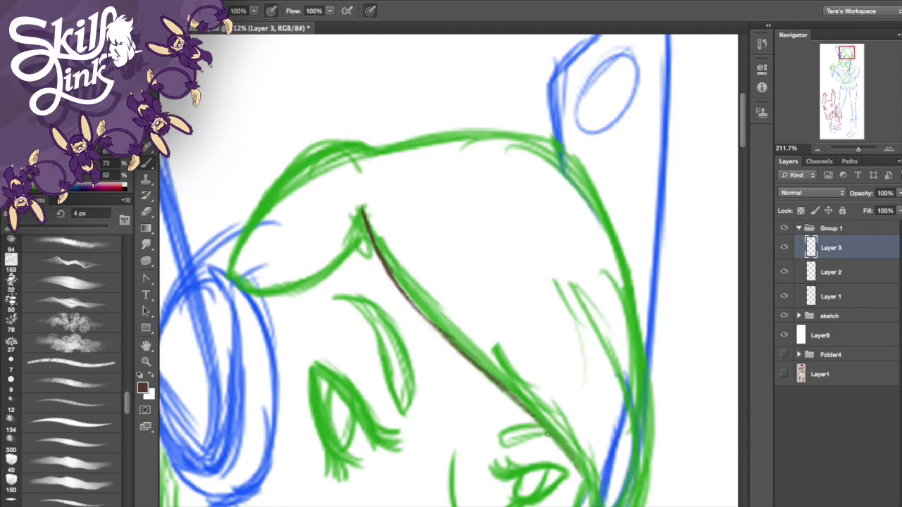
Step: Ink the lower end of the long fringe sweep down toward the side of the face on Layer 3
{"action": "key", "text": "super+alt+z"}
{"action": "key", "text": "super+alt+z"}
{"action": "left_click_drag", "start_coordinate": [530, 414], "coordinate": [596, 491]}
Step: Ink the outer side edge of the hair downward along the green sketch
{"action": "left_click_drag", "start_coordinate": [584, 242], "coordinate": [637, 339]}
{"action": "left_click_drag", "start_coordinate": [588, 242], "coordinate": [640, 354]}
{"action": "key", "text": "super+z"}
{"action": "left_click_drag", "start_coordinate": [599, 249], "coordinate": [628, 321]}
{"action": "mouse_move", "coordinate": [592, 248]}
{"action": "left_mouse_down"}
{"action": "mouse_move", "coordinate": [656, 387]}
{"action": "mouse_move", "coordinate": [605, 272]}
{"action": "mouse_move", "coordinate": [631, 337]}
{"action": "mouse_move", "coordinate": [642, 406]}
{"action": "left_mouse_up"}
{"action": "key", "text": "super+z"}
{"action": "left_click_drag", "start_coordinate": [635, 328], "coordinate": [645, 481]}
{"action": "left_click_drag", "start_coordinate": [647, 382], "coordinate": [650, 494]}
Step: Carry the outer hair edge down and curve it under to meet the tip of the fringe beside the jaw
{"action": "key", "text": "super+alt+z"}
{"action": "key", "text": "super+alt+z"}
{"action": "left_click_drag", "start_coordinate": [639, 352], "coordinate": [655, 448]}
{"action": "left_click_drag", "start_coordinate": [647, 386], "coordinate": [652, 495]}
{"action": "left_click_drag", "start_coordinate": [652, 411], "coordinate": [654, 496]}
{"action": "left_click_drag", "start_coordinate": [848, 55], "coordinate": [849, 57]}
{"action": "mouse_move", "coordinate": [552, 384]}
{"action": "left_mouse_down"}
{"action": "mouse_move", "coordinate": [547, 415]}
{"action": "mouse_move", "coordinate": [518, 442]}
{"action": "mouse_move", "coordinate": [566, 406]}
{"action": "mouse_move", "coordinate": [595, 417]}
{"action": "mouse_move", "coordinate": [613, 338]}
{"action": "mouse_move", "coordinate": [585, 425]}
{"action": "mouse_move", "coordinate": [552, 423]}
{"action": "left_mouse_up"}
{"action": "mouse_move", "coordinate": [606, 275]}
{"action": "left_mouse_down"}
{"action": "mouse_move", "coordinate": [611, 394]}
{"action": "mouse_move", "coordinate": [581, 426]}
{"action": "left_mouse_up"}
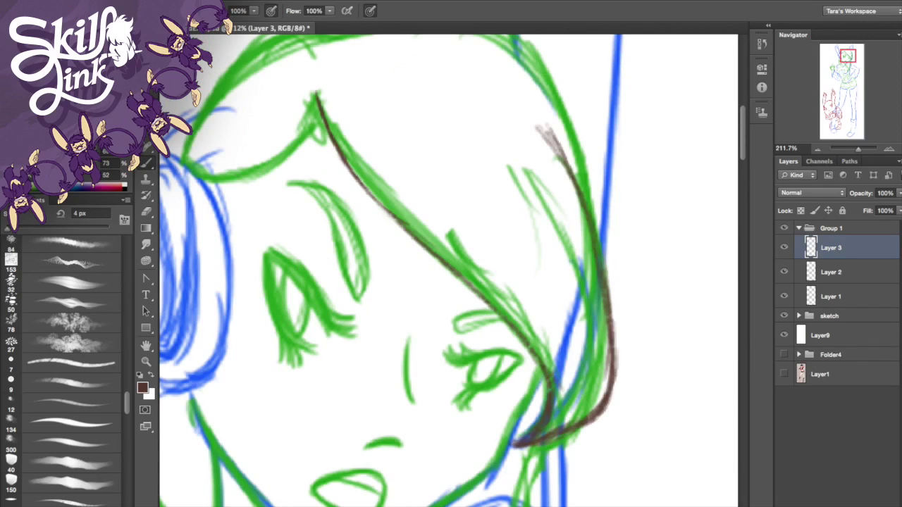
Step: Reinforce the upper side edge of the hair and ink the outline over the crown of the head
{"action": "key", "text": "e"}
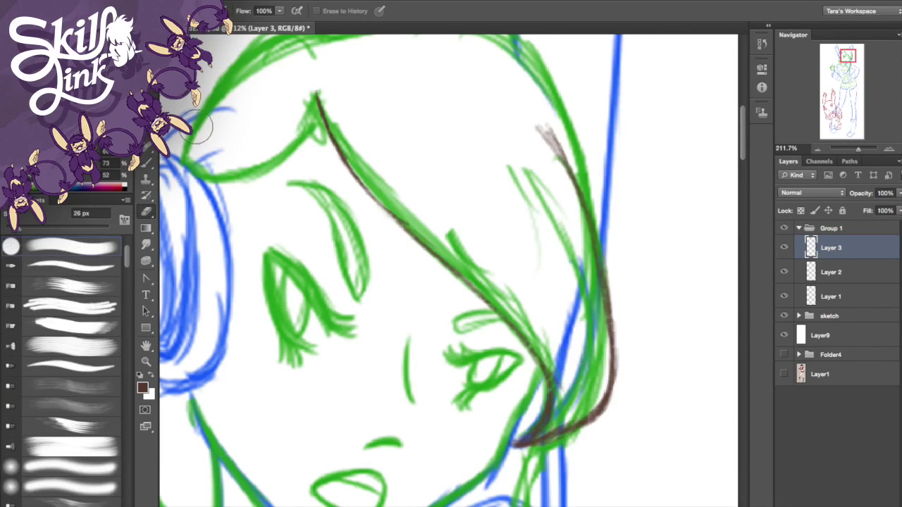
{"action": "key", "text": "b"}
{"action": "left_click_drag", "start_coordinate": [552, 82], "coordinate": [599, 255]}
{"action": "mouse_move", "coordinate": [849, 52]}
{"action": "left_mouse_down"}
{"action": "mouse_move", "coordinate": [827, 85]}
{"action": "mouse_move", "coordinate": [845, 52]}
{"action": "left_mouse_up"}
{"action": "mouse_move", "coordinate": [415, 233]}
{"action": "left_mouse_down"}
{"action": "mouse_move", "coordinate": [537, 206]}
{"action": "mouse_move", "coordinate": [522, 198]}
{"action": "left_mouse_up"}
{"action": "key", "text": "alt+super+z"}
{"action": "key", "text": "alt+super+z"}
{"action": "left_click_drag", "start_coordinate": [445, 221], "coordinate": [572, 197]}
{"action": "left_click_drag", "start_coordinate": [478, 206], "coordinate": [555, 198]}
{"action": "key", "text": "alt+super+z"}
{"action": "key", "text": "alt+super+z"}
{"action": "left_click_drag", "start_coordinate": [463, 210], "coordinate": [564, 200]}
Step: Join the crown outline to the side edge of the hair with overlapping dark strokes
{"action": "mouse_move", "coordinate": [507, 198]}
{"action": "left_mouse_down"}
{"action": "mouse_move", "coordinate": [581, 208]}
{"action": "mouse_move", "coordinate": [639, 255]}
{"action": "left_mouse_up"}
{"action": "mouse_move", "coordinate": [613, 226]}
{"action": "left_mouse_down"}
{"action": "mouse_move", "coordinate": [655, 299]}
{"action": "mouse_move", "coordinate": [618, 238]}
{"action": "mouse_move", "coordinate": [682, 345]}
{"action": "left_mouse_up"}
{"action": "key", "text": "super+z"}
{"action": "left_click_drag", "start_coordinate": [657, 291], "coordinate": [685, 399]}
{"action": "mouse_move", "coordinate": [481, 203]}
{"action": "left_mouse_down"}
{"action": "mouse_move", "coordinate": [564, 202]}
{"action": "mouse_move", "coordinate": [612, 226]}
{"action": "left_mouse_up"}
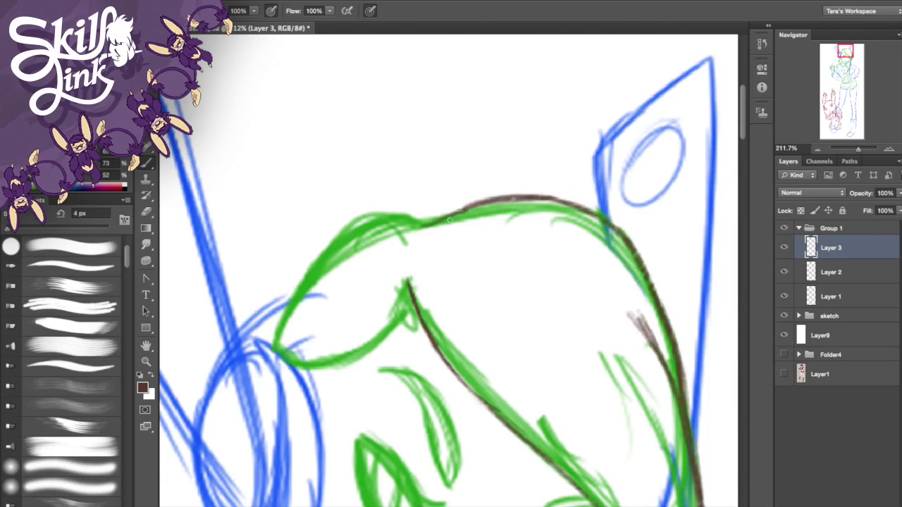
Step: Ink the hair outline from the parting dip over the smaller lobe down to its tip near the ear cup
{"action": "left_click_drag", "start_coordinate": [428, 226], "coordinate": [465, 210]}
{"action": "mouse_move", "coordinate": [391, 215]}
{"action": "left_mouse_down"}
{"action": "mouse_move", "coordinate": [442, 226]}
{"action": "mouse_move", "coordinate": [366, 220]}
{"action": "mouse_move", "coordinate": [409, 215]}
{"action": "mouse_move", "coordinate": [355, 238]}
{"action": "mouse_move", "coordinate": [379, 218]}
{"action": "mouse_move", "coordinate": [395, 220]}
{"action": "mouse_move", "coordinate": [374, 218]}
{"action": "mouse_move", "coordinate": [315, 261]}
{"action": "mouse_move", "coordinate": [266, 344]}
{"action": "left_mouse_up"}
{"action": "key", "text": "super+z"}
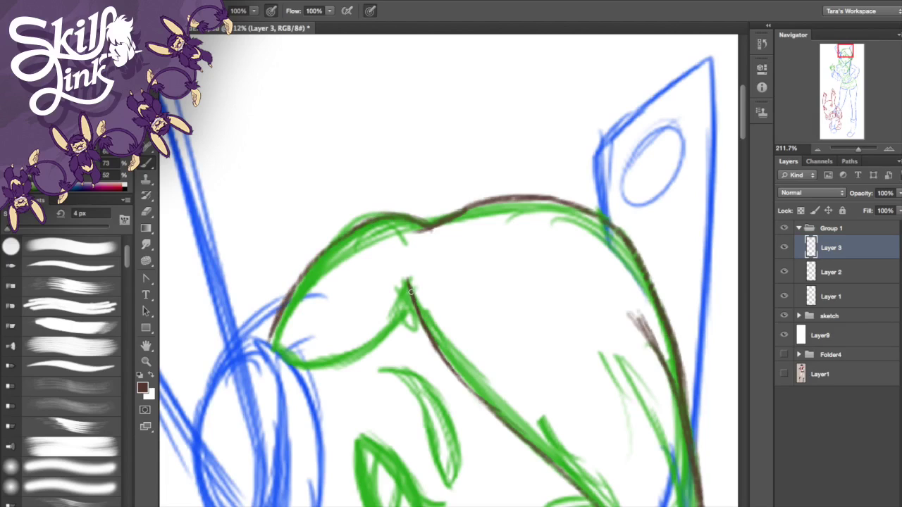
Step: Ink the curved underside of the smaller hair lobe from the fringe's peak to the lobe's tip
{"action": "left_click_drag", "start_coordinate": [411, 294], "coordinate": [367, 357]}
{"action": "mouse_move", "coordinate": [402, 324]}
{"action": "left_mouse_down"}
{"action": "mouse_move", "coordinate": [345, 371]}
{"action": "mouse_move", "coordinate": [357, 377]}
{"action": "mouse_move", "coordinate": [373, 352]}
{"action": "left_mouse_up"}
{"action": "key", "text": "alt+super+z"}
{"action": "key", "text": "alt+super+z"}
{"action": "mouse_move", "coordinate": [298, 366]}
{"action": "left_mouse_down"}
{"action": "mouse_move", "coordinate": [358, 376]}
{"action": "mouse_move", "coordinate": [372, 358]}
{"action": "mouse_move", "coordinate": [301, 369]}
{"action": "left_mouse_up"}
{"action": "key", "text": "alt+super+z"}
{"action": "key", "text": "alt+super+z"}
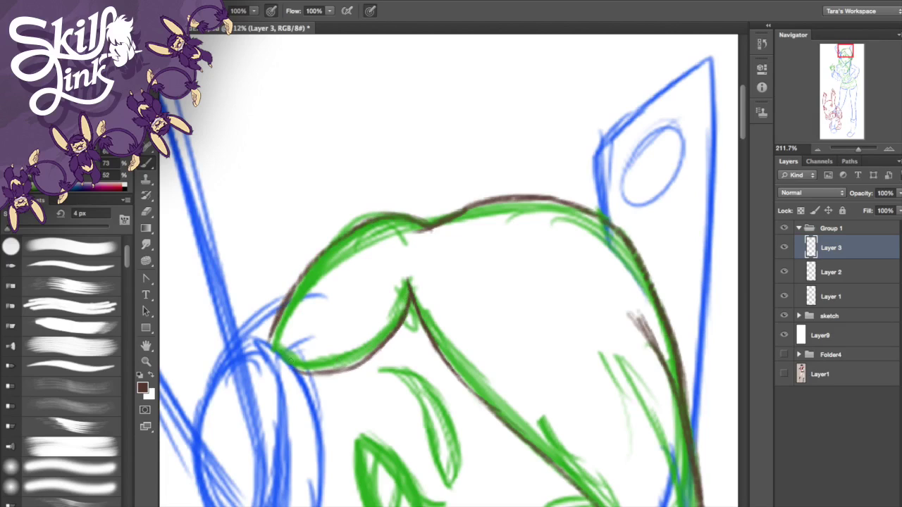
Step: Outline both eyebrows with thin dark strokes along the green sketch
{"action": "left_click_drag", "start_coordinate": [845, 64], "coordinate": [841, 57]}
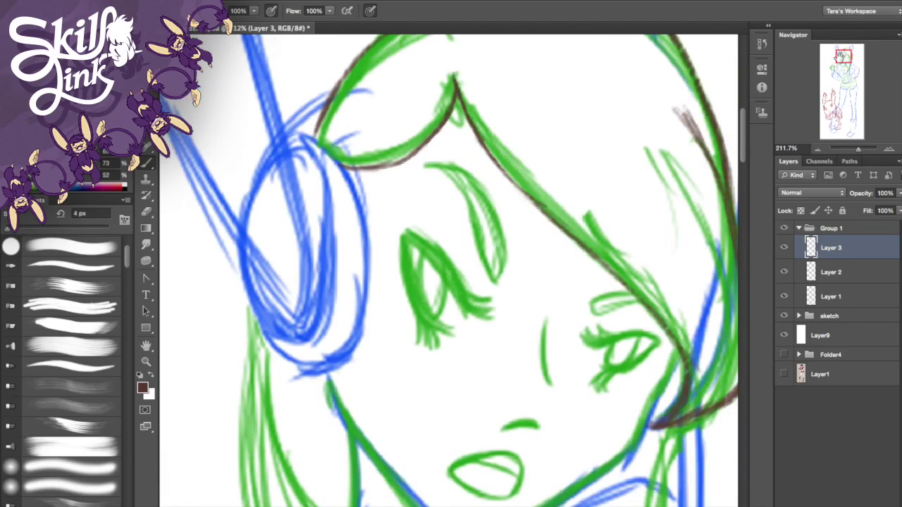
{"action": "mouse_move", "coordinate": [438, 168]}
{"action": "left_mouse_down"}
{"action": "mouse_move", "coordinate": [505, 220]}
{"action": "mouse_move", "coordinate": [507, 248]}
{"action": "left_mouse_up"}
{"action": "mouse_move", "coordinate": [435, 169]}
{"action": "left_mouse_down"}
{"action": "mouse_move", "coordinate": [480, 227]}
{"action": "mouse_move", "coordinate": [486, 248]}
{"action": "mouse_move", "coordinate": [508, 242]}
{"action": "left_mouse_up"}
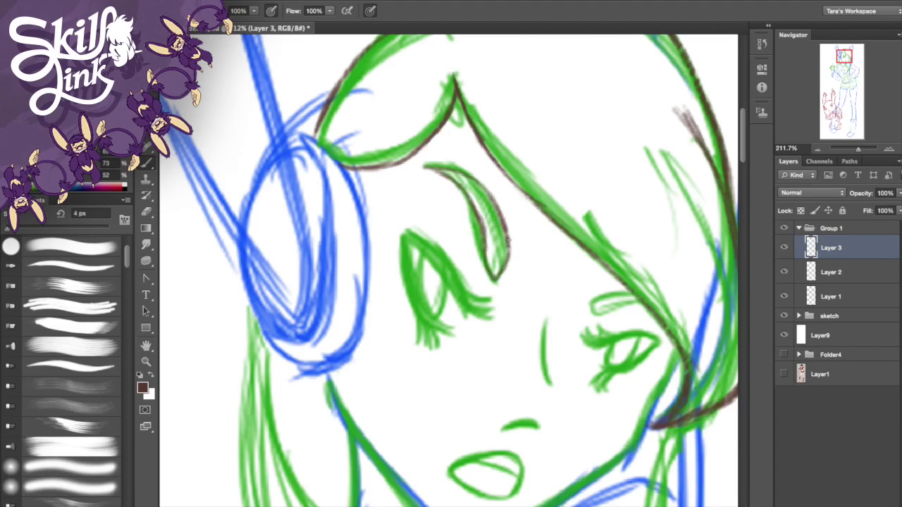
{"action": "left_click_drag", "start_coordinate": [594, 314], "coordinate": [639, 301]}
Step: Ink a thick upper lid line with outer lashes on the larger eye
{"action": "left_click_drag", "start_coordinate": [406, 237], "coordinate": [459, 302]}
{"action": "left_click_drag", "start_coordinate": [446, 269], "coordinate": [464, 308]}
{"action": "left_click_drag", "start_coordinate": [421, 238], "coordinate": [457, 280]}
{"action": "mouse_move", "coordinate": [423, 243]}
{"action": "left_mouse_down"}
{"action": "mouse_move", "coordinate": [444, 270]}
{"action": "mouse_move", "coordinate": [437, 260]}
{"action": "left_mouse_up"}
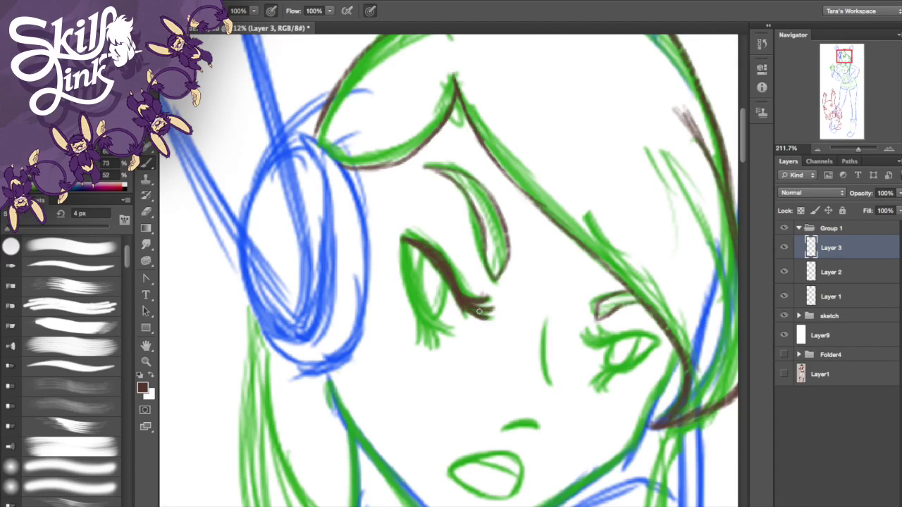
Step: Ink the larger eye's lower lid and lower lashes, and fill in its iris and pupil
{"action": "left_click_drag", "start_coordinate": [405, 252], "coordinate": [428, 320]}
{"action": "left_click_drag", "start_coordinate": [404, 250], "coordinate": [430, 317]}
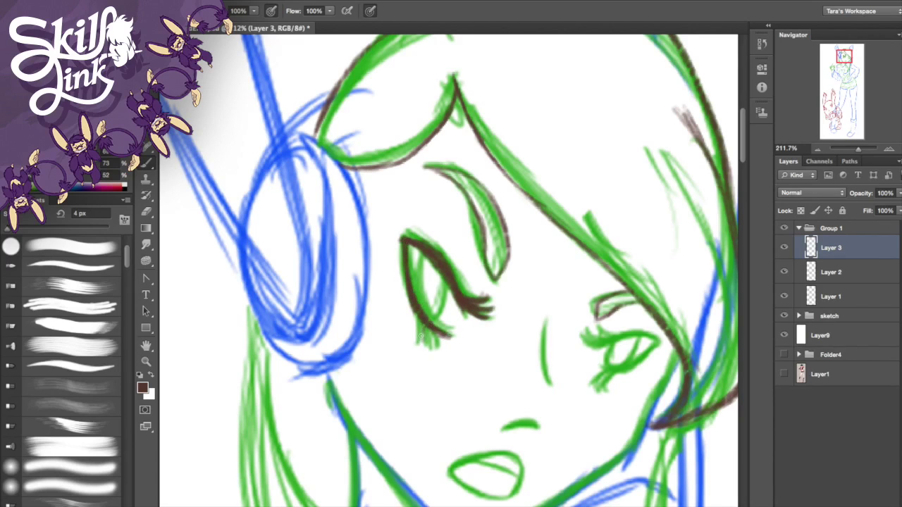
{"action": "left_click_drag", "start_coordinate": [420, 352], "coordinate": [424, 323]}
{"action": "mouse_move", "coordinate": [421, 258]}
{"action": "left_mouse_down"}
{"action": "mouse_move", "coordinate": [423, 303]}
{"action": "mouse_move", "coordinate": [417, 276]}
{"action": "left_mouse_up"}
{"action": "left_click_drag", "start_coordinate": [448, 283], "coordinate": [433, 324]}
{"action": "mouse_move", "coordinate": [437, 272]}
{"action": "left_mouse_down"}
{"action": "mouse_move", "coordinate": [423, 294]}
{"action": "mouse_move", "coordinate": [427, 277]}
{"action": "left_mouse_up"}
{"action": "mouse_move", "coordinate": [432, 316]}
{"action": "left_mouse_down"}
{"action": "mouse_move", "coordinate": [436, 282]}
{"action": "mouse_move", "coordinate": [427, 303]}
{"action": "mouse_move", "coordinate": [443, 282]}
{"action": "left_mouse_up"}
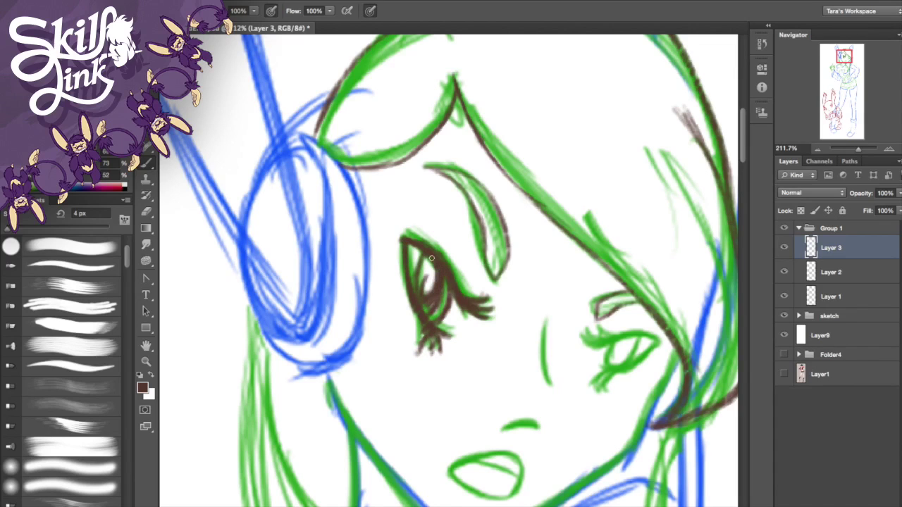
Step: Ink the nose bridge line and the small nostril mark on the face
{"action": "mouse_move", "coordinate": [546, 325]}
{"action": "left_mouse_down"}
{"action": "mouse_move", "coordinate": [544, 370]}
{"action": "mouse_move", "coordinate": [561, 389]}
{"action": "left_mouse_up"}
{"action": "left_click_drag", "start_coordinate": [547, 352], "coordinate": [562, 388]}
{"action": "left_click_drag", "start_coordinate": [544, 326], "coordinate": [551, 374]}
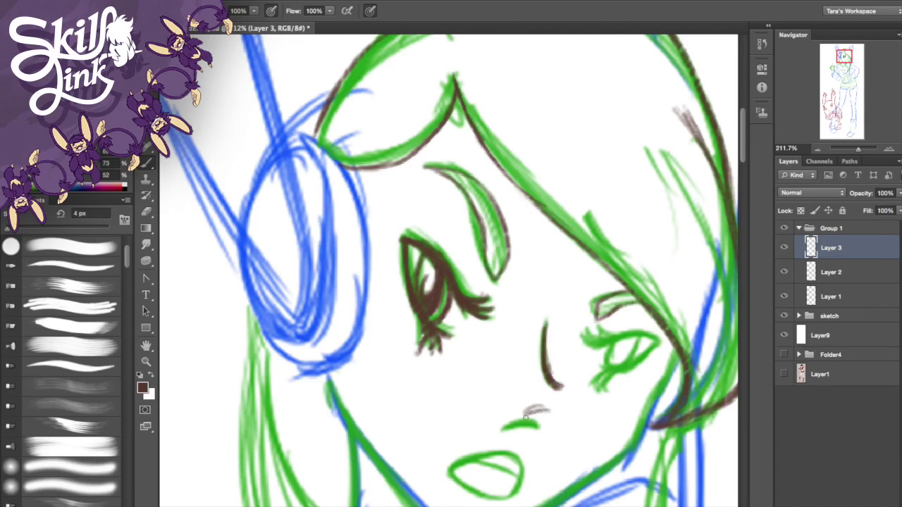
Step: Ink the smaller eye's upper lid and lashes, its lower lid and its iris
{"action": "mouse_move", "coordinate": [602, 349]}
{"action": "left_mouse_down"}
{"action": "mouse_move", "coordinate": [650, 337]}
{"action": "mouse_move", "coordinate": [611, 338]}
{"action": "left_mouse_up"}
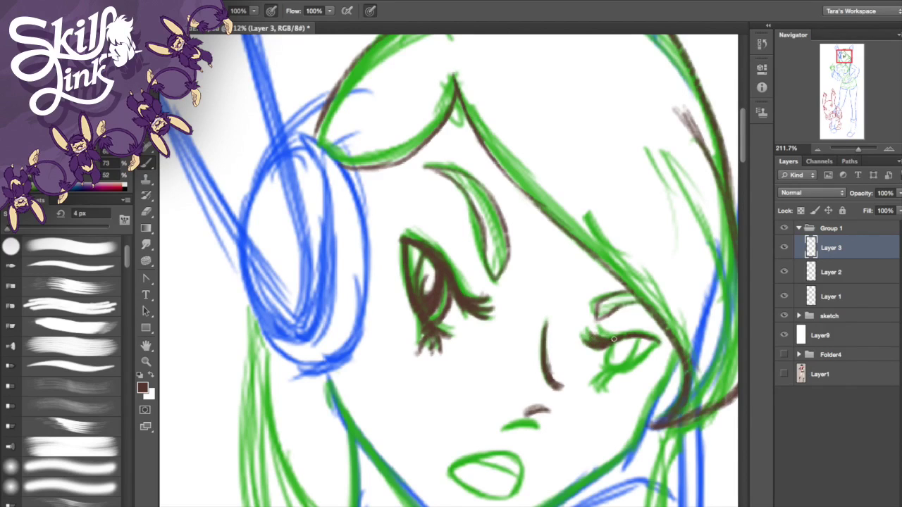
{"action": "mouse_move", "coordinate": [661, 344]}
{"action": "left_mouse_down"}
{"action": "mouse_move", "coordinate": [616, 370]}
{"action": "mouse_move", "coordinate": [634, 363]}
{"action": "left_mouse_up"}
{"action": "key", "text": "alt+super+z"}
{"action": "key", "text": "alt+super+z"}
{"action": "left_click_drag", "start_coordinate": [623, 340], "coordinate": [618, 377]}
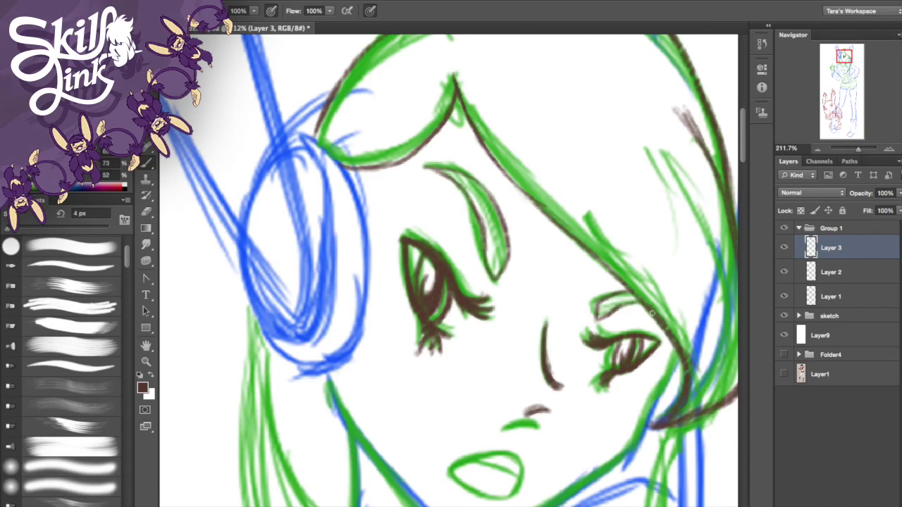
Step: Outline the open mouth and ink the near jawline from below the ear cup to the chin
{"action": "mouse_move", "coordinate": [467, 455]}
{"action": "left_mouse_down"}
{"action": "mouse_move", "coordinate": [557, 228]}
{"action": "mouse_move", "coordinate": [600, 227]}
{"action": "mouse_move", "coordinate": [590, 272]}
{"action": "mouse_move", "coordinate": [546, 251]}
{"action": "mouse_move", "coordinate": [547, 239]}
{"action": "mouse_move", "coordinate": [603, 229]}
{"action": "left_mouse_up"}
{"action": "mouse_move", "coordinate": [418, 150]}
{"action": "left_mouse_down"}
{"action": "mouse_move", "coordinate": [458, 223]}
{"action": "mouse_move", "coordinate": [536, 292]}
{"action": "left_mouse_up"}
{"action": "left_click_drag", "start_coordinate": [483, 265], "coordinate": [558, 312]}
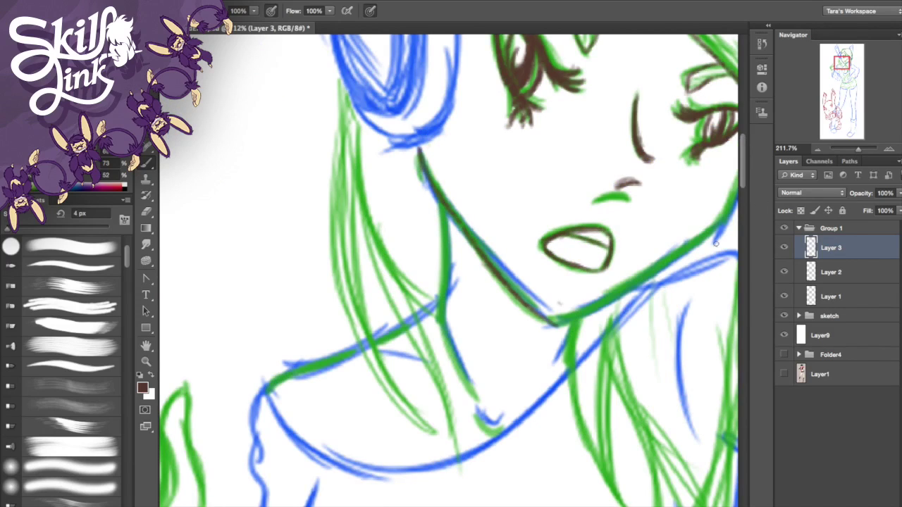
{"action": "mouse_move", "coordinate": [420, 144]}
{"action": "left_mouse_down"}
{"action": "mouse_move", "coordinate": [444, 208]}
{"action": "mouse_move", "coordinate": [490, 258]}
{"action": "left_mouse_up"}
{"action": "left_click_drag", "start_coordinate": [645, 275], "coordinate": [715, 228]}
{"action": "mouse_move", "coordinate": [617, 291]}
{"action": "left_mouse_down"}
{"action": "mouse_move", "coordinate": [652, 271]}
{"action": "mouse_move", "coordinate": [556, 326]}
{"action": "left_mouse_up"}
{"action": "key", "text": "super+z"}
{"action": "key", "text": "super+z"}
{"action": "left_click_drag", "start_coordinate": [499, 272], "coordinate": [559, 326]}
Step: Ink the far jawline from the chin up to the hair beside the smaller eye
{"action": "mouse_move", "coordinate": [592, 225]}
{"action": "left_mouse_down"}
{"action": "mouse_move", "coordinate": [499, 291]}
{"action": "mouse_move", "coordinate": [500, 363]}
{"action": "left_mouse_up"}
{"action": "left_click_drag", "start_coordinate": [680, 268], "coordinate": [638, 354]}
{"action": "left_click_drag", "start_coordinate": [660, 311], "coordinate": [619, 372]}
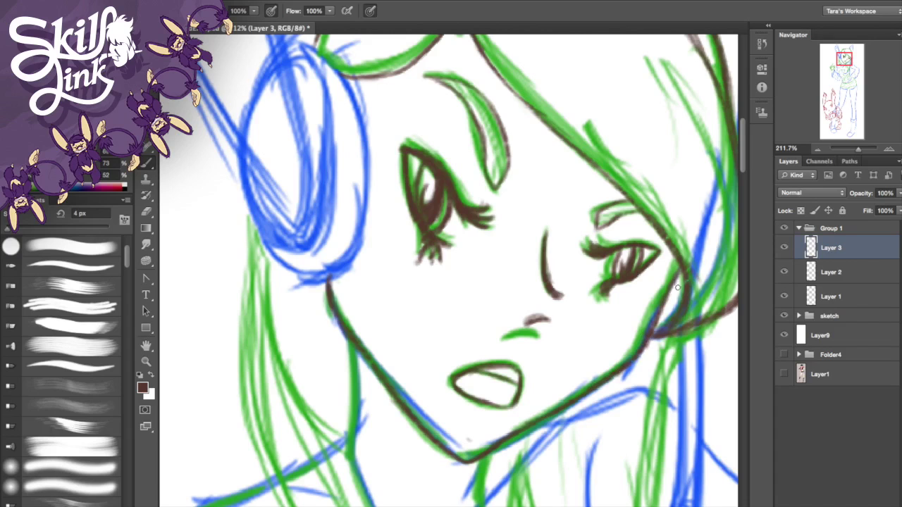
Step: Ink the slanted top edge and the short inner edge of the far rabbit ear down to the hair
{"action": "left_click_drag", "start_coordinate": [845, 59], "coordinate": [851, 51]}
{"action": "left_click_drag", "start_coordinate": [412, 153], "coordinate": [506, 74]}
{"action": "key", "text": "ctrl+z"}
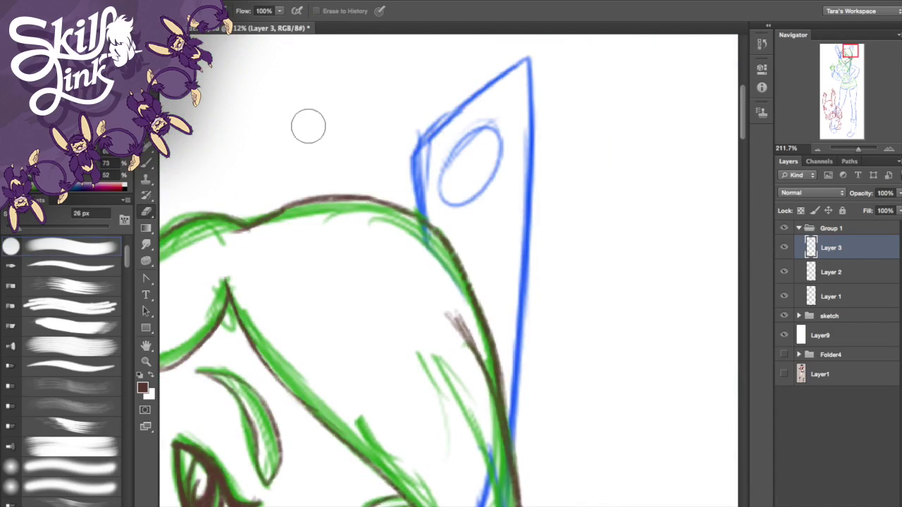
{"action": "mouse_move", "coordinate": [411, 149]}
{"action": "left_mouse_down"}
{"action": "mouse_move", "coordinate": [532, 59]}
{"action": "mouse_move", "coordinate": [415, 150]}
{"action": "left_mouse_up"}
{"action": "left_click_drag", "start_coordinate": [414, 201], "coordinate": [411, 179]}
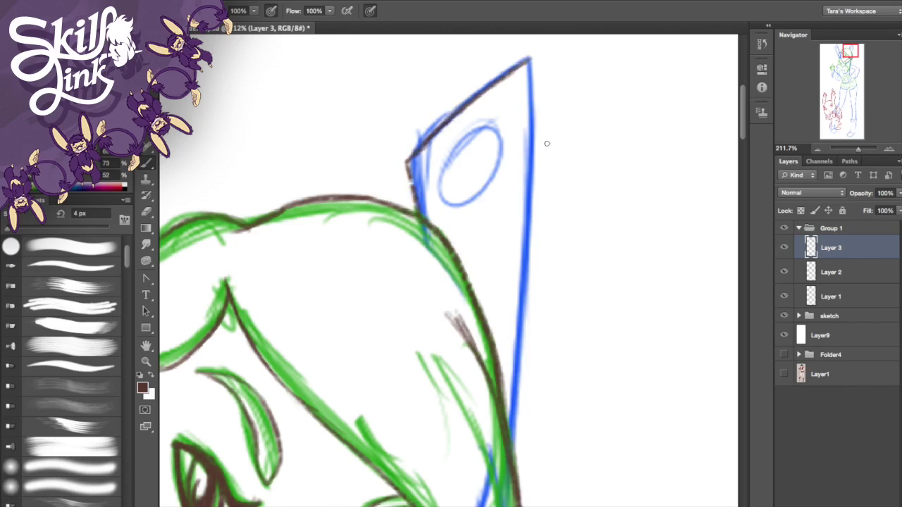
Step: Ink the long outer edge of the far rabbit ear from its tip down along the hair
{"action": "mouse_move", "coordinate": [529, 60]}
{"action": "left_mouse_down"}
{"action": "mouse_move", "coordinate": [529, 274]}
{"action": "mouse_move", "coordinate": [516, 333]}
{"action": "mouse_move", "coordinate": [539, 182]}
{"action": "mouse_move", "coordinate": [530, 352]}
{"action": "left_mouse_up"}
{"action": "left_click", "coordinate": [146, 212]}
{"action": "left_click", "coordinate": [146, 162]}
{"action": "left_click_drag", "start_coordinate": [535, 145], "coordinate": [533, 246]}
{"action": "mouse_move", "coordinate": [532, 172]}
{"action": "left_mouse_down"}
{"action": "mouse_move", "coordinate": [525, 345]}
{"action": "mouse_move", "coordinate": [531, 310]}
{"action": "left_mouse_up"}
{"action": "key", "text": "ctrl+z"}
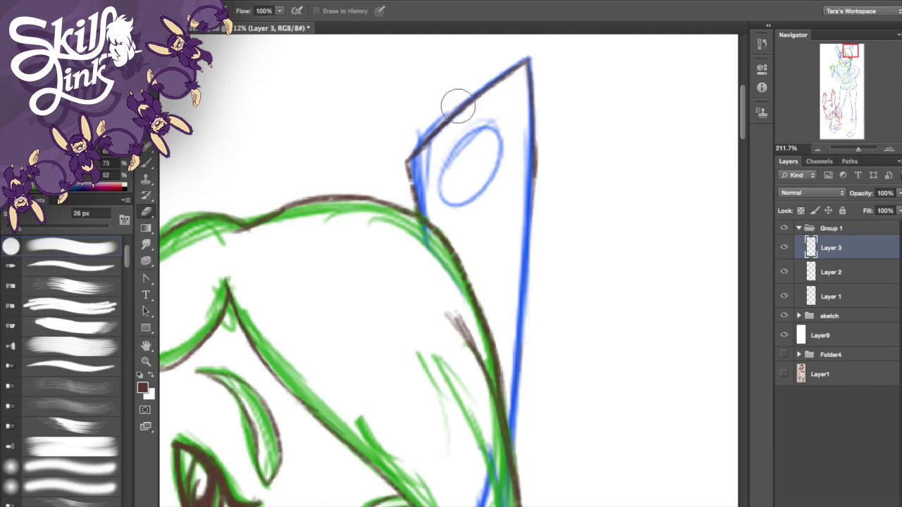
{"action": "left_click_drag", "start_coordinate": [534, 146], "coordinate": [511, 451]}
{"action": "mouse_move", "coordinate": [429, 171]}
{"action": "left_mouse_down"}
{"action": "mouse_move", "coordinate": [505, 124]}
{"action": "mouse_move", "coordinate": [506, 152]}
{"action": "mouse_move", "coordinate": [506, 120]}
{"action": "mouse_move", "coordinate": [506, 183]}
{"action": "mouse_move", "coordinate": [439, 208]}
{"action": "mouse_move", "coordinate": [434, 200]}
{"action": "mouse_move", "coordinate": [487, 197]}
{"action": "mouse_move", "coordinate": [511, 156]}
{"action": "mouse_move", "coordinate": [506, 125]}
{"action": "mouse_move", "coordinate": [473, 206]}
{"action": "mouse_move", "coordinate": [453, 203]}
{"action": "mouse_move", "coordinate": [445, 162]}
{"action": "mouse_move", "coordinate": [459, 145]}
{"action": "left_mouse_up"}
{"action": "key", "text": "ctrl+z"}
{"action": "key", "text": "ctrl+z"}
Step: Ink the long inner edge of the near rabbit ear from its tip down into the ear cup
{"action": "left_click_drag", "start_coordinate": [837, 52], "coordinate": [833, 50]}
{"action": "mouse_move", "coordinate": [494, 163]}
{"action": "left_mouse_down"}
{"action": "mouse_move", "coordinate": [551, 74]}
{"action": "mouse_move", "coordinate": [590, 55]}
{"action": "mouse_move", "coordinate": [689, 447]}
{"action": "left_mouse_up"}
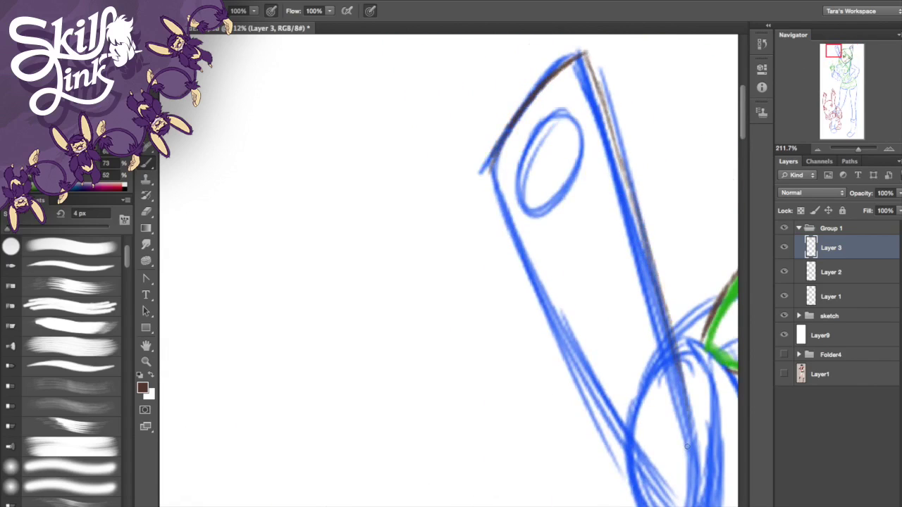
{"action": "left_click_drag", "start_coordinate": [666, 310], "coordinate": [700, 471]}
Step: Ink the long outer edge of the near rabbit ear from its top corner down to the ear cup
{"action": "left_click_drag", "start_coordinate": [491, 167], "coordinate": [509, 246]}
{"action": "left_click_drag", "start_coordinate": [489, 174], "coordinate": [520, 275]}
{"action": "key", "text": "alt+super+z"}
{"action": "key", "text": "alt+super+z"}
{"action": "left_click_drag", "start_coordinate": [490, 163], "coordinate": [552, 336]}
{"action": "left_click_drag", "start_coordinate": [497, 229], "coordinate": [599, 420]}
{"action": "key", "text": "alt+super+z"}
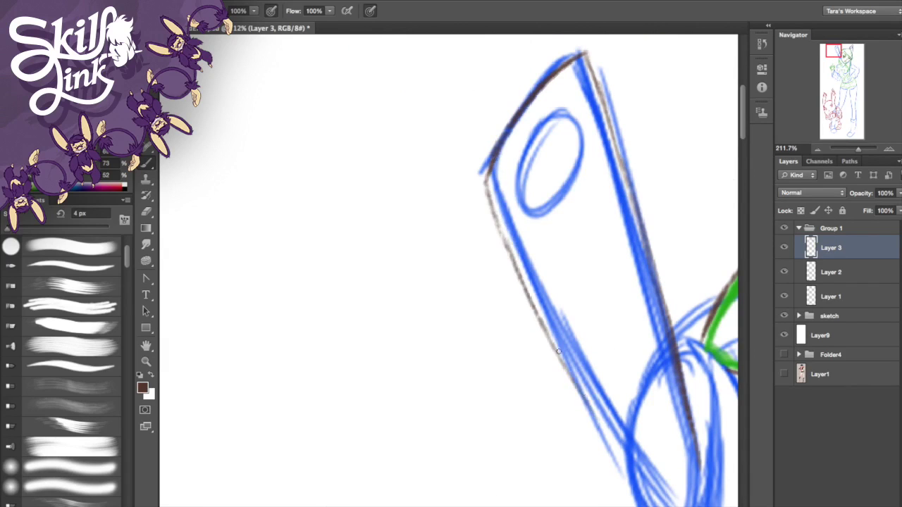
{"action": "left_click_drag", "start_coordinate": [559, 350], "coordinate": [677, 505]}
Step: Ink the oval marking inside the top of the near rabbit ear
{"action": "mouse_move", "coordinate": [509, 181]}
{"action": "left_mouse_down"}
{"action": "mouse_move", "coordinate": [555, 107]}
{"action": "mouse_move", "coordinate": [586, 154]}
{"action": "left_mouse_up"}
{"action": "key", "text": "alt+super+z"}
{"action": "left_click_drag", "start_coordinate": [574, 105], "coordinate": [586, 156]}
{"action": "key", "text": "alt+super+z"}
{"action": "mouse_move", "coordinate": [578, 113]}
{"action": "left_mouse_down"}
{"action": "mouse_move", "coordinate": [584, 175]}
{"action": "mouse_move", "coordinate": [536, 215]}
{"action": "mouse_move", "coordinate": [514, 177]}
{"action": "mouse_move", "coordinate": [512, 149]}
{"action": "left_mouse_up"}
Step: Darken the inner edge of the near rabbit ear down to its base with repeated strokes
{"action": "mouse_move", "coordinate": [614, 119]}
{"action": "left_mouse_down"}
{"action": "mouse_move", "coordinate": [585, 62]}
{"action": "mouse_move", "coordinate": [697, 422]}
{"action": "left_mouse_up"}
{"action": "left_click_drag", "start_coordinate": [681, 356], "coordinate": [702, 443]}
{"action": "left_click_drag", "start_coordinate": [685, 376], "coordinate": [701, 454]}
Step: Ink the inner ring of the ear cup and the lower curve around its outer side
{"action": "left_click_drag", "start_coordinate": [838, 55], "coordinate": [843, 57]}
{"action": "left_click_drag", "start_coordinate": [431, 203], "coordinate": [466, 269]}
{"action": "left_click_drag", "start_coordinate": [458, 237], "coordinate": [481, 356]}
{"action": "left_click_drag", "start_coordinate": [474, 282], "coordinate": [476, 391]}
{"action": "left_click_drag", "start_coordinate": [480, 310], "coordinate": [460, 412]}
{"action": "mouse_move", "coordinate": [379, 334]}
{"action": "left_mouse_down"}
{"action": "mouse_move", "coordinate": [426, 412]}
{"action": "mouse_move", "coordinate": [462, 409]}
{"action": "mouse_move", "coordinate": [465, 385]}
{"action": "left_mouse_up"}
{"action": "mouse_move", "coordinate": [392, 384]}
{"action": "left_mouse_down"}
{"action": "mouse_move", "coordinate": [421, 433]}
{"action": "mouse_move", "coordinate": [451, 448]}
{"action": "mouse_move", "coordinate": [478, 431]}
{"action": "left_mouse_up"}
Step: Ink the outer ring of the ear cup along the side facing the face with overlapping strokes
{"action": "left_click_drag", "start_coordinate": [460, 214], "coordinate": [493, 277]}
{"action": "left_click_drag", "start_coordinate": [484, 240], "coordinate": [502, 295]}
{"action": "left_click_drag", "start_coordinate": [495, 260], "coordinate": [508, 361]}
{"action": "left_click_drag", "start_coordinate": [500, 286], "coordinate": [506, 372]}
{"action": "left_click_drag", "start_coordinate": [503, 305], "coordinate": [506, 405]}
{"action": "left_click_drag", "start_coordinate": [509, 353], "coordinate": [492, 421]}
{"action": "left_click_drag", "start_coordinate": [505, 384], "coordinate": [475, 438]}
{"action": "left_click_drag", "start_coordinate": [501, 412], "coordinate": [471, 439]}
{"action": "left_click_drag", "start_coordinate": [508, 379], "coordinate": [494, 420]}
{"action": "left_click_drag", "start_coordinate": [509, 331], "coordinate": [506, 403]}
{"action": "left_click_drag", "start_coordinate": [504, 289], "coordinate": [509, 347]}
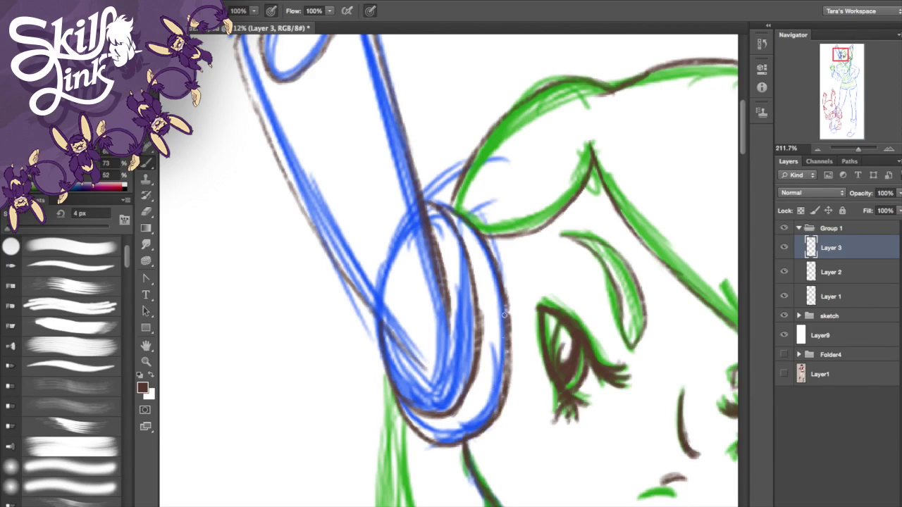
Step: Ink the pointed base of the near rabbit ear inside the ear cup
{"action": "mouse_move", "coordinate": [432, 247]}
{"action": "left_mouse_down"}
{"action": "mouse_move", "coordinate": [451, 337]}
{"action": "mouse_move", "coordinate": [444, 377]}
{"action": "left_mouse_up"}
{"action": "left_click_drag", "start_coordinate": [451, 332], "coordinate": [416, 387]}
{"action": "left_click_drag", "start_coordinate": [355, 286], "coordinate": [439, 384]}
{"action": "left_click_drag", "start_coordinate": [392, 328], "coordinate": [437, 383]}
Step: Thicken the ear cup's inner and outer rings with heavier dark strokes
{"action": "left_click_drag", "start_coordinate": [479, 283], "coordinate": [464, 413]}
{"action": "left_click_drag", "start_coordinate": [477, 361], "coordinate": [461, 398]}
{"action": "left_click_drag", "start_coordinate": [464, 252], "coordinate": [474, 337]}
{"action": "left_click_drag", "start_coordinate": [500, 295], "coordinate": [512, 355]}
{"action": "left_click_drag", "start_coordinate": [506, 324], "coordinate": [496, 414]}
{"action": "left_click_drag", "start_coordinate": [510, 368], "coordinate": [496, 416]}
{"action": "mouse_move", "coordinate": [396, 394]}
{"action": "left_mouse_down"}
{"action": "mouse_move", "coordinate": [429, 446]}
{"action": "mouse_move", "coordinate": [450, 449]}
{"action": "left_mouse_up"}
{"action": "left_click_drag", "start_coordinate": [476, 346], "coordinate": [520, 373]}
{"action": "key", "text": "super+z"}
{"action": "mouse_move", "coordinate": [407, 425]}
{"action": "left_mouse_down"}
{"action": "mouse_move", "coordinate": [441, 448]}
{"action": "mouse_move", "coordinate": [472, 446]}
{"action": "mouse_move", "coordinate": [425, 449]}
{"action": "left_mouse_up"}
{"action": "left_click_drag", "start_coordinate": [506, 394], "coordinate": [464, 442]}
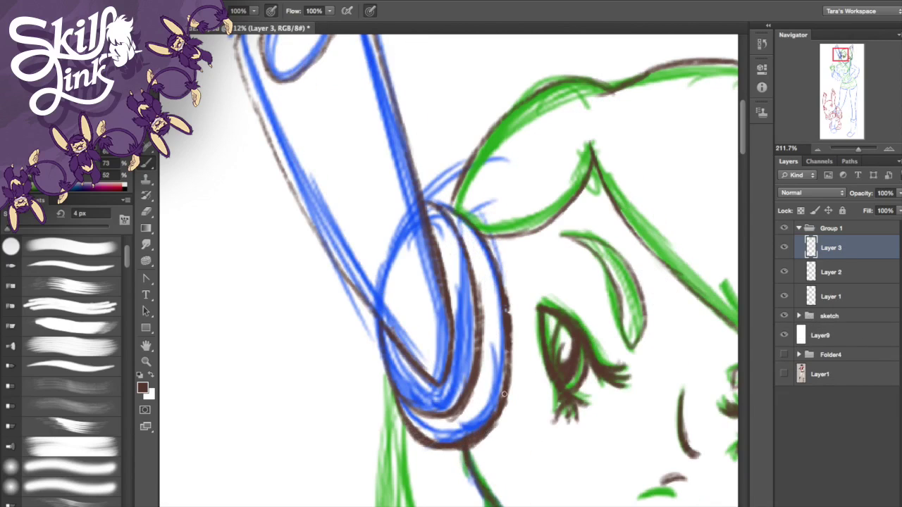
{"action": "mouse_move", "coordinate": [441, 203]}
{"action": "left_mouse_down"}
{"action": "mouse_move", "coordinate": [497, 257]}
{"action": "mouse_move", "coordinate": [502, 298]}
{"action": "left_mouse_up"}
{"action": "left_click_drag", "start_coordinate": [449, 223], "coordinate": [456, 391]}
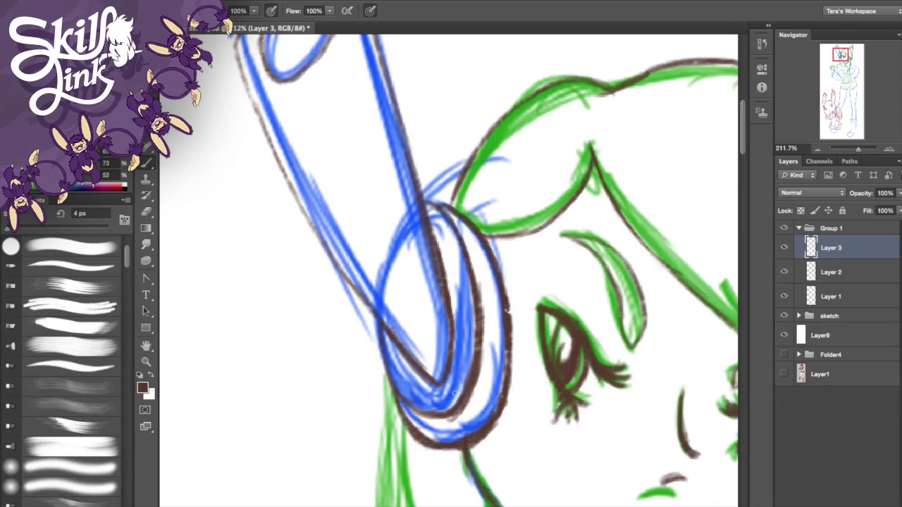
Step: Ink the short curved band from the top of the ear cup to the hair and reinforce the hair outline
{"action": "left_click_drag", "start_coordinate": [425, 199], "coordinate": [471, 158]}
{"action": "left_click_drag", "start_coordinate": [428, 195], "coordinate": [478, 156]}
{"action": "left_click_drag", "start_coordinate": [505, 117], "coordinate": [460, 179]}
{"action": "mouse_move", "coordinate": [488, 136]}
{"action": "left_mouse_down"}
{"action": "mouse_move", "coordinate": [452, 206]}
{"action": "mouse_move", "coordinate": [481, 153]}
{"action": "mouse_move", "coordinate": [580, 84]}
{"action": "mouse_move", "coordinate": [724, 60]}
{"action": "left_mouse_up"}
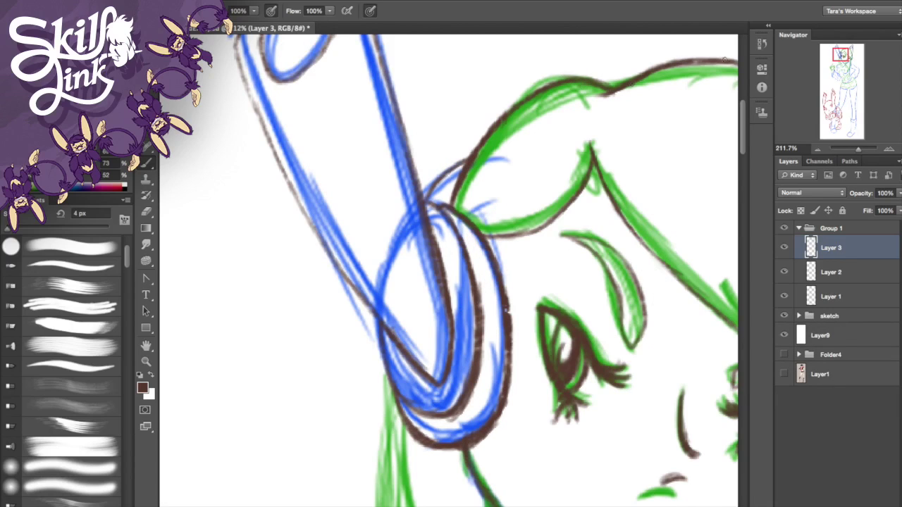
Step: Ink the near rabbit ear's long outer edge down to the ear cup with overlapping strokes
{"action": "left_click_drag", "start_coordinate": [287, 175], "coordinate": [338, 267]}
{"action": "left_click_drag", "start_coordinate": [288, 173], "coordinate": [365, 309]}
{"action": "left_click_drag", "start_coordinate": [348, 271], "coordinate": [410, 353]}
{"action": "left_click_drag", "start_coordinate": [836, 53], "coordinate": [833, 50]}
{"action": "mouse_move", "coordinate": [351, 169]}
{"action": "left_mouse_down"}
{"action": "mouse_move", "coordinate": [386, 281]}
{"action": "mouse_move", "coordinate": [437, 388]}
{"action": "left_mouse_up"}
{"action": "key", "text": "super+z"}
{"action": "left_click_drag", "start_coordinate": [397, 303], "coordinate": [444, 389]}
{"action": "left_click_drag", "start_coordinate": [348, 180], "coordinate": [423, 349]}
Step: Roll back the stray stroke beside the near ear's face-side edge and re-ink both long edges of the ear
{"action": "mouse_move", "coordinate": [349, 182]}
{"action": "left_mouse_down"}
{"action": "mouse_move", "coordinate": [380, 119]}
{"action": "mouse_move", "coordinate": [440, 57]}
{"action": "mouse_move", "coordinate": [542, 328]}
{"action": "left_mouse_up"}
{"action": "left_click", "coordinate": [761, 44]}
{"action": "left_click", "coordinate": [730, 37]}
{"action": "left_click", "coordinate": [762, 43]}
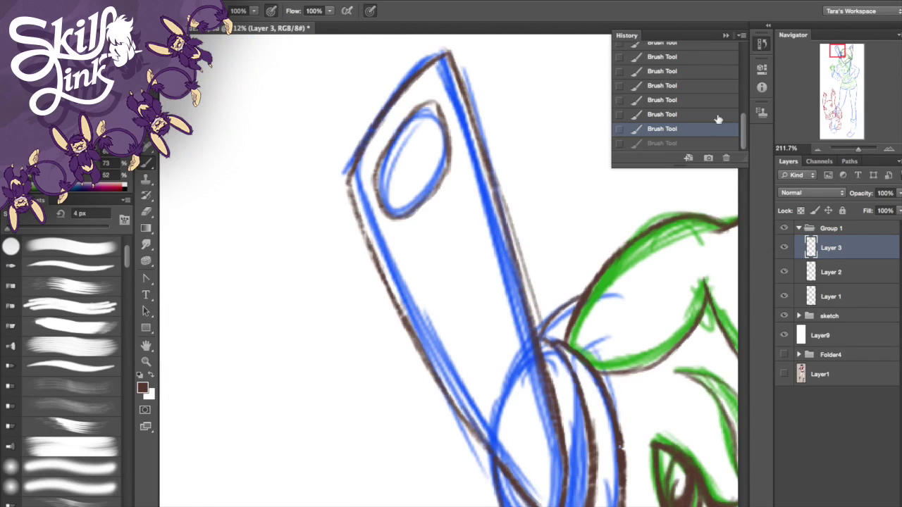
{"action": "left_click", "coordinate": [709, 117]}
{"action": "left_click", "coordinate": [730, 37]}
{"action": "left_click_drag", "start_coordinate": [511, 237], "coordinate": [533, 326]}
{"action": "mouse_move", "coordinate": [410, 109]}
{"action": "left_mouse_down"}
{"action": "mouse_move", "coordinate": [447, 169]}
{"action": "mouse_move", "coordinate": [425, 191]}
{"action": "left_mouse_up"}
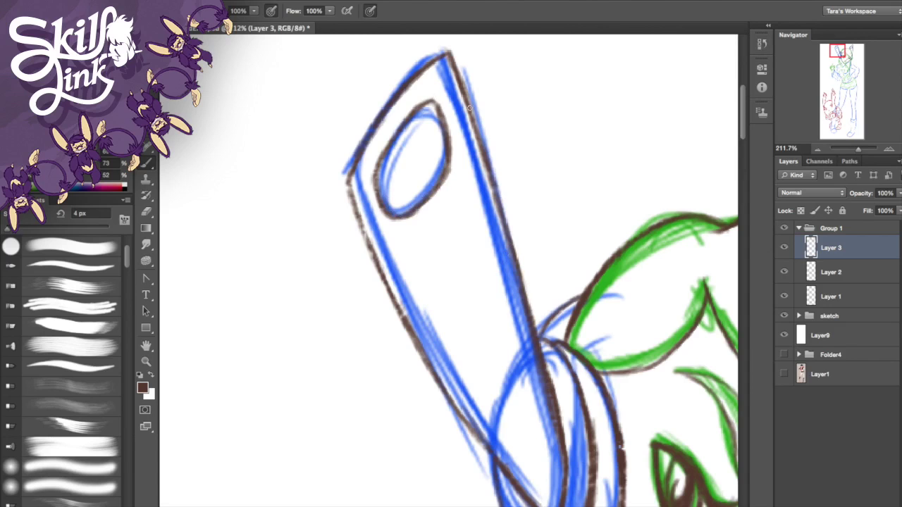
{"action": "left_click_drag", "start_coordinate": [352, 186], "coordinate": [417, 347]}
Step: Ink the two parallel sides of the narrow vertical rod hanging below the far side of the hair
{"action": "left_click_drag", "start_coordinate": [846, 55], "coordinate": [858, 70]}
{"action": "left_click_drag", "start_coordinate": [500, 65], "coordinate": [500, 224]}
{"action": "left_click_drag", "start_coordinate": [501, 139], "coordinate": [502, 227]}
{"action": "left_click_drag", "start_coordinate": [520, 56], "coordinate": [520, 168]}
{"action": "left_click_drag", "start_coordinate": [518, 106], "coordinate": [517, 228]}
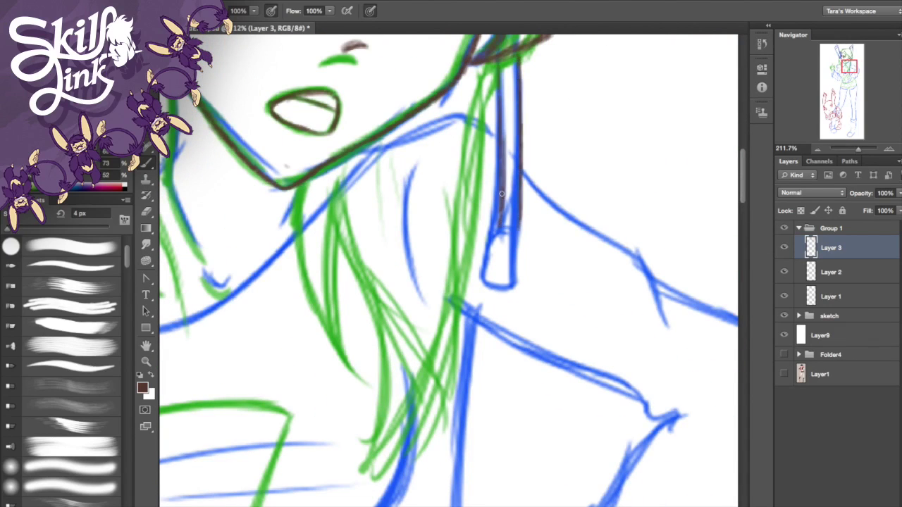
{"action": "left_click_drag", "start_coordinate": [521, 232], "coordinate": [519, 149]}
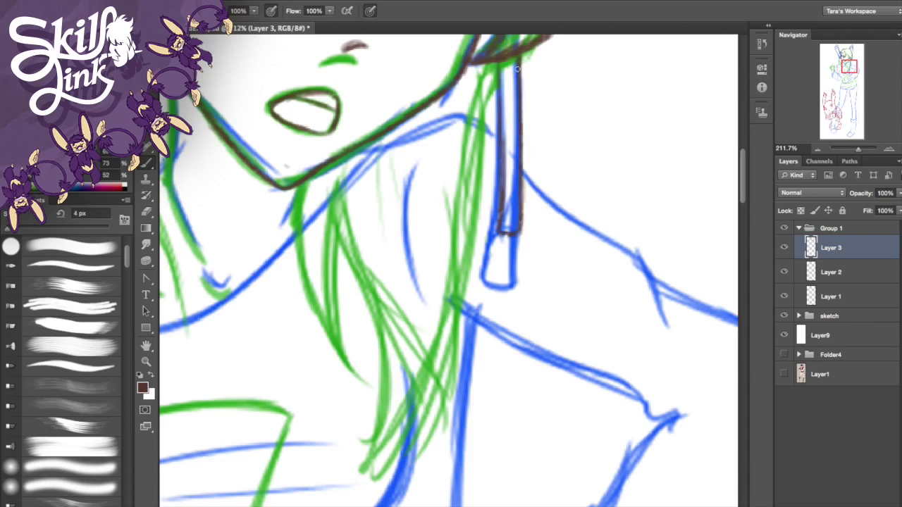
Step: Ink the flared rounded tip of the narrow rod and fill it with small dots
{"action": "mouse_move", "coordinate": [499, 227]}
{"action": "left_mouse_down"}
{"action": "mouse_move", "coordinate": [481, 285]}
{"action": "mouse_move", "coordinate": [503, 297]}
{"action": "mouse_move", "coordinate": [482, 298]}
{"action": "left_mouse_up"}
{"action": "key", "text": "e"}
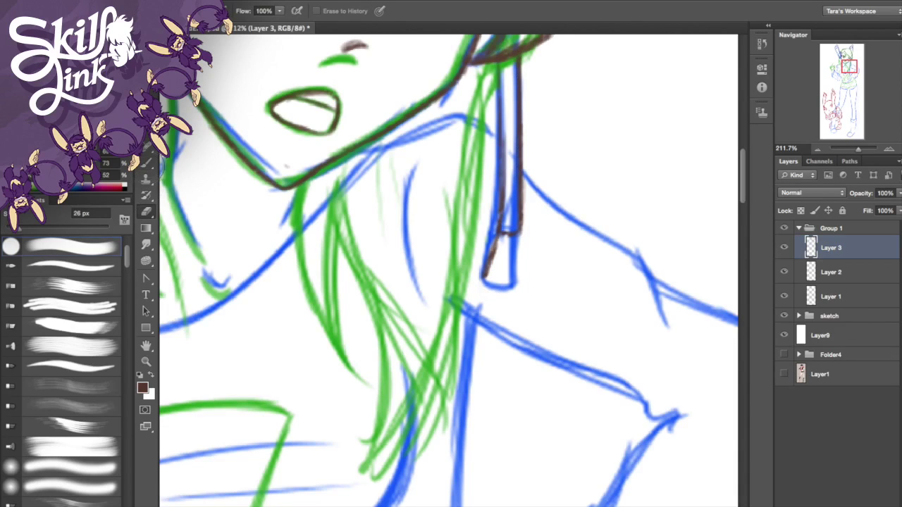
{"action": "key", "text": "b"}
{"action": "left_click_drag", "start_coordinate": [524, 277], "coordinate": [522, 230]}
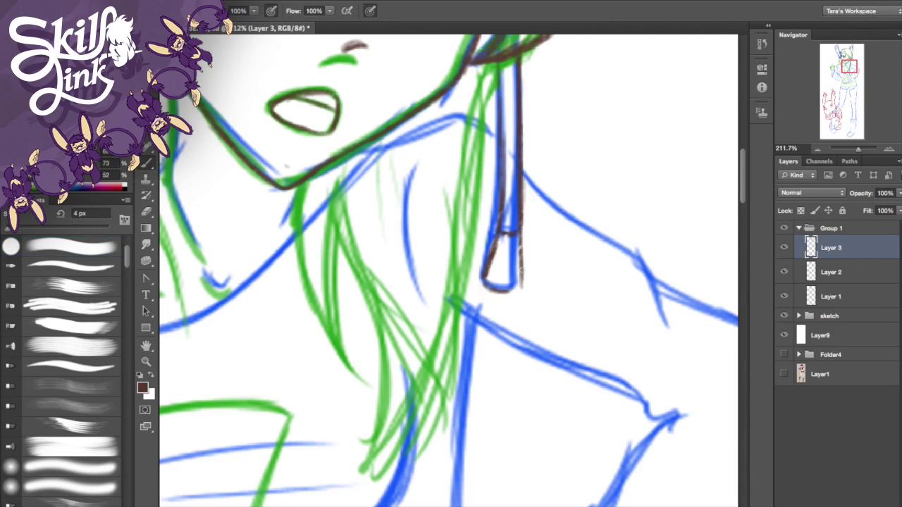
{"action": "left_click_drag", "start_coordinate": [521, 277], "coordinate": [485, 282]}
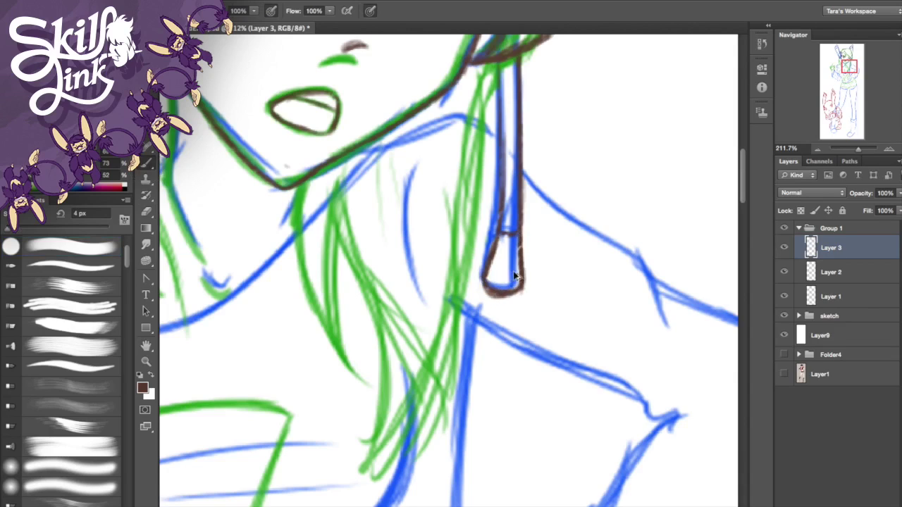
{"action": "left_click_drag", "start_coordinate": [515, 277], "coordinate": [486, 286]}
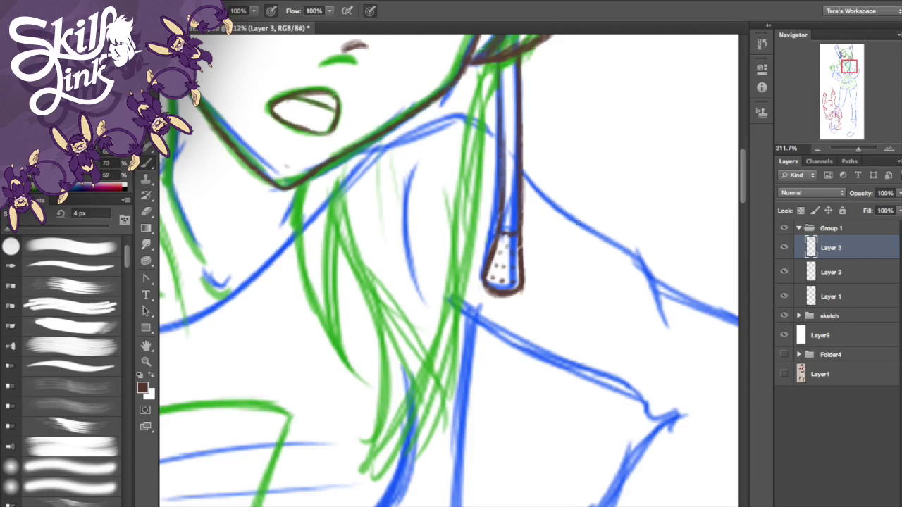
Step: Ink the long hair strands falling toward the near shoulder with overlapping strokes
{"action": "left_click_drag", "start_coordinate": [849, 66], "coordinate": [845, 60]}
{"action": "left_click_drag", "start_coordinate": [254, 178], "coordinate": [251, 285]}
{"action": "scroll", "coordinate": [449, 271], "scroll_direction": "down", "scroll_amount": 8}
{"action": "scroll", "coordinate": [449, 271], "scroll_direction": "left", "scroll_amount": 4}
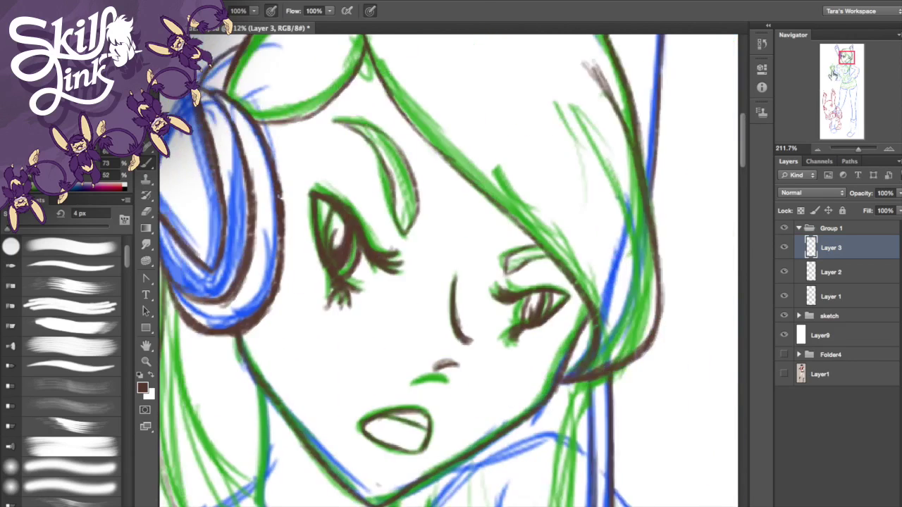
{"action": "left_click_drag", "start_coordinate": [839, 69], "coordinate": [840, 67]}
{"action": "left_click_drag", "start_coordinate": [430, 68], "coordinate": [522, 330]}
{"action": "left_click_drag", "start_coordinate": [492, 229], "coordinate": [520, 323]}
{"action": "left_click_drag", "start_coordinate": [477, 199], "coordinate": [520, 346]}
{"action": "mouse_move", "coordinate": [431, 54]}
{"action": "left_mouse_down"}
{"action": "mouse_move", "coordinate": [472, 192]}
{"action": "mouse_move", "coordinate": [502, 253]}
{"action": "left_mouse_up"}
{"action": "mouse_move", "coordinate": [441, 76]}
{"action": "left_mouse_down"}
{"action": "mouse_move", "coordinate": [493, 201]}
{"action": "mouse_move", "coordinate": [520, 331]}
{"action": "left_mouse_up"}
{"action": "left_click_drag", "start_coordinate": [516, 273], "coordinate": [519, 347]}
Step: Ink the hair lock hanging from beneath the ear cup and its short strands branching toward the neck
{"action": "left_click_drag", "start_coordinate": [840, 69], "coordinate": [842, 60]}
{"action": "left_click_drag", "start_coordinate": [390, 261], "coordinate": [447, 463]}
{"action": "mouse_move", "coordinate": [403, 210]}
{"action": "left_mouse_down"}
{"action": "mouse_move", "coordinate": [404, 370]}
{"action": "mouse_move", "coordinate": [461, 503]}
{"action": "left_mouse_up"}
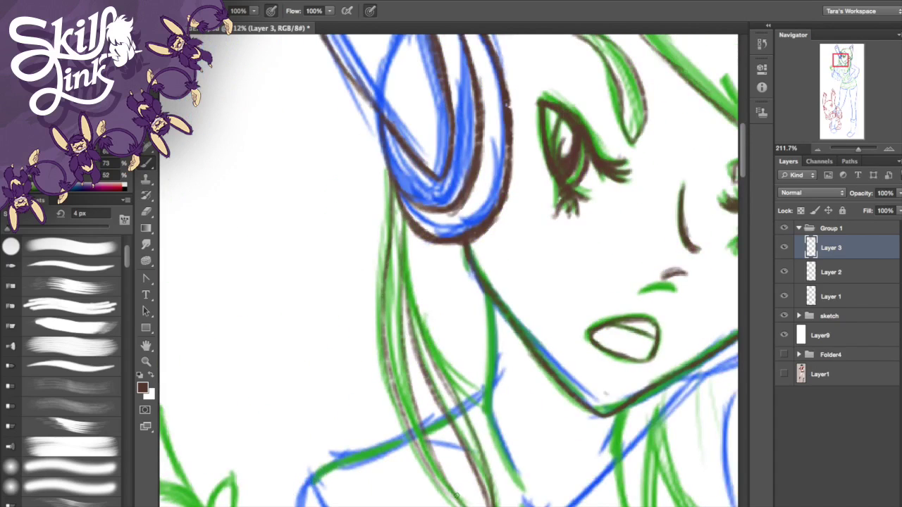
{"action": "left_click_drag", "start_coordinate": [406, 258], "coordinate": [471, 390]}
{"action": "left_click_drag", "start_coordinate": [436, 351], "coordinate": [480, 389]}
{"action": "left_click_drag", "start_coordinate": [421, 312], "coordinate": [459, 382]}
Step: Ink the near side of the neck and darken the long hair strands crossing the shoulder
{"action": "left_click_drag", "start_coordinate": [486, 295], "coordinate": [482, 386]}
{"action": "mouse_move", "coordinate": [492, 303]}
{"action": "left_mouse_down"}
{"action": "mouse_move", "coordinate": [485, 389]}
{"action": "mouse_move", "coordinate": [516, 477]}
{"action": "left_mouse_up"}
{"action": "left_click_drag", "start_coordinate": [427, 342], "coordinate": [495, 498]}
{"action": "mouse_move", "coordinate": [402, 258]}
{"action": "left_mouse_down"}
{"action": "mouse_move", "coordinate": [423, 346]}
{"action": "mouse_move", "coordinate": [486, 493]}
{"action": "mouse_move", "coordinate": [403, 305]}
{"action": "left_mouse_up"}
{"action": "mouse_move", "coordinate": [403, 220]}
{"action": "left_mouse_down"}
{"action": "mouse_move", "coordinate": [404, 324]}
{"action": "mouse_move", "coordinate": [440, 467]}
{"action": "mouse_move", "coordinate": [463, 506]}
{"action": "left_mouse_up"}
{"action": "left_click_drag", "start_coordinate": [393, 505], "coordinate": [437, 221]}
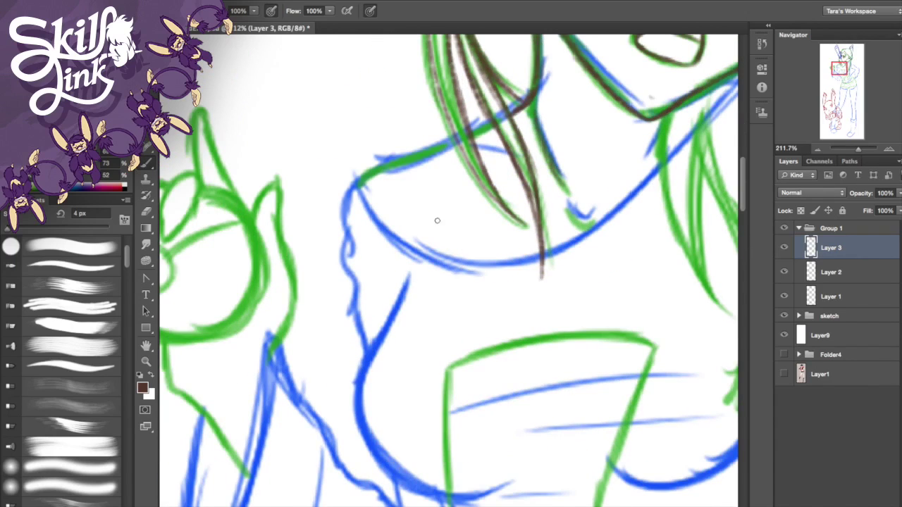
Step: Ink the near shoulder line from the neck out to the sleeve's edge
{"action": "left_click_drag", "start_coordinate": [363, 179], "coordinate": [423, 152]}
{"action": "left_click", "coordinate": [761, 43]}
{"action": "left_click", "coordinate": [693, 132]}
{"action": "left_click", "coordinate": [762, 43]}
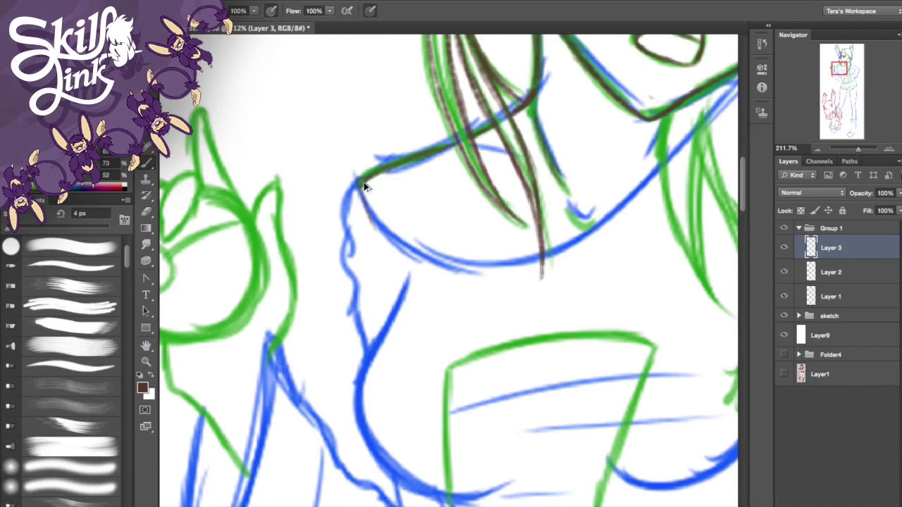
{"action": "key", "text": "super+z"}
Step: Ink the curved neckline of the top and the ruffled edge and crease of the near sleeve
{"action": "mouse_move", "coordinate": [358, 185]}
{"action": "left_mouse_down"}
{"action": "mouse_move", "coordinate": [427, 261]}
{"action": "mouse_move", "coordinate": [530, 264]}
{"action": "left_mouse_up"}
{"action": "key", "text": "super+z"}
{"action": "key", "text": "super+z"}
{"action": "left_click_drag", "start_coordinate": [461, 269], "coordinate": [542, 262]}
{"action": "key", "text": "super+z"}
{"action": "key", "text": "super+z"}
{"action": "mouse_move", "coordinate": [356, 185]}
{"action": "left_mouse_down"}
{"action": "mouse_move", "coordinate": [343, 239]}
{"action": "mouse_move", "coordinate": [361, 292]}
{"action": "left_mouse_up"}
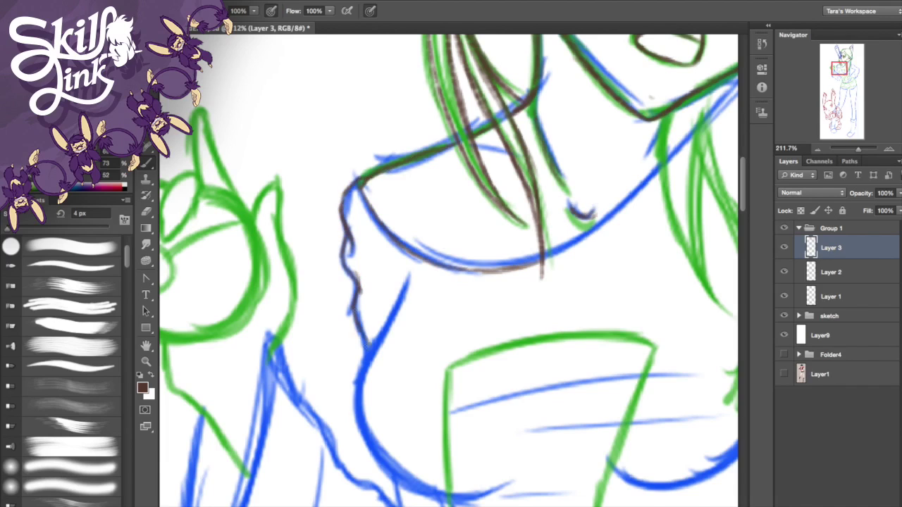
{"action": "left_click_drag", "start_coordinate": [409, 277], "coordinate": [355, 448]}
Step: Ink the two edges of the pointed hair lock below the chin, redoing strokes that miss the sketch
{"action": "mouse_move", "coordinate": [733, 64]}
{"action": "left_mouse_down"}
{"action": "mouse_move", "coordinate": [420, 248]}
{"action": "mouse_move", "coordinate": [507, 178]}
{"action": "left_mouse_up"}
{"action": "mouse_move", "coordinate": [442, 228]}
{"action": "left_mouse_down"}
{"action": "mouse_move", "coordinate": [420, 275]}
{"action": "mouse_move", "coordinate": [435, 285]}
{"action": "mouse_move", "coordinate": [494, 435]}
{"action": "left_mouse_up"}
{"action": "left_click", "coordinate": [761, 43]}
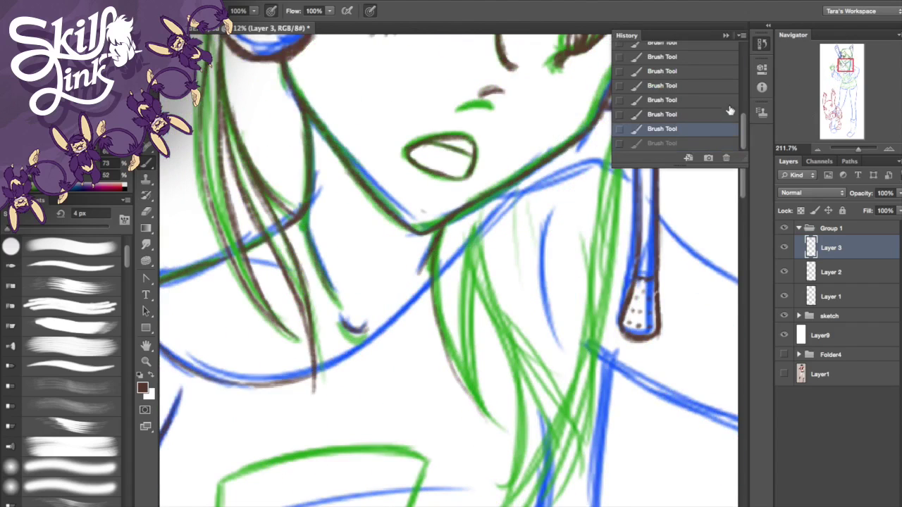
{"action": "left_click", "coordinate": [715, 114]}
{"action": "left_click", "coordinate": [725, 36]}
{"action": "key", "text": "super+z"}
{"action": "left_click_drag", "start_coordinate": [435, 307], "coordinate": [478, 443]}
{"action": "mouse_move", "coordinate": [483, 220]}
{"action": "left_mouse_down"}
{"action": "mouse_move", "coordinate": [471, 290]}
{"action": "mouse_move", "coordinate": [480, 460]}
{"action": "left_mouse_up"}
{"action": "left_click_drag", "start_coordinate": [469, 424], "coordinate": [479, 460]}
{"action": "key", "text": "super+z"}
{"action": "left_click_drag", "start_coordinate": [463, 398], "coordinate": [479, 463]}
Step: Rework the pointed lock's inner edge and extend its outer edge down to the tip
{"action": "left_click_drag", "start_coordinate": [480, 463], "coordinate": [472, 350]}
{"action": "key", "text": "super+z"}
{"action": "left_click_drag", "start_coordinate": [483, 219], "coordinate": [471, 338]}
{"action": "key", "text": "super+z"}
{"action": "mouse_move", "coordinate": [481, 239]}
{"action": "left_mouse_down"}
{"action": "mouse_move", "coordinate": [467, 344]}
{"action": "mouse_move", "coordinate": [480, 398]}
{"action": "left_mouse_up"}
{"action": "key", "text": "super+z"}
{"action": "left_click_drag", "start_coordinate": [435, 255], "coordinate": [479, 460]}
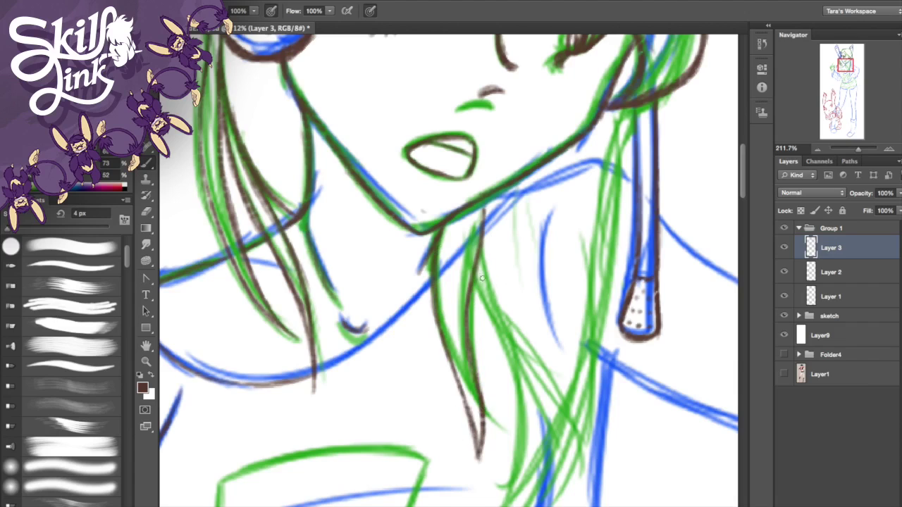
Step: Ink the long curved edge of the neighbouring hair lock and a first strand crossing beside it
{"action": "left_click_drag", "start_coordinate": [477, 275], "coordinate": [520, 401]}
{"action": "left_click_drag", "start_coordinate": [519, 365], "coordinate": [514, 486]}
{"action": "key", "text": "super+z"}
{"action": "left_click_drag", "start_coordinate": [517, 369], "coordinate": [508, 505]}
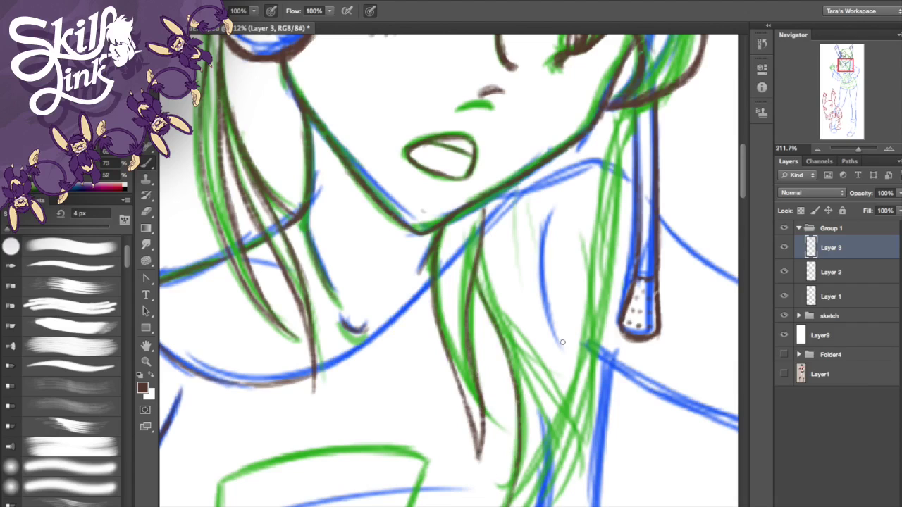
{"action": "left_click_drag", "start_coordinate": [514, 337], "coordinate": [582, 455]}
{"action": "left_click_drag", "start_coordinate": [514, 296], "coordinate": [544, 410]}
{"action": "left_click_drag", "start_coordinate": [525, 366], "coordinate": [578, 454]}
{"action": "left_click_drag", "start_coordinate": [531, 299], "coordinate": [536, 363]}
{"action": "left_click_drag", "start_coordinate": [529, 316], "coordinate": [589, 471]}
{"action": "left_click", "coordinate": [761, 44]}
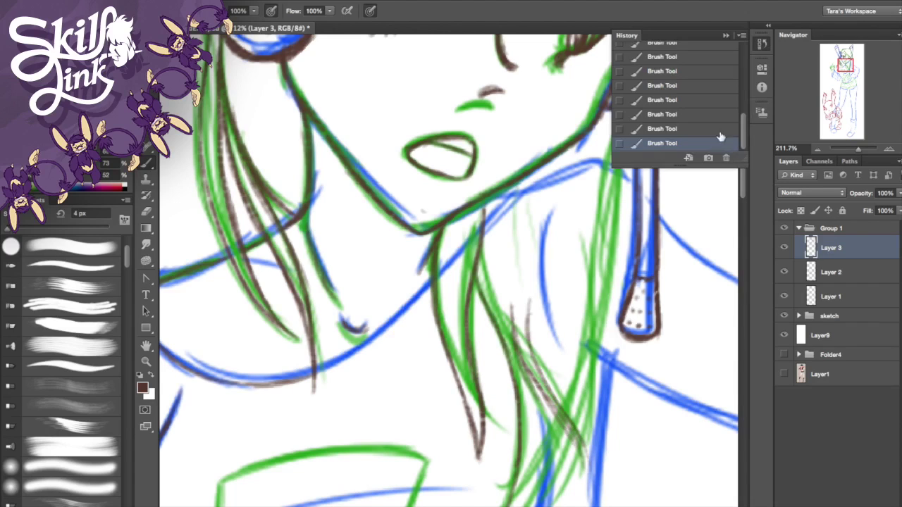
{"action": "left_click", "coordinate": [718, 129]}
{"action": "left_click", "coordinate": [715, 114]}
{"action": "left_click", "coordinate": [715, 101]}
{"action": "left_click", "coordinate": [718, 87]}
{"action": "left_click", "coordinate": [729, 34]}
Step: Ink the thin wavy strand falling from beside the neck to the crossing hair strands
{"action": "left_click_drag", "start_coordinate": [531, 293], "coordinate": [530, 342]}
{"action": "mouse_move", "coordinate": [526, 286]}
{"action": "left_mouse_down"}
{"action": "mouse_move", "coordinate": [585, 459]}
{"action": "mouse_move", "coordinate": [523, 359]}
{"action": "left_mouse_up"}
{"action": "mouse_move", "coordinate": [518, 317]}
{"action": "left_mouse_down"}
{"action": "mouse_move", "coordinate": [540, 393]}
{"action": "mouse_move", "coordinate": [554, 406]}
{"action": "left_mouse_up"}
{"action": "left_click_drag", "start_coordinate": [529, 290], "coordinate": [540, 374]}
{"action": "left_click_drag", "start_coordinate": [538, 180], "coordinate": [528, 314]}
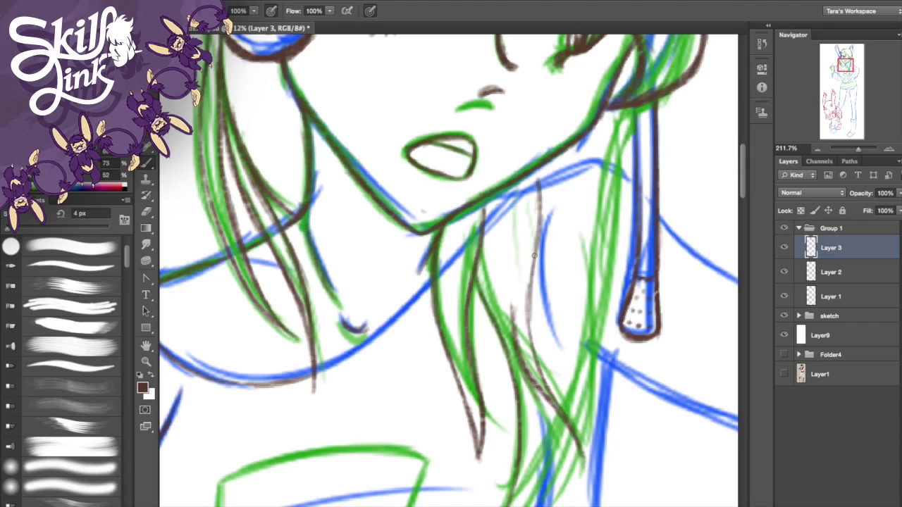
Step: Ink the long strand sweeping from beside the narrow rod down to the tip of the curved lock
{"action": "mouse_move", "coordinate": [631, 110]}
{"action": "left_mouse_down"}
{"action": "mouse_move", "coordinate": [617, 289]}
{"action": "mouse_move", "coordinate": [629, 131]}
{"action": "mouse_move", "coordinate": [599, 355]}
{"action": "left_mouse_up"}
{"action": "key", "text": "ctrl+z"}
{"action": "key", "text": "ctrl+z"}
{"action": "left_click_drag", "start_coordinate": [845, 66], "coordinate": [846, 69]}
{"action": "mouse_move", "coordinate": [533, 335]}
{"action": "left_mouse_down"}
{"action": "mouse_move", "coordinate": [557, 286]}
{"action": "mouse_move", "coordinate": [506, 379]}
{"action": "mouse_move", "coordinate": [546, 295]}
{"action": "left_mouse_up"}
{"action": "left_click_drag", "start_coordinate": [606, 116], "coordinate": [582, 236]}
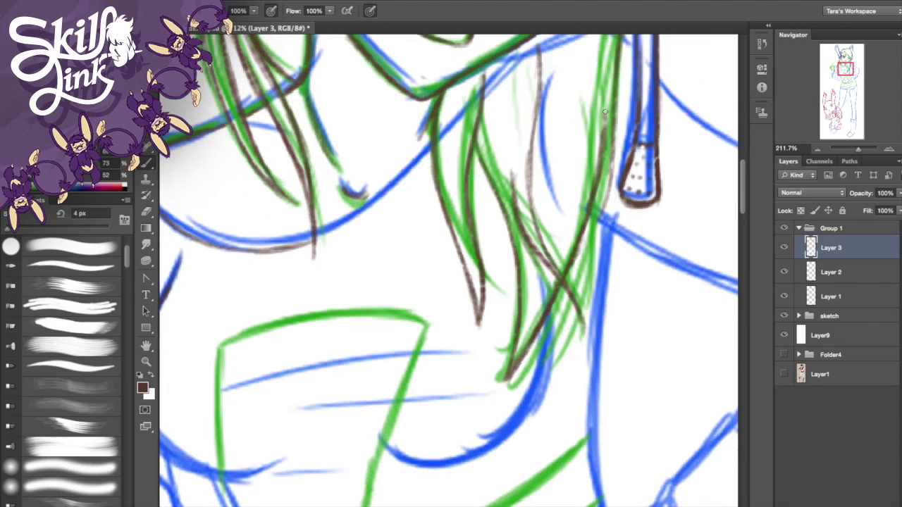
Step: Ink the outer edge of the long far-side hair lock down to the crossing strand's tip
{"action": "mouse_move", "coordinate": [611, 172]}
{"action": "left_mouse_down"}
{"action": "mouse_move", "coordinate": [594, 335]}
{"action": "mouse_move", "coordinate": [580, 377]}
{"action": "left_mouse_up"}
{"action": "left_click_drag", "start_coordinate": [585, 235], "coordinate": [584, 380]}
{"action": "key", "text": "super+alt+z"}
{"action": "key", "text": "super+alt+z"}
{"action": "left_click_drag", "start_coordinate": [584, 224], "coordinate": [583, 376]}
{"action": "left_click_drag", "start_coordinate": [611, 180], "coordinate": [595, 293]}
{"action": "left_click_drag", "start_coordinate": [600, 222], "coordinate": [594, 330]}
{"action": "left_click_drag", "start_coordinate": [592, 269], "coordinate": [585, 368]}
{"action": "left_click_drag", "start_coordinate": [616, 137], "coordinate": [596, 275]}
{"action": "left_click_drag", "start_coordinate": [600, 234], "coordinate": [582, 363]}
Step: Thicken the curved edge of the middle hair lock from below the chin to its tip
{"action": "left_click_drag", "start_coordinate": [478, 142], "coordinate": [495, 201]}
{"action": "left_click_drag", "start_coordinate": [478, 142], "coordinate": [518, 248]}
{"action": "key", "text": "ctrl+alt+z"}
{"action": "key", "text": "ctrl+alt+z"}
{"action": "left_click_drag", "start_coordinate": [478, 139], "coordinate": [514, 251]}
{"action": "mouse_move", "coordinate": [498, 190]}
{"action": "left_mouse_down"}
{"action": "mouse_move", "coordinate": [520, 265]}
{"action": "mouse_move", "coordinate": [507, 380]}
{"action": "left_mouse_up"}
Step: Set the brush size to 5 px and thicken the fringe's long edge from the parting toward the far eye
{"action": "left_click_drag", "start_coordinate": [845, 64], "coordinate": [847, 50]}
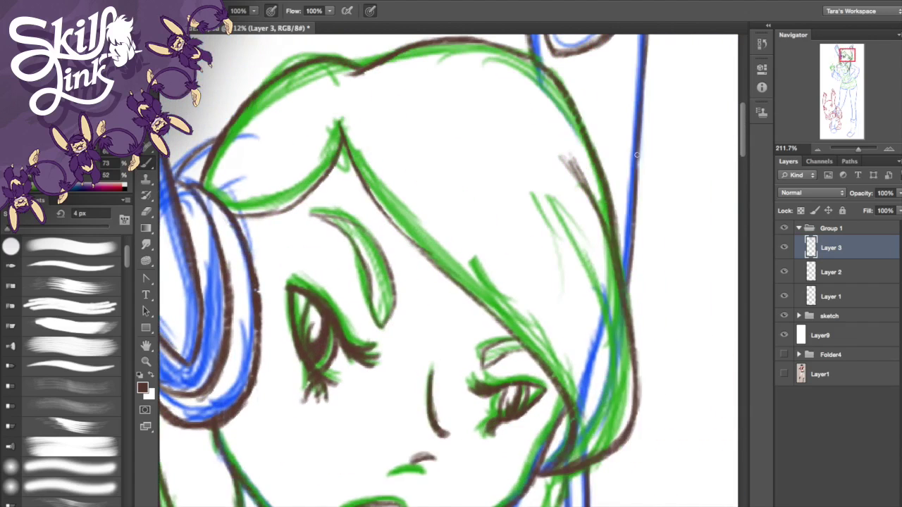
{"action": "left_click", "coordinate": [42, 11]}
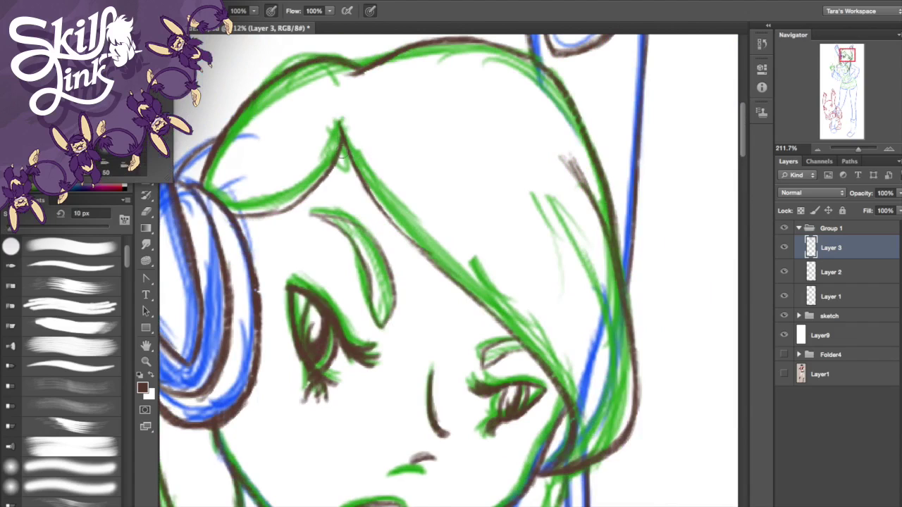
{"action": "mouse_move", "coordinate": [342, 126]}
{"action": "left_mouse_down"}
{"action": "mouse_move", "coordinate": [361, 182]}
{"action": "mouse_move", "coordinate": [415, 246]}
{"action": "left_mouse_up"}
{"action": "left_click_drag", "start_coordinate": [377, 199], "coordinate": [456, 284]}
{"action": "key", "text": "super+z"}
{"action": "mouse_move", "coordinate": [388, 216]}
{"action": "left_mouse_down"}
{"action": "mouse_move", "coordinate": [457, 281]}
{"action": "mouse_move", "coordinate": [437, 270]}
{"action": "left_mouse_up"}
{"action": "left_click_drag", "start_coordinate": [414, 246], "coordinate": [492, 311]}
{"action": "left_click_drag", "start_coordinate": [456, 287], "coordinate": [537, 365]}
{"action": "key", "text": "super+z"}
{"action": "left_click_drag", "start_coordinate": [475, 299], "coordinate": [546, 361]}
{"action": "left_click_drag", "start_coordinate": [487, 306], "coordinate": [553, 374]}
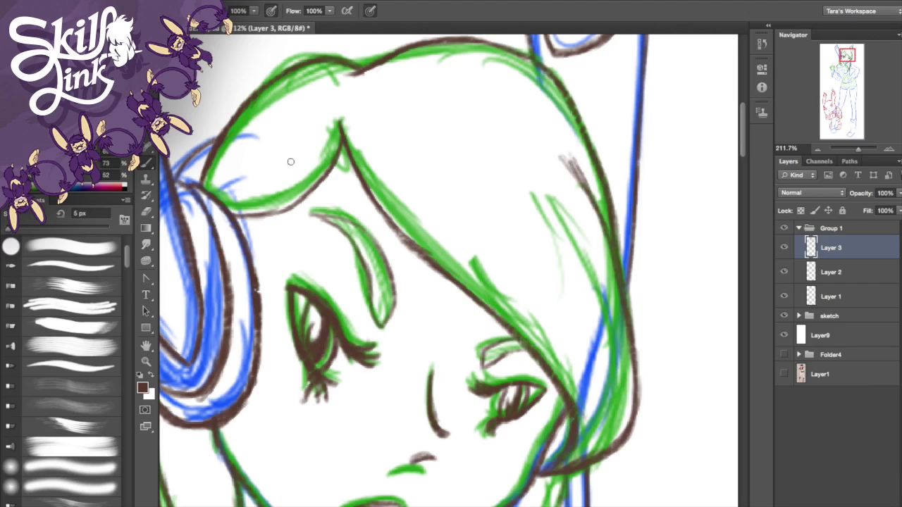
Step: Thicken the short side of the fringe below the parting and reinforce both eyebrows
{"action": "left_click_drag", "start_coordinate": [339, 124], "coordinate": [317, 182]}
{"action": "mouse_move", "coordinate": [310, 213]}
{"action": "left_mouse_down"}
{"action": "mouse_move", "coordinate": [370, 236]}
{"action": "mouse_move", "coordinate": [395, 306]}
{"action": "left_mouse_up"}
{"action": "mouse_move", "coordinate": [484, 365]}
{"action": "left_mouse_down"}
{"action": "mouse_move", "coordinate": [479, 346]}
{"action": "mouse_move", "coordinate": [517, 341]}
{"action": "left_mouse_up"}
Step: Thicken the far side of the hair outline where it meets the far ear
{"action": "mouse_move", "coordinate": [565, 155]}
{"action": "left_mouse_down"}
{"action": "mouse_move", "coordinate": [605, 230]}
{"action": "mouse_move", "coordinate": [627, 306]}
{"action": "mouse_move", "coordinate": [628, 433]}
{"action": "left_mouse_up"}
{"action": "left_click_drag", "start_coordinate": [599, 170], "coordinate": [620, 252]}
{"action": "left_click_drag", "start_coordinate": [642, 161], "coordinate": [630, 279]}
{"action": "key", "text": "super+z"}
Step: Thicken the near rabbit ear's tip and both of its long edges down to the ear cup
{"action": "scroll", "coordinate": [479, 157], "scroll_direction": "up", "scroll_amount": 5}
{"action": "scroll", "coordinate": [480, 158], "scroll_direction": "left", "scroll_amount": 8}
{"action": "mouse_move", "coordinate": [334, 51]}
{"action": "left_mouse_down"}
{"action": "mouse_move", "coordinate": [413, 313]}
{"action": "mouse_move", "coordinate": [415, 369]}
{"action": "mouse_move", "coordinate": [448, 441]}
{"action": "left_mouse_up"}
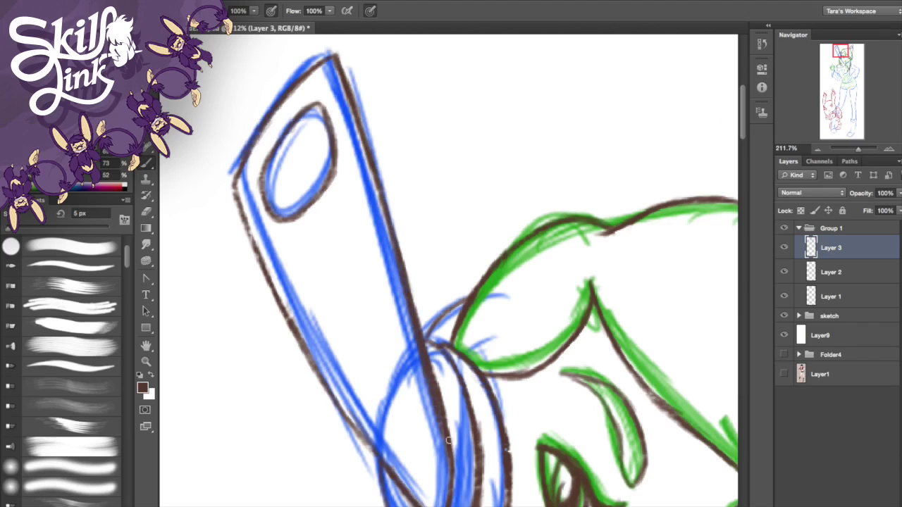
{"action": "left_click_drag", "start_coordinate": [235, 172], "coordinate": [310, 74]}
{"action": "mouse_move", "coordinate": [234, 174]}
{"action": "left_mouse_down"}
{"action": "mouse_move", "coordinate": [255, 247]}
{"action": "mouse_move", "coordinate": [373, 451]}
{"action": "mouse_move", "coordinate": [394, 470]}
{"action": "left_mouse_up"}
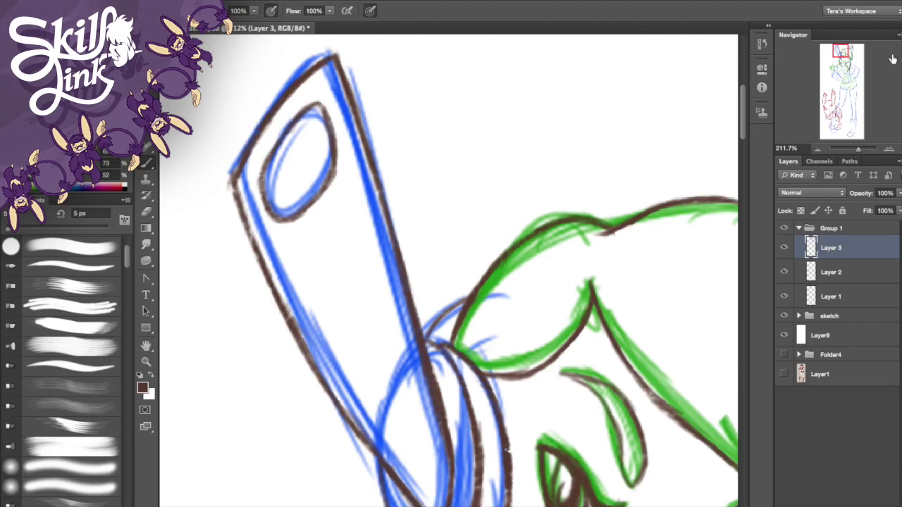
Step: Thicken the near side of the neck and the jawline from the ear cup to the chin
{"action": "scroll", "coordinate": [365, 435], "scroll_direction": "down", "scroll_amount": 10}
{"action": "left_click_drag", "start_coordinate": [372, 313], "coordinate": [376, 357]}
{"action": "mouse_move", "coordinate": [353, 179]}
{"action": "left_mouse_down"}
{"action": "mouse_move", "coordinate": [428, 299]}
{"action": "mouse_move", "coordinate": [481, 344]}
{"action": "left_mouse_up"}
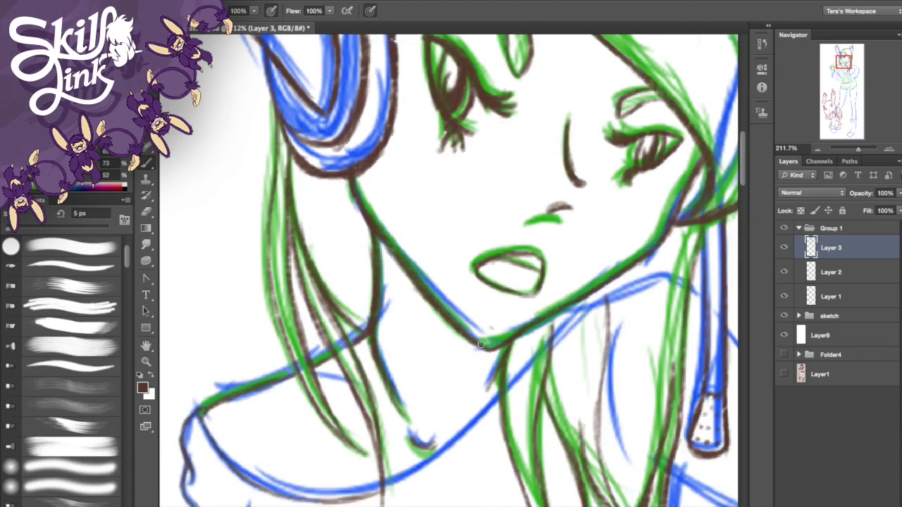
{"action": "scroll", "coordinate": [386, 272], "scroll_direction": "down", "scroll_amount": 8}
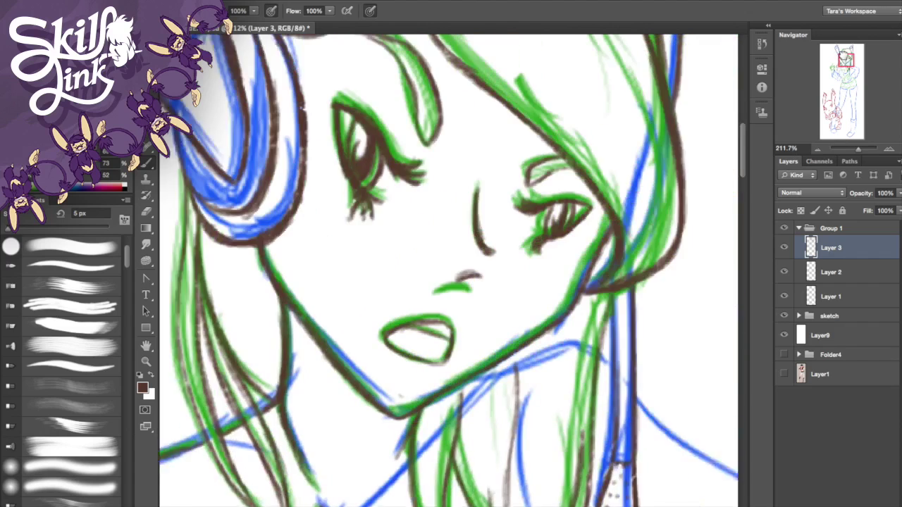
Step: Thicken the curved lines under both sides of the bust, with heavier ink through the lower part of each curve
{"action": "mouse_move", "coordinate": [406, 270]}
{"action": "left_mouse_down"}
{"action": "mouse_move", "coordinate": [421, 348]}
{"action": "mouse_move", "coordinate": [447, 363]}
{"action": "mouse_move", "coordinate": [423, 352]}
{"action": "mouse_move", "coordinate": [496, 384]}
{"action": "left_mouse_up"}
{"action": "mouse_move", "coordinate": [434, 362]}
{"action": "left_mouse_down"}
{"action": "mouse_move", "coordinate": [517, 387]}
{"action": "mouse_move", "coordinate": [533, 382]}
{"action": "left_mouse_up"}
{"action": "left_click_drag", "start_coordinate": [838, 71], "coordinate": [846, 74]}
{"action": "mouse_move", "coordinate": [549, 151]}
{"action": "left_mouse_down"}
{"action": "mouse_move", "coordinate": [541, 215]}
{"action": "mouse_move", "coordinate": [520, 264]}
{"action": "left_mouse_up"}
{"action": "left_click_drag", "start_coordinate": [548, 155], "coordinate": [497, 285]}
{"action": "mouse_move", "coordinate": [385, 281]}
{"action": "left_mouse_down"}
{"action": "mouse_move", "coordinate": [443, 308]}
{"action": "mouse_move", "coordinate": [500, 288]}
{"action": "mouse_move", "coordinate": [523, 262]}
{"action": "left_mouse_up"}
{"action": "key", "text": "ctrl+z"}
{"action": "mouse_move", "coordinate": [451, 307]}
{"action": "left_mouse_down"}
{"action": "mouse_move", "coordinate": [497, 290]}
{"action": "mouse_move", "coordinate": [478, 286]}
{"action": "mouse_move", "coordinate": [529, 250]}
{"action": "left_mouse_up"}
{"action": "left_click_drag", "start_coordinate": [548, 175], "coordinate": [537, 235]}
Step: Ink both sides of the shirt's torso down to the crumpled edges at the waist
{"action": "mouse_move", "coordinate": [607, 71]}
{"action": "left_mouse_down"}
{"action": "mouse_move", "coordinate": [594, 346]}
{"action": "mouse_move", "coordinate": [620, 395]}
{"action": "mouse_move", "coordinate": [677, 444]}
{"action": "left_mouse_up"}
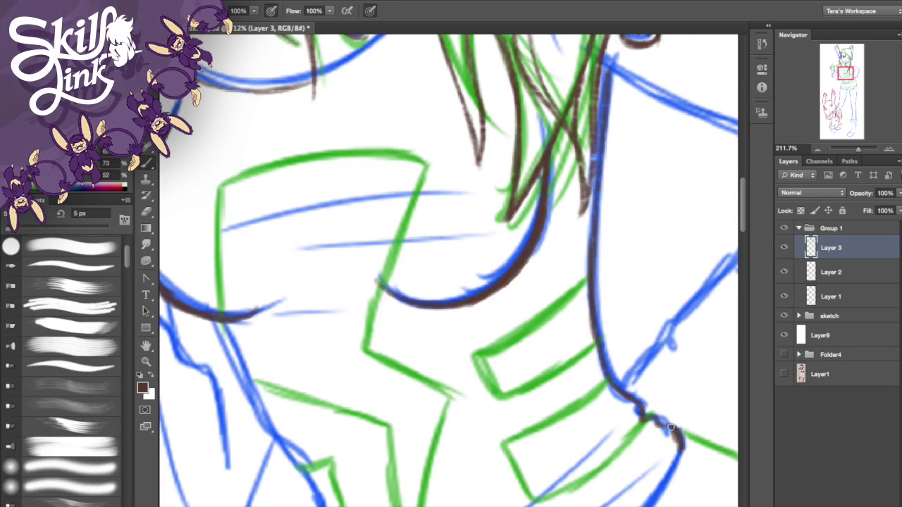
{"action": "scroll", "coordinate": [410, 216], "scroll_direction": "down", "scroll_amount": 8}
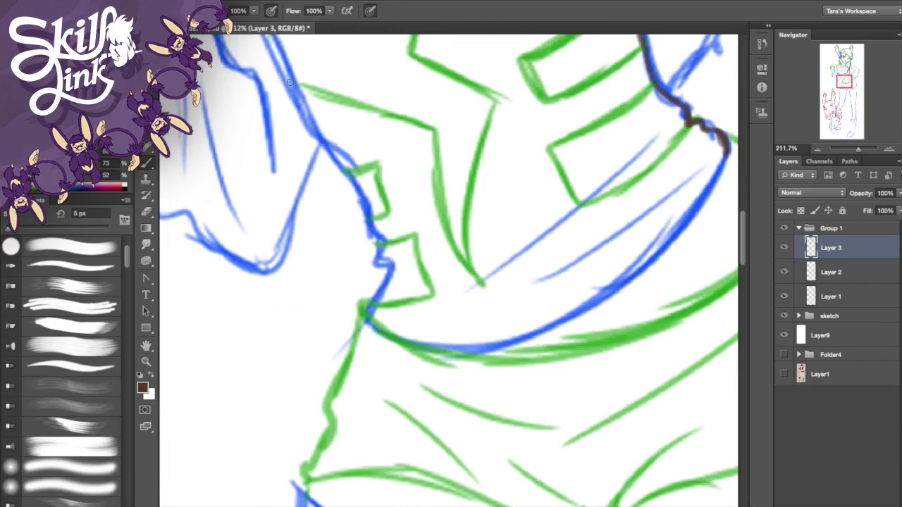
{"action": "left_click_drag", "start_coordinate": [302, 104], "coordinate": [353, 173]}
{"action": "mouse_move", "coordinate": [307, 119]}
{"action": "left_mouse_down"}
{"action": "mouse_move", "coordinate": [382, 250]}
{"action": "mouse_move", "coordinate": [368, 310]}
{"action": "left_mouse_up"}
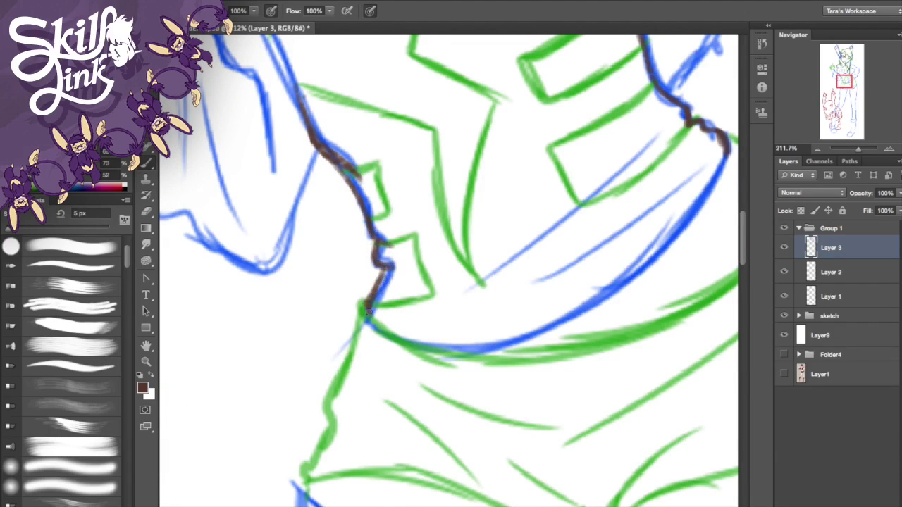
Step: Ink the shirt's two diagonal folds and curved hem, plus the crumpled near edge of the garment below
{"action": "left_click_drag", "start_coordinate": [645, 143], "coordinate": [506, 276]}
{"action": "left_click_drag", "start_coordinate": [536, 281], "coordinate": [673, 206]}
{"action": "mouse_move", "coordinate": [729, 144]}
{"action": "left_mouse_down"}
{"action": "mouse_move", "coordinate": [726, 190]}
{"action": "mouse_move", "coordinate": [604, 304]}
{"action": "mouse_move", "coordinate": [550, 330]}
{"action": "left_mouse_up"}
{"action": "left_click_drag", "start_coordinate": [681, 229], "coordinate": [697, 209]}
{"action": "key", "text": "alt+super+z"}
{"action": "key", "text": "alt+super+z"}
{"action": "mouse_move", "coordinate": [719, 176]}
{"action": "left_mouse_down"}
{"action": "mouse_move", "coordinate": [612, 289]}
{"action": "mouse_move", "coordinate": [475, 353]}
{"action": "mouse_move", "coordinate": [448, 349]}
{"action": "left_mouse_up"}
{"action": "left_click_drag", "start_coordinate": [368, 317], "coordinate": [475, 352]}
{"action": "left_click_drag", "start_coordinate": [398, 337], "coordinate": [503, 348]}
{"action": "key", "text": "super+z"}
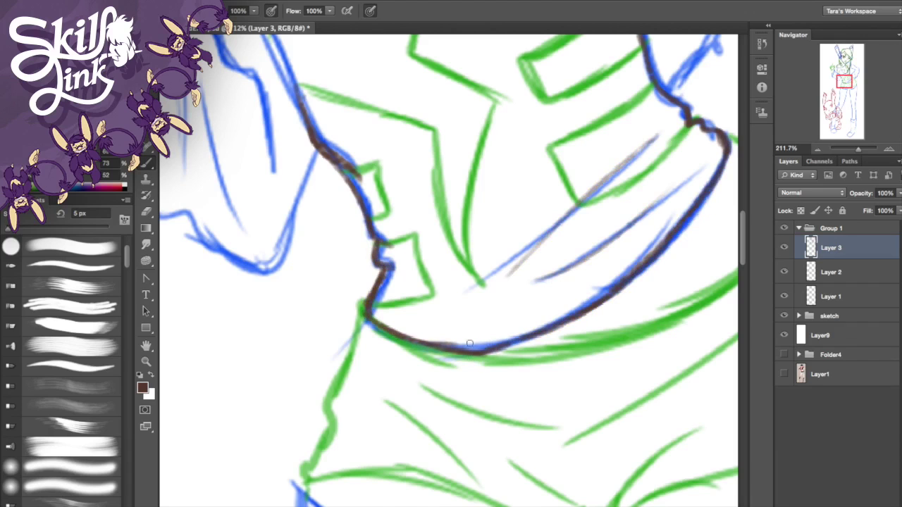
{"action": "left_click_drag", "start_coordinate": [365, 317], "coordinate": [304, 472]}
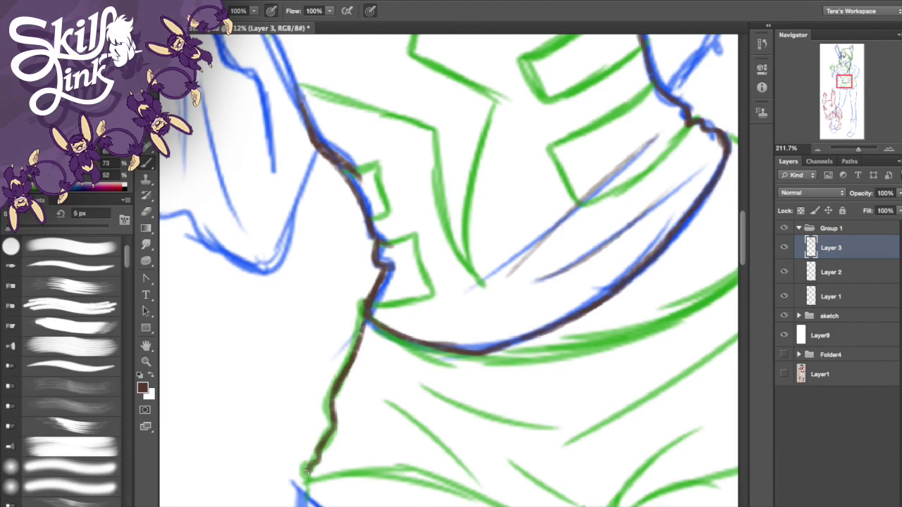
Step: Ink the near side of the torso below the bust and the wavy sleeve edge beside it
{"action": "left_click_drag", "start_coordinate": [840, 77], "coordinate": [849, 79]}
{"action": "left_click_drag", "start_coordinate": [843, 83], "coordinate": [830, 72]}
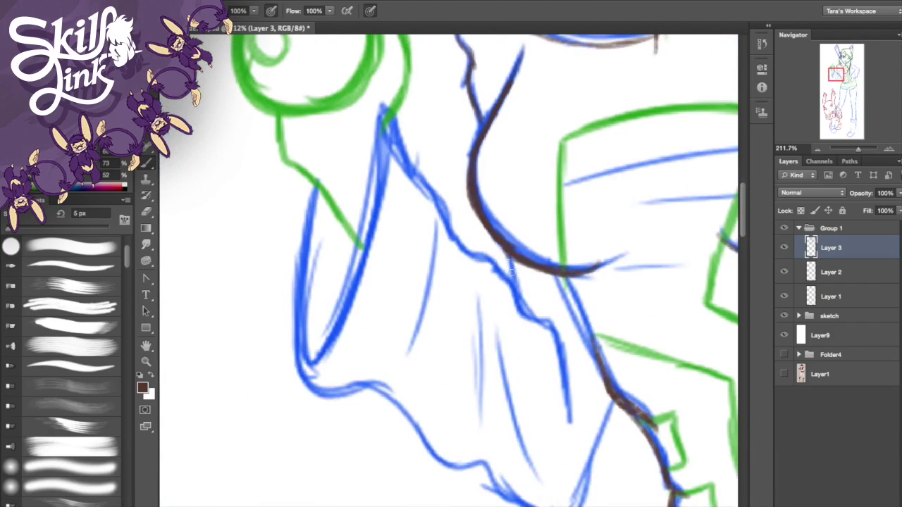
{"action": "left_click_drag", "start_coordinate": [506, 286], "coordinate": [557, 370]}
{"action": "left_click_drag", "start_coordinate": [553, 328], "coordinate": [568, 408]}
{"action": "mouse_move", "coordinate": [558, 275]}
{"action": "left_mouse_down"}
{"action": "mouse_move", "coordinate": [598, 367]}
{"action": "mouse_move", "coordinate": [643, 414]}
{"action": "mouse_move", "coordinate": [578, 502]}
{"action": "left_mouse_up"}
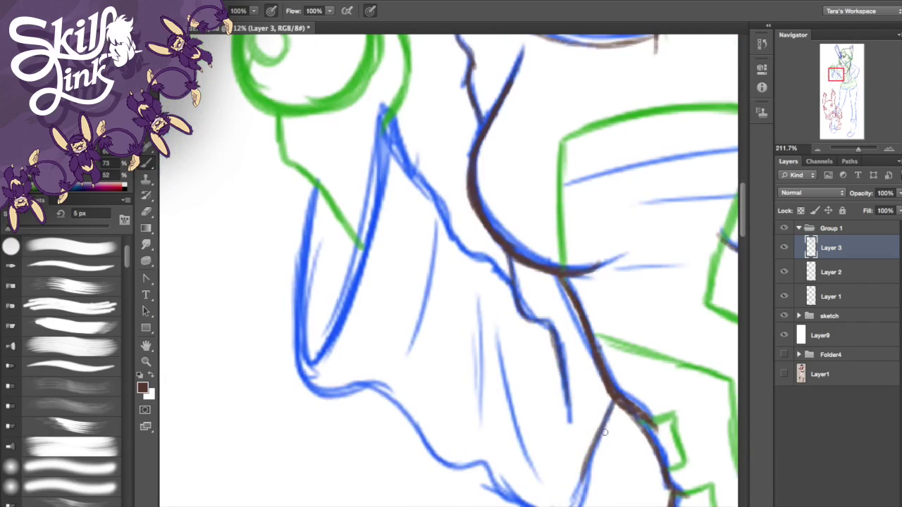
Step: Ink the near sleeve's cuff opening, its wavy upper edge and the rounded lower corner of the cuff
{"action": "mouse_move", "coordinate": [382, 114]}
{"action": "left_mouse_down"}
{"action": "mouse_move", "coordinate": [328, 342]}
{"action": "mouse_move", "coordinate": [310, 365]}
{"action": "left_mouse_up"}
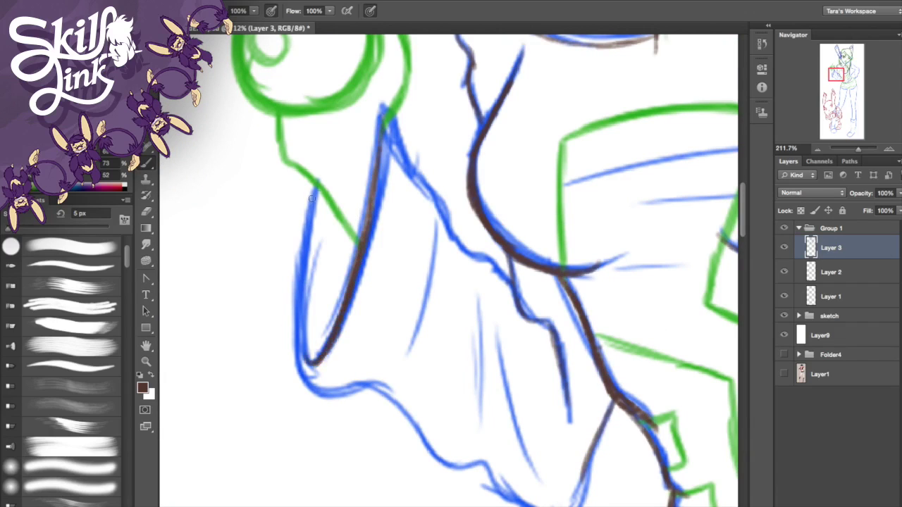
{"action": "left_click_drag", "start_coordinate": [315, 187], "coordinate": [300, 331]}
{"action": "left_click_drag", "start_coordinate": [309, 250], "coordinate": [302, 363]}
{"action": "mouse_move", "coordinate": [392, 118]}
{"action": "left_mouse_down"}
{"action": "mouse_move", "coordinate": [389, 138]}
{"action": "mouse_move", "coordinate": [448, 236]}
{"action": "mouse_move", "coordinate": [500, 268]}
{"action": "left_mouse_up"}
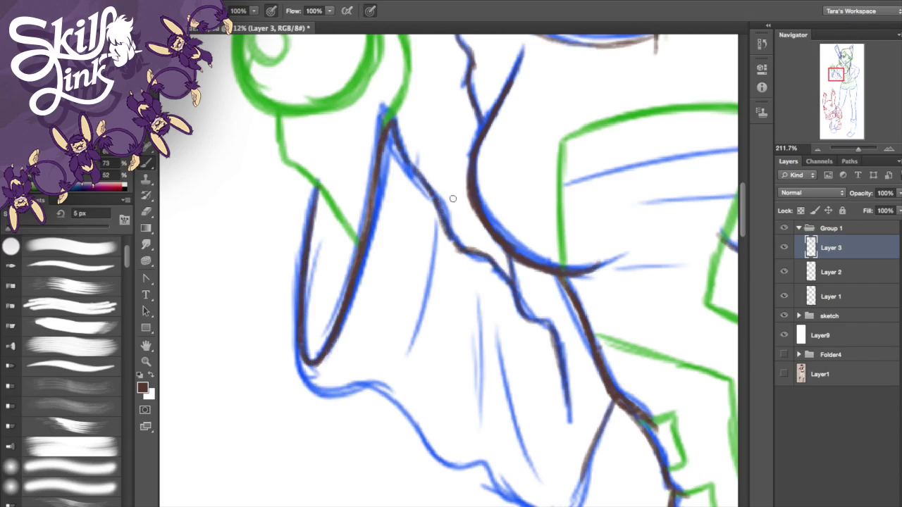
{"action": "mouse_move", "coordinate": [297, 292]}
{"action": "left_mouse_down"}
{"action": "mouse_move", "coordinate": [313, 391]}
{"action": "mouse_move", "coordinate": [372, 385]}
{"action": "left_mouse_up"}
Step: Ink the long fold lines inside the near sleeve and thicken the crease beside the torso
{"action": "left_click_drag", "start_coordinate": [441, 233], "coordinate": [414, 344]}
{"action": "left_click_drag", "start_coordinate": [478, 310], "coordinate": [495, 443]}
{"action": "left_click_drag", "start_coordinate": [497, 331], "coordinate": [535, 469]}
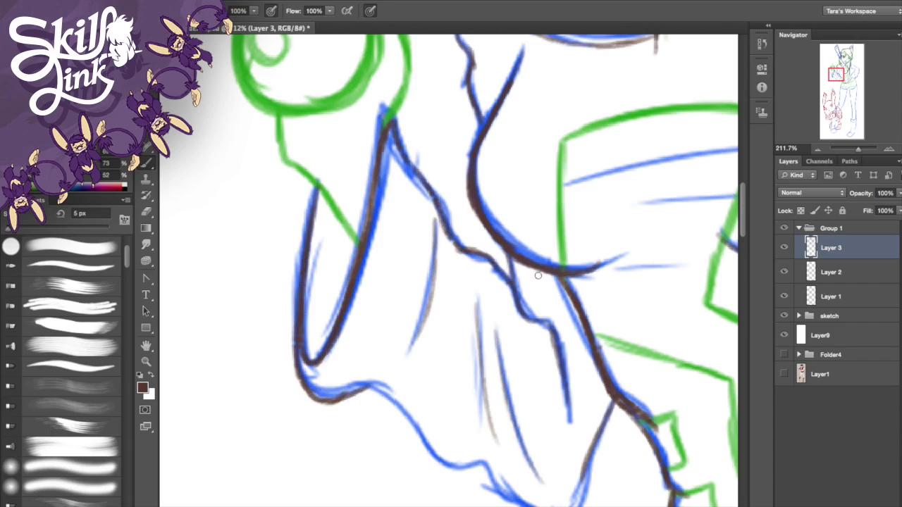
{"action": "left_click_drag", "start_coordinate": [543, 321], "coordinate": [570, 414]}
Step: Ink the near sleeve's wavy drooping lower edge from the cuff to the tip below the elbow
{"action": "left_click_drag", "start_coordinate": [719, 411], "coordinate": [652, 252]}
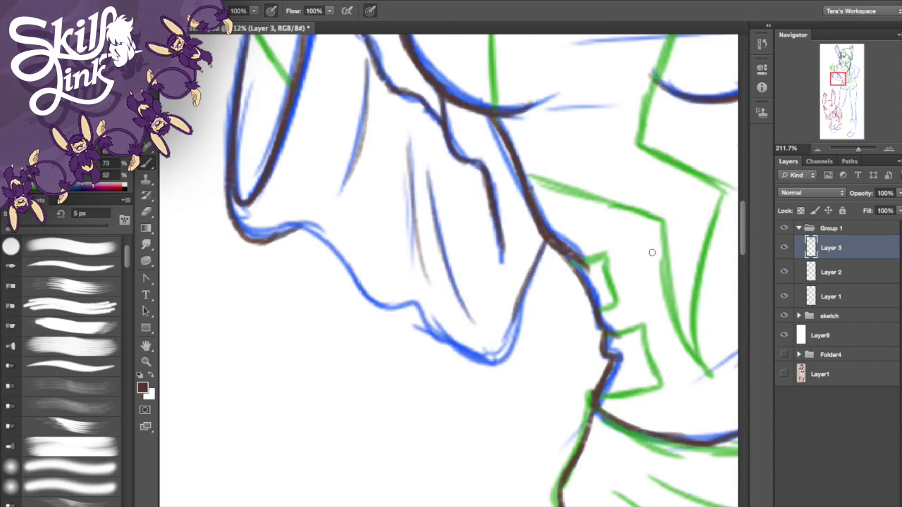
{"action": "mouse_move", "coordinate": [304, 229]}
{"action": "left_mouse_down"}
{"action": "mouse_move", "coordinate": [396, 305]}
{"action": "mouse_move", "coordinate": [366, 301]}
{"action": "mouse_move", "coordinate": [459, 355]}
{"action": "mouse_move", "coordinate": [499, 365]}
{"action": "left_mouse_up"}
{"action": "key", "text": "super+z"}
{"action": "mouse_move", "coordinate": [520, 310]}
{"action": "left_mouse_down"}
{"action": "mouse_move", "coordinate": [499, 364]}
{"action": "mouse_move", "coordinate": [493, 349]}
{"action": "left_mouse_up"}
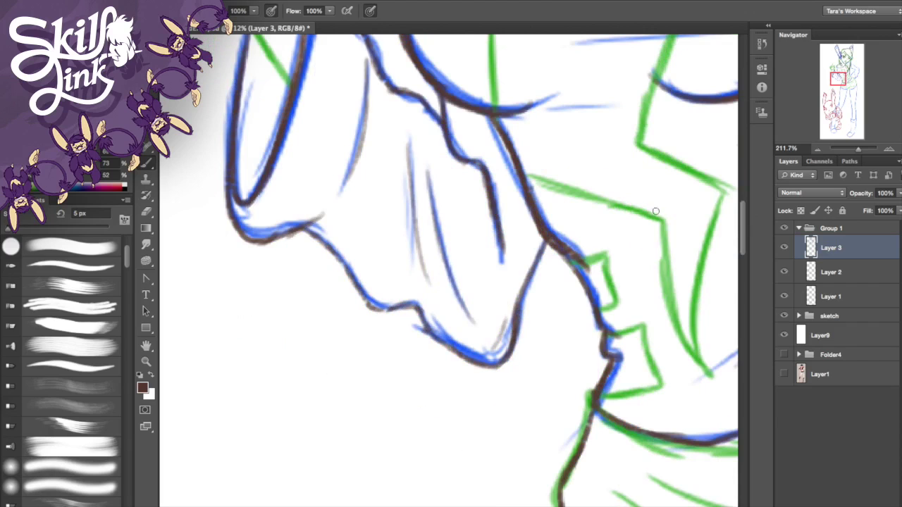
{"action": "left_click_drag", "start_coordinate": [435, 337], "coordinate": [485, 366]}
Step: Continue the curved neckline across the chest and up towards the hair beside the chin
{"action": "left_click_drag", "start_coordinate": [627, 42], "coordinate": [476, 501]}
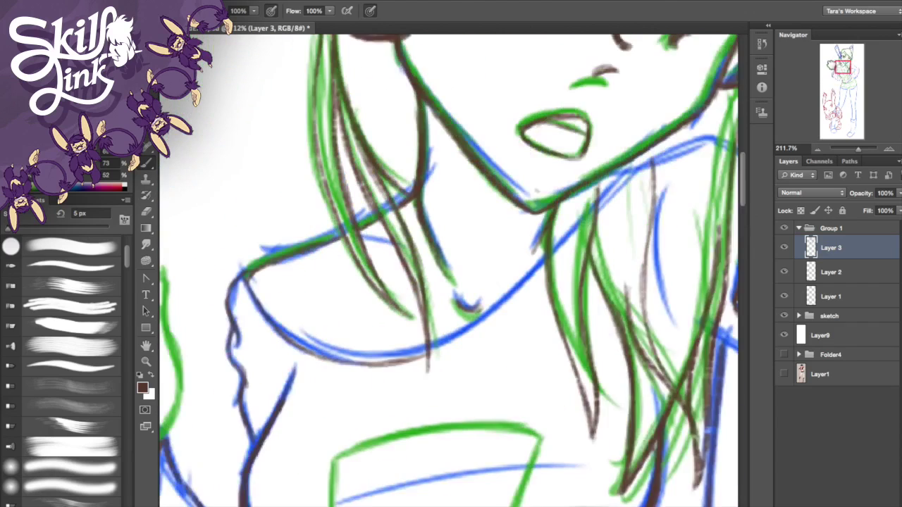
{"action": "left_click_drag", "start_coordinate": [491, 346], "coordinate": [560, 232]}
{"action": "mouse_move", "coordinate": [323, 185]}
{"action": "left_mouse_down"}
{"action": "mouse_move", "coordinate": [352, 219]}
{"action": "mouse_move", "coordinate": [389, 222]}
{"action": "mouse_move", "coordinate": [434, 250]}
{"action": "mouse_move", "coordinate": [496, 244]}
{"action": "left_mouse_up"}
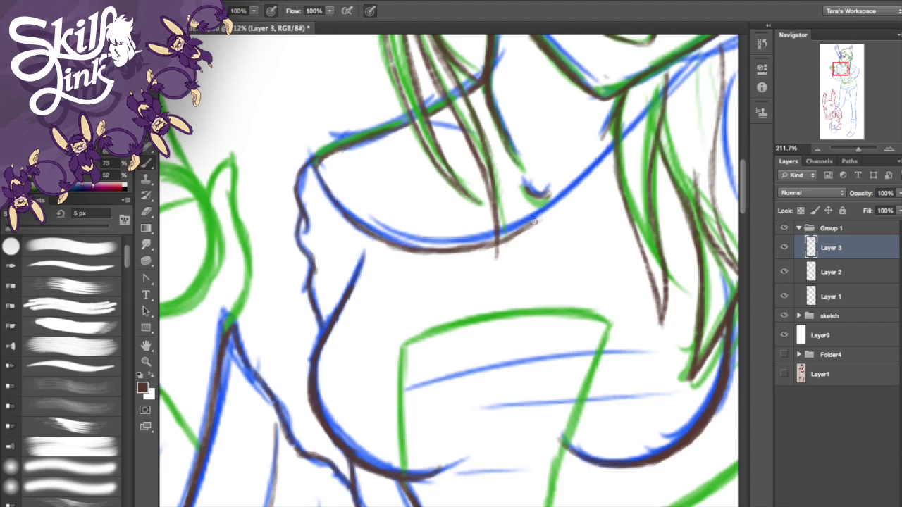
{"action": "left_click_drag", "start_coordinate": [610, 146], "coordinate": [508, 239]}
{"action": "left_click_drag", "start_coordinate": [596, 167], "coordinate": [518, 234]}
Step: Ink the far shoulder line and the inner edge of the far upper arm beside the torso
{"action": "left_click_drag", "start_coordinate": [842, 69], "coordinate": [849, 65]}
{"action": "mouse_move", "coordinate": [544, 361]}
{"action": "left_mouse_down"}
{"action": "mouse_move", "coordinate": [686, 427]}
{"action": "mouse_move", "coordinate": [638, 415]}
{"action": "mouse_move", "coordinate": [728, 465]}
{"action": "left_mouse_up"}
{"action": "left_click_drag", "start_coordinate": [573, 153], "coordinate": [567, 269]}
{"action": "mouse_move", "coordinate": [592, 214]}
{"action": "left_mouse_down"}
{"action": "mouse_move", "coordinate": [717, 302]}
{"action": "mouse_move", "coordinate": [730, 329]}
{"action": "left_mouse_up"}
Step: Ink the far sleeve's shoulder crease and its outer edge from the shoulder towards the elbow
{"action": "left_click_drag", "start_coordinate": [847, 66], "coordinate": [855, 71]}
{"action": "left_click_drag", "start_coordinate": [432, 154], "coordinate": [448, 194]}
{"action": "mouse_move", "coordinate": [428, 134]}
{"action": "left_mouse_down"}
{"action": "mouse_move", "coordinate": [493, 170]}
{"action": "mouse_move", "coordinate": [435, 156]}
{"action": "left_mouse_up"}
{"action": "left_click_drag", "start_coordinate": [427, 131], "coordinate": [517, 191]}
{"action": "key", "text": "alt+super+z"}
{"action": "key", "text": "alt+super+z"}
{"action": "mouse_move", "coordinate": [461, 163]}
{"action": "left_mouse_down"}
{"action": "mouse_move", "coordinate": [549, 212]}
{"action": "mouse_move", "coordinate": [577, 237]}
{"action": "left_mouse_up"}
{"action": "key", "text": "alt+super+z"}
{"action": "key", "text": "alt+super+z"}
{"action": "left_click_drag", "start_coordinate": [541, 206], "coordinate": [606, 275]}
{"action": "key", "text": "alt+super+z"}
{"action": "key", "text": "ctrl+z"}
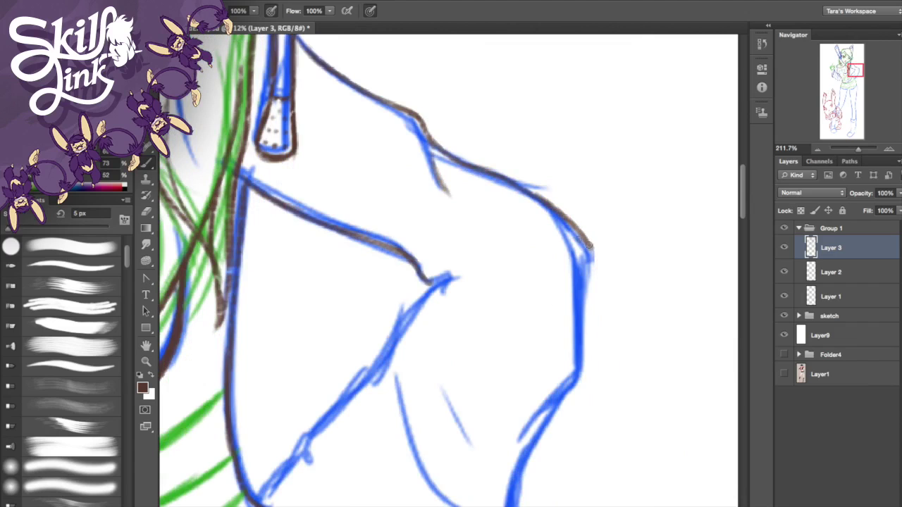
Step: Ink the far elbow's outer contour, the forearm's inner edge and the two folds inside the sleeve
{"action": "left_click_drag", "start_coordinate": [592, 243], "coordinate": [585, 319]}
{"action": "mouse_move", "coordinate": [576, 231]}
{"action": "left_mouse_down"}
{"action": "mouse_move", "coordinate": [593, 253]}
{"action": "mouse_move", "coordinate": [589, 307]}
{"action": "mouse_move", "coordinate": [518, 441]}
{"action": "left_mouse_up"}
{"action": "mouse_move", "coordinate": [423, 283]}
{"action": "left_mouse_down"}
{"action": "mouse_move", "coordinate": [453, 282]}
{"action": "mouse_move", "coordinate": [404, 325]}
{"action": "mouse_move", "coordinate": [311, 448]}
{"action": "mouse_move", "coordinate": [350, 399]}
{"action": "left_mouse_up"}
{"action": "left_click_drag", "start_coordinate": [396, 378], "coordinate": [467, 506]}
{"action": "left_click_drag", "start_coordinate": [441, 383], "coordinate": [479, 455]}
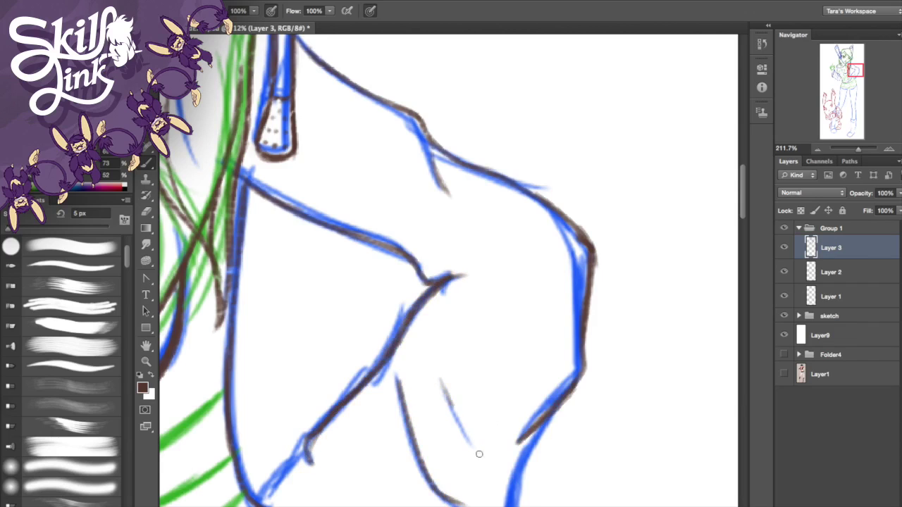
Step: Ink the far forearm down to the waist and erase the rough lines at its cuff
{"action": "left_click_drag", "start_coordinate": [848, 76], "coordinate": [848, 83]}
{"action": "mouse_move", "coordinate": [299, 204]}
{"action": "left_mouse_down"}
{"action": "mouse_move", "coordinate": [254, 249]}
{"action": "mouse_move", "coordinate": [292, 213]}
{"action": "left_mouse_up"}
{"action": "mouse_move", "coordinate": [396, 341]}
{"action": "left_mouse_down"}
{"action": "mouse_move", "coordinate": [438, 366]}
{"action": "mouse_move", "coordinate": [435, 374]}
{"action": "left_mouse_up"}
{"action": "left_click_drag", "start_coordinate": [539, 174], "coordinate": [472, 288]}
{"action": "mouse_move", "coordinate": [517, 223]}
{"action": "left_mouse_down"}
{"action": "mouse_move", "coordinate": [475, 284]}
{"action": "mouse_move", "coordinate": [498, 274]}
{"action": "mouse_move", "coordinate": [462, 308]}
{"action": "mouse_move", "coordinate": [426, 384]}
{"action": "left_mouse_up"}
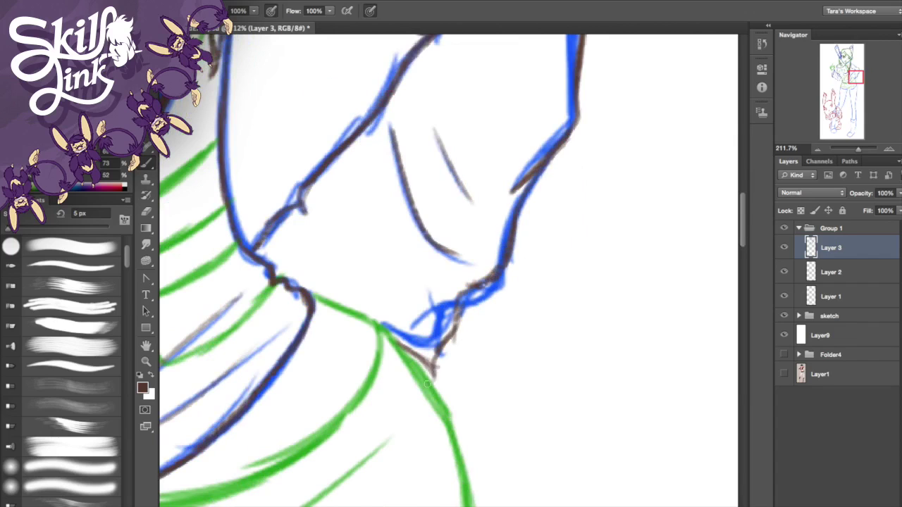
{"action": "left_click", "coordinate": [147, 211]}
{"action": "mouse_move", "coordinate": [395, 331]}
{"action": "left_mouse_down"}
{"action": "mouse_move", "coordinate": [449, 310]}
{"action": "mouse_move", "coordinate": [467, 357]}
{"action": "mouse_move", "coordinate": [490, 337]}
{"action": "mouse_move", "coordinate": [483, 342]}
{"action": "mouse_move", "coordinate": [468, 309]}
{"action": "mouse_move", "coordinate": [546, 299]}
{"action": "mouse_move", "coordinate": [501, 302]}
{"action": "left_mouse_up"}
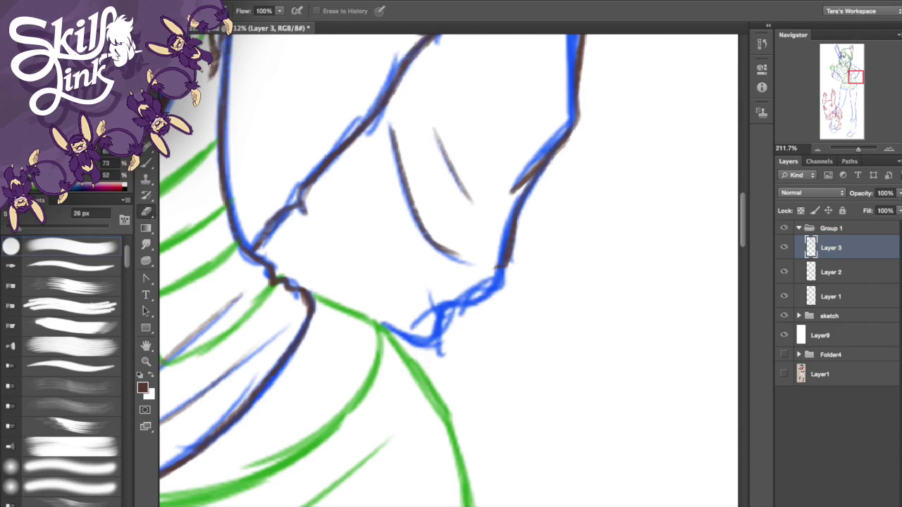
Step: Redraw the far sleeve's cuff edge and add two short wrinkles near the wrist
{"action": "key", "text": "b"}
{"action": "mouse_move", "coordinate": [508, 252]}
{"action": "left_mouse_down"}
{"action": "mouse_move", "coordinate": [437, 380]}
{"action": "mouse_move", "coordinate": [460, 313]}
{"action": "left_mouse_up"}
{"action": "left_click_drag", "start_coordinate": [332, 256], "coordinate": [411, 333]}
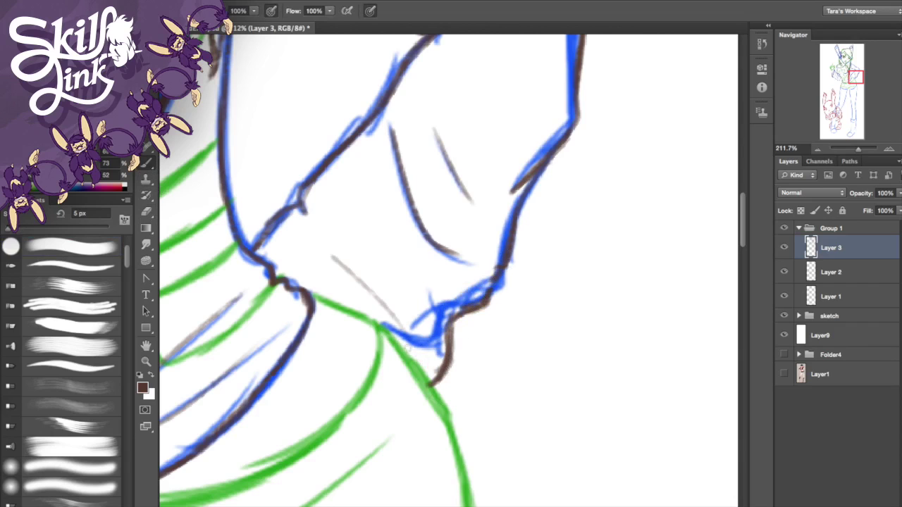
{"action": "left_click_drag", "start_coordinate": [392, 285], "coordinate": [438, 311]}
Step: Ink the band below the shirt from the far waist corner along its curved lower edge
{"action": "left_click_drag", "start_coordinate": [848, 78], "coordinate": [847, 82]}
{"action": "left_click_drag", "start_coordinate": [609, 93], "coordinate": [663, 120]}
{"action": "left_click_drag", "start_coordinate": [619, 104], "coordinate": [676, 132]}
{"action": "key", "text": "ctrl+z"}
{"action": "mouse_move", "coordinate": [616, 98]}
{"action": "left_mouse_down"}
{"action": "mouse_move", "coordinate": [669, 125]}
{"action": "mouse_move", "coordinate": [664, 183]}
{"action": "left_mouse_up"}
{"action": "mouse_move", "coordinate": [677, 151]}
{"action": "left_mouse_down"}
{"action": "mouse_move", "coordinate": [620, 228]}
{"action": "mouse_move", "coordinate": [538, 273]}
{"action": "left_mouse_up"}
{"action": "left_click_drag", "start_coordinate": [663, 182], "coordinate": [514, 283]}
{"action": "mouse_move", "coordinate": [349, 310]}
{"action": "left_mouse_down"}
{"action": "mouse_move", "coordinate": [451, 302]}
{"action": "mouse_move", "coordinate": [567, 263]}
{"action": "left_mouse_up"}
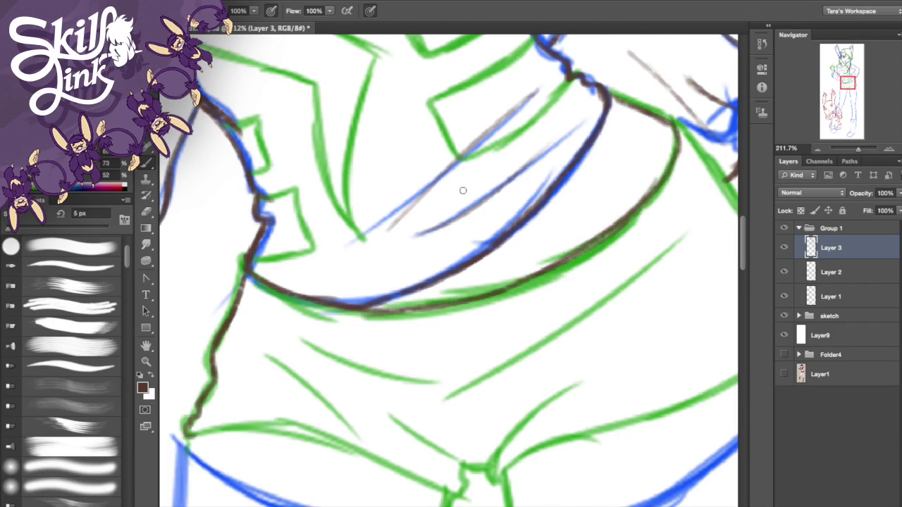
Step: Rework the middle of the band's curved lower edge and erase the stray ink beneath it
{"action": "left_click_drag", "start_coordinate": [355, 308], "coordinate": [479, 304]}
{"action": "key", "text": "ctrl+z"}
{"action": "key", "text": "ctrl+z"}
{"action": "key", "text": "ctrl+z"}
{"action": "left_click_drag", "start_coordinate": [374, 306], "coordinate": [492, 297]}
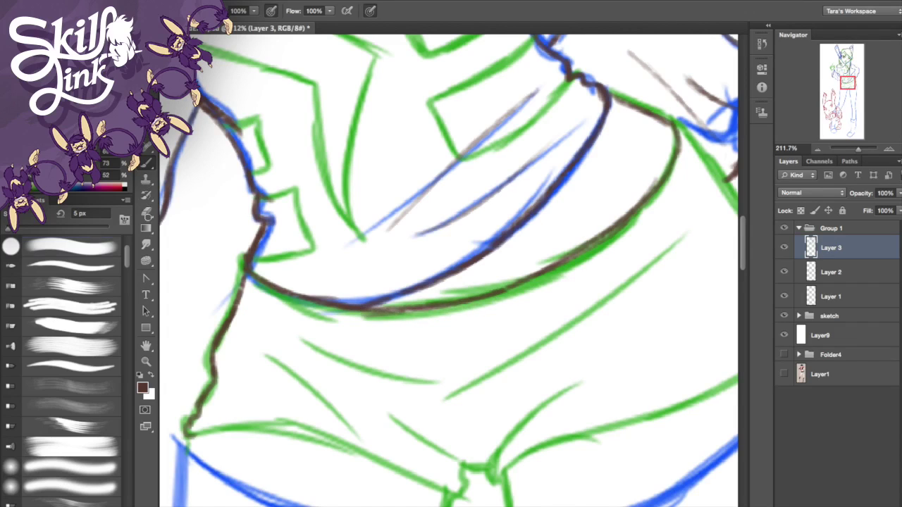
{"action": "left_click", "coordinate": [146, 212]}
{"action": "left_click_drag", "start_coordinate": [365, 332], "coordinate": [381, 332]}
Step: Ink the lower garment's far side edge, its far hem and the fold rising from the centre
{"action": "left_click", "coordinate": [147, 163]}
{"action": "mouse_move", "coordinate": [678, 122]}
{"action": "left_mouse_down"}
{"action": "mouse_move", "coordinate": [730, 186]}
{"action": "mouse_move", "coordinate": [463, 127]}
{"action": "mouse_move", "coordinate": [523, 284]}
{"action": "mouse_move", "coordinate": [464, 341]}
{"action": "left_mouse_up"}
{"action": "key", "text": "super+z"}
{"action": "mouse_move", "coordinate": [517, 318]}
{"action": "left_mouse_down"}
{"action": "mouse_move", "coordinate": [398, 374]}
{"action": "mouse_move", "coordinate": [423, 358]}
{"action": "left_mouse_up"}
{"action": "left_click_drag", "start_coordinate": [473, 340], "coordinate": [340, 397]}
{"action": "key", "text": "super+z"}
{"action": "left_click_drag", "start_coordinate": [252, 429], "coordinate": [399, 375]}
{"action": "key", "text": "super+z"}
{"action": "mouse_move", "coordinate": [252, 430]}
{"action": "left_mouse_down"}
{"action": "mouse_move", "coordinate": [289, 402]}
{"action": "mouse_move", "coordinate": [441, 352]}
{"action": "mouse_move", "coordinate": [504, 316]}
{"action": "left_mouse_up"}
{"action": "key", "text": "super+z"}
{"action": "mouse_move", "coordinate": [428, 357]}
{"action": "left_mouse_down"}
{"action": "mouse_move", "coordinate": [532, 301]}
{"action": "mouse_move", "coordinate": [526, 351]}
{"action": "left_mouse_up"}
{"action": "left_click_drag", "start_coordinate": [527, 313], "coordinate": [527, 351]}
{"action": "mouse_move", "coordinate": [246, 425]}
{"action": "left_mouse_down"}
{"action": "mouse_move", "coordinate": [301, 358]}
{"action": "mouse_move", "coordinate": [284, 350]}
{"action": "left_mouse_up"}
Step: Ink the lower garment's centre notch and near hem, and the fold lines above them
{"action": "left_click", "coordinate": [843, 86]}
{"action": "left_click_drag", "start_coordinate": [848, 83], "coordinate": [850, 83]}
{"action": "left_click_drag", "start_coordinate": [470, 212], "coordinate": [537, 252]}
{"action": "mouse_move", "coordinate": [541, 260]}
{"action": "left_mouse_down"}
{"action": "mouse_move", "coordinate": [587, 269]}
{"action": "mouse_move", "coordinate": [531, 291]}
{"action": "left_mouse_up"}
{"action": "mouse_move", "coordinate": [268, 231]}
{"action": "left_mouse_down"}
{"action": "mouse_move", "coordinate": [486, 262]}
{"action": "mouse_move", "coordinate": [539, 294]}
{"action": "left_mouse_up"}
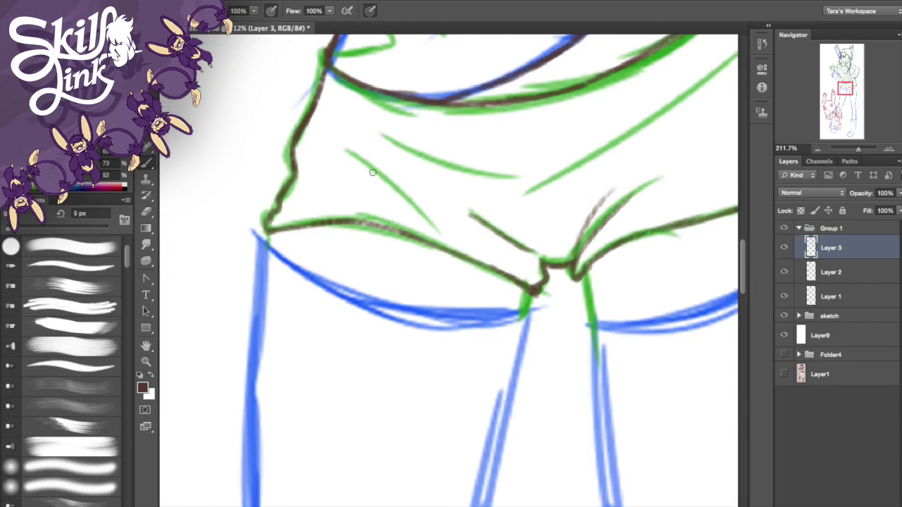
{"action": "left_click_drag", "start_coordinate": [336, 143], "coordinate": [446, 217]}
{"action": "mouse_move", "coordinate": [397, 147]}
{"action": "left_mouse_down"}
{"action": "mouse_move", "coordinate": [522, 188]}
{"action": "mouse_move", "coordinate": [701, 93]}
{"action": "left_mouse_up"}
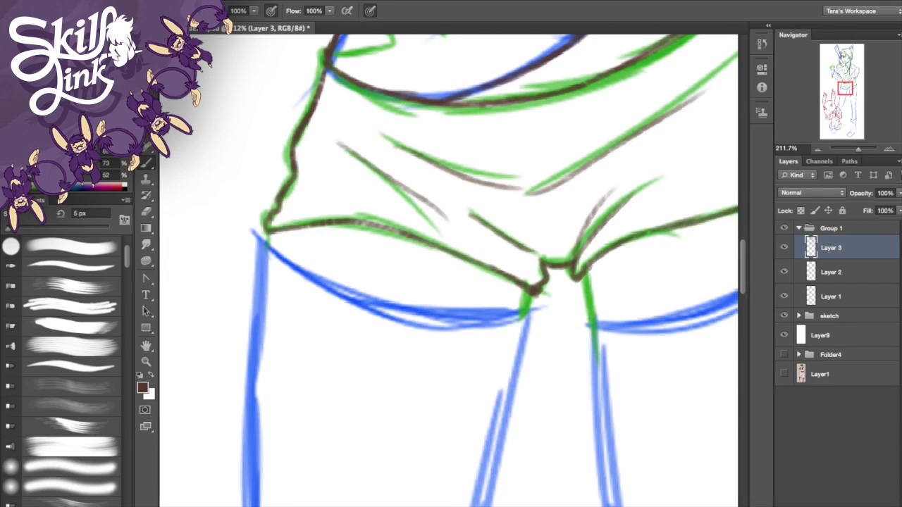
Step: Set the brush size to 4 px and redraw the long diagonal fold across the far hip
{"action": "key", "text": "bracketright"}
{"action": "key", "text": "bracketright"}
{"action": "key", "text": "bracketright"}
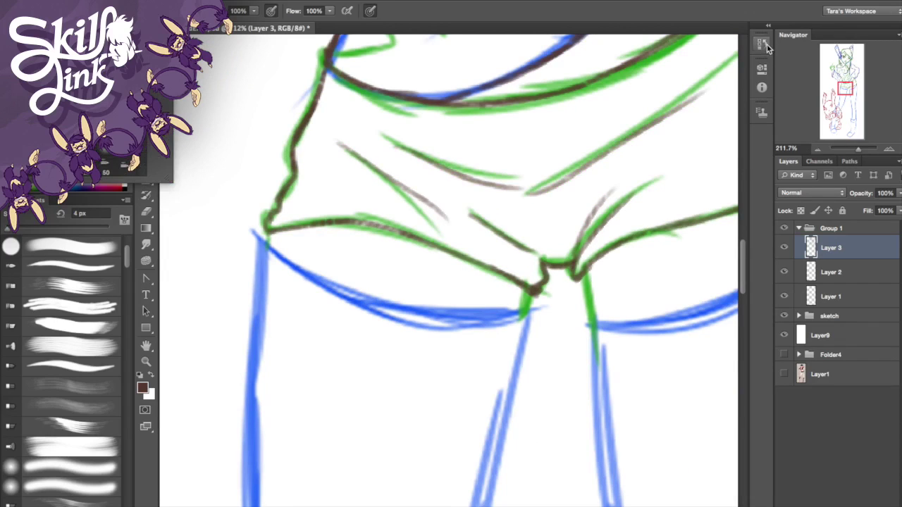
{"action": "left_click", "coordinate": [762, 44]}
{"action": "left_click", "coordinate": [667, 131]}
{"action": "left_click", "coordinate": [726, 38]}
{"action": "mouse_move", "coordinate": [570, 118]}
{"action": "left_mouse_down"}
{"action": "mouse_move", "coordinate": [547, 141]}
{"action": "mouse_move", "coordinate": [478, 327]}
{"action": "left_mouse_up"}
{"action": "mouse_move", "coordinate": [858, 112]}
{"action": "left_mouse_down"}
{"action": "mouse_move", "coordinate": [844, 82]}
{"action": "mouse_move", "coordinate": [854, 84]}
{"action": "left_mouse_up"}
{"action": "left_click_drag", "start_coordinate": [347, 321], "coordinate": [546, 187]}
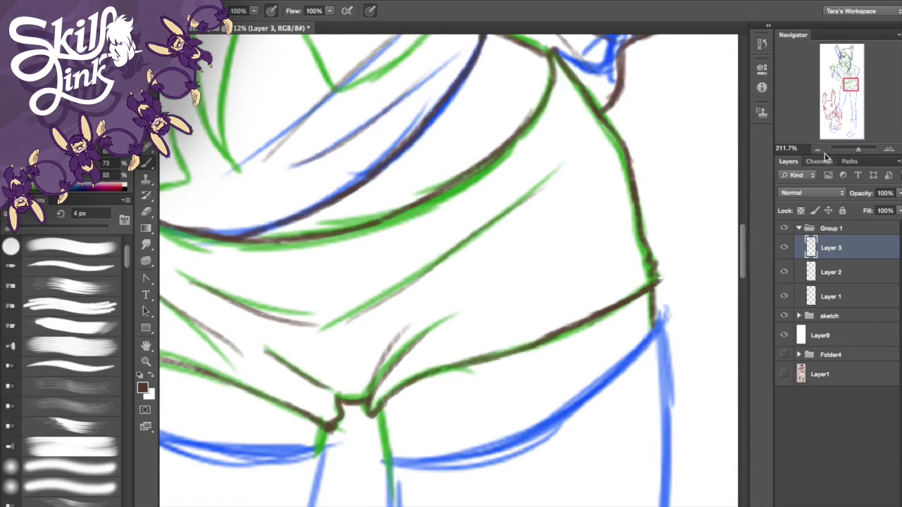
Step: Ink the near side, curved top and slanted far side of the angular design on the shirt's chest
{"action": "left_click_drag", "start_coordinate": [850, 86], "coordinate": [843, 69]}
{"action": "left_click_drag", "start_coordinate": [327, 323], "coordinate": [328, 431]}
{"action": "left_click_drag", "start_coordinate": [329, 324], "coordinate": [416, 290]}
{"action": "left_click_drag", "start_coordinate": [328, 326], "coordinate": [486, 289]}
{"action": "key", "text": "ctrl+z"}
{"action": "left_click_drag", "start_coordinate": [386, 301], "coordinate": [495, 293]}
{"action": "mouse_move", "coordinate": [458, 291]}
{"action": "left_mouse_down"}
{"action": "mouse_move", "coordinate": [536, 301]}
{"action": "mouse_move", "coordinate": [481, 465]}
{"action": "mouse_move", "coordinate": [507, 496]}
{"action": "left_mouse_up"}
{"action": "key", "text": "ctrl+z"}
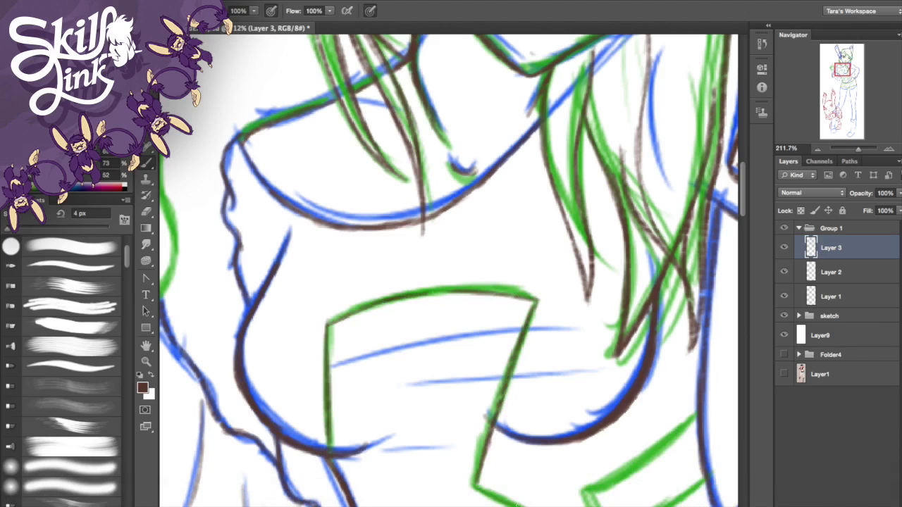
Step: Ink the two stripes at the shirt's far waist and the two small square patches at its near edge
{"action": "left_click_drag", "start_coordinate": [684, 428], "coordinate": [618, 477]}
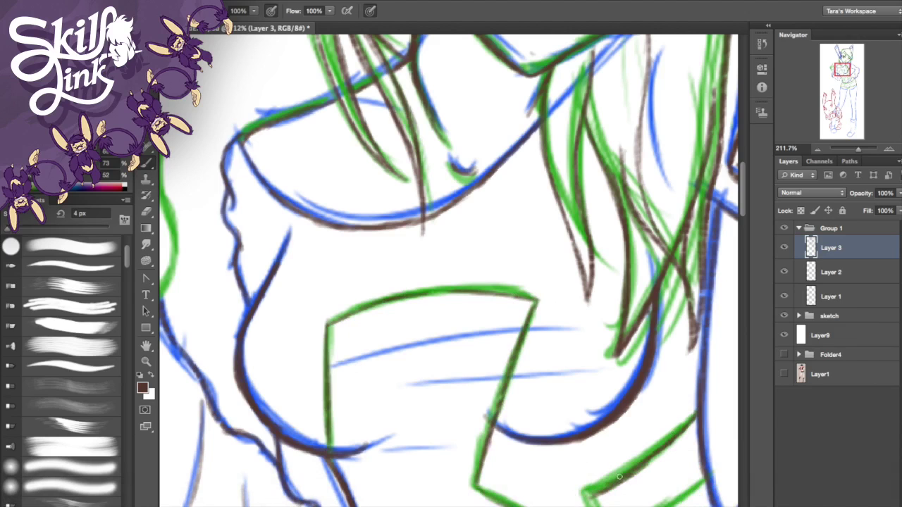
{"action": "left_click_drag", "start_coordinate": [824, 100], "coordinate": [854, 73]}
{"action": "mouse_move", "coordinate": [409, 204]}
{"action": "left_mouse_down"}
{"action": "mouse_move", "coordinate": [467, 231]}
{"action": "mouse_move", "coordinate": [523, 189]}
{"action": "mouse_move", "coordinate": [454, 237]}
{"action": "left_mouse_up"}
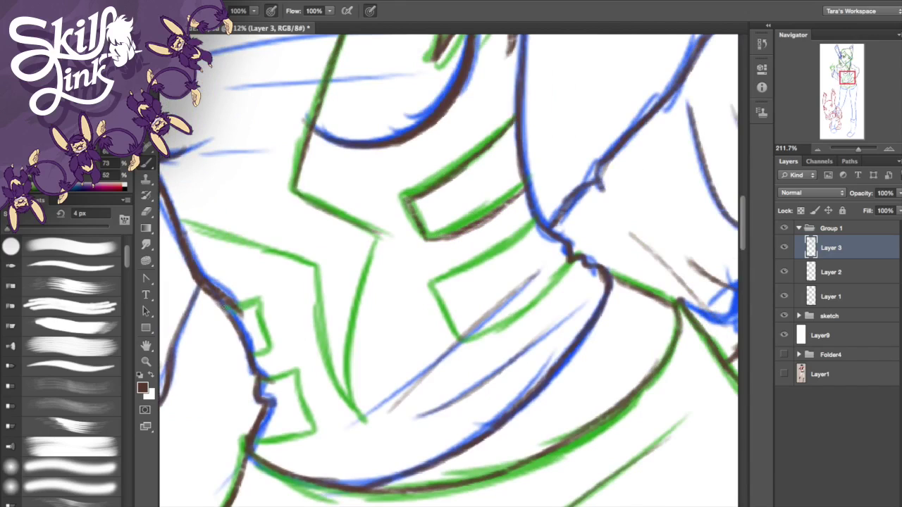
{"action": "left_click_drag", "start_coordinate": [254, 304], "coordinate": [266, 347]}
{"action": "mouse_move", "coordinate": [262, 381]}
{"action": "left_mouse_down"}
{"action": "mouse_move", "coordinate": [307, 420]}
{"action": "mouse_move", "coordinate": [256, 440]}
{"action": "left_mouse_up"}
{"action": "mouse_move", "coordinate": [436, 283]}
{"action": "left_mouse_down"}
{"action": "mouse_move", "coordinate": [530, 224]}
{"action": "mouse_move", "coordinate": [438, 284]}
{"action": "mouse_move", "coordinate": [445, 330]}
{"action": "mouse_move", "coordinate": [458, 344]}
{"action": "left_mouse_up"}
{"action": "mouse_move", "coordinate": [571, 265]}
{"action": "left_mouse_down"}
{"action": "mouse_move", "coordinate": [465, 342]}
{"action": "mouse_move", "coordinate": [522, 307]}
{"action": "left_mouse_up"}
Step: Ink the shirt design's curved lower edges down to their meeting point above the hem
{"action": "mouse_move", "coordinate": [381, 238]}
{"action": "left_mouse_down"}
{"action": "mouse_move", "coordinate": [342, 350]}
{"action": "mouse_move", "coordinate": [359, 417]}
{"action": "left_mouse_up"}
{"action": "left_click_drag", "start_coordinate": [342, 374], "coordinate": [355, 421]}
{"action": "mouse_move", "coordinate": [181, 221]}
{"action": "left_mouse_down"}
{"action": "mouse_move", "coordinate": [320, 265]}
{"action": "mouse_move", "coordinate": [275, 257]}
{"action": "mouse_move", "coordinate": [319, 275]}
{"action": "mouse_move", "coordinate": [345, 389]}
{"action": "left_mouse_up"}
{"action": "key", "text": "super+z"}
{"action": "key", "text": "super+z"}
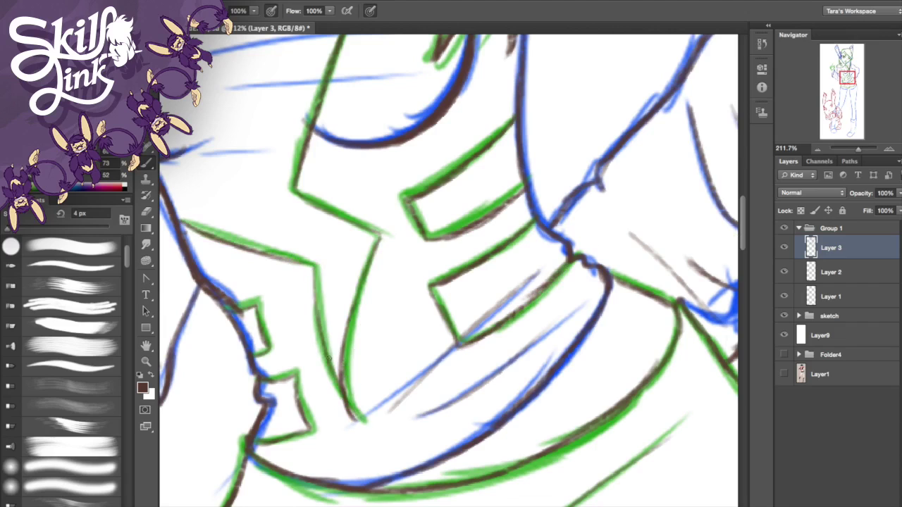
Step: Step back through the history and redraw the shirt design's near edges with heavier lines down to the point
{"action": "left_click", "coordinate": [762, 44]}
{"action": "left_click", "coordinate": [726, 127]}
{"action": "left_click", "coordinate": [720, 117]}
{"action": "left_click", "coordinate": [762, 44]}
{"action": "left_click_drag", "start_coordinate": [312, 266], "coordinate": [318, 336]}
{"action": "key", "text": "super+z"}
{"action": "mouse_move", "coordinate": [303, 263]}
{"action": "left_mouse_down"}
{"action": "mouse_move", "coordinate": [318, 339]}
{"action": "mouse_move", "coordinate": [355, 424]}
{"action": "mouse_move", "coordinate": [314, 303]}
{"action": "left_mouse_up"}
{"action": "mouse_move", "coordinate": [296, 187]}
{"action": "left_mouse_down"}
{"action": "mouse_move", "coordinate": [379, 241]}
{"action": "mouse_move", "coordinate": [342, 370]}
{"action": "left_mouse_up"}
{"action": "left_click_drag", "start_coordinate": [182, 224], "coordinate": [271, 254]}
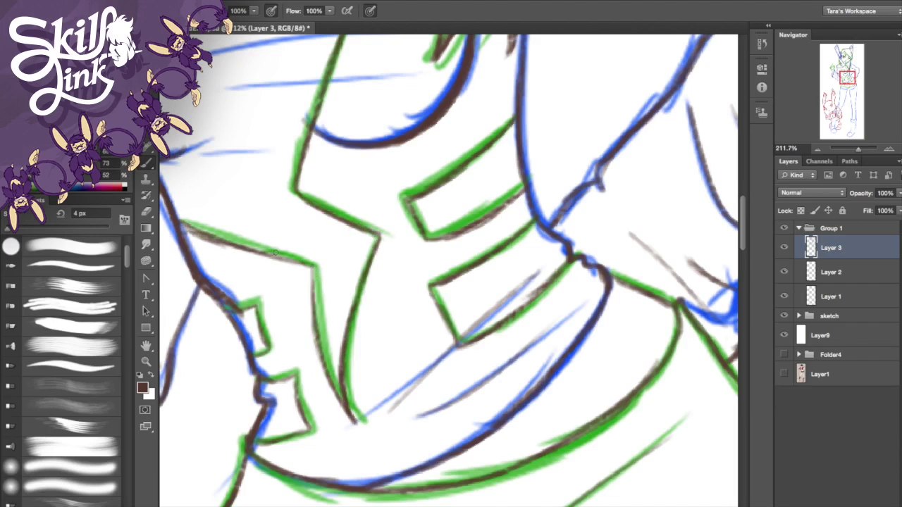
{"action": "mouse_move", "coordinate": [196, 228]}
{"action": "left_mouse_down"}
{"action": "mouse_move", "coordinate": [307, 265]}
{"action": "mouse_move", "coordinate": [320, 361]}
{"action": "mouse_move", "coordinate": [339, 401]}
{"action": "left_mouse_up"}
Step: Strengthen the diagonal fold below the lower stripe and add short wrinkle strokes at both sides of the waist
{"action": "mouse_move", "coordinate": [441, 363]}
{"action": "left_mouse_down"}
{"action": "mouse_move", "coordinate": [397, 413]}
{"action": "mouse_move", "coordinate": [536, 274]}
{"action": "left_mouse_up"}
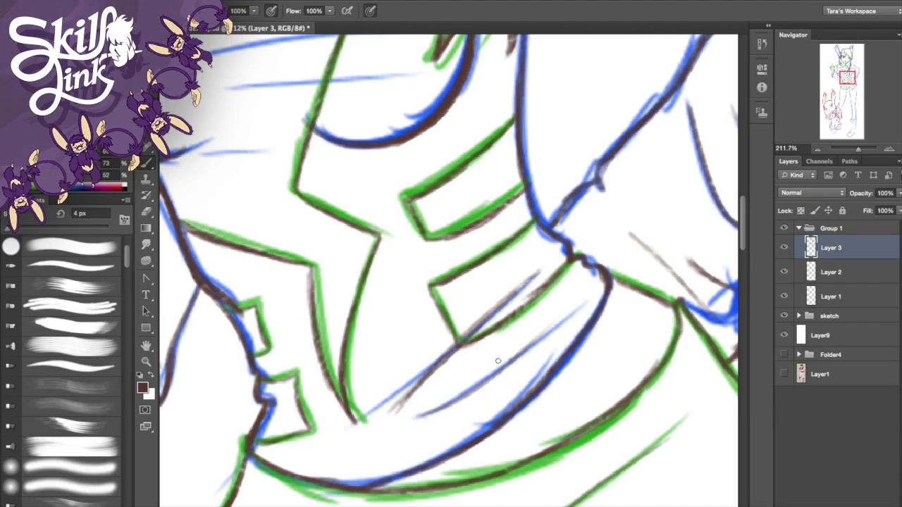
{"action": "left_click_drag", "start_coordinate": [591, 275], "coordinate": [569, 319]}
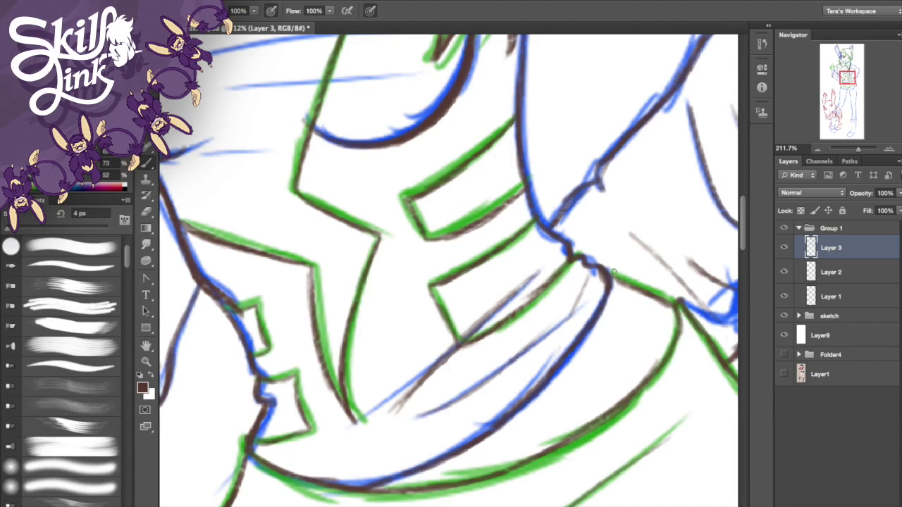
{"action": "left_click", "coordinate": [762, 44]}
{"action": "left_click", "coordinate": [670, 128]}
{"action": "left_click", "coordinate": [762, 44]}
{"action": "left_click_drag", "start_coordinate": [276, 411], "coordinate": [337, 409]}
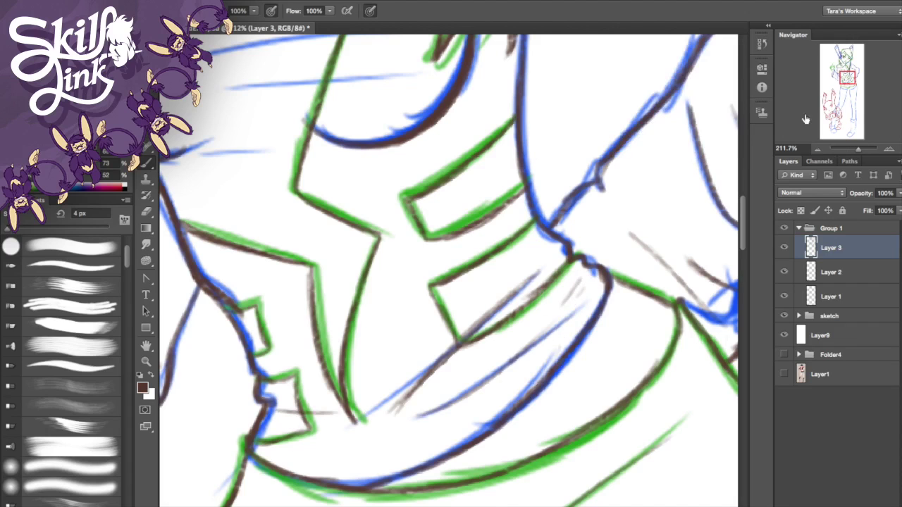
Step: Ink the raised hand's extended index finger, the thumb and the first curled finger over the ball
{"action": "mouse_move", "coordinate": [847, 78]}
{"action": "left_mouse_down"}
{"action": "mouse_move", "coordinate": [830, 67]}
{"action": "mouse_move", "coordinate": [854, 59]}
{"action": "mouse_move", "coordinate": [835, 65]}
{"action": "left_mouse_up"}
{"action": "mouse_move", "coordinate": [353, 284]}
{"action": "left_mouse_down"}
{"action": "mouse_move", "coordinate": [359, 188]}
{"action": "mouse_move", "coordinate": [377, 224]}
{"action": "mouse_move", "coordinate": [384, 279]}
{"action": "mouse_move", "coordinate": [406, 314]}
{"action": "mouse_move", "coordinate": [428, 284]}
{"action": "left_mouse_up"}
{"action": "mouse_move", "coordinate": [410, 314]}
{"action": "left_mouse_down"}
{"action": "mouse_move", "coordinate": [438, 281]}
{"action": "mouse_move", "coordinate": [445, 416]}
{"action": "left_mouse_up"}
{"action": "key", "text": "ctrl+z"}
{"action": "mouse_move", "coordinate": [440, 324]}
{"action": "left_mouse_down"}
{"action": "mouse_move", "coordinate": [445, 421]}
{"action": "mouse_move", "coordinate": [431, 456]}
{"action": "left_mouse_up"}
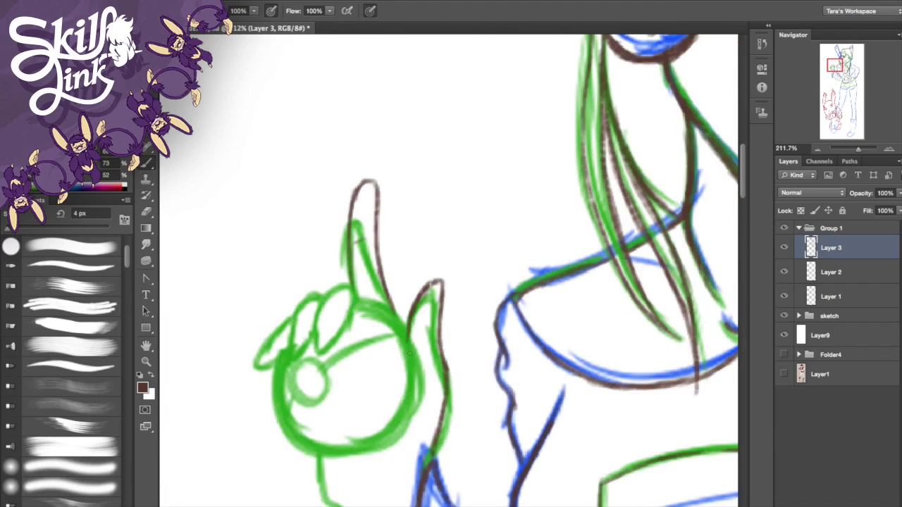
{"action": "mouse_move", "coordinate": [316, 321]}
{"action": "left_mouse_down"}
{"action": "mouse_move", "coordinate": [348, 289]}
{"action": "mouse_move", "coordinate": [317, 371]}
{"action": "left_mouse_up"}
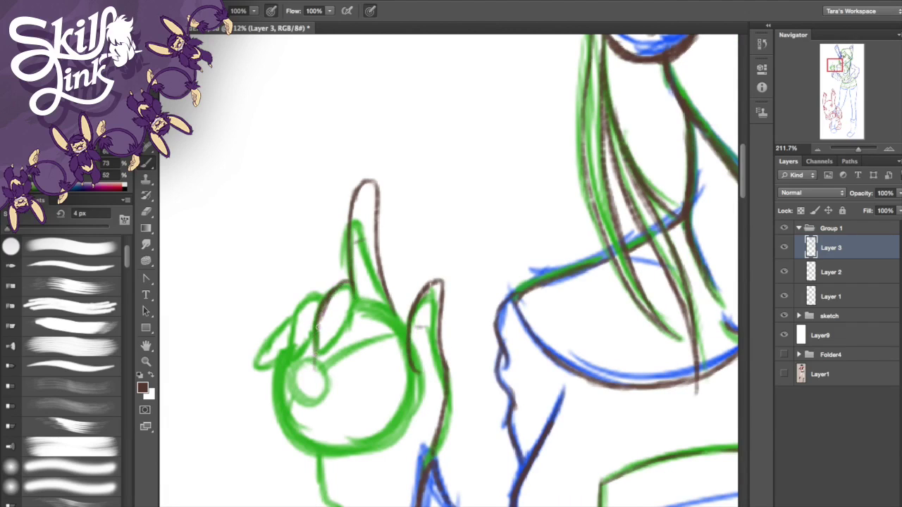
{"action": "left_click_drag", "start_coordinate": [352, 301], "coordinate": [338, 356]}
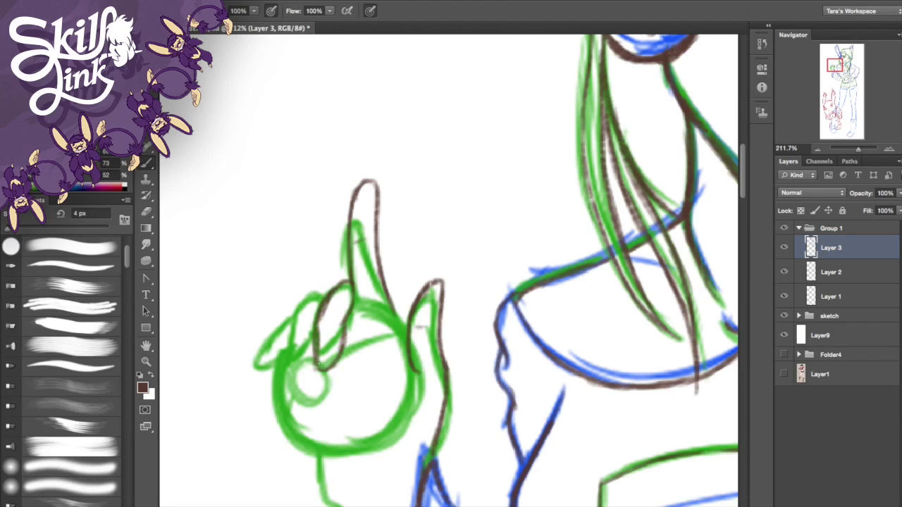
Step: Ink the ball's round outline, the small circle inside it and the curved band running to its far edge
{"action": "left_click_drag", "start_coordinate": [354, 301], "coordinate": [403, 332]}
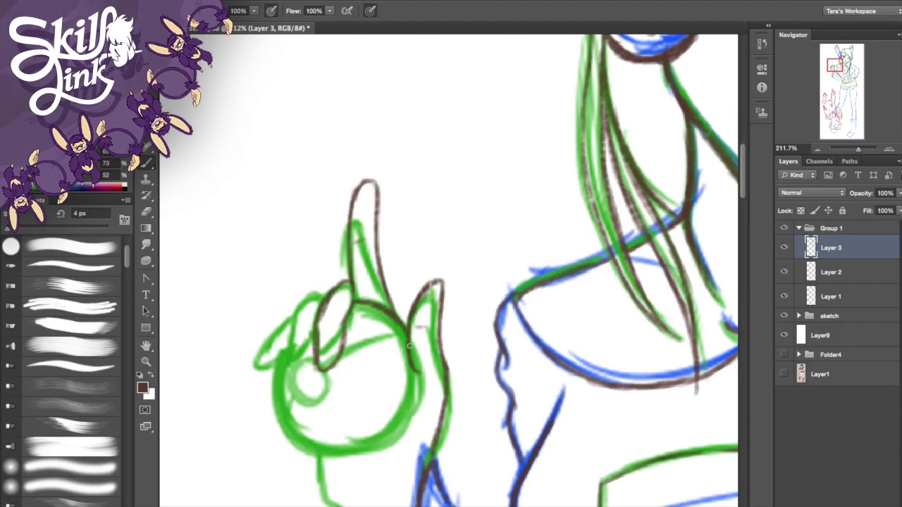
{"action": "mouse_move", "coordinate": [415, 372]}
{"action": "left_mouse_down"}
{"action": "mouse_move", "coordinate": [412, 412]}
{"action": "mouse_move", "coordinate": [363, 449]}
{"action": "left_mouse_up"}
{"action": "mouse_move", "coordinate": [283, 347]}
{"action": "left_mouse_down"}
{"action": "mouse_move", "coordinate": [306, 441]}
{"action": "mouse_move", "coordinate": [356, 450]}
{"action": "left_mouse_up"}
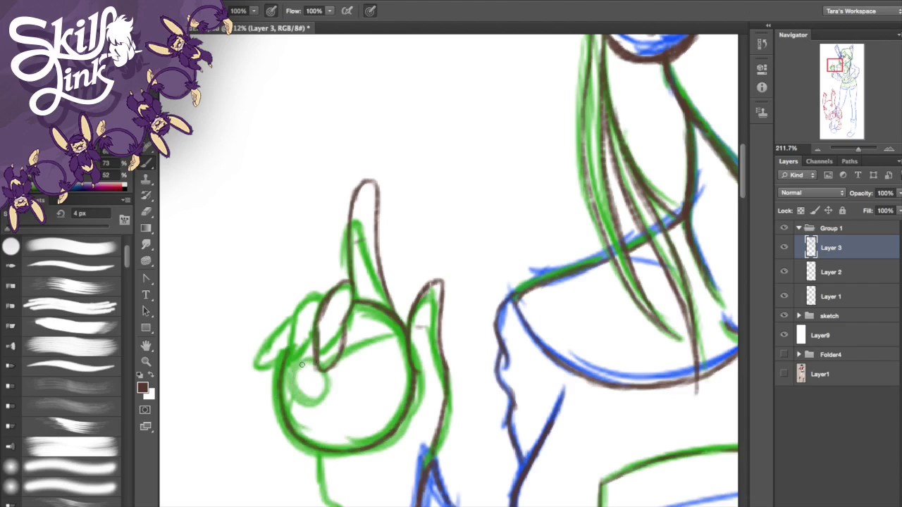
{"action": "left_click_drag", "start_coordinate": [325, 373], "coordinate": [313, 400]}
{"action": "key", "text": "ctrl+z"}
{"action": "left_click_drag", "start_coordinate": [316, 364], "coordinate": [300, 400]}
{"action": "left_click_drag", "start_coordinate": [346, 360], "coordinate": [394, 337]}
{"action": "key", "text": "ctrl+z"}
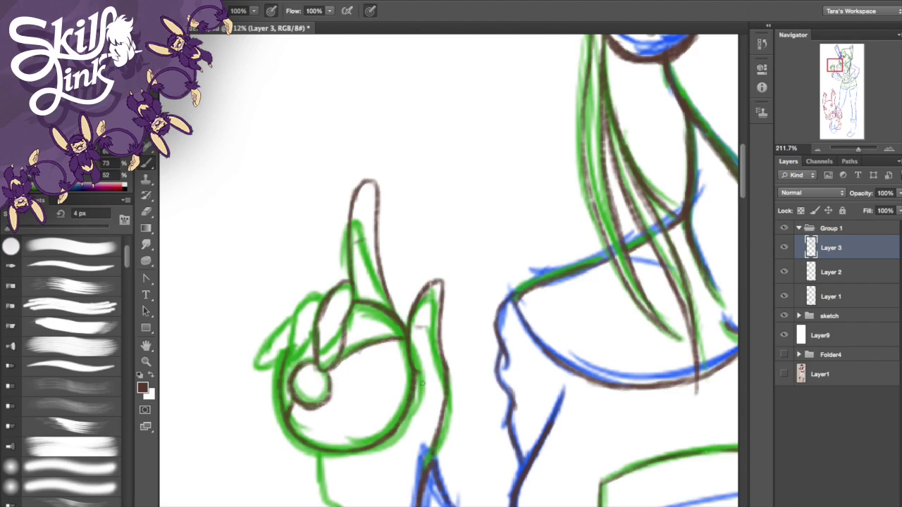
Step: Step back and redraw the ball's lower edge, and ink the start of the wrist line beneath it
{"action": "left_click_drag", "start_coordinate": [393, 427], "coordinate": [365, 441]}
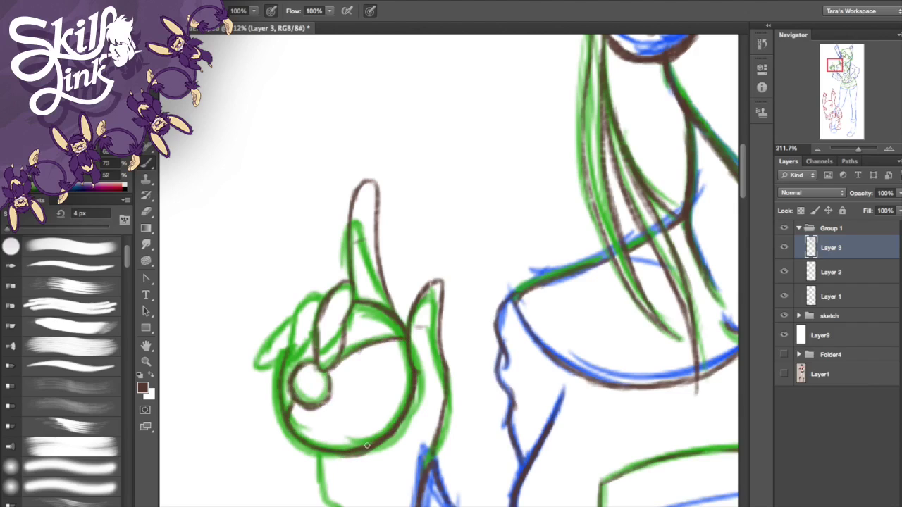
{"action": "key", "text": "ctrl+alt+z"}
{"action": "key", "text": "ctrl+alt+z"}
{"action": "key", "text": "ctrl+alt+z"}
{"action": "left_click_drag", "start_coordinate": [327, 453], "coordinate": [390, 434]}
{"action": "left_click_drag", "start_coordinate": [319, 455], "coordinate": [332, 506]}
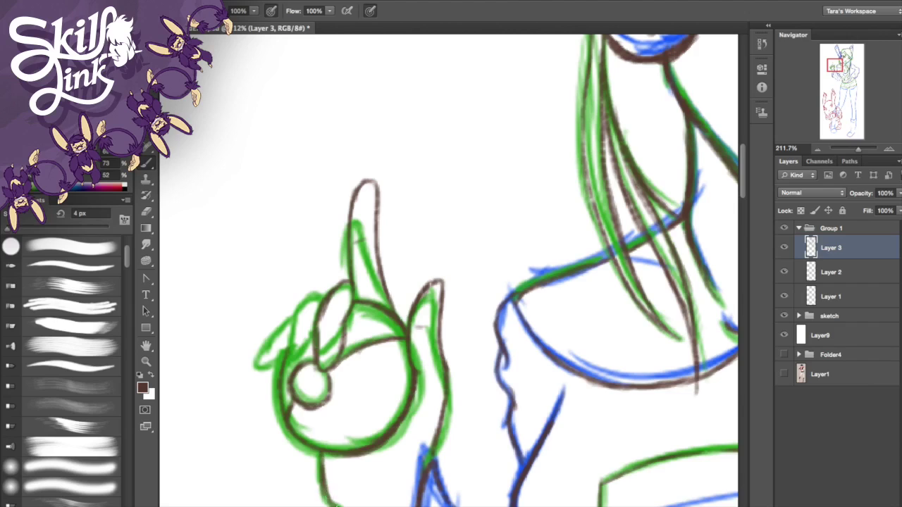
Step: Ink the two remaining curled fingers behind the ball and go over the thumb's outer edge
{"action": "mouse_move", "coordinate": [314, 297]}
{"action": "left_mouse_down"}
{"action": "mouse_move", "coordinate": [292, 338]}
{"action": "mouse_move", "coordinate": [290, 368]}
{"action": "mouse_move", "coordinate": [301, 366]}
{"action": "left_mouse_up"}
{"action": "mouse_move", "coordinate": [279, 337]}
{"action": "left_mouse_down"}
{"action": "mouse_move", "coordinate": [255, 358]}
{"action": "mouse_move", "coordinate": [279, 352]}
{"action": "mouse_move", "coordinate": [256, 360]}
{"action": "left_mouse_up"}
{"action": "mouse_move", "coordinate": [425, 296]}
{"action": "left_mouse_down"}
{"action": "mouse_move", "coordinate": [439, 283]}
{"action": "mouse_move", "coordinate": [450, 383]}
{"action": "left_mouse_up"}
Step: Ink the wrist down into the sleeve opening and strengthen the sleeve's edge and the upper-arm lines
{"action": "mouse_move", "coordinate": [365, 462]}
{"action": "left_mouse_down"}
{"action": "mouse_move", "coordinate": [406, 442]}
{"action": "mouse_move", "coordinate": [483, 232]}
{"action": "mouse_move", "coordinate": [481, 213]}
{"action": "left_mouse_up"}
{"action": "left_click_drag", "start_coordinate": [433, 260], "coordinate": [492, 338]}
{"action": "left_click_drag", "start_coordinate": [444, 371], "coordinate": [457, 318]}
{"action": "mouse_move", "coordinate": [528, 196]}
{"action": "left_mouse_down"}
{"action": "mouse_move", "coordinate": [521, 219]}
{"action": "mouse_move", "coordinate": [589, 341]}
{"action": "left_mouse_up"}
{"action": "left_click_drag", "start_coordinate": [586, 122], "coordinate": [616, 229]}
{"action": "left_click_drag", "start_coordinate": [656, 141], "coordinate": [638, 187]}
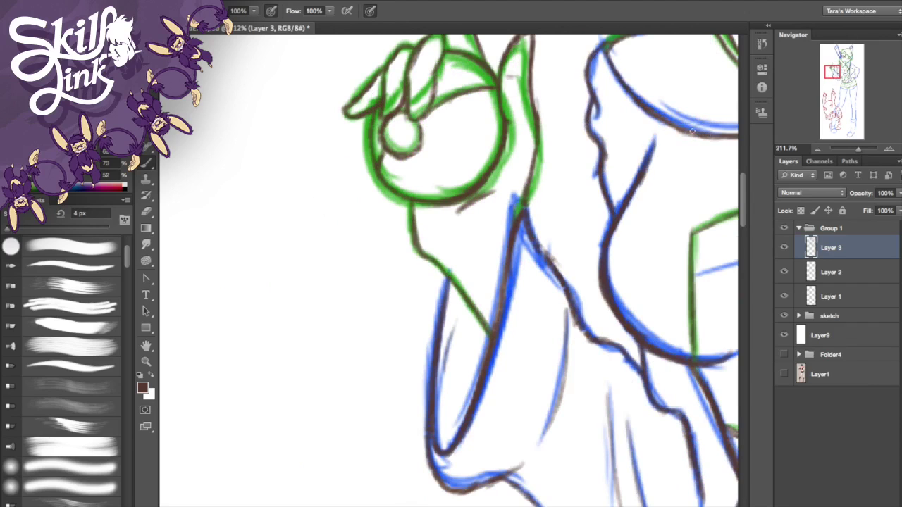
Step: Ink the hanging sleeve's lower edge and the long fold lines inside it
{"action": "mouse_move", "coordinate": [824, 73]}
{"action": "left_mouse_down"}
{"action": "mouse_move", "coordinate": [837, 69]}
{"action": "mouse_move", "coordinate": [835, 78]}
{"action": "left_mouse_up"}
{"action": "mouse_move", "coordinate": [290, 263]}
{"action": "left_mouse_down"}
{"action": "mouse_move", "coordinate": [342, 238]}
{"action": "mouse_move", "coordinate": [373, 272]}
{"action": "mouse_move", "coordinate": [357, 283]}
{"action": "mouse_move", "coordinate": [395, 334]}
{"action": "left_mouse_up"}
{"action": "mouse_move", "coordinate": [379, 317]}
{"action": "left_mouse_down"}
{"action": "mouse_move", "coordinate": [416, 337]}
{"action": "mouse_move", "coordinate": [434, 329]}
{"action": "left_mouse_up"}
{"action": "key", "text": "ctrl+z"}
{"action": "left_click_drag", "start_coordinate": [427, 170], "coordinate": [444, 296]}
{"action": "left_click_drag", "start_coordinate": [446, 196], "coordinate": [483, 334]}
{"action": "left_click_drag", "start_coordinate": [385, 92], "coordinate": [375, 182]}
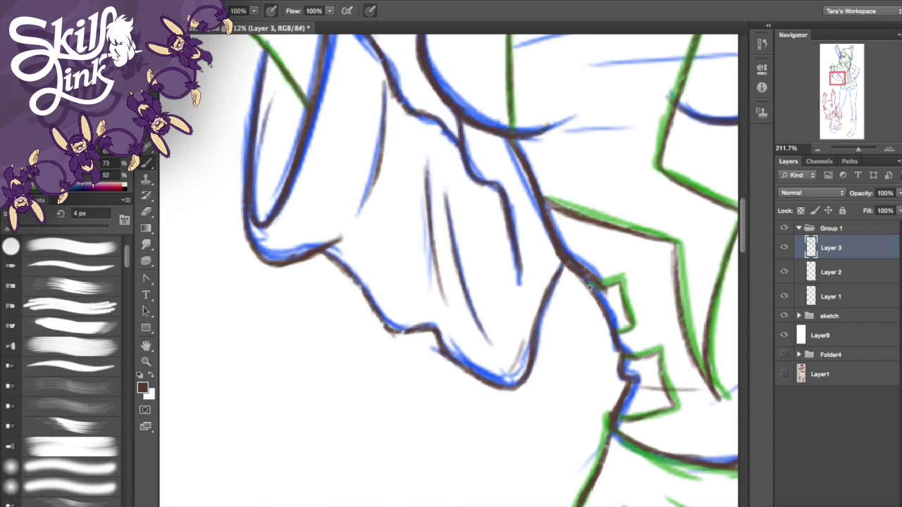
Step: Start inking the curved edge across the near thigh below the shorts' hem
{"action": "mouse_move", "coordinate": [726, 502]}
{"action": "left_mouse_down"}
{"action": "mouse_move", "coordinate": [627, 117]}
{"action": "mouse_move", "coordinate": [582, 189]}
{"action": "left_mouse_up"}
{"action": "mouse_move", "coordinate": [392, 146]}
{"action": "left_mouse_down"}
{"action": "mouse_move", "coordinate": [367, 178]}
{"action": "mouse_move", "coordinate": [504, 191]}
{"action": "left_mouse_up"}
{"action": "key", "text": "ctrl+z"}
{"action": "mouse_move", "coordinate": [420, 179]}
{"action": "left_mouse_down"}
{"action": "mouse_move", "coordinate": [494, 188]}
{"action": "mouse_move", "coordinate": [432, 176]}
{"action": "mouse_move", "coordinate": [470, 176]}
{"action": "mouse_move", "coordinate": [604, 227]}
{"action": "left_mouse_up"}
{"action": "key", "text": "alt+super+z"}
{"action": "key", "text": "alt+super+z"}
{"action": "key", "text": "alt+super+z"}
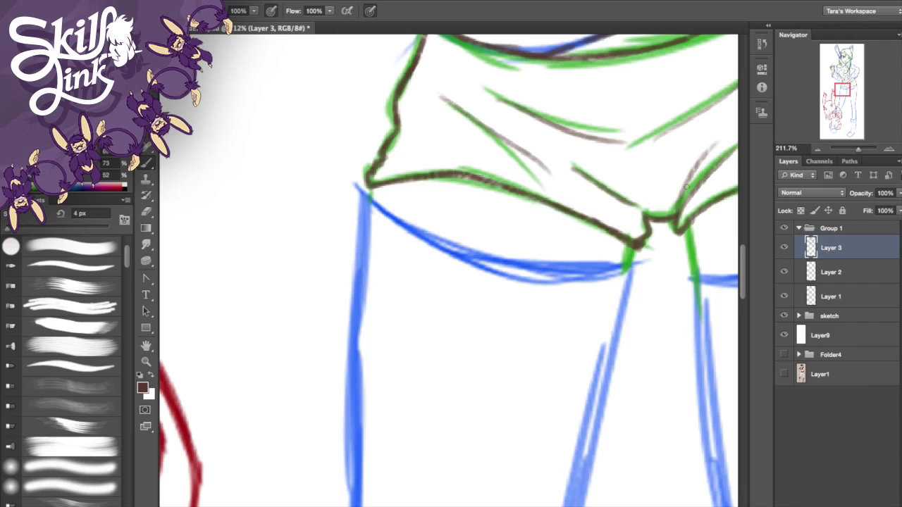
{"action": "mouse_move", "coordinate": [366, 196]}
{"action": "left_mouse_down"}
{"action": "mouse_move", "coordinate": [415, 234]}
{"action": "mouse_move", "coordinate": [561, 275]}
{"action": "left_mouse_up"}
{"action": "key", "text": "super+z"}
{"action": "key", "text": "super+z"}
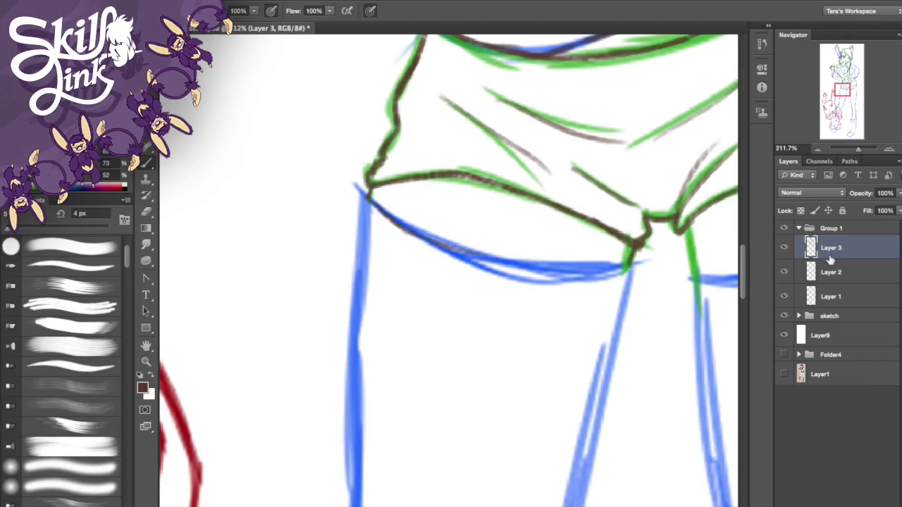
Step: Lower the sketch group's opacity to 43%
{"action": "left_click", "coordinate": [835, 315]}
{"action": "left_click", "coordinate": [846, 150]}
{"action": "left_click", "coordinate": [854, 150]}
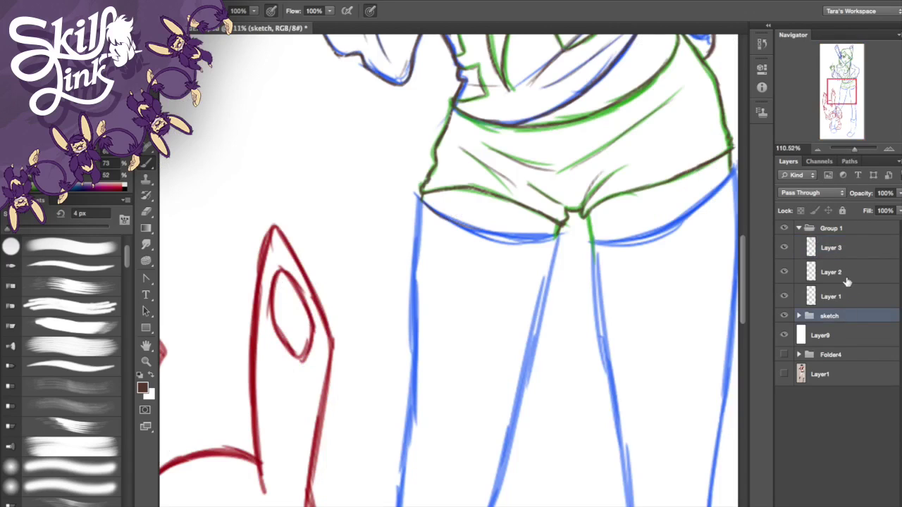
{"action": "left_click", "coordinate": [899, 193]}
{"action": "left_click", "coordinate": [859, 204]}
{"action": "left_click", "coordinate": [858, 150]}
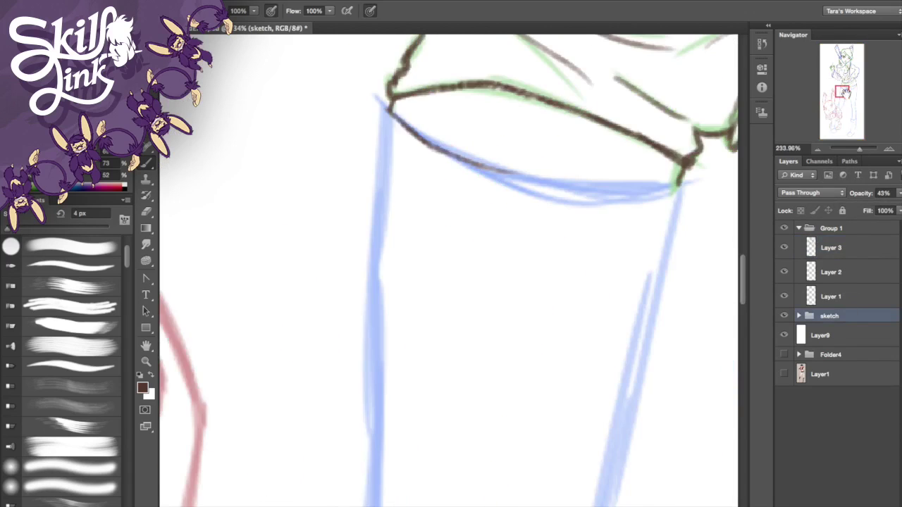
Step: Make Layer 3 the active drawing layer again
{"action": "left_click_drag", "start_coordinate": [842, 93], "coordinate": [843, 94]}
{"action": "left_click", "coordinate": [832, 246]}
{"action": "left_click", "coordinate": [463, 147]}
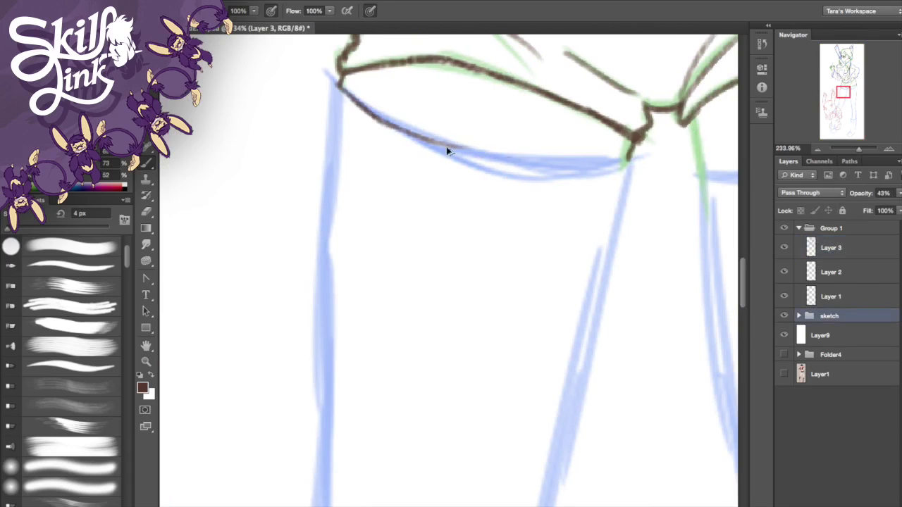
{"action": "left_click", "coordinate": [544, 179]}
{"action": "left_click", "coordinate": [832, 247]}
{"action": "left_click_drag", "start_coordinate": [455, 151], "coordinate": [542, 161]}
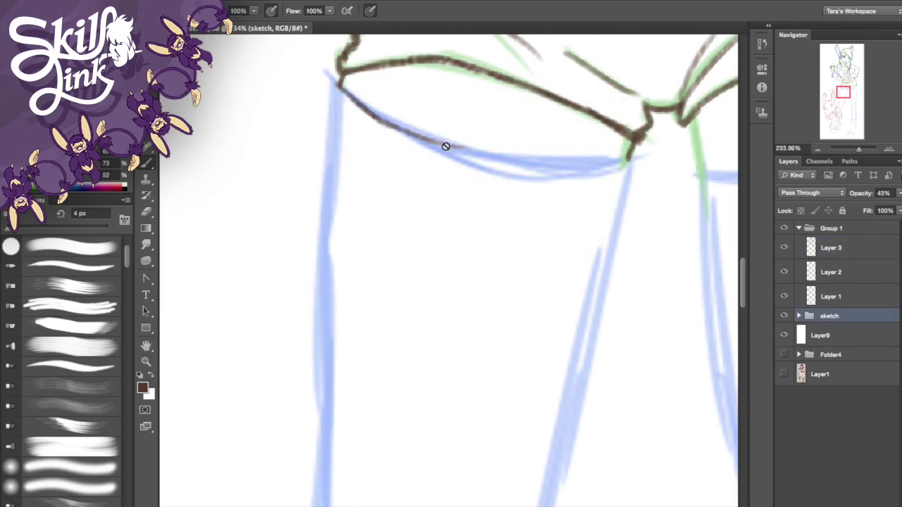
{"action": "left_click", "coordinate": [446, 145]}
{"action": "left_click", "coordinate": [531, 176]}
{"action": "left_click", "coordinate": [832, 248]}
Step: Finish the curved edge across the near thigh up to the inner corner of the shorts
{"action": "left_click_drag", "start_coordinate": [629, 160], "coordinate": [533, 163]}
{"action": "left_click_drag", "start_coordinate": [439, 144], "coordinate": [521, 160]}
{"action": "left_click_drag", "start_coordinate": [462, 148], "coordinate": [552, 162]}
{"action": "key", "text": "ctrl+z"}
{"action": "left_click_drag", "start_coordinate": [500, 155], "coordinate": [602, 160]}
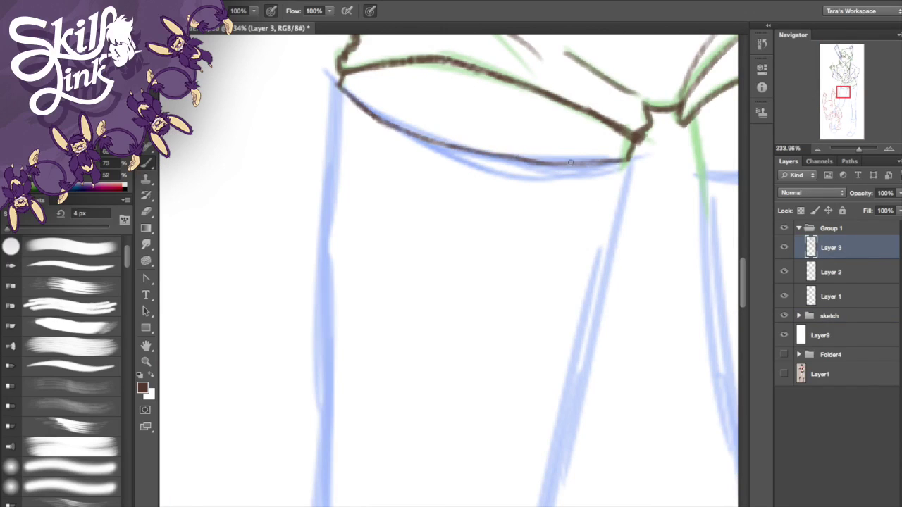
Step: Ink the outer and inner lines of the near thigh and strengthen the curved edge above them
{"action": "left_click_drag", "start_coordinate": [338, 89], "coordinate": [319, 478]}
{"action": "key", "text": "ctrl+z"}
{"action": "left_click_drag", "start_coordinate": [491, 155], "coordinate": [594, 164]}
{"action": "mouse_move", "coordinate": [556, 165]}
{"action": "left_mouse_down"}
{"action": "mouse_move", "coordinate": [633, 158]}
{"action": "mouse_move", "coordinate": [564, 444]}
{"action": "mouse_move", "coordinate": [595, 403]}
{"action": "left_mouse_up"}
{"action": "key", "text": "ctrl+z"}
Step: Extend the near leg's outer and inner lines down the thigh with overlapping strokes
{"action": "left_click_drag", "start_coordinate": [841, 86], "coordinate": [840, 93]}
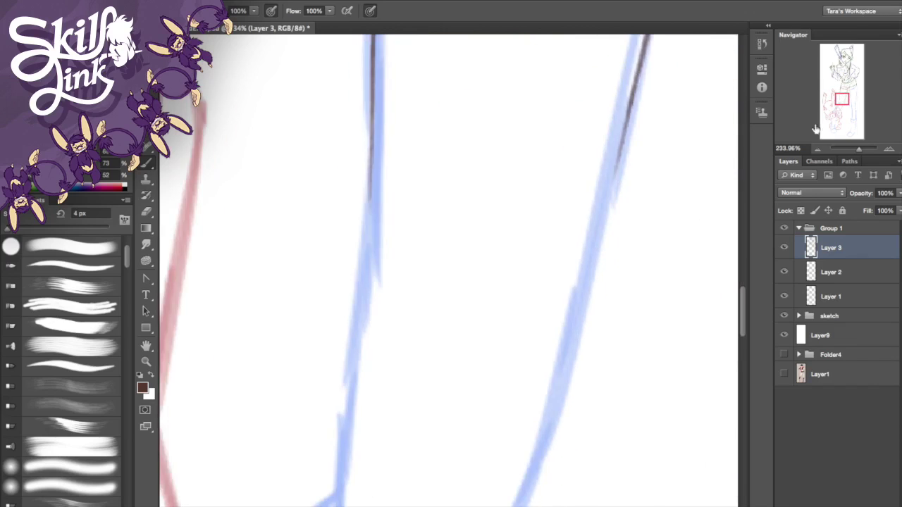
{"action": "left_click_drag", "start_coordinate": [370, 138], "coordinate": [375, 285]}
{"action": "left_click_drag", "start_coordinate": [374, 226], "coordinate": [366, 354]}
{"action": "left_click_drag", "start_coordinate": [376, 273], "coordinate": [368, 407]}
{"action": "mouse_move", "coordinate": [635, 109]}
{"action": "left_mouse_down"}
{"action": "mouse_move", "coordinate": [589, 222]}
{"action": "mouse_move", "coordinate": [566, 387]}
{"action": "left_mouse_up"}
{"action": "left_click_drag", "start_coordinate": [610, 202], "coordinate": [566, 423]}
{"action": "left_click_drag", "start_coordinate": [597, 267], "coordinate": [566, 409]}
{"action": "left_click_drag", "start_coordinate": [587, 323], "coordinate": [548, 449]}
Step: Ink the short crease at the near knee and try a stroke at the back of the knee
{"action": "left_click_drag", "start_coordinate": [844, 98], "coordinate": [839, 110]}
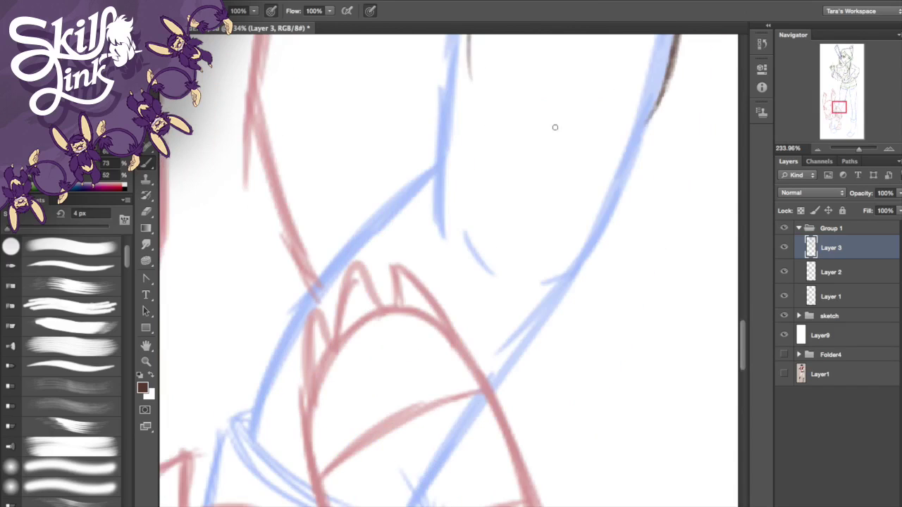
{"action": "key", "text": "e"}
{"action": "key", "text": "b"}
{"action": "left_click_drag", "start_coordinate": [456, 233], "coordinate": [471, 264]}
{"action": "left_click_drag", "start_coordinate": [542, 286], "coordinate": [586, 270]}
{"action": "key", "text": "ctrl+z"}
Step: Thicken the near leg's inner line down to the back of the knee and ink the outer line beside the knee
{"action": "mouse_move", "coordinate": [674, 62]}
{"action": "left_mouse_down"}
{"action": "mouse_move", "coordinate": [620, 215]}
{"action": "mouse_move", "coordinate": [590, 262]}
{"action": "left_mouse_up"}
{"action": "mouse_move", "coordinate": [619, 208]}
{"action": "left_mouse_down"}
{"action": "mouse_move", "coordinate": [545, 283]}
{"action": "mouse_move", "coordinate": [618, 227]}
{"action": "left_mouse_up"}
{"action": "key", "text": "ctrl+z"}
{"action": "left_click_drag", "start_coordinate": [673, 69], "coordinate": [620, 229]}
{"action": "key", "text": "ctrl+z"}
{"action": "left_click_drag", "start_coordinate": [661, 112], "coordinate": [624, 210]}
{"action": "left_click_drag", "start_coordinate": [652, 130], "coordinate": [608, 235]}
{"action": "mouse_move", "coordinate": [450, 79]}
{"action": "left_mouse_down"}
{"action": "mouse_move", "coordinate": [438, 212]}
{"action": "mouse_move", "coordinate": [446, 234]}
{"action": "left_mouse_up"}
{"action": "key", "text": "ctrl+z"}
{"action": "left_click_drag", "start_coordinate": [441, 180], "coordinate": [440, 231]}
Step: Try to bridge the gap in the near thigh's outer line with overlapping strokes
{"action": "left_click_drag", "start_coordinate": [840, 99], "coordinate": [844, 101]}
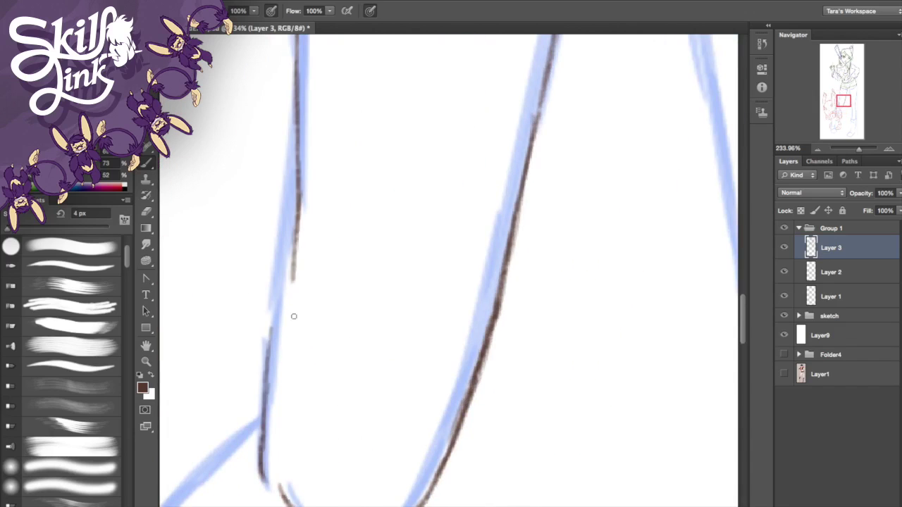
{"action": "left_click_drag", "start_coordinate": [296, 120], "coordinate": [286, 236]}
{"action": "left_click_drag", "start_coordinate": [294, 148], "coordinate": [272, 324]}
{"action": "left_click_drag", "start_coordinate": [284, 201], "coordinate": [263, 356]}
{"action": "key", "text": "ctrl+alt+z"}
{"action": "key", "text": "ctrl+alt+z"}
{"action": "key", "text": "ctrl+alt+z"}
Step: Redraw the near thigh's outer line down to the knee and erase the stray ink beside it
{"action": "left_click_drag", "start_coordinate": [296, 82], "coordinate": [282, 238]}
{"action": "left_click_drag", "start_coordinate": [286, 150], "coordinate": [273, 321]}
{"action": "left_click_drag", "start_coordinate": [285, 178], "coordinate": [267, 354]}
{"action": "left_click_drag", "start_coordinate": [282, 236], "coordinate": [262, 388]}
{"action": "key", "text": "ctrl+alt+z"}
{"action": "left_click_drag", "start_coordinate": [295, 106], "coordinate": [270, 457]}
{"action": "key", "text": "e"}
{"action": "mouse_move", "coordinate": [270, 205]}
{"action": "left_mouse_down"}
{"action": "mouse_move", "coordinate": [330, 100]}
{"action": "mouse_move", "coordinate": [306, 272]}
{"action": "mouse_move", "coordinate": [316, 171]}
{"action": "mouse_move", "coordinate": [310, 199]}
{"action": "left_mouse_up"}
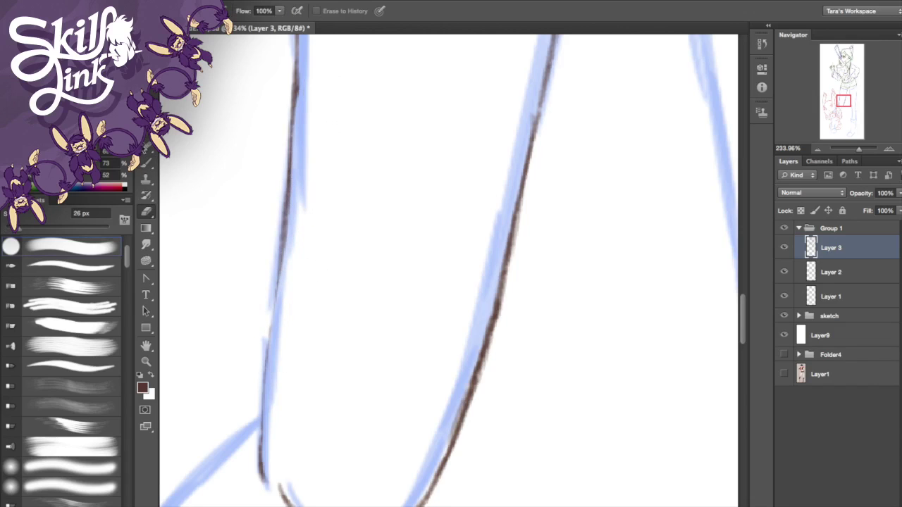
Step: Thicken the near thigh's outer line with overlapping brush strokes down to the knee
{"action": "key", "text": "b"}
{"action": "left_click_drag", "start_coordinate": [295, 82], "coordinate": [270, 339]}
{"action": "left_click_drag", "start_coordinate": [282, 247], "coordinate": [263, 392]}
{"action": "left_click_drag", "start_coordinate": [275, 307], "coordinate": [262, 420]}
{"action": "left_click_drag", "start_coordinate": [274, 338], "coordinate": [258, 459]}
{"action": "left_click_drag", "start_coordinate": [264, 355], "coordinate": [258, 418]}
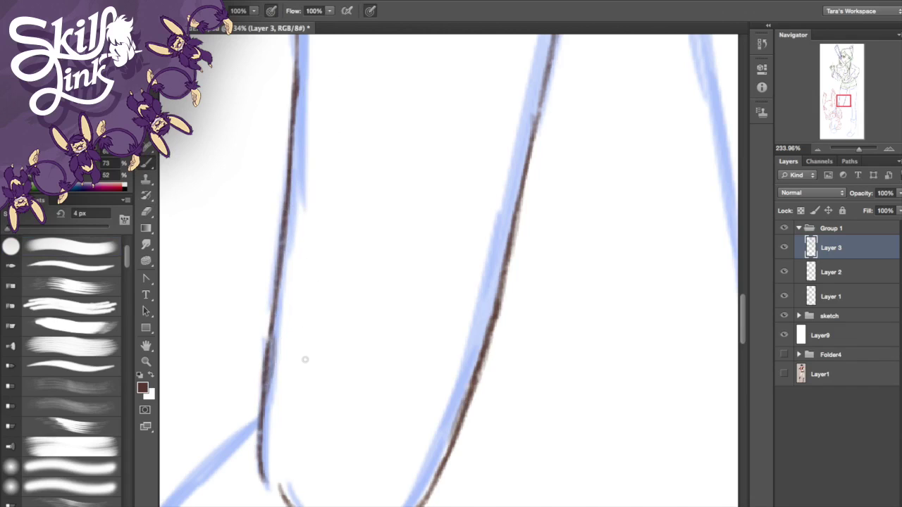
{"action": "key", "text": "e"}
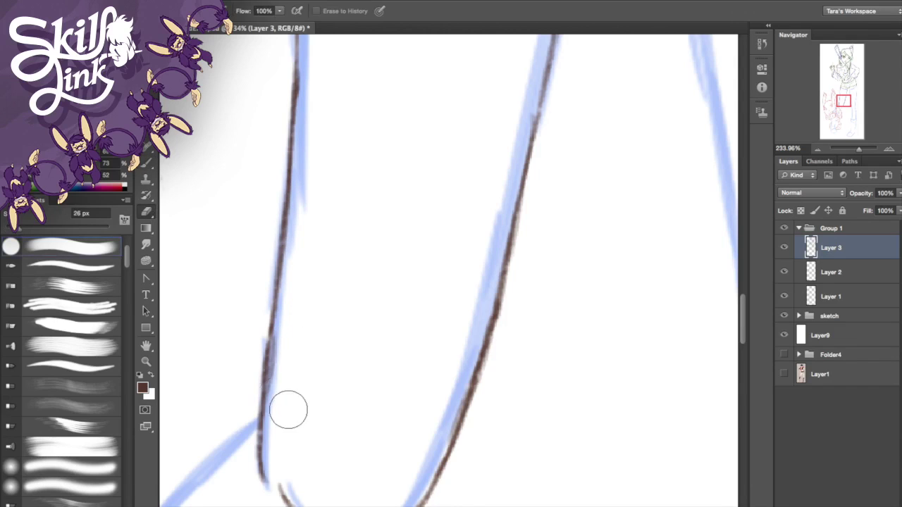
{"action": "key", "text": "b"}
Step: Ink the knee crease, the bend behind the knee and both edges of the near lower leg
{"action": "scroll", "coordinate": [405, 202], "scroll_direction": "down", "scroll_amount": 10}
{"action": "left_click_drag", "start_coordinate": [431, 209], "coordinate": [445, 236]}
{"action": "left_click_drag", "start_coordinate": [523, 257], "coordinate": [587, 210]}
{"action": "left_click_drag", "start_coordinate": [561, 244], "coordinate": [611, 150]}
{"action": "mouse_move", "coordinate": [539, 263]}
{"action": "left_mouse_down"}
{"action": "mouse_move", "coordinate": [468, 359]}
{"action": "mouse_move", "coordinate": [563, 240]}
{"action": "left_mouse_up"}
{"action": "left_click_drag", "start_coordinate": [415, 137], "coordinate": [249, 334]}
{"action": "left_click_drag", "start_coordinate": [324, 230], "coordinate": [248, 338]}
{"action": "mouse_move", "coordinate": [275, 288]}
{"action": "left_mouse_down"}
{"action": "mouse_move", "coordinate": [223, 417]}
{"action": "mouse_move", "coordinate": [319, 224]}
{"action": "left_mouse_up"}
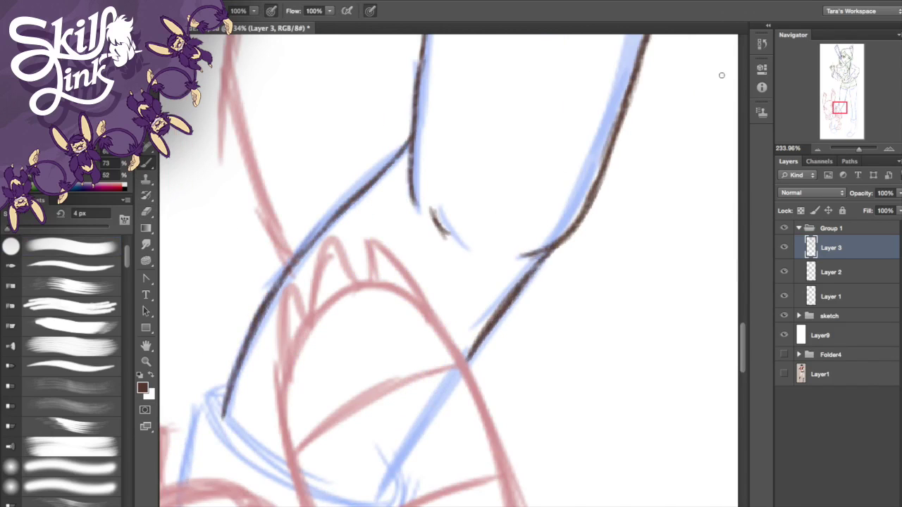
Step: Ink the curved edge across the far thigh, its short inner side and a small crease near the shorts' outer hem
{"action": "mouse_move", "coordinate": [835, 69]}
{"action": "left_mouse_down"}
{"action": "mouse_move", "coordinate": [846, 62]}
{"action": "mouse_move", "coordinate": [856, 87]}
{"action": "left_mouse_up"}
{"action": "mouse_move", "coordinate": [188, 293]}
{"action": "left_mouse_down"}
{"action": "mouse_move", "coordinate": [199, 343]}
{"action": "mouse_move", "coordinate": [379, 298]}
{"action": "mouse_move", "coordinate": [452, 237]}
{"action": "left_mouse_up"}
{"action": "left_click_drag", "start_coordinate": [393, 300], "coordinate": [494, 209]}
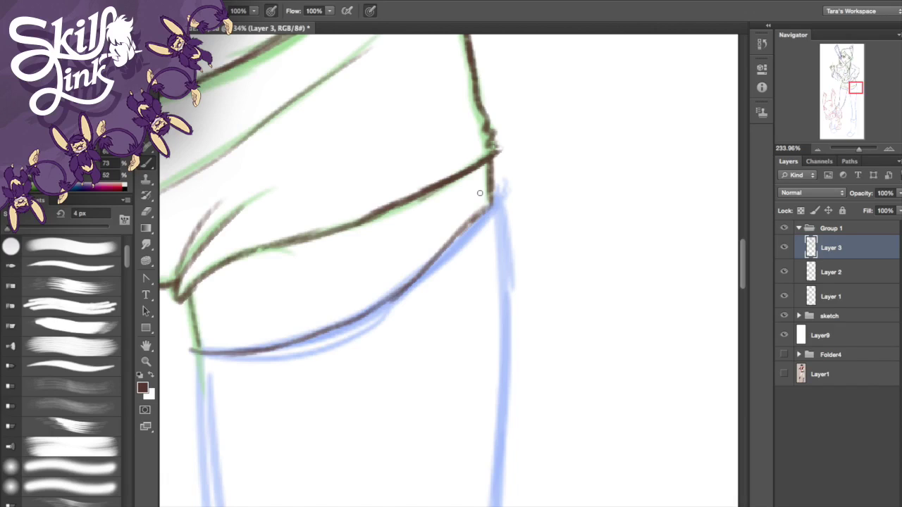
{"action": "left_click_drag", "start_coordinate": [427, 148], "coordinate": [471, 136]}
{"action": "left_click_drag", "start_coordinate": [184, 304], "coordinate": [198, 344]}
{"action": "mouse_move", "coordinate": [486, 210]}
{"action": "left_mouse_down"}
{"action": "mouse_move", "coordinate": [458, 228]}
{"action": "mouse_move", "coordinate": [494, 201]}
{"action": "left_mouse_up"}
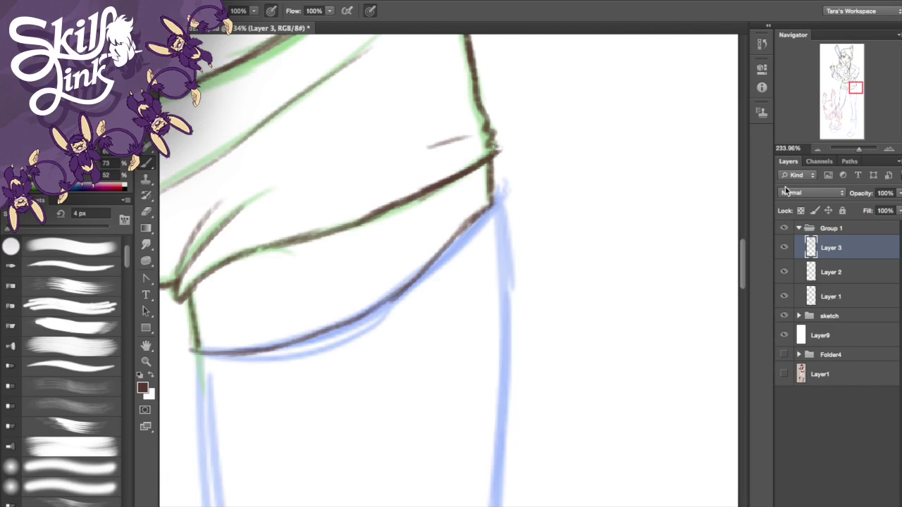
Step: Set the brush size to 6 px and ink the top of the far leg's outer line
{"action": "left_click", "coordinate": [48, 11]}
{"action": "left_click_drag", "start_coordinate": [38, 41], "coordinate": [43, 41]}
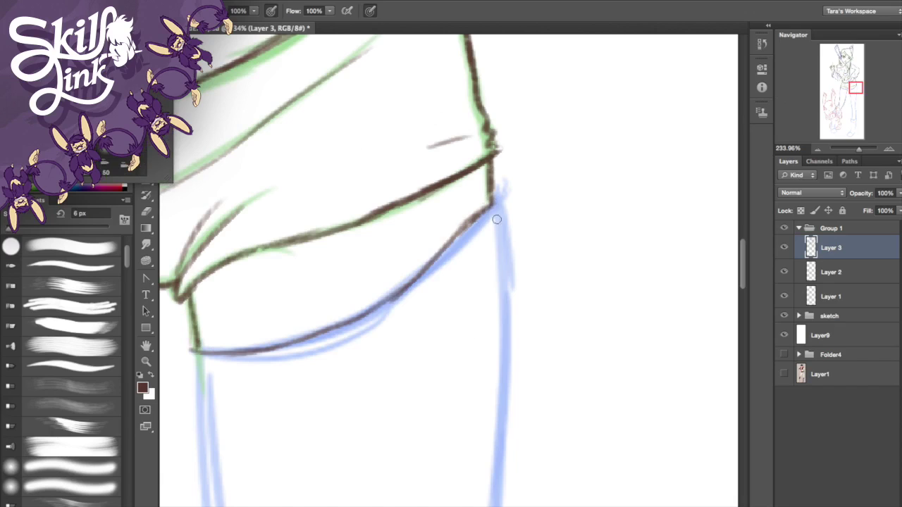
{"action": "left_click_drag", "start_coordinate": [497, 198], "coordinate": [499, 321]}
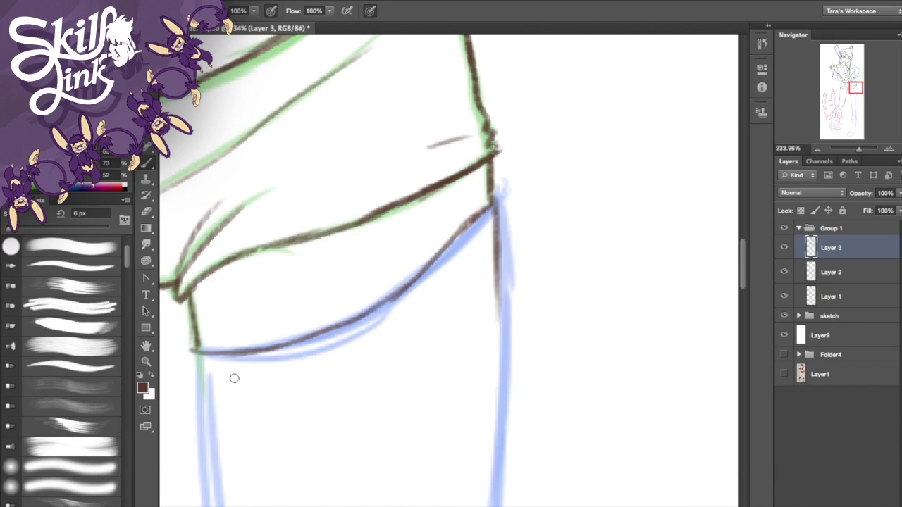
{"action": "mouse_move", "coordinate": [187, 277]}
{"action": "left_mouse_down"}
{"action": "mouse_move", "coordinate": [308, 243]}
{"action": "mouse_move", "coordinate": [200, 340]}
{"action": "left_mouse_up"}
{"action": "scroll", "coordinate": [454, 318], "scroll_direction": "down", "scroll_amount": 10}
{"action": "left_click_drag", "start_coordinate": [850, 148], "coordinate": [856, 149]}
{"action": "left_click_drag", "start_coordinate": [477, 241], "coordinate": [482, 359]}
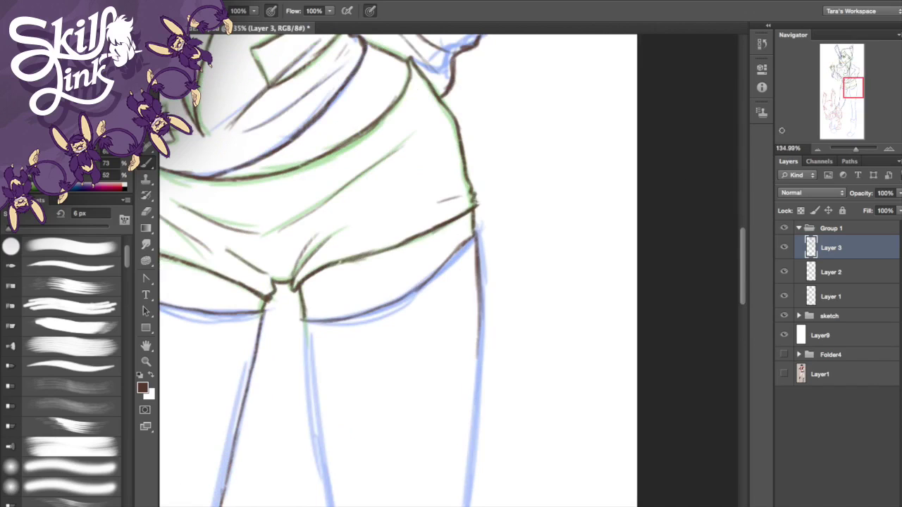
Step: Erase the rough ink along the far thigh's outer side and redraw the line heavier and longer
{"action": "left_click_drag", "start_coordinate": [857, 149], "coordinate": [859, 150]}
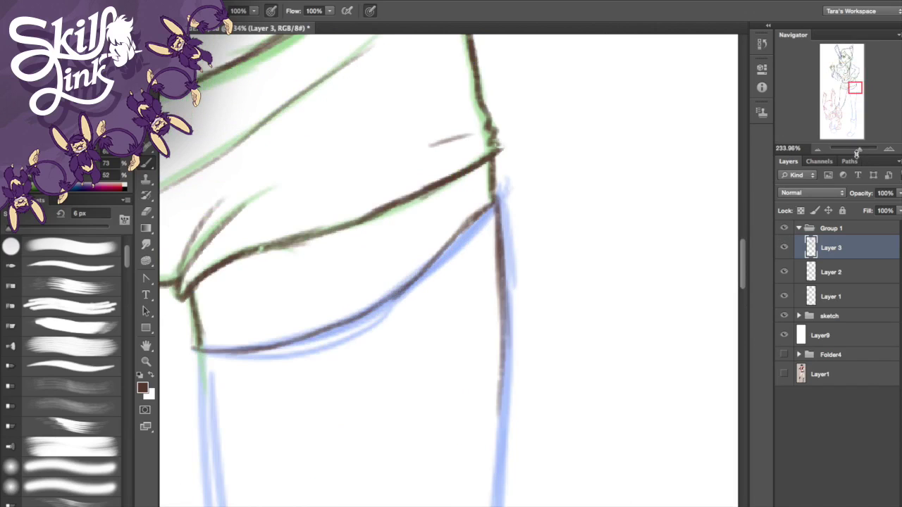
{"action": "left_click", "coordinate": [145, 212]}
{"action": "left_click_drag", "start_coordinate": [512, 262], "coordinate": [507, 431]}
{"action": "left_click", "coordinate": [146, 164]}
{"action": "left_click_drag", "start_coordinate": [497, 213], "coordinate": [502, 343]}
{"action": "left_click_drag", "start_coordinate": [500, 248], "coordinate": [494, 491]}
{"action": "key", "text": "super+z"}
{"action": "left_click_drag", "start_coordinate": [503, 341], "coordinate": [504, 452]}
{"action": "left_click_drag", "start_coordinate": [505, 387], "coordinate": [501, 504]}
Step: Redraw the inner end of the far thigh's curved edge and ink the leg's inner line downward
{"action": "mouse_move", "coordinate": [193, 348]}
{"action": "left_mouse_down"}
{"action": "mouse_move", "coordinate": [271, 348]}
{"action": "mouse_move", "coordinate": [246, 352]}
{"action": "left_mouse_up"}
{"action": "key", "text": "super+z"}
{"action": "key", "text": "super+z"}
{"action": "key", "text": "super+z"}
{"action": "left_click_drag", "start_coordinate": [192, 347], "coordinate": [246, 352]}
{"action": "left_click_drag", "start_coordinate": [194, 351], "coordinate": [200, 504]}
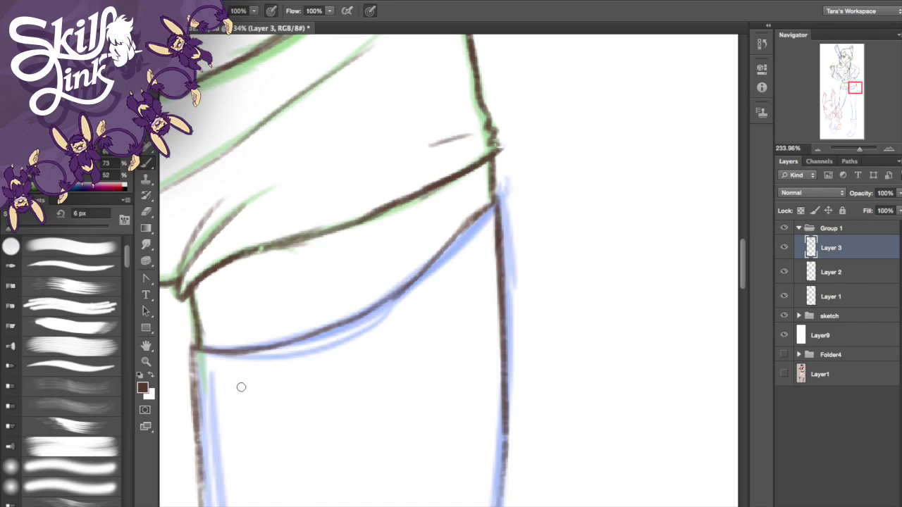
Step: Continue the inked inner line of the far leg down the thigh, below the curved thigh edge
{"action": "mouse_move", "coordinate": [279, 340]}
{"action": "left_mouse_down"}
{"action": "mouse_move", "coordinate": [352, 326]}
{"action": "mouse_move", "coordinate": [423, 286]}
{"action": "left_mouse_up"}
{"action": "mouse_move", "coordinate": [282, 458]}
{"action": "left_mouse_down"}
{"action": "mouse_move", "coordinate": [335, 176]}
{"action": "mouse_move", "coordinate": [407, 86]}
{"action": "left_mouse_up"}
{"action": "left_click_drag", "start_coordinate": [322, 74], "coordinate": [327, 176]}
{"action": "key", "text": "super+z"}
{"action": "left_click_drag", "start_coordinate": [322, 79], "coordinate": [358, 269]}
{"action": "key", "text": "super+z"}
{"action": "key", "text": "super+z"}
{"action": "left_click_drag", "start_coordinate": [325, 106], "coordinate": [353, 290]}
{"action": "left_click_drag", "start_coordinate": [331, 155], "coordinate": [366, 396]}
{"action": "key", "text": "super+z"}
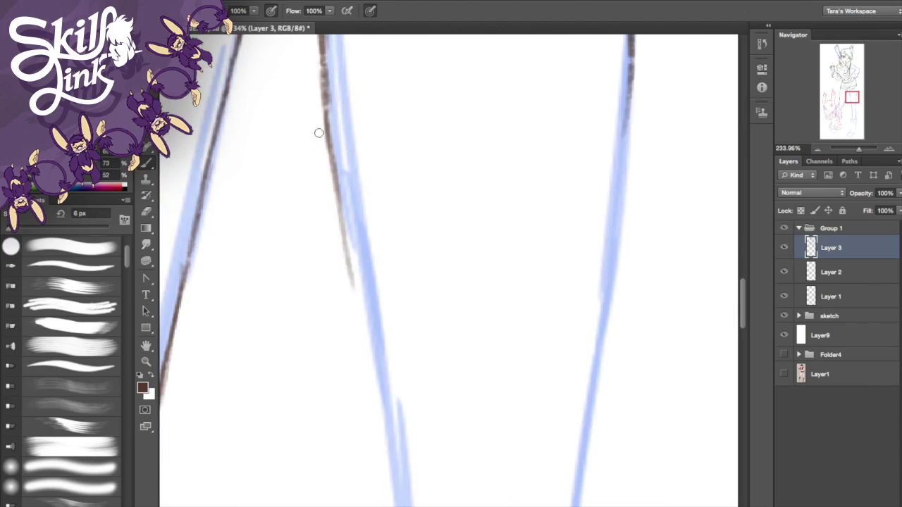
{"action": "left_click_drag", "start_coordinate": [324, 121], "coordinate": [356, 344]}
{"action": "left_click_drag", "start_coordinate": [338, 195], "coordinate": [361, 352]}
{"action": "key", "text": "alt+super+z"}
{"action": "key", "text": "alt+super+z"}
{"action": "left_click_drag", "start_coordinate": [330, 105], "coordinate": [351, 314]}
{"action": "key", "text": "alt+super+z"}
{"action": "key", "text": "alt+super+z"}
{"action": "left_click_drag", "start_coordinate": [329, 134], "coordinate": [361, 343]}
{"action": "left_click_drag", "start_coordinate": [338, 203], "coordinate": [385, 481]}
{"action": "key", "text": "alt+super+z"}
{"action": "key", "text": "alt+super+z"}
{"action": "key", "text": "super+z"}
Step: Extend the far thigh's inner line toward the knee and ink the next stretch of its outer line
{"action": "left_click_drag", "start_coordinate": [330, 170], "coordinate": [353, 315]}
{"action": "left_click_drag", "start_coordinate": [337, 215], "coordinate": [376, 409]}
{"action": "left_click_drag", "start_coordinate": [344, 287], "coordinate": [388, 450]}
{"action": "left_click_drag", "start_coordinate": [627, 72], "coordinate": [621, 180]}
{"action": "left_click_drag", "start_coordinate": [626, 65], "coordinate": [614, 248]}
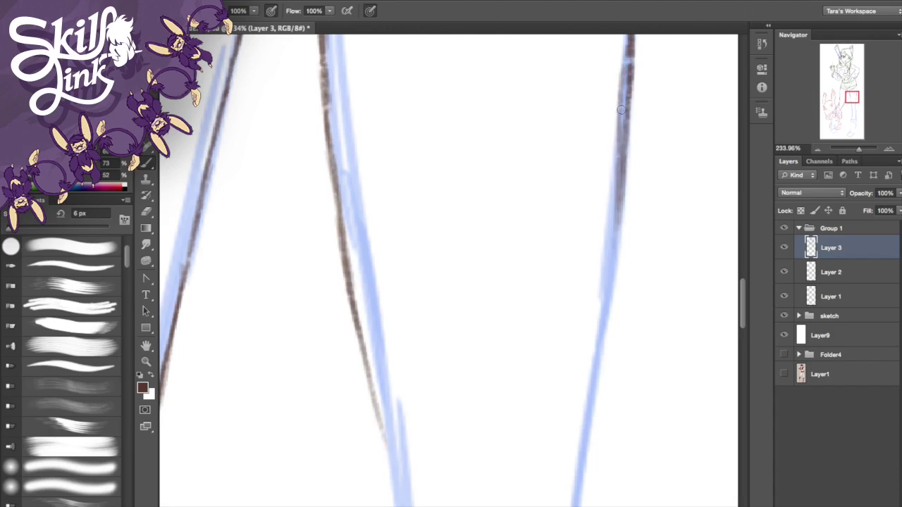
Step: Sample the dark brown line colour from the inked eye and return to the Brush tool over the far thigh
{"action": "left_click", "coordinate": [601, 325], "text": "alt"}
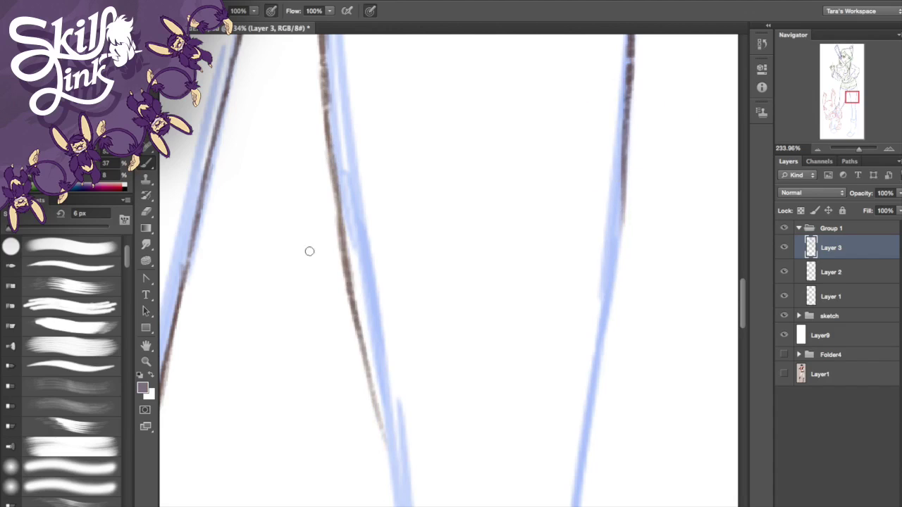
{"action": "key", "text": "i"}
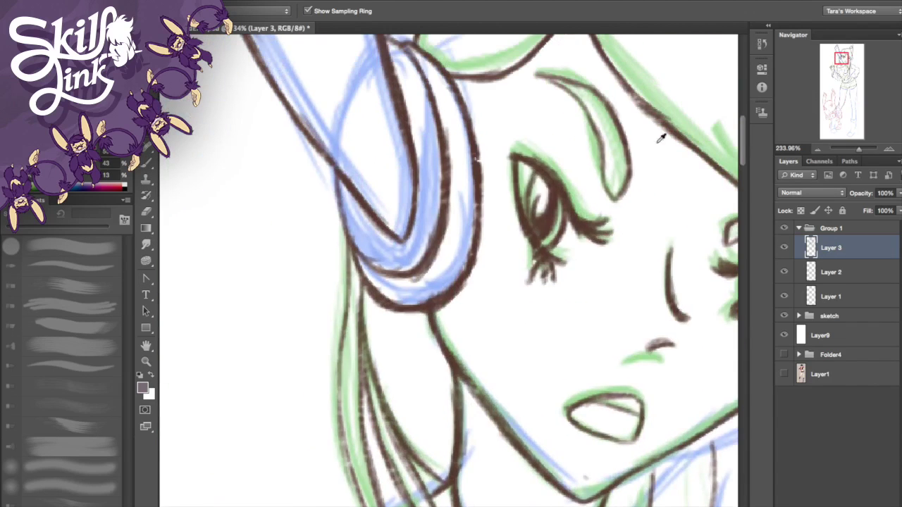
{"action": "left_click", "coordinate": [553, 194]}
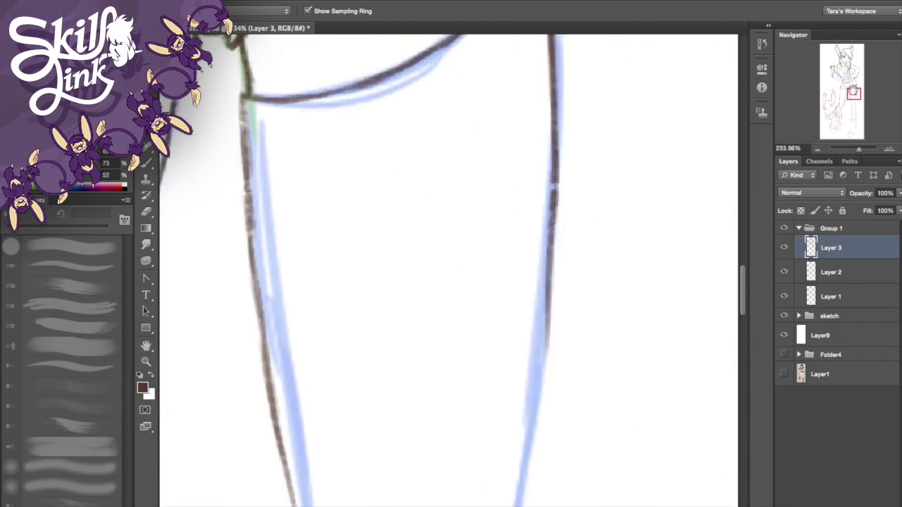
{"action": "left_click_drag", "start_coordinate": [854, 91], "coordinate": [853, 89]}
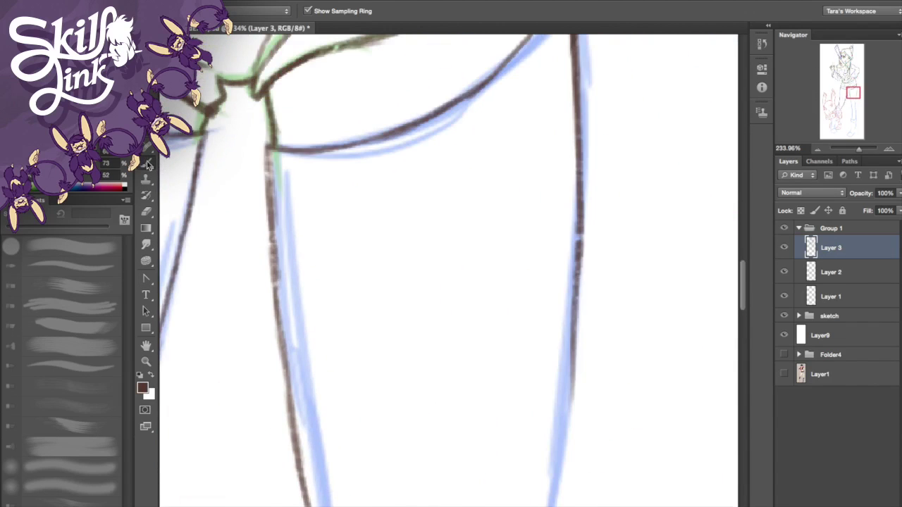
{"action": "left_click", "coordinate": [146, 163]}
Step: Ink the short curve at the far knee's inner side and the outer line just above the knee
{"action": "left_click_drag", "start_coordinate": [578, 276], "coordinate": [559, 499]}
{"action": "key", "text": "super+z"}
{"action": "mouse_move", "coordinate": [849, 108]}
{"action": "left_mouse_down"}
{"action": "mouse_move", "coordinate": [849, 118]}
{"action": "mouse_move", "coordinate": [851, 110]}
{"action": "left_mouse_up"}
{"action": "mouse_move", "coordinate": [457, 116]}
{"action": "left_mouse_down"}
{"action": "mouse_move", "coordinate": [486, 205]}
{"action": "mouse_move", "coordinate": [511, 236]}
{"action": "left_mouse_up"}
{"action": "left_click_drag", "start_coordinate": [604, 55], "coordinate": [584, 182]}
{"action": "left_click_drag", "start_coordinate": [852, 111], "coordinate": [849, 103]}
Step: Ink the rest of the far thigh's inner line down to the short knee curve, thickening it with overlapping strokes
{"action": "left_click_drag", "start_coordinate": [486, 98], "coordinate": [513, 257]}
{"action": "left_click_drag", "start_coordinate": [491, 148], "coordinate": [520, 299]}
{"action": "key", "text": "super+z"}
{"action": "left_click_drag", "start_coordinate": [504, 194], "coordinate": [533, 369]}
{"action": "mouse_move", "coordinate": [510, 231]}
{"action": "left_mouse_down"}
{"action": "mouse_move", "coordinate": [535, 339]}
{"action": "mouse_move", "coordinate": [543, 425]}
{"action": "left_mouse_up"}
{"action": "left_click_drag", "start_coordinate": [532, 338], "coordinate": [554, 485]}
{"action": "left_click_drag", "start_coordinate": [522, 292], "coordinate": [542, 413]}
{"action": "left_click_drag", "start_coordinate": [525, 344], "coordinate": [549, 480]}
{"action": "key", "text": "super+z"}
{"action": "left_click_drag", "start_coordinate": [513, 245], "coordinate": [538, 413]}
Step: Ink the far thigh's outer line down to the stroke already drawn above the knee
{"action": "left_click_drag", "start_coordinate": [848, 104], "coordinate": [853, 100]}
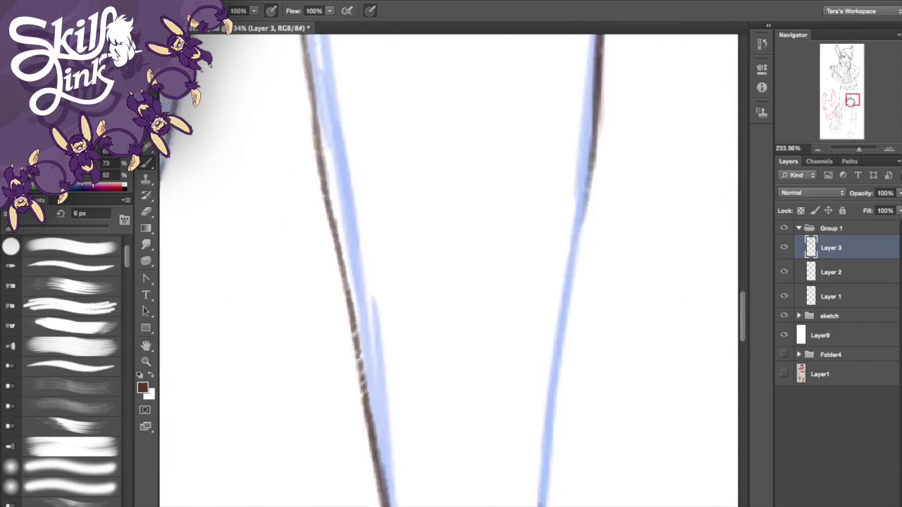
{"action": "left_click_drag", "start_coordinate": [599, 69], "coordinate": [564, 329]}
{"action": "left_click_drag", "start_coordinate": [598, 106], "coordinate": [567, 321]}
{"action": "left_click_drag", "start_coordinate": [577, 189], "coordinate": [556, 425]}
{"action": "key", "text": "super+z"}
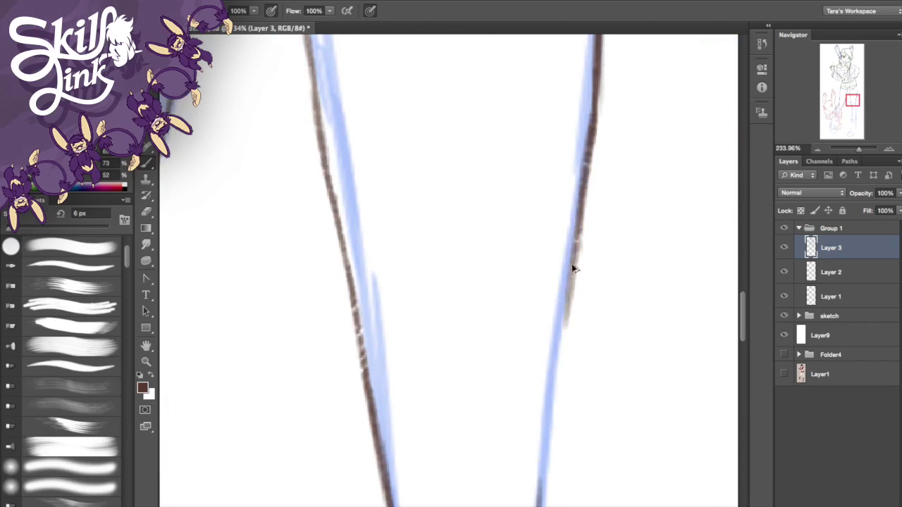
{"action": "left_click_drag", "start_coordinate": [572, 234], "coordinate": [551, 420]}
{"action": "left_click_drag", "start_coordinate": [566, 275], "coordinate": [546, 468]}
{"action": "left_click_drag", "start_coordinate": [557, 353], "coordinate": [539, 505]}
{"action": "left_click_drag", "start_coordinate": [544, 401], "coordinate": [543, 490]}
{"action": "left_click_drag", "start_coordinate": [573, 295], "coordinate": [541, 492]}
{"action": "key", "text": "super+z"}
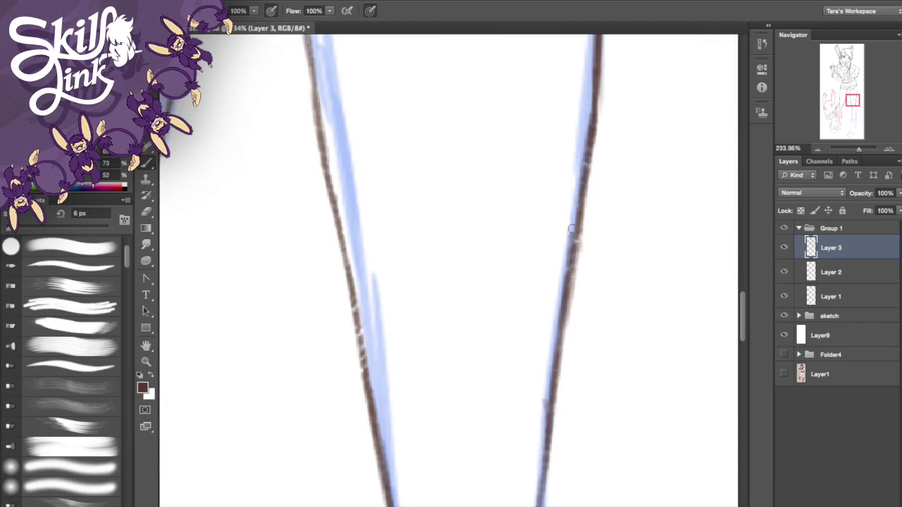
Step: Ink the far leg's outer line from behind the knee down the upper calf
{"action": "left_click_drag", "start_coordinate": [849, 106], "coordinate": [851, 116]}
{"action": "mouse_move", "coordinate": [463, 167]}
{"action": "left_mouse_down"}
{"action": "mouse_move", "coordinate": [470, 276]}
{"action": "mouse_move", "coordinate": [495, 368]}
{"action": "left_mouse_up"}
{"action": "key", "text": "super+z"}
{"action": "left_click_drag", "start_coordinate": [465, 134], "coordinate": [491, 351]}
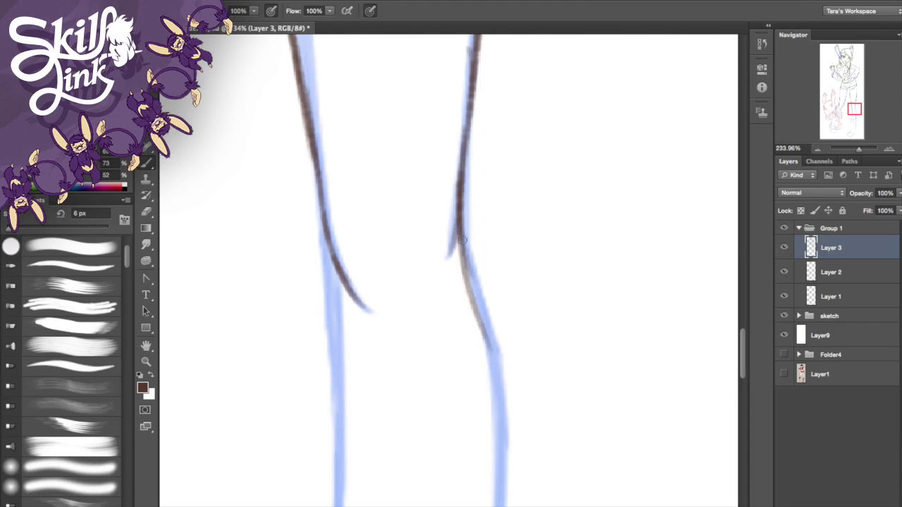
{"action": "left_click_drag", "start_coordinate": [462, 240], "coordinate": [495, 372]}
{"action": "left_click_drag", "start_coordinate": [466, 276], "coordinate": [504, 427]}
{"action": "left_click_drag", "start_coordinate": [485, 331], "coordinate": [509, 487]}
Step: Ink the outer calf line down to the boot cuff, redrawing its lower stretch
{"action": "left_click_drag", "start_coordinate": [855, 109], "coordinate": [851, 116]}
{"action": "left_click_drag", "start_coordinate": [660, 114], "coordinate": [637, 365]}
{"action": "left_click_drag", "start_coordinate": [650, 236], "coordinate": [632, 387]}
{"action": "left_click_drag", "start_coordinate": [639, 302], "coordinate": [629, 397]}
{"action": "key", "text": "super+alt+z"}
{"action": "key", "text": "super+alt+z"}
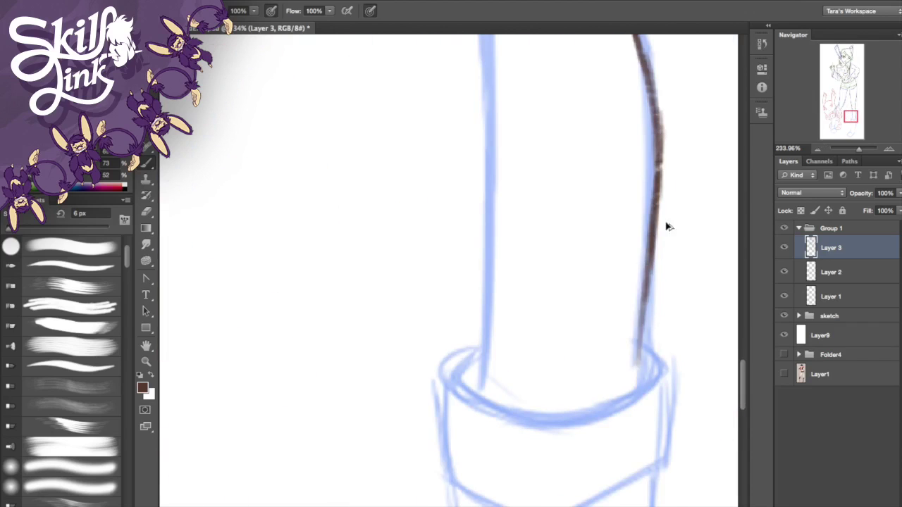
{"action": "key", "text": "ctrl+z"}
{"action": "key", "text": "ctrl+z"}
{"action": "key", "text": "ctrl+z"}
{"action": "mouse_move", "coordinate": [650, 74]}
{"action": "left_mouse_down"}
{"action": "mouse_move", "coordinate": [651, 264]}
{"action": "mouse_move", "coordinate": [633, 389]}
{"action": "left_mouse_up"}
{"action": "left_click_drag", "start_coordinate": [648, 215], "coordinate": [630, 392]}
Step: Ink the inner calf line from the knee curve down to the boot cuff
{"action": "left_click_drag", "start_coordinate": [492, 172], "coordinate": [487, 335]}
{"action": "left_click_drag", "start_coordinate": [488, 281], "coordinate": [482, 395]}
{"action": "left_click_drag", "start_coordinate": [851, 116], "coordinate": [852, 110]}
{"action": "left_click_drag", "start_coordinate": [447, 181], "coordinate": [459, 368]}
{"action": "left_click_drag", "start_coordinate": [454, 217], "coordinate": [458, 361]}
{"action": "left_click_drag", "start_coordinate": [451, 242], "coordinate": [456, 420]}
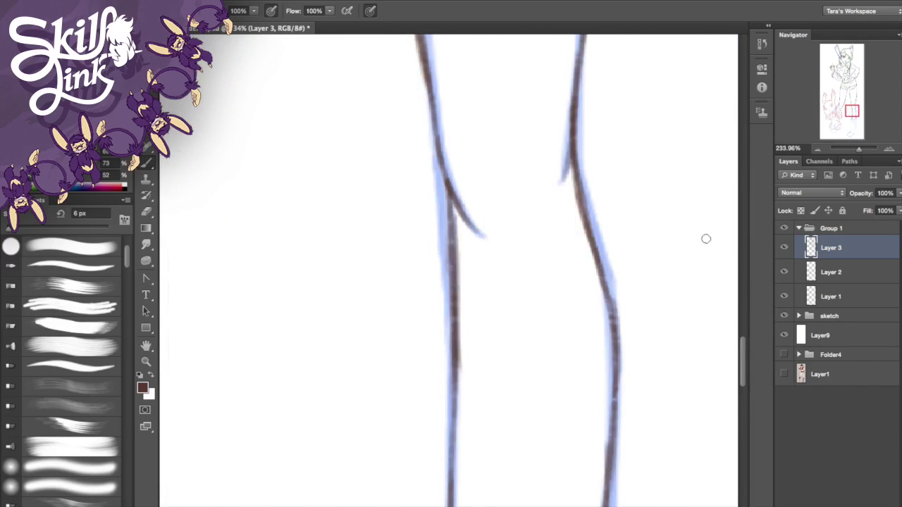
Step: Erase the rough stretch of the far thigh's outer line and redraw it more smoothly
{"action": "key", "text": "e"}
{"action": "scroll", "coordinate": [451, 268], "scroll_direction": "up", "scroll_amount": 10}
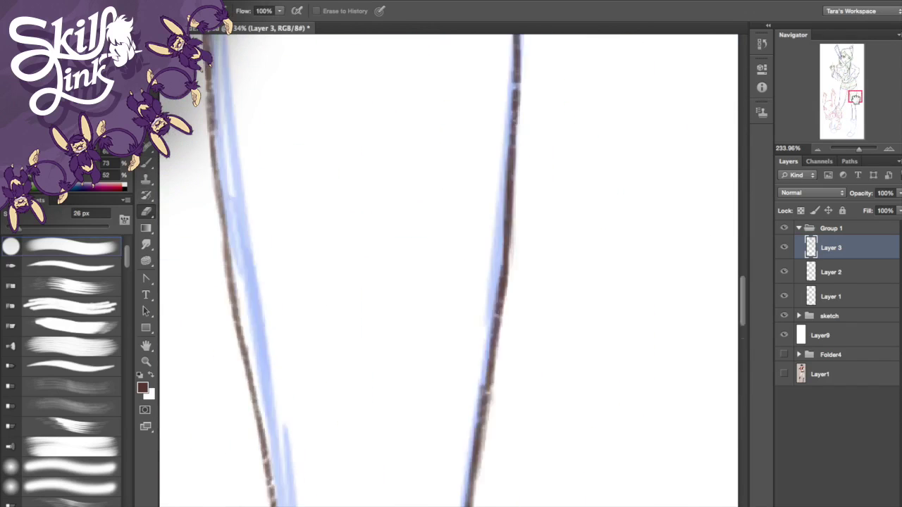
{"action": "mouse_move", "coordinate": [471, 202]}
{"action": "left_mouse_down"}
{"action": "mouse_move", "coordinate": [419, 364]}
{"action": "mouse_move", "coordinate": [439, 403]}
{"action": "left_mouse_up"}
{"action": "key", "text": "b"}
{"action": "mouse_move", "coordinate": [476, 122]}
{"action": "left_mouse_down"}
{"action": "mouse_move", "coordinate": [455, 234]}
{"action": "mouse_move", "coordinate": [475, 126]}
{"action": "left_mouse_up"}
{"action": "left_click_drag", "start_coordinate": [472, 177], "coordinate": [441, 326]}
{"action": "left_click_drag", "start_coordinate": [472, 161], "coordinate": [438, 363]}
{"action": "key", "text": "e"}
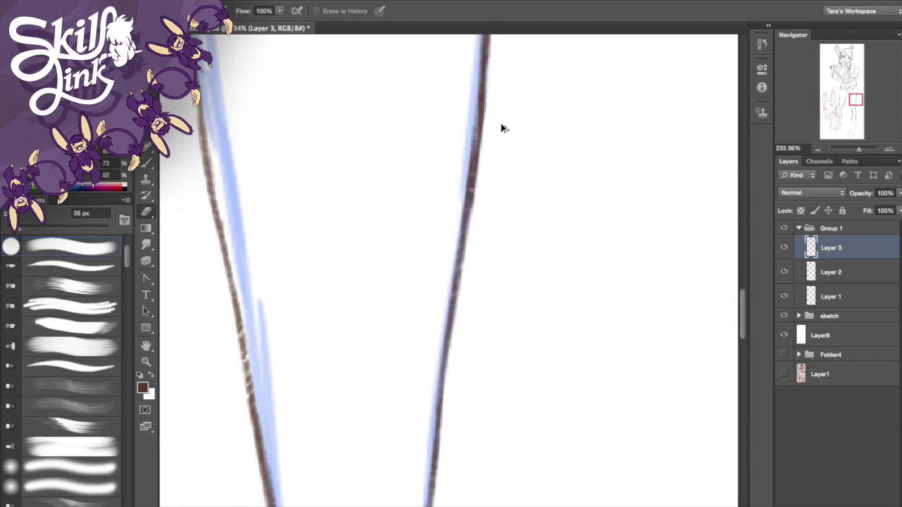
{"action": "key", "text": "ctrl+j"}
{"action": "key", "text": "ctrl+z"}
Step: Ink the boot cuff's oval rim and inner side, joining the two leg lines to the opening
{"action": "left_click_drag", "start_coordinate": [856, 100], "coordinate": [853, 120]}
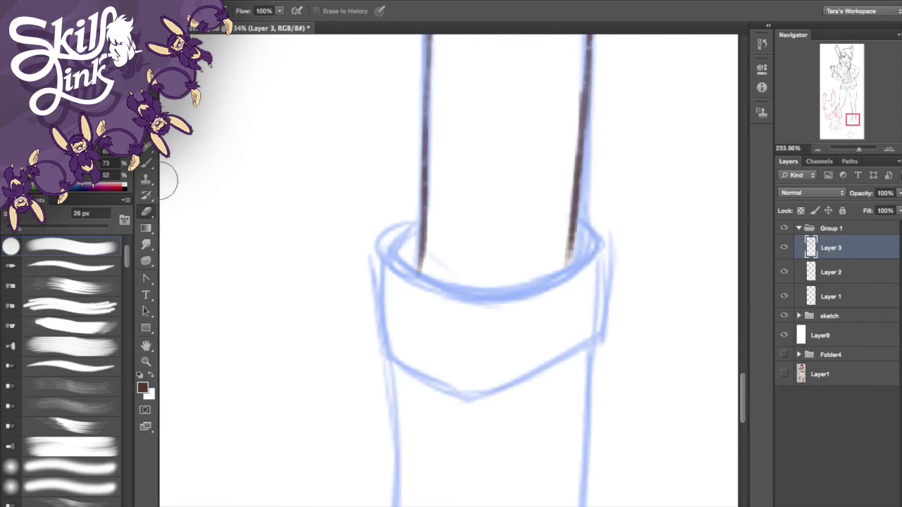
{"action": "key", "text": "b"}
{"action": "mouse_move", "coordinate": [421, 227]}
{"action": "left_mouse_down"}
{"action": "mouse_move", "coordinate": [391, 249]}
{"action": "mouse_move", "coordinate": [493, 301]}
{"action": "mouse_move", "coordinate": [434, 299]}
{"action": "mouse_move", "coordinate": [579, 273]}
{"action": "mouse_move", "coordinate": [601, 247]}
{"action": "left_mouse_up"}
{"action": "mouse_move", "coordinate": [578, 224]}
{"action": "left_mouse_down"}
{"action": "mouse_move", "coordinate": [601, 247]}
{"action": "mouse_move", "coordinate": [513, 300]}
{"action": "mouse_move", "coordinate": [568, 272]}
{"action": "left_mouse_up"}
{"action": "left_click_drag", "start_coordinate": [424, 234], "coordinate": [420, 281]}
{"action": "mouse_move", "coordinate": [382, 252]}
{"action": "left_mouse_down"}
{"action": "mouse_move", "coordinate": [382, 340]}
{"action": "mouse_move", "coordinate": [441, 385]}
{"action": "left_mouse_up"}
Step: Ink the pointed lower edge of the boot cuff from its inner side across to the outer side
{"action": "left_click_drag", "start_coordinate": [387, 358], "coordinate": [468, 400]}
{"action": "left_click_drag", "start_coordinate": [391, 363], "coordinate": [459, 395]}
{"action": "key", "text": "super+alt+z"}
{"action": "key", "text": "super+alt+z"}
{"action": "mouse_move", "coordinate": [386, 359]}
{"action": "left_mouse_down"}
{"action": "mouse_move", "coordinate": [468, 399]}
{"action": "mouse_move", "coordinate": [547, 370]}
{"action": "left_mouse_up"}
{"action": "key", "text": "super+z"}
{"action": "left_click_drag", "start_coordinate": [467, 399], "coordinate": [571, 344]}
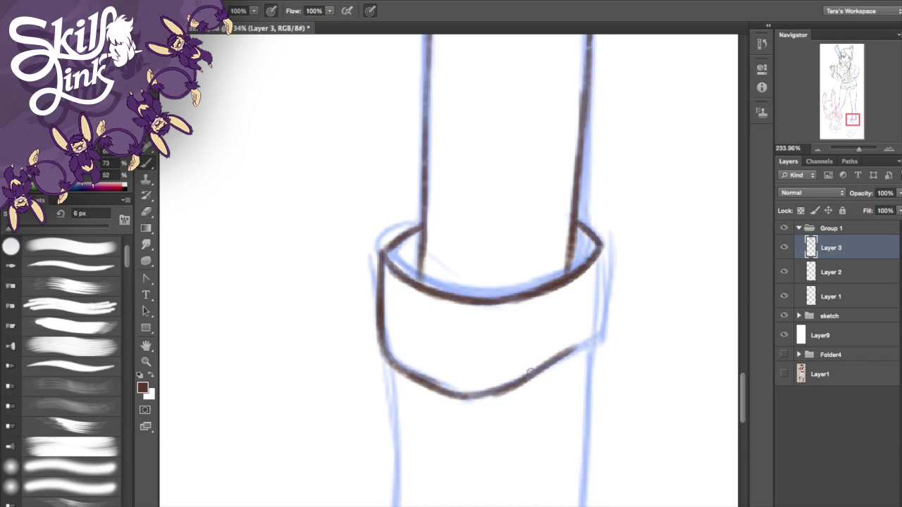
{"action": "left_click_drag", "start_coordinate": [496, 393], "coordinate": [600, 341]}
Step: Ink the cuff's outer side and thicken its lower point and the inner corner of its rim
{"action": "left_click_drag", "start_coordinate": [602, 246], "coordinate": [602, 312]}
{"action": "left_click_drag", "start_coordinate": [602, 255], "coordinate": [599, 337]}
{"action": "left_click_drag", "start_coordinate": [602, 297], "coordinate": [599, 341]}
{"action": "key", "text": "super+z"}
{"action": "left_click_drag", "start_coordinate": [462, 398], "coordinate": [503, 390]}
{"action": "left_click_drag", "start_coordinate": [383, 254], "coordinate": [402, 238]}
{"action": "left_click_drag", "start_coordinate": [382, 254], "coordinate": [408, 278]}
Step: Ink both sides of the boot shaft below the cuff, including the small folds at the ankle
{"action": "left_click_drag", "start_coordinate": [845, 112], "coordinate": [847, 126]}
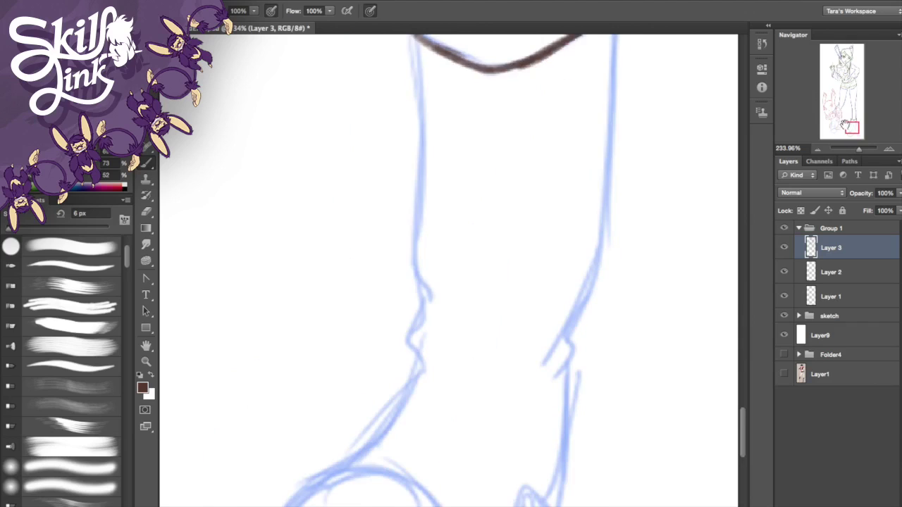
{"action": "left_click_drag", "start_coordinate": [414, 42], "coordinate": [434, 299]}
{"action": "left_click_drag", "start_coordinate": [412, 229], "coordinate": [425, 370]}
{"action": "left_click_drag", "start_coordinate": [598, 250], "coordinate": [555, 356]}
{"action": "left_click_drag", "start_coordinate": [591, 279], "coordinate": [551, 362]}
{"action": "mouse_move", "coordinate": [565, 340]}
{"action": "left_mouse_down"}
{"action": "mouse_move", "coordinate": [574, 357]}
{"action": "mouse_move", "coordinate": [558, 377]}
{"action": "left_mouse_up"}
{"action": "left_click_drag", "start_coordinate": [566, 341], "coordinate": [561, 374]}
{"action": "left_click_drag", "start_coordinate": [595, 270], "coordinate": [550, 364]}
{"action": "left_click_drag", "start_coordinate": [615, 55], "coordinate": [595, 264]}
{"action": "left_click_drag", "start_coordinate": [605, 204], "coordinate": [592, 281]}
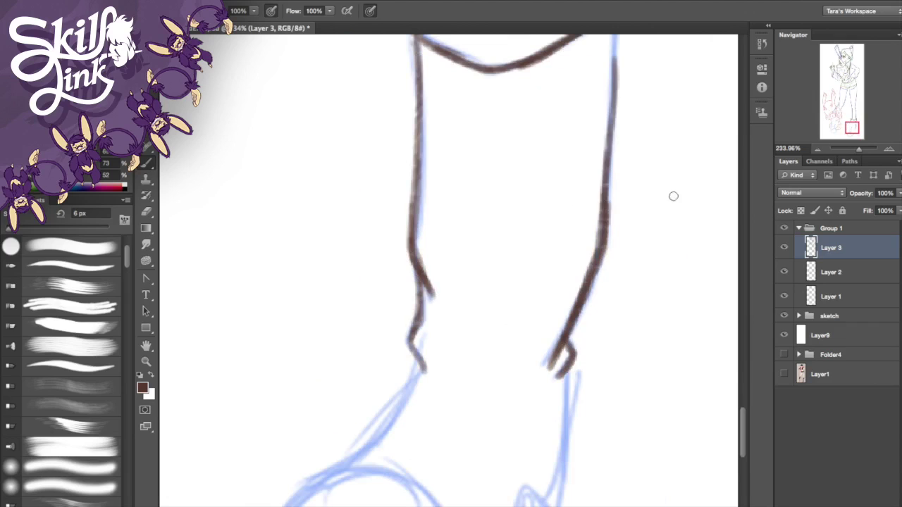
Step: Ink the boot's instep, ankle creases and back, continuing past the heel notch along the underside
{"action": "left_click", "coordinate": [854, 102]}
{"action": "left_click_drag", "start_coordinate": [854, 102], "coordinate": [845, 132]}
{"action": "left_click_drag", "start_coordinate": [501, 144], "coordinate": [435, 268]}
{"action": "mouse_move", "coordinate": [518, 177]}
{"action": "left_mouse_down"}
{"action": "mouse_move", "coordinate": [605, 169]}
{"action": "mouse_move", "coordinate": [553, 224]}
{"action": "left_mouse_up"}
{"action": "left_click_drag", "start_coordinate": [655, 173], "coordinate": [642, 284]}
{"action": "mouse_move", "coordinate": [609, 325]}
{"action": "left_mouse_down"}
{"action": "mouse_move", "coordinate": [647, 259]}
{"action": "mouse_move", "coordinate": [599, 354]}
{"action": "mouse_move", "coordinate": [526, 428]}
{"action": "left_mouse_up"}
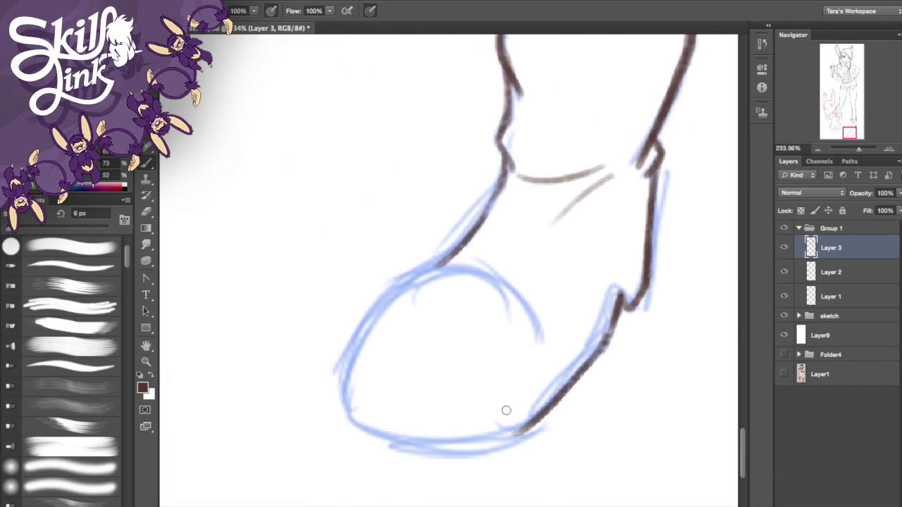
Step: Ink the boot's lower edge around the toe, joining it to the underside line with overlapping strokes
{"action": "left_click_drag", "start_coordinate": [346, 424], "coordinate": [460, 448]}
{"action": "key", "text": "ctrl+z"}
{"action": "mouse_move", "coordinate": [375, 438]}
{"action": "left_mouse_down"}
{"action": "mouse_move", "coordinate": [519, 427]}
{"action": "mouse_move", "coordinate": [444, 449]}
{"action": "left_mouse_up"}
{"action": "left_click_drag", "start_coordinate": [540, 421], "coordinate": [471, 442]}
{"action": "mouse_move", "coordinate": [338, 365]}
{"action": "left_mouse_down"}
{"action": "mouse_move", "coordinate": [362, 433]}
{"action": "mouse_move", "coordinate": [385, 440]}
{"action": "left_mouse_up"}
{"action": "left_click_drag", "start_coordinate": [330, 409], "coordinate": [398, 447]}
{"action": "left_click_drag", "start_coordinate": [350, 430], "coordinate": [442, 453]}
{"action": "left_click_drag", "start_coordinate": [395, 448], "coordinate": [472, 446]}
Step: Ink the rounded toe cap up and over to its inner curve and thicken the boot's outline
{"action": "left_click_drag", "start_coordinate": [331, 414], "coordinate": [344, 339]}
{"action": "left_click_drag", "start_coordinate": [331, 395], "coordinate": [380, 300]}
{"action": "mouse_move", "coordinate": [447, 261]}
{"action": "left_mouse_down"}
{"action": "mouse_move", "coordinate": [344, 353]}
{"action": "mouse_move", "coordinate": [367, 308]}
{"action": "mouse_move", "coordinate": [461, 277]}
{"action": "left_mouse_up"}
{"action": "key", "text": "ctrl+z"}
{"action": "key", "text": "ctrl+z"}
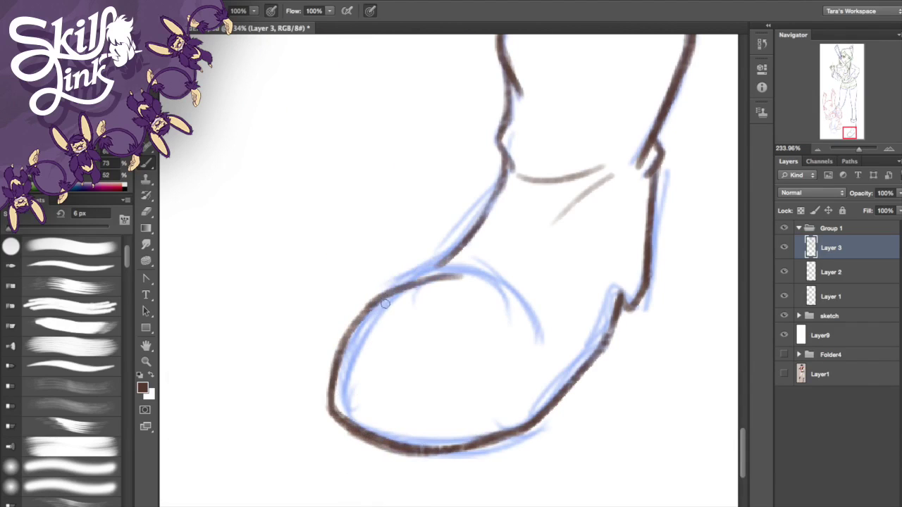
{"action": "key", "text": "ctrl+z"}
{"action": "mouse_move", "coordinate": [359, 317]}
{"action": "left_mouse_down"}
{"action": "mouse_move", "coordinate": [430, 270]}
{"action": "mouse_move", "coordinate": [521, 292]}
{"action": "mouse_move", "coordinate": [540, 326]}
{"action": "mouse_move", "coordinate": [543, 334]}
{"action": "mouse_move", "coordinate": [514, 295]}
{"action": "mouse_move", "coordinate": [406, 276]}
{"action": "mouse_move", "coordinate": [346, 325]}
{"action": "mouse_move", "coordinate": [332, 357]}
{"action": "mouse_move", "coordinate": [338, 419]}
{"action": "mouse_move", "coordinate": [425, 458]}
{"action": "mouse_move", "coordinate": [552, 404]}
{"action": "mouse_move", "coordinate": [620, 306]}
{"action": "left_mouse_up"}
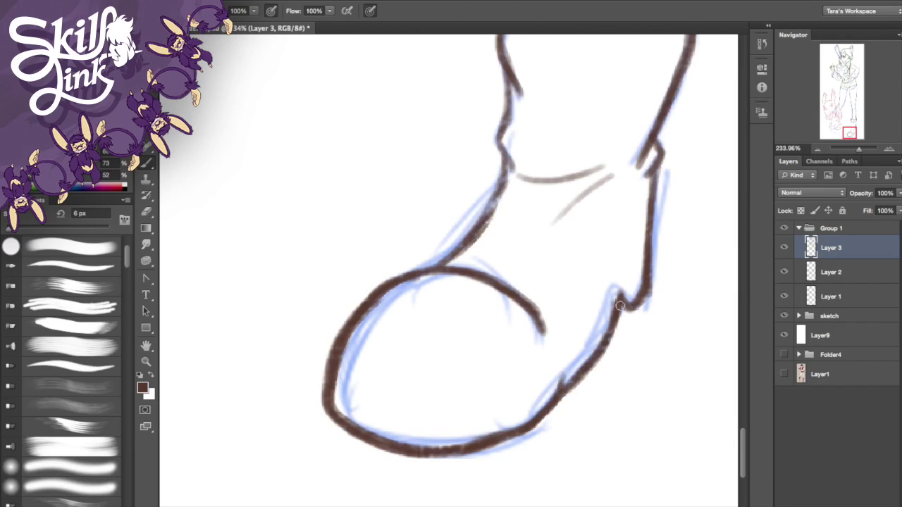
Step: Set the brush size to 3 px and ink a thin sole line below the boot's toe
{"action": "mouse_move", "coordinate": [330, 411]}
{"action": "left_mouse_down"}
{"action": "mouse_move", "coordinate": [370, 455]}
{"action": "mouse_move", "coordinate": [442, 470]}
{"action": "mouse_move", "coordinate": [487, 458]}
{"action": "left_mouse_up"}
{"action": "key", "text": "ctrl+z"}
{"action": "left_click", "coordinate": [45, 11]}
{"action": "mouse_move", "coordinate": [330, 413]}
{"action": "left_mouse_down"}
{"action": "mouse_move", "coordinate": [339, 448]}
{"action": "mouse_move", "coordinate": [404, 468]}
{"action": "mouse_move", "coordinate": [445, 466]}
{"action": "left_mouse_up"}
{"action": "key", "text": "ctrl+z"}
{"action": "key", "text": "ctrl+alt+z"}
{"action": "key", "text": "ctrl+alt+z"}
{"action": "left_click_drag", "start_coordinate": [365, 463], "coordinate": [441, 475]}
{"action": "mouse_move", "coordinate": [368, 466]}
{"action": "left_mouse_down"}
{"action": "mouse_move", "coordinate": [468, 475]}
{"action": "mouse_move", "coordinate": [510, 464]}
{"action": "left_mouse_up"}
{"action": "key", "text": "ctrl+z"}
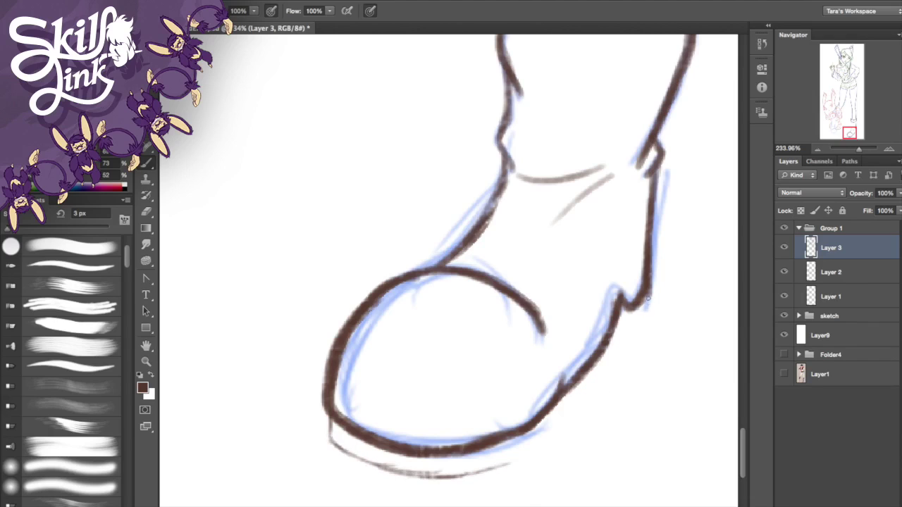
Step: Ink the thin sole line from the heel along the boot's underside and erase its stretch below the toe
{"action": "mouse_move", "coordinate": [628, 335]}
{"action": "left_mouse_down"}
{"action": "mouse_move", "coordinate": [578, 401]}
{"action": "mouse_move", "coordinate": [486, 465]}
{"action": "left_mouse_up"}
{"action": "key", "text": "e"}
{"action": "mouse_move", "coordinate": [322, 455]}
{"action": "left_mouse_down"}
{"action": "mouse_move", "coordinate": [399, 481]}
{"action": "mouse_move", "coordinate": [331, 441]}
{"action": "mouse_move", "coordinate": [485, 472]}
{"action": "left_mouse_up"}
{"action": "key", "text": "b"}
{"action": "key", "text": "e"}
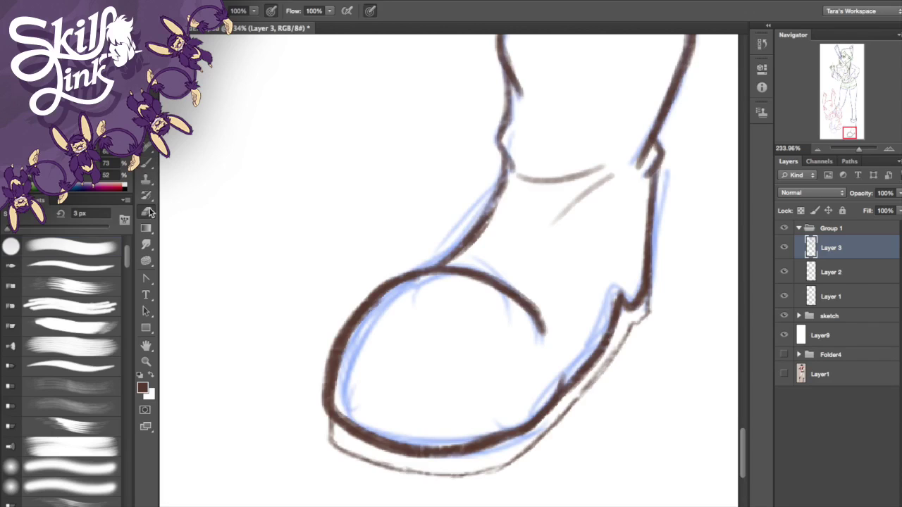
{"action": "left_click_drag", "start_coordinate": [395, 474], "coordinate": [529, 477]}
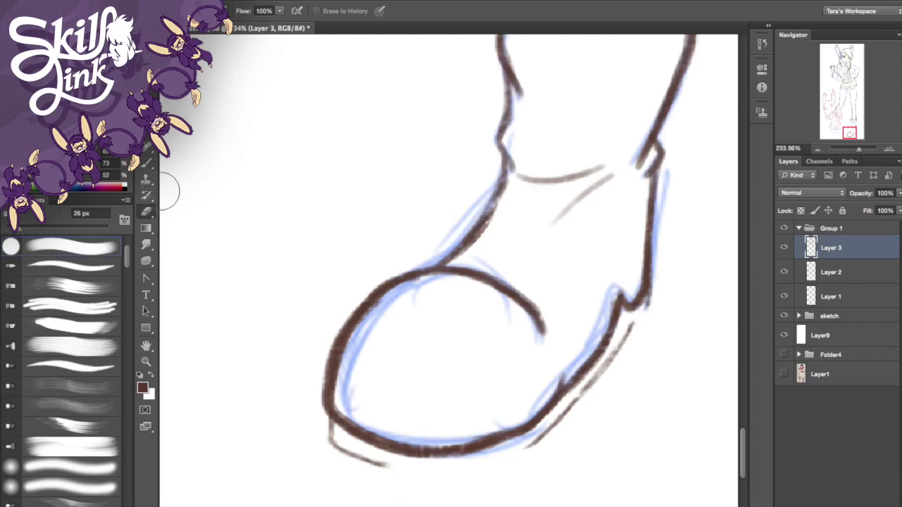
Step: Redraw the thin sole line below the toe with the Brush, joining the toe end to the heel side
{"action": "left_click", "coordinate": [146, 162]}
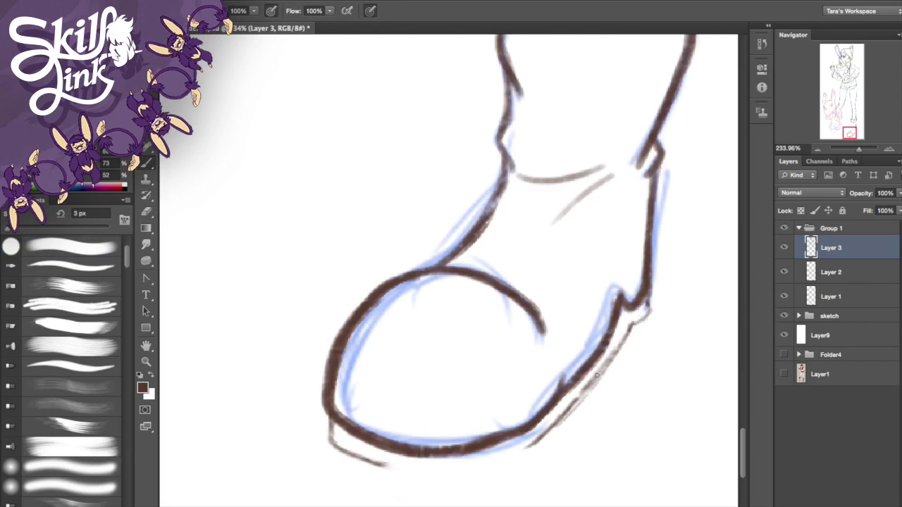
{"action": "left_click_drag", "start_coordinate": [387, 466], "coordinate": [487, 466]}
{"action": "key", "text": "super+alt+z"}
{"action": "left_click", "coordinate": [427, 471], "text": "alt"}
{"action": "key", "text": "super+alt+z"}
{"action": "left_click", "coordinate": [354, 320], "text": "alt"}
{"action": "mouse_move", "coordinate": [381, 468]}
{"action": "left_mouse_down"}
{"action": "mouse_move", "coordinate": [487, 463]}
{"action": "mouse_move", "coordinate": [532, 444]}
{"action": "left_mouse_up"}
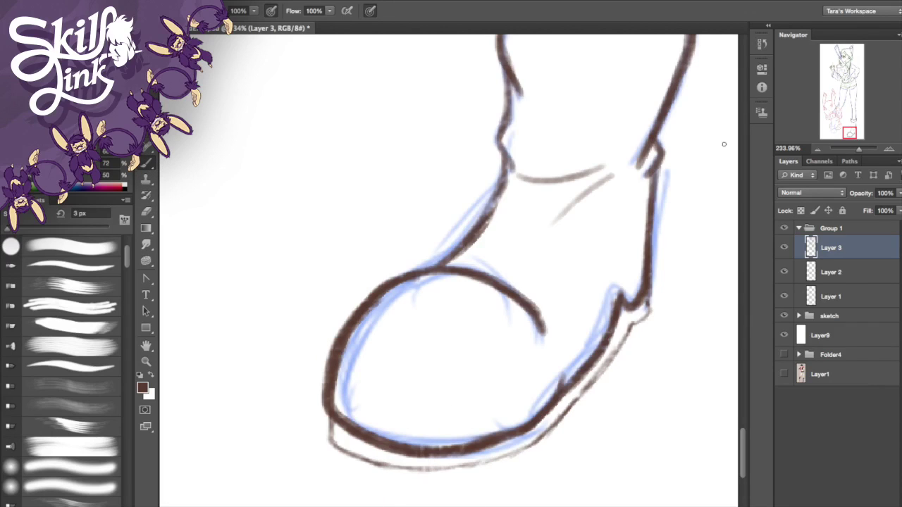
Step: Ink the upper rim of the other leg's boot cuff, where it overlaps the red rabbit sketch
{"action": "key", "text": "z"}
{"action": "right_click", "coordinate": [353, 319]}
{"action": "left_click", "coordinate": [368, 324]}
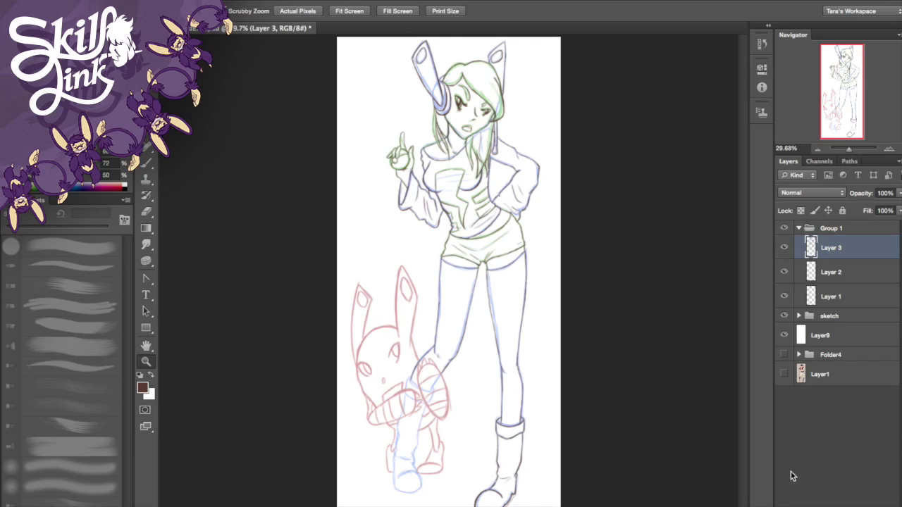
{"action": "left_click", "coordinate": [854, 149]}
{"action": "left_click_drag", "start_coordinate": [844, 119], "coordinate": [856, 149]}
{"action": "mouse_move", "coordinate": [840, 121]}
{"action": "left_mouse_down"}
{"action": "mouse_move", "coordinate": [852, 119]}
{"action": "mouse_move", "coordinate": [835, 114]}
{"action": "left_mouse_up"}
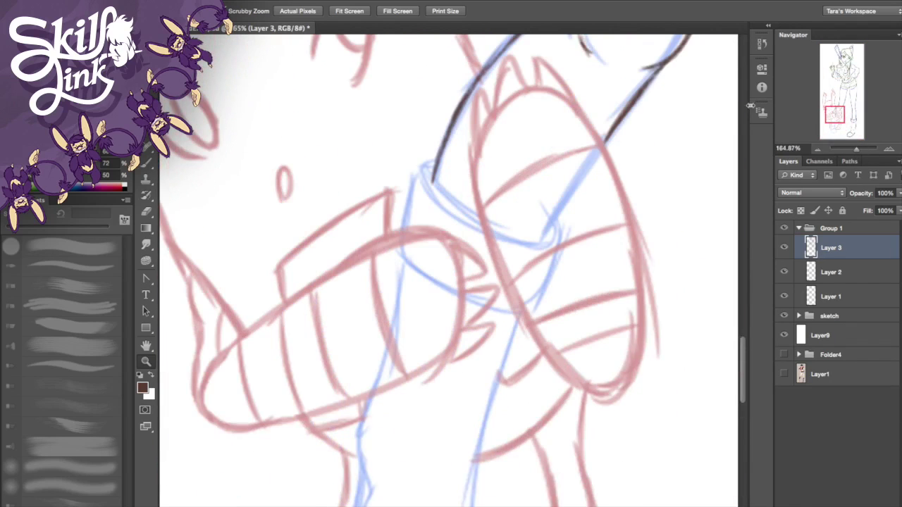
{"action": "left_click_drag", "start_coordinate": [852, 149], "coordinate": [856, 150]}
{"action": "key", "text": "b"}
{"action": "mouse_move", "coordinate": [403, 48]}
{"action": "left_mouse_down"}
{"action": "mouse_move", "coordinate": [427, 92]}
{"action": "mouse_move", "coordinate": [520, 168]}
{"action": "left_mouse_up"}
{"action": "left_click_drag", "start_coordinate": [430, 100], "coordinate": [517, 168]}
{"action": "left_click_drag", "start_coordinate": [836, 114], "coordinate": [835, 110]}
{"action": "mouse_move", "coordinate": [484, 299]}
{"action": "left_mouse_down"}
{"action": "mouse_move", "coordinate": [468, 253]}
{"action": "mouse_move", "coordinate": [540, 352]}
{"action": "mouse_move", "coordinate": [591, 393]}
{"action": "left_mouse_up"}
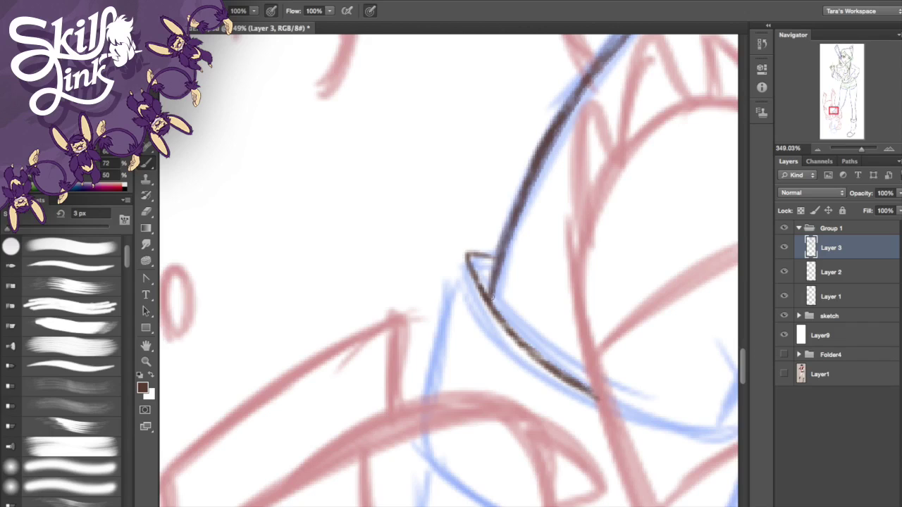
Step: Set the brush size to 6 px, thicken the cuff's rim, and ink its outer side and the leg line above
{"action": "left_click", "coordinate": [49, 11]}
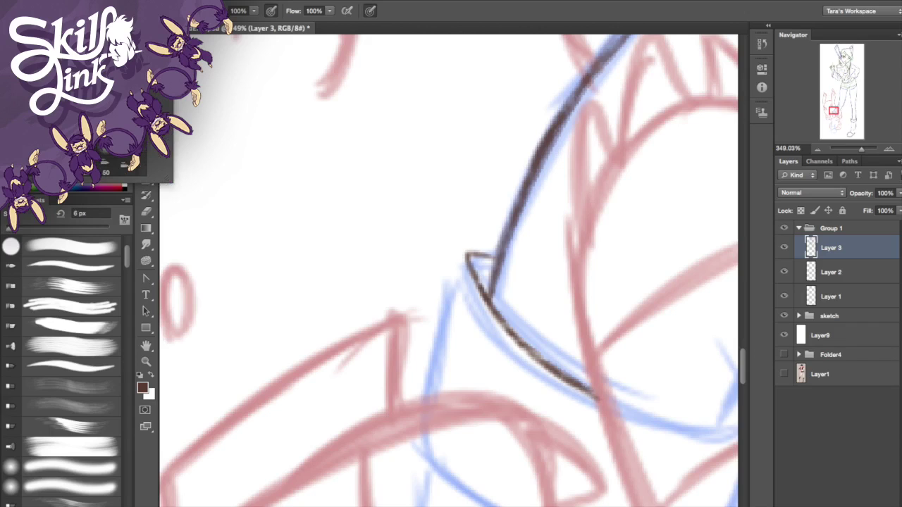
{"action": "mouse_move", "coordinate": [470, 262]}
{"action": "left_mouse_down"}
{"action": "mouse_move", "coordinate": [552, 376]}
{"action": "mouse_move", "coordinate": [591, 393]}
{"action": "left_mouse_up"}
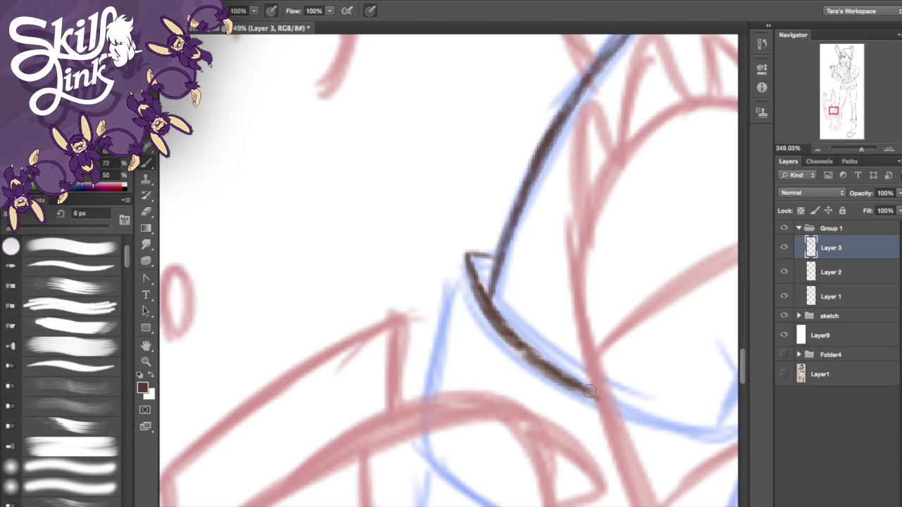
{"action": "left_click_drag", "start_coordinate": [463, 256], "coordinate": [427, 398]}
{"action": "left_click_drag", "start_coordinate": [447, 315], "coordinate": [465, 254]}
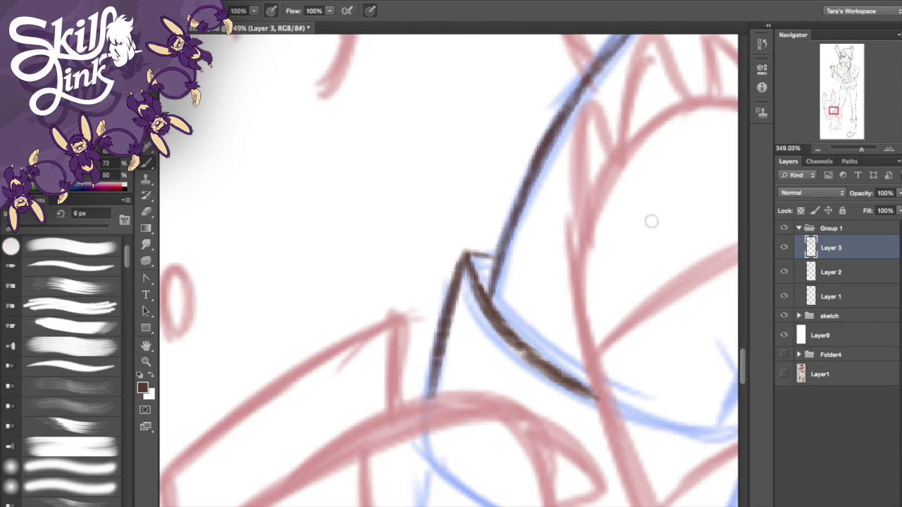
{"action": "left_click_drag", "start_coordinate": [511, 222], "coordinate": [493, 298]}
{"action": "left_click_drag", "start_coordinate": [498, 255], "coordinate": [619, 54]}
Step: Ink the left edge of the boot shaft where it emerges below the red rabbit's arm
{"action": "left_click_drag", "start_coordinate": [835, 112], "coordinate": [831, 119]}
{"action": "left_click_drag", "start_coordinate": [511, 208], "coordinate": [486, 356]}
{"action": "left_click_drag", "start_coordinate": [485, 310], "coordinate": [497, 398]}
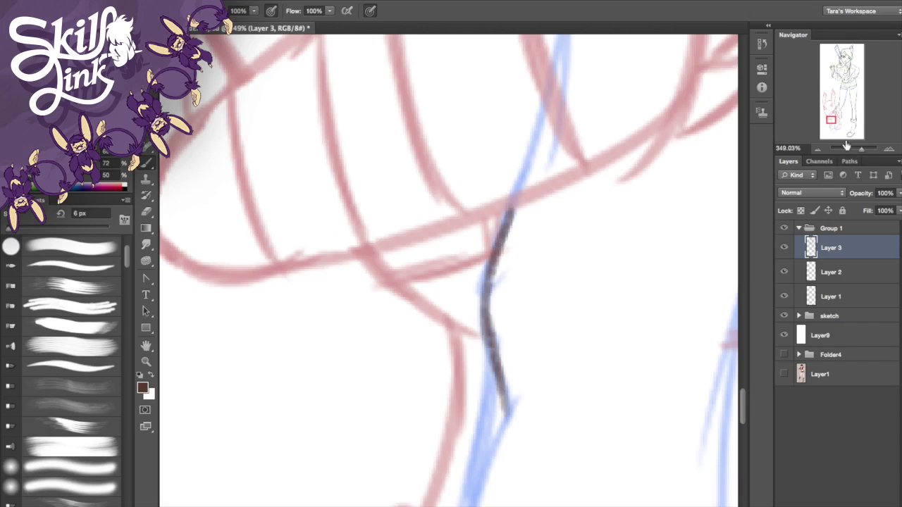
Step: Set the brush size to 5 px and ink the cuff's short lower edge and the shaft's right line below it
{"action": "left_click_drag", "start_coordinate": [862, 149], "coordinate": [857, 149]}
{"action": "left_click", "coordinate": [863, 150]}
{"action": "mouse_move", "coordinate": [833, 117]}
{"action": "left_mouse_down"}
{"action": "mouse_move", "coordinate": [837, 106]}
{"action": "mouse_move", "coordinate": [836, 114]}
{"action": "left_mouse_up"}
{"action": "left_click_drag", "start_coordinate": [464, 325], "coordinate": [536, 341]}
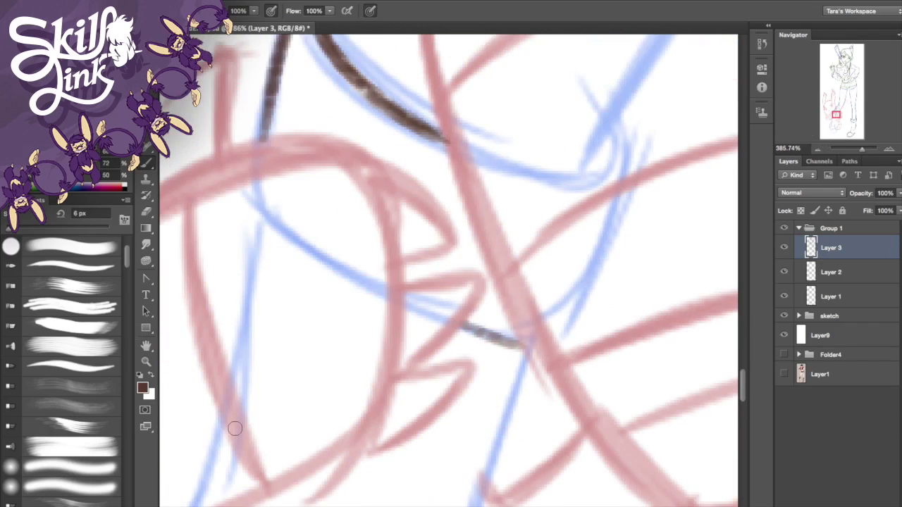
{"action": "left_click", "coordinate": [44, 11]}
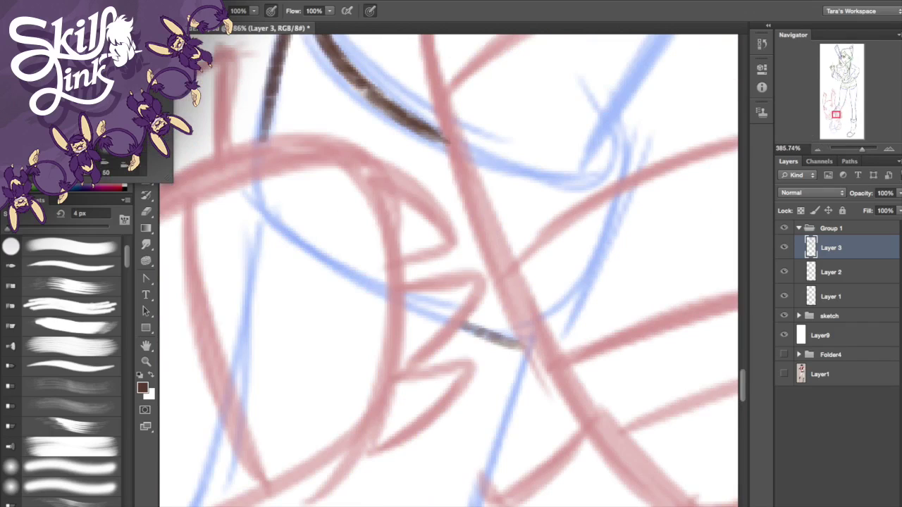
{"action": "key", "text": "ctrl+z"}
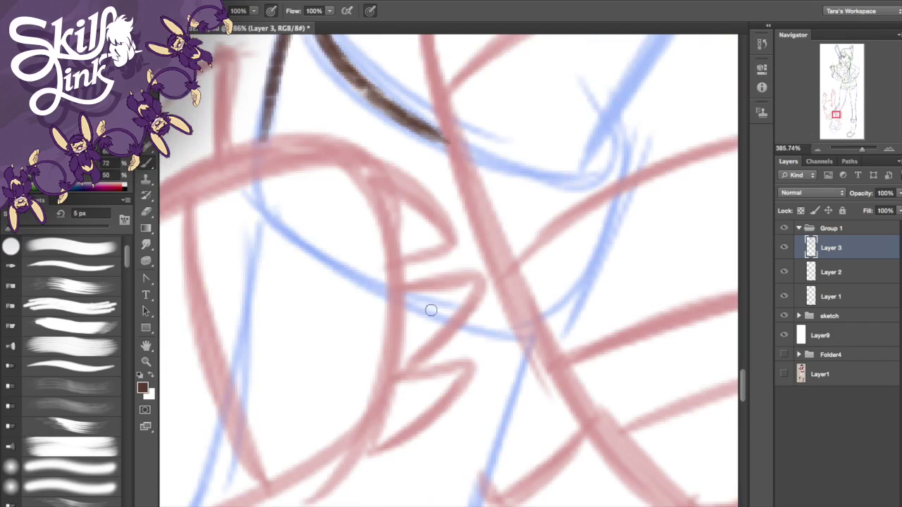
{"action": "mouse_move", "coordinate": [460, 324]}
{"action": "left_mouse_down"}
{"action": "mouse_move", "coordinate": [529, 344]}
{"action": "mouse_move", "coordinate": [476, 502]}
{"action": "left_mouse_up"}
Step: Continue inking the boot shaft's right and left edges down toward the ankle
{"action": "left_click_drag", "start_coordinate": [861, 151], "coordinate": [858, 152]}
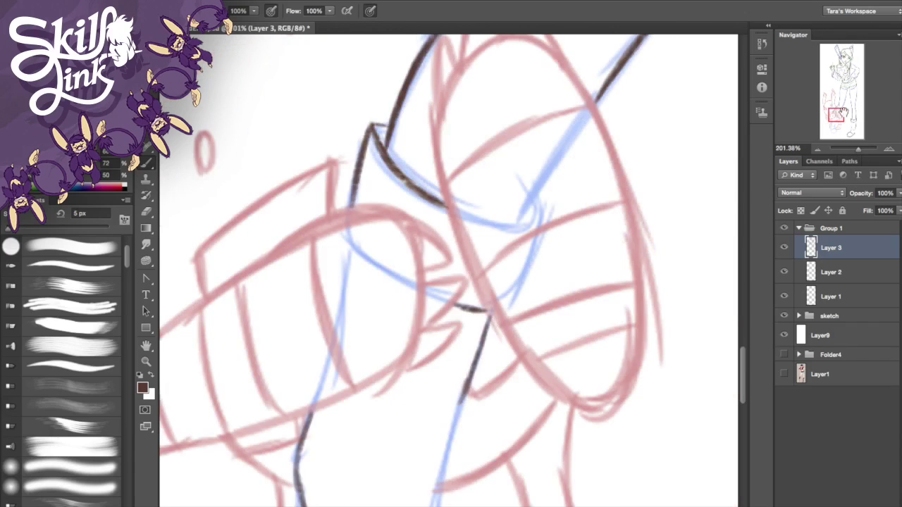
{"action": "left_click_drag", "start_coordinate": [851, 106], "coordinate": [846, 113]}
{"action": "mouse_move", "coordinate": [515, 98]}
{"action": "left_mouse_down"}
{"action": "mouse_move", "coordinate": [481, 212]}
{"action": "mouse_move", "coordinate": [479, 282]}
{"action": "left_mouse_up"}
{"action": "left_click_drag", "start_coordinate": [485, 204], "coordinate": [479, 302]}
{"action": "mouse_move", "coordinate": [483, 210]}
{"action": "left_mouse_down"}
{"action": "mouse_move", "coordinate": [479, 296]}
{"action": "mouse_move", "coordinate": [438, 356]}
{"action": "mouse_move", "coordinate": [480, 291]}
{"action": "left_mouse_up"}
{"action": "mouse_move", "coordinate": [343, 225]}
{"action": "left_mouse_down"}
{"action": "mouse_move", "coordinate": [327, 304]}
{"action": "mouse_move", "coordinate": [337, 349]}
{"action": "left_mouse_up"}
Step: Ink the boot's ankle folds on both sides and the two short creases between them
{"action": "mouse_move", "coordinate": [325, 311]}
{"action": "left_mouse_down"}
{"action": "mouse_move", "coordinate": [317, 373]}
{"action": "mouse_move", "coordinate": [421, 392]}
{"action": "left_mouse_up"}
{"action": "left_click_drag", "start_coordinate": [364, 402], "coordinate": [420, 406]}
{"action": "left_click_drag", "start_coordinate": [352, 339], "coordinate": [401, 358]}
{"action": "key", "text": "ctrl+z"}
{"action": "mouse_move", "coordinate": [461, 330]}
{"action": "left_mouse_down"}
{"action": "mouse_move", "coordinate": [446, 371]}
{"action": "mouse_move", "coordinate": [452, 396]}
{"action": "mouse_move", "coordinate": [441, 435]}
{"action": "left_mouse_up"}
{"action": "left_click_drag", "start_coordinate": [314, 396], "coordinate": [317, 444]}
Step: Ink the left side of the boot's foot and its lower edge around the toe
{"action": "scroll", "coordinate": [337, 322], "scroll_direction": "down", "scroll_amount": 5}
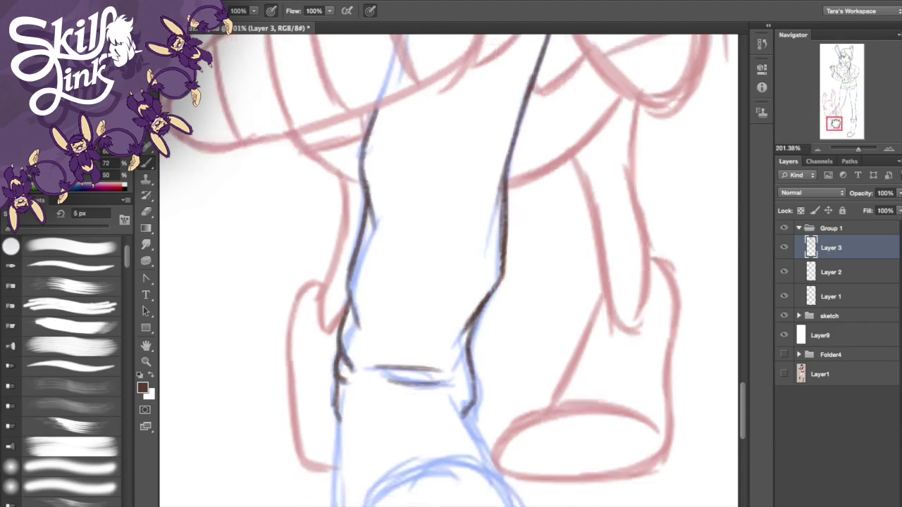
{"action": "mouse_move", "coordinate": [314, 182]}
{"action": "left_mouse_down"}
{"action": "mouse_move", "coordinate": [311, 294]}
{"action": "mouse_move", "coordinate": [313, 204]}
{"action": "mouse_move", "coordinate": [310, 286]}
{"action": "mouse_move", "coordinate": [337, 356]}
{"action": "mouse_move", "coordinate": [449, 384]}
{"action": "mouse_move", "coordinate": [439, 375]}
{"action": "mouse_move", "coordinate": [498, 336]}
{"action": "left_mouse_up"}
{"action": "key", "text": "ctrl+z"}
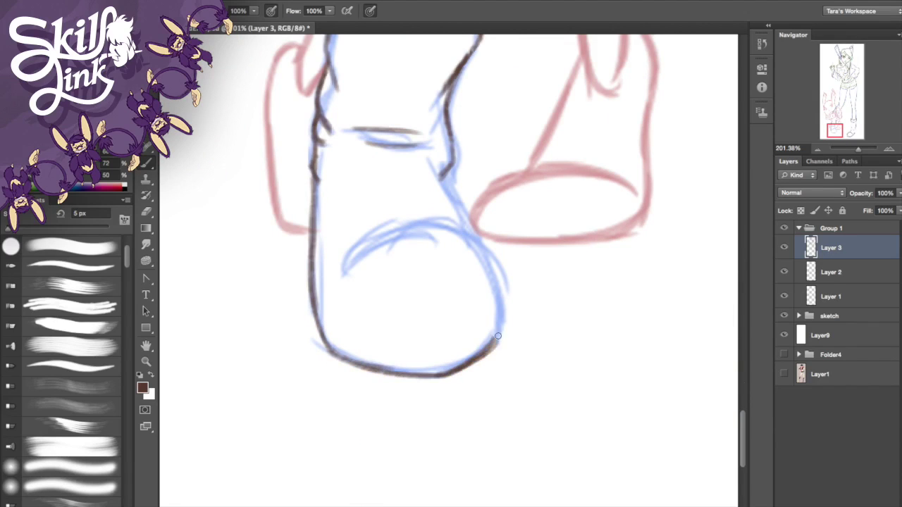
Step: Ink the curved upper edge of the toe cap, redoing strokes until the arc follows the sketch
{"action": "left_click_drag", "start_coordinate": [337, 259], "coordinate": [373, 231]}
{"action": "left_click_drag", "start_coordinate": [338, 256], "coordinate": [401, 219]}
{"action": "key", "text": "ctrl+alt+z"}
{"action": "key", "text": "ctrl+alt+z"}
{"action": "mouse_move", "coordinate": [333, 270]}
{"action": "left_mouse_down"}
{"action": "mouse_move", "coordinate": [368, 246]}
{"action": "mouse_move", "coordinate": [434, 247]}
{"action": "mouse_move", "coordinate": [467, 225]}
{"action": "left_mouse_up"}
{"action": "left_click_drag", "start_coordinate": [409, 221], "coordinate": [474, 231]}
{"action": "key", "text": "ctrl+alt+z"}
{"action": "key", "text": "ctrl+alt+z"}
{"action": "left_click_drag", "start_coordinate": [418, 222], "coordinate": [475, 236]}
{"action": "left_click_drag", "start_coordinate": [449, 183], "coordinate": [461, 212]}
{"action": "key", "text": "ctrl+z"}
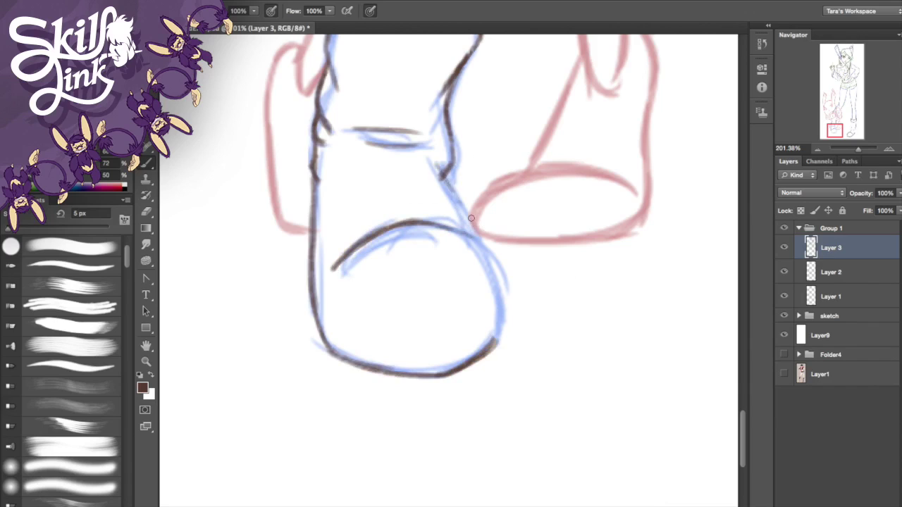
Step: Ink the boot's right side from the ankle around the toe and thicken the toe cap's arc
{"action": "mouse_move", "coordinate": [443, 169]}
{"action": "left_mouse_down"}
{"action": "mouse_move", "coordinate": [492, 259]}
{"action": "mouse_move", "coordinate": [504, 322]}
{"action": "left_mouse_up"}
{"action": "left_click_drag", "start_coordinate": [503, 281], "coordinate": [494, 344]}
{"action": "left_click_drag", "start_coordinate": [468, 233], "coordinate": [503, 313]}
{"action": "mouse_move", "coordinate": [410, 222]}
{"action": "left_mouse_down"}
{"action": "mouse_move", "coordinate": [475, 234]}
{"action": "mouse_move", "coordinate": [486, 249]}
{"action": "mouse_move", "coordinate": [459, 229]}
{"action": "left_mouse_up"}
{"action": "key", "text": "ctrl+z"}
{"action": "left_click_drag", "start_coordinate": [382, 231], "coordinate": [430, 222]}
{"action": "key", "text": "ctrl+z"}
{"action": "left_click_drag", "start_coordinate": [366, 244], "coordinate": [426, 222]}
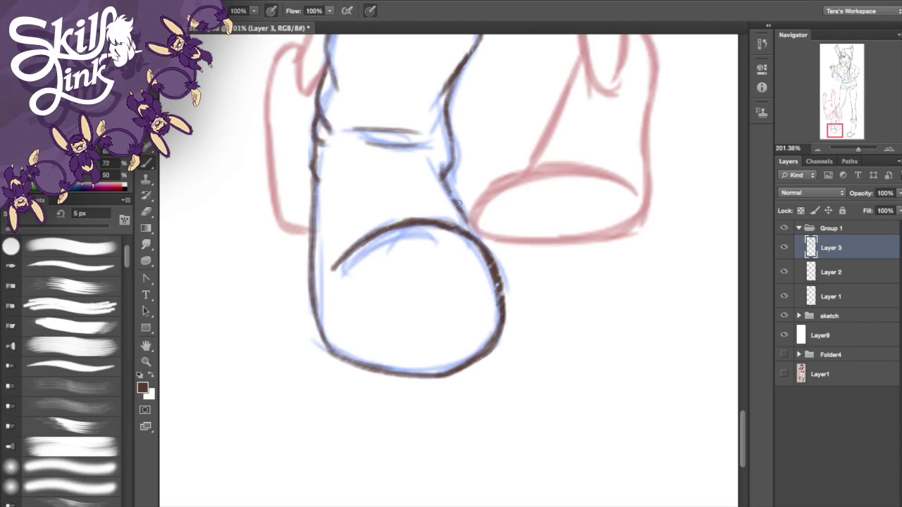
Step: Set the brush size to 4 px and ink a thin sole line along the boot's left and lower edge
{"action": "left_click", "coordinate": [45, 11]}
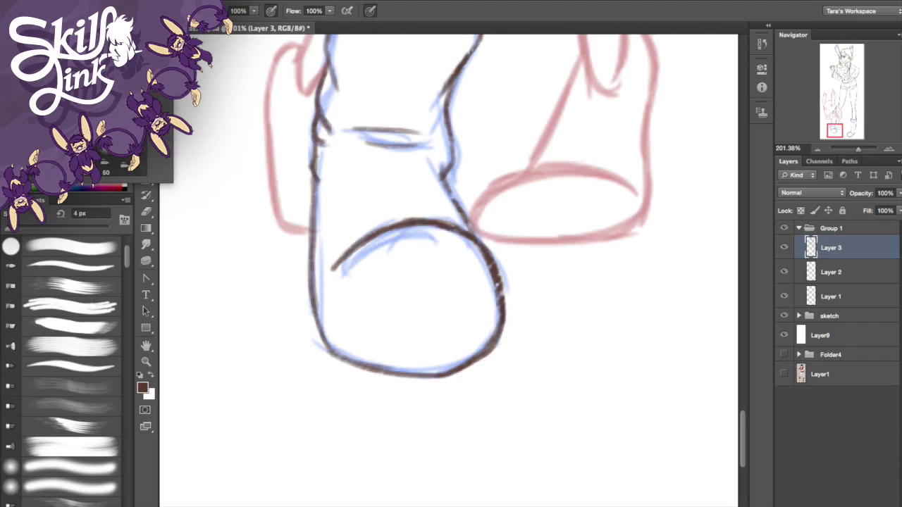
{"action": "left_click", "coordinate": [380, 471]}
{"action": "mouse_move", "coordinate": [314, 316]}
{"action": "left_mouse_down"}
{"action": "mouse_move", "coordinate": [328, 357]}
{"action": "mouse_move", "coordinate": [389, 394]}
{"action": "left_mouse_up"}
{"action": "key", "text": "super+z"}
{"action": "mouse_move", "coordinate": [333, 363]}
{"action": "left_mouse_down"}
{"action": "mouse_move", "coordinate": [382, 393]}
{"action": "mouse_move", "coordinate": [372, 389]}
{"action": "mouse_move", "coordinate": [426, 404]}
{"action": "left_mouse_up"}
{"action": "key", "text": "super+z"}
{"action": "left_click_drag", "start_coordinate": [350, 378], "coordinate": [429, 398]}
{"action": "key", "text": "super+z"}
{"action": "left_click_drag", "start_coordinate": [376, 390], "coordinate": [448, 395]}
Step: Close the sole line up to the toe's right side and reinforce the boot's right edge above the toe cap
{"action": "left_click_drag", "start_coordinate": [500, 332], "coordinate": [461, 396]}
{"action": "key", "text": "super+z"}
{"action": "left_click_drag", "start_coordinate": [502, 351], "coordinate": [479, 378]}
{"action": "mouse_move", "coordinate": [502, 354]}
{"action": "left_mouse_down"}
{"action": "mouse_move", "coordinate": [484, 367]}
{"action": "mouse_move", "coordinate": [505, 355]}
{"action": "mouse_move", "coordinate": [457, 384]}
{"action": "left_mouse_up"}
{"action": "key", "text": "super+z"}
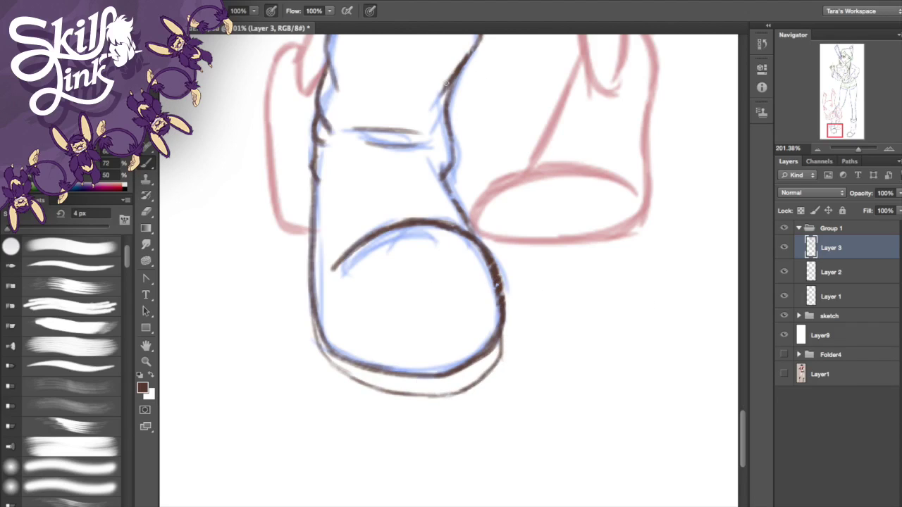
{"action": "mouse_move", "coordinate": [448, 99]}
{"action": "left_mouse_down"}
{"action": "mouse_move", "coordinate": [442, 173]}
{"action": "mouse_move", "coordinate": [477, 238]}
{"action": "left_mouse_up"}
Step: Switch to Layer 2 and ink the left side of the inner-ear shape on the red rabbit's taller ear
{"action": "left_click_drag", "start_coordinate": [831, 129], "coordinate": [827, 91]}
{"action": "left_click", "coordinate": [832, 272]}
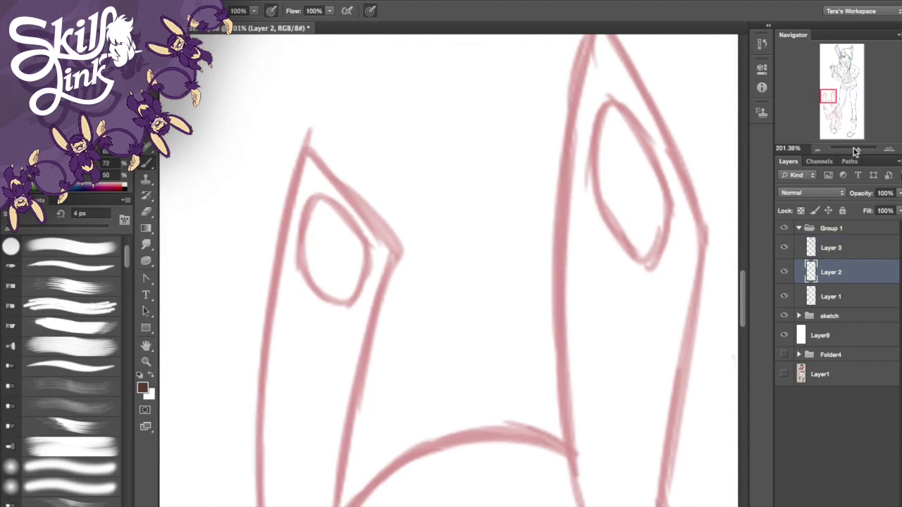
{"action": "mouse_move", "coordinate": [854, 148]}
{"action": "left_mouse_down"}
{"action": "mouse_move", "coordinate": [840, 148]}
{"action": "mouse_move", "coordinate": [861, 148]}
{"action": "left_mouse_up"}
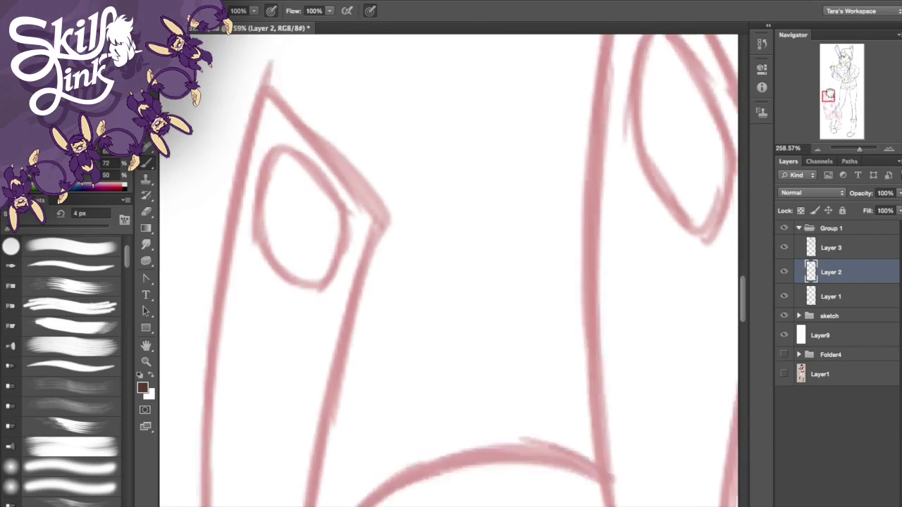
{"action": "left_click_drag", "start_coordinate": [829, 95], "coordinate": [833, 91]}
{"action": "mouse_move", "coordinate": [512, 194]}
{"action": "left_mouse_down"}
{"action": "mouse_move", "coordinate": [494, 306]}
{"action": "mouse_move", "coordinate": [556, 395]}
{"action": "left_mouse_up"}
{"action": "left_click_drag", "start_coordinate": [510, 337], "coordinate": [564, 402]}
{"action": "left_click_drag", "start_coordinate": [493, 297], "coordinate": [576, 404]}
{"action": "left_click_drag", "start_coordinate": [493, 300], "coordinate": [556, 390]}
{"action": "key", "text": "alt+super+z"}
{"action": "key", "text": "alt+super+z"}
{"action": "key", "text": "alt+super+z"}
Step: Ink the inner ear's lower-left curve and its right edge, closing the shape at the lower point
{"action": "left_click_drag", "start_coordinate": [494, 304], "coordinate": [546, 378]}
{"action": "left_click_drag", "start_coordinate": [500, 326], "coordinate": [580, 412]}
{"action": "left_click_drag", "start_coordinate": [509, 201], "coordinate": [565, 253]}
{"action": "key", "text": "alt+super+z"}
{"action": "mouse_move", "coordinate": [540, 220]}
{"action": "left_mouse_down"}
{"action": "mouse_move", "coordinate": [590, 316]}
{"action": "mouse_move", "coordinate": [588, 301]}
{"action": "left_mouse_up"}
{"action": "left_click_drag", "start_coordinate": [552, 238], "coordinate": [602, 329]}
{"action": "mouse_move", "coordinate": [583, 290]}
{"action": "left_mouse_down"}
{"action": "mouse_move", "coordinate": [607, 348]}
{"action": "mouse_move", "coordinate": [582, 410]}
{"action": "left_mouse_up"}
{"action": "left_click_drag", "start_coordinate": [606, 368], "coordinate": [578, 413]}
Step: Set the brush size to 7 px and ink the taller ear's outer left edge downward from the tip
{"action": "left_click", "coordinate": [44, 11]}
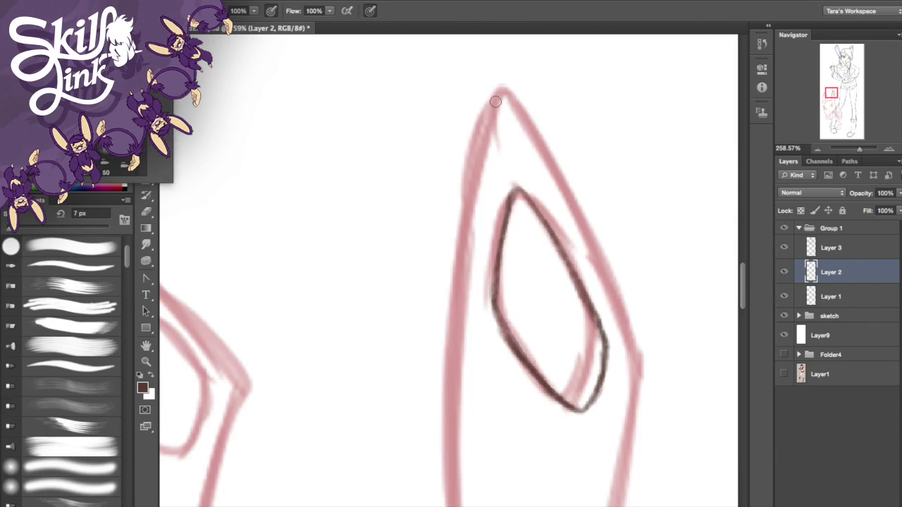
{"action": "left_click_drag", "start_coordinate": [495, 97], "coordinate": [449, 297]}
{"action": "left_click_drag", "start_coordinate": [470, 156], "coordinate": [443, 426]}
{"action": "left_click_drag", "start_coordinate": [443, 331], "coordinate": [450, 506]}
{"action": "key", "text": "super+z"}
{"action": "left_click_drag", "start_coordinate": [444, 300], "coordinate": [450, 506]}
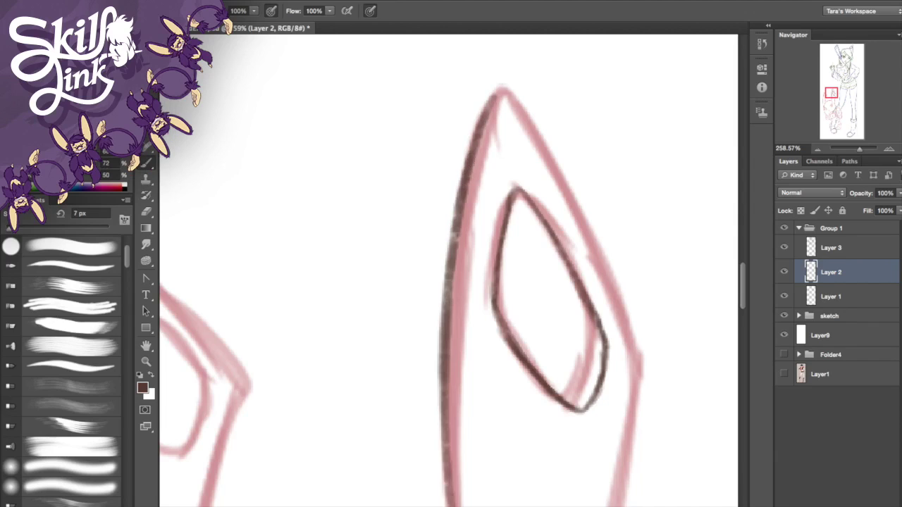
Step: Ink the ear's pointed tip and its outer right edge down toward the corner
{"action": "mouse_move", "coordinate": [484, 127]}
{"action": "left_mouse_down"}
{"action": "mouse_move", "coordinate": [521, 121]}
{"action": "mouse_move", "coordinate": [587, 241]}
{"action": "left_mouse_up"}
{"action": "key", "text": "super+z"}
{"action": "left_click_drag", "start_coordinate": [517, 112], "coordinate": [623, 319]}
{"action": "left_click_drag", "start_coordinate": [584, 240], "coordinate": [645, 378]}
{"action": "key", "text": "super+z"}
Step: Thicken the left side and lower-left curve of the inner-ear shape
{"action": "left_click_drag", "start_coordinate": [510, 200], "coordinate": [492, 315]}
{"action": "left_click_drag", "start_coordinate": [491, 272], "coordinate": [535, 380]}
{"action": "left_click_drag", "start_coordinate": [501, 321], "coordinate": [570, 402]}
{"action": "key", "text": "alt+super+z"}
{"action": "key", "text": "alt+super+z"}
{"action": "left_click_drag", "start_coordinate": [491, 306], "coordinate": [547, 392]}
{"action": "left_click_drag", "start_coordinate": [498, 328], "coordinate": [568, 401]}
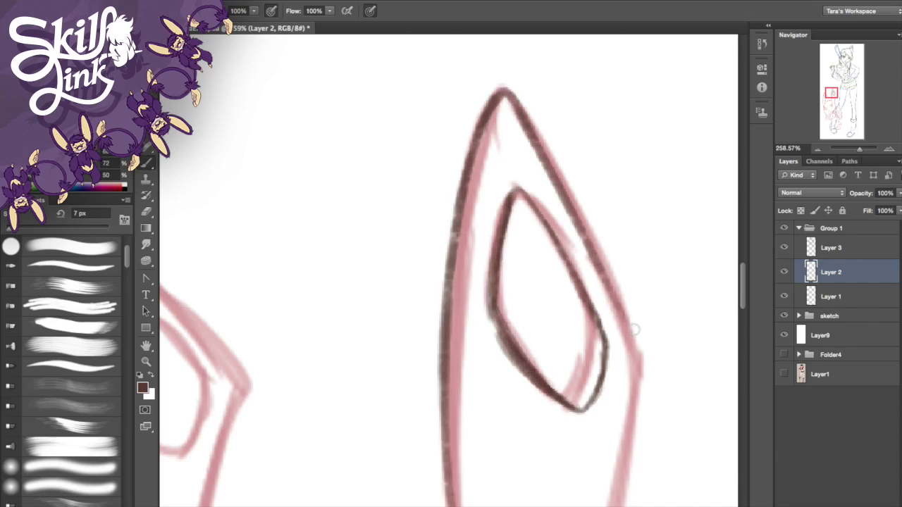
Step: Ink the ear's outer right corner and continue the edge below it
{"action": "left_click_drag", "start_coordinate": [593, 251], "coordinate": [634, 342]}
{"action": "key", "text": "super+z"}
{"action": "mouse_move", "coordinate": [620, 303]}
{"action": "left_mouse_down"}
{"action": "mouse_move", "coordinate": [639, 374]}
{"action": "mouse_move", "coordinate": [617, 492]}
{"action": "left_mouse_up"}
Step: Ink the lower stretch of the taller ear's outer left edge down to the head
{"action": "left_click_drag", "start_coordinate": [711, 496], "coordinate": [615, 191]}
{"action": "left_click_drag", "start_coordinate": [346, 121], "coordinate": [376, 400]}
{"action": "key", "text": "super+z"}
{"action": "mouse_move", "coordinate": [346, 131]}
{"action": "left_mouse_down"}
{"action": "mouse_move", "coordinate": [358, 338]}
{"action": "mouse_move", "coordinate": [382, 412]}
{"action": "left_mouse_up"}
{"action": "key", "text": "ctrl+z"}
Step: Ink the taller ear's right edge from below the corner down to its base, redoing the stroke
{"action": "left_click_drag", "start_coordinate": [534, 165], "coordinate": [498, 316]}
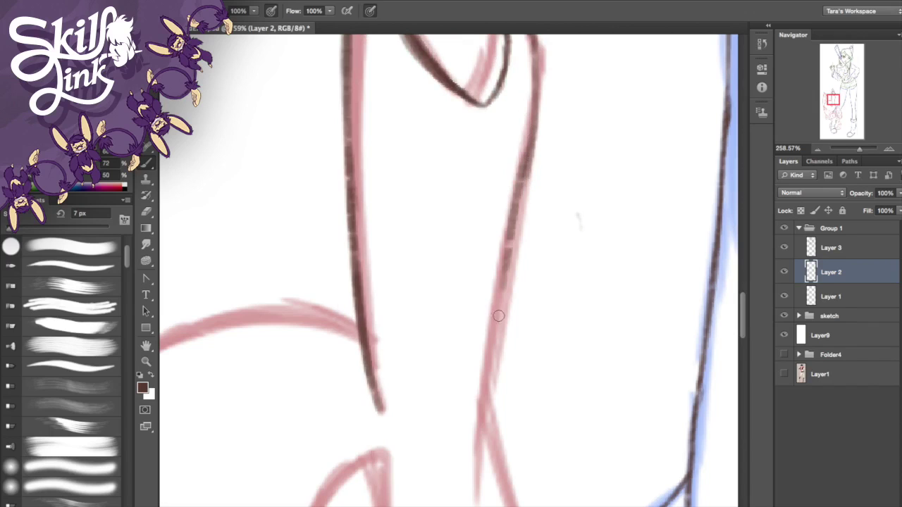
{"action": "key", "text": "ctrl+z"}
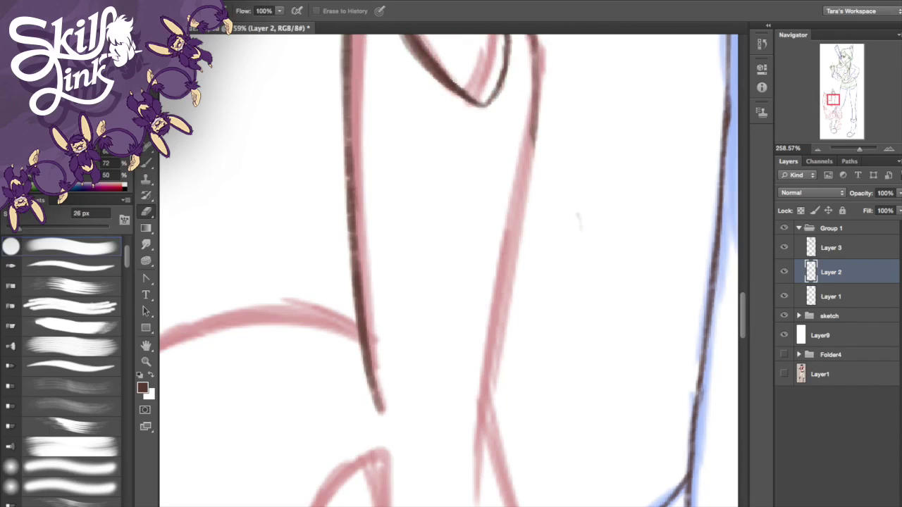
{"action": "left_click_drag", "start_coordinate": [533, 101], "coordinate": [473, 465]}
{"action": "left_click_drag", "start_coordinate": [520, 227], "coordinate": [475, 485]}
Step: Ink the first stretch of the head's right contour below the taller ear's base
{"action": "left_click_drag", "start_coordinate": [835, 100], "coordinate": [837, 108]}
{"action": "mouse_move", "coordinate": [365, 36]}
{"action": "left_mouse_down"}
{"action": "mouse_move", "coordinate": [411, 188]}
{"action": "mouse_move", "coordinate": [431, 223]}
{"action": "left_mouse_up"}
{"action": "left_click_drag", "start_coordinate": [393, 137], "coordinate": [430, 221]}
{"action": "left_click_drag", "start_coordinate": [409, 250], "coordinate": [450, 203]}
{"action": "key", "text": "ctrl+z"}
Step: Ink the arched top of the rabbit's head between the shorter and the taller ear
{"action": "left_click_drag", "start_coordinate": [824, 108], "coordinate": [826, 100]}
{"action": "mouse_move", "coordinate": [360, 487]}
{"action": "left_mouse_down"}
{"action": "mouse_move", "coordinate": [482, 348]}
{"action": "mouse_move", "coordinate": [453, 364]}
{"action": "mouse_move", "coordinate": [629, 310]}
{"action": "left_mouse_up"}
{"action": "key", "text": "ctrl+z"}
{"action": "left_click_drag", "start_coordinate": [434, 386], "coordinate": [582, 310]}
{"action": "key", "text": "ctrl+z"}
{"action": "key", "text": "ctrl+z"}
{"action": "left_click_drag", "start_coordinate": [417, 398], "coordinate": [607, 311]}
{"action": "left_click_drag", "start_coordinate": [512, 332], "coordinate": [664, 322]}
{"action": "key", "text": "ctrl+z"}
Step: Ink the left side of the head down toward the striped oval
{"action": "left_click_drag", "start_coordinate": [826, 114], "coordinate": [827, 110]}
{"action": "mouse_move", "coordinate": [332, 133]}
{"action": "left_mouse_down"}
{"action": "mouse_move", "coordinate": [360, 327]}
{"action": "mouse_move", "coordinate": [433, 448]}
{"action": "left_mouse_up"}
{"action": "left_click_drag", "start_coordinate": [400, 402], "coordinate": [494, 506]}
Step: Continue inking the long right contour of the rabbit downward with overlapping strokes
{"action": "left_click_drag", "start_coordinate": [827, 111], "coordinate": [839, 111]}
{"action": "mouse_move", "coordinate": [363, 194]}
{"action": "left_mouse_down"}
{"action": "mouse_move", "coordinate": [346, 416]}
{"action": "mouse_move", "coordinate": [380, 506]}
{"action": "left_mouse_up"}
{"action": "mouse_move", "coordinate": [339, 233]}
{"action": "left_mouse_down"}
{"action": "mouse_move", "coordinate": [422, 167]}
{"action": "mouse_move", "coordinate": [435, 176]}
{"action": "mouse_move", "coordinate": [567, 411]}
{"action": "left_mouse_up"}
{"action": "key", "text": "ctrl+z"}
{"action": "mouse_move", "coordinate": [452, 176]}
{"action": "left_mouse_down"}
{"action": "mouse_move", "coordinate": [533, 282]}
{"action": "mouse_move", "coordinate": [562, 379]}
{"action": "left_mouse_up"}
{"action": "left_click_drag", "start_coordinate": [533, 293], "coordinate": [592, 490]}
{"action": "key", "text": "ctrl+z"}
{"action": "left_click_drag", "start_coordinate": [540, 317], "coordinate": [582, 492]}
{"action": "key", "text": "ctrl+z"}
{"action": "left_click_drag", "start_coordinate": [551, 353], "coordinate": [590, 506]}
Step: Ink the rounded lower end of the long right contour from both sides
{"action": "mouse_move", "coordinate": [841, 115]}
{"action": "left_mouse_down"}
{"action": "mouse_move", "coordinate": [841, 127]}
{"action": "mouse_move", "coordinate": [843, 118]}
{"action": "left_mouse_up"}
{"action": "left_click_drag", "start_coordinate": [220, 209], "coordinate": [324, 408]}
{"action": "key", "text": "ctrl+z"}
{"action": "mouse_move", "coordinate": [233, 237]}
{"action": "left_mouse_down"}
{"action": "mouse_move", "coordinate": [284, 358]}
{"action": "mouse_move", "coordinate": [374, 463]}
{"action": "left_mouse_up"}
{"action": "key", "text": "ctrl+z"}
{"action": "key", "text": "ctrl+z"}
{"action": "left_click_drag", "start_coordinate": [233, 258], "coordinate": [346, 447]}
{"action": "left_click_drag", "start_coordinate": [300, 395], "coordinate": [430, 491]}
{"action": "left_click_drag", "start_coordinate": [467, 275], "coordinate": [456, 462]}
{"action": "key", "text": "ctrl+z"}
{"action": "key", "text": "ctrl+z"}
{"action": "mouse_move", "coordinate": [468, 287]}
{"action": "left_mouse_down"}
{"action": "mouse_move", "coordinate": [471, 425]}
{"action": "mouse_move", "coordinate": [427, 471]}
{"action": "mouse_move", "coordinate": [352, 451]}
{"action": "left_mouse_up"}
{"action": "mouse_move", "coordinate": [438, 471]}
{"action": "left_mouse_down"}
{"action": "mouse_move", "coordinate": [362, 468]}
{"action": "mouse_move", "coordinate": [341, 441]}
{"action": "left_mouse_up"}
{"action": "left_click", "coordinate": [827, 120]}
{"action": "left_click_drag", "start_coordinate": [826, 120], "coordinate": [833, 115]}
{"action": "mouse_move", "coordinate": [201, 312]}
{"action": "left_mouse_down"}
{"action": "mouse_move", "coordinate": [334, 215]}
{"action": "mouse_move", "coordinate": [493, 164]}
{"action": "left_mouse_up"}
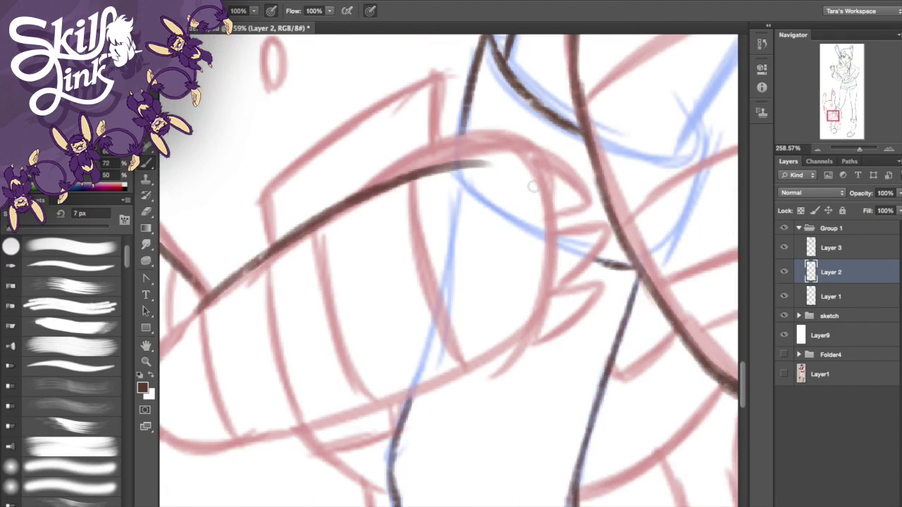
{"action": "left_click_drag", "start_coordinate": [434, 170], "coordinate": [546, 181]}
{"action": "left_click_drag", "start_coordinate": [499, 164], "coordinate": [542, 176]}
{"action": "key", "text": "ctrl+alt+z"}
{"action": "key", "text": "ctrl+alt+z"}
{"action": "key", "text": "ctrl+alt+z"}
{"action": "key", "text": "ctrl+alt+z"}
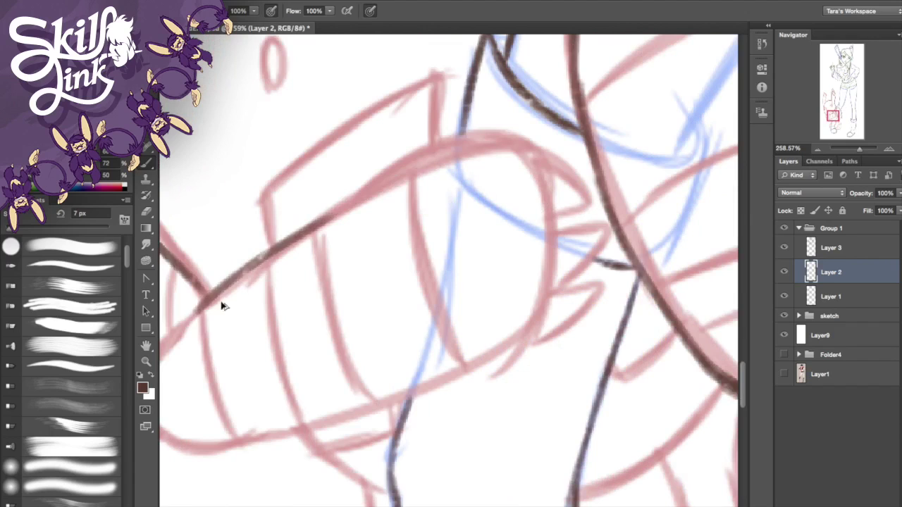
Step: Ink the upper edge of the striped oval from its lower left up to the top of its curve
{"action": "left_click_drag", "start_coordinate": [183, 328], "coordinate": [339, 205]}
{"action": "left_click_drag", "start_coordinate": [223, 292], "coordinate": [448, 161]}
{"action": "key", "text": "ctrl+z"}
{"action": "left_click_drag", "start_coordinate": [245, 264], "coordinate": [384, 171]}
{"action": "key", "text": "ctrl+z"}
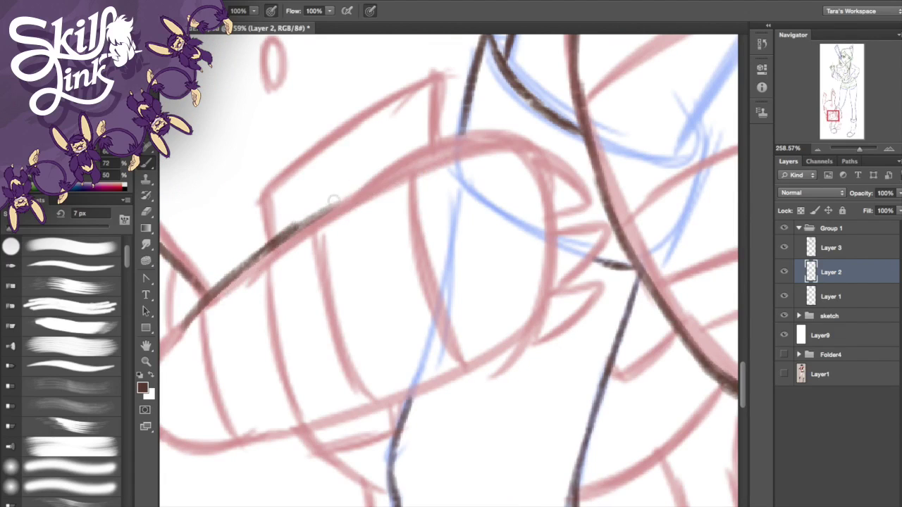
{"action": "left_click_drag", "start_coordinate": [296, 226], "coordinate": [403, 165]}
{"action": "left_click_drag", "start_coordinate": [349, 194], "coordinate": [494, 144]}
{"action": "key", "text": "ctrl+z"}
{"action": "left_click_drag", "start_coordinate": [392, 167], "coordinate": [518, 134]}
{"action": "key", "text": "ctrl+z"}
{"action": "left_click_drag", "start_coordinate": [358, 188], "coordinate": [488, 136]}
Step: Ink the rounded right end of the striped oval, following the sketch down to its lower corner
{"action": "left_click_drag", "start_coordinate": [417, 154], "coordinate": [565, 192]}
{"action": "left_click_drag", "start_coordinate": [544, 158], "coordinate": [563, 247]}
{"action": "key", "text": "ctrl+z"}
{"action": "left_click_drag", "start_coordinate": [510, 151], "coordinate": [569, 207]}
{"action": "key", "text": "ctrl+z"}
{"action": "left_click_drag", "start_coordinate": [544, 162], "coordinate": [563, 286]}
{"action": "left_click_drag", "start_coordinate": [566, 194], "coordinate": [569, 251]}
{"action": "key", "text": "ctrl+z"}
{"action": "key", "text": "ctrl+z"}
{"action": "left_click_drag", "start_coordinate": [552, 171], "coordinate": [568, 269]}
{"action": "left_click_drag", "start_coordinate": [570, 192], "coordinate": [551, 298]}
{"action": "key", "text": "ctrl+z"}
{"action": "left_click_drag", "start_coordinate": [572, 201], "coordinate": [544, 308]}
{"action": "left_click_drag", "start_coordinate": [571, 242], "coordinate": [524, 330]}
Step: Ink the lower edge of the striped oval from its right end toward the left
{"action": "left_click_drag", "start_coordinate": [547, 303], "coordinate": [412, 389]}
{"action": "key", "text": "ctrl+z"}
{"action": "key", "text": "ctrl+z"}
{"action": "left_click_drag", "start_coordinate": [495, 352], "coordinate": [293, 427]}
{"action": "key", "text": "ctrl+z"}
{"action": "mouse_move", "coordinate": [548, 296]}
{"action": "left_mouse_down"}
{"action": "mouse_move", "coordinate": [510, 334]}
{"action": "mouse_move", "coordinate": [396, 389]}
{"action": "left_mouse_up"}
{"action": "key", "text": "ctrl+z"}
{"action": "key", "text": "ctrl+z"}
{"action": "left_click_drag", "start_coordinate": [465, 370], "coordinate": [284, 427]}
{"action": "left_click_drag", "start_coordinate": [423, 382], "coordinate": [236, 432]}
Step: Ink the rounded left end of the striped oval, joining its upper and lower edges
{"action": "left_click_drag", "start_coordinate": [834, 113], "coordinate": [828, 116]}
{"action": "left_click_drag", "start_coordinate": [520, 134], "coordinate": [445, 225]}
{"action": "key", "text": "ctrl+z"}
{"action": "left_click_drag", "start_coordinate": [546, 122], "coordinate": [437, 231]}
{"action": "left_click_drag", "start_coordinate": [486, 181], "coordinate": [437, 277]}
{"action": "key", "text": "ctrl+z"}
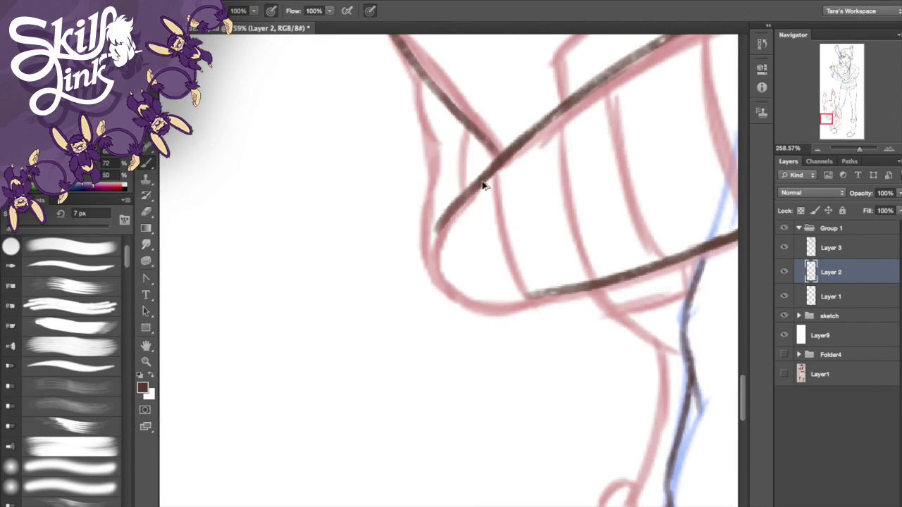
{"action": "key", "text": "ctrl+z"}
{"action": "left_click_drag", "start_coordinate": [521, 136], "coordinate": [447, 241]}
{"action": "mouse_move", "coordinate": [459, 206]}
{"action": "left_mouse_down"}
{"action": "mouse_move", "coordinate": [478, 272]}
{"action": "mouse_move", "coordinate": [575, 285]}
{"action": "left_mouse_up"}
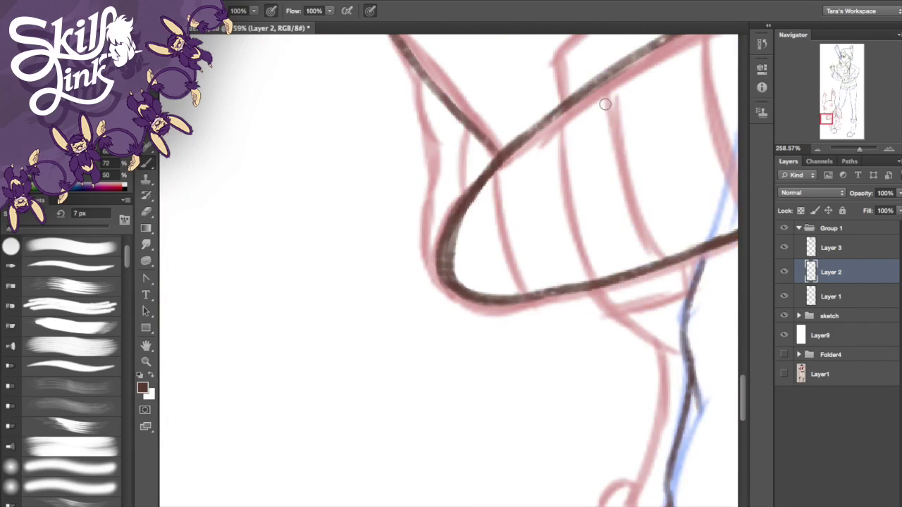
{"action": "left_click_drag", "start_coordinate": [480, 190], "coordinate": [599, 85]}
Step: Reduce the brush size to 4 px and ink the body's lower-right curve and both sides of the hanging limb
{"action": "left_click_drag", "start_coordinate": [833, 110], "coordinate": [835, 119]}
{"action": "key", "text": "bracketleft"}
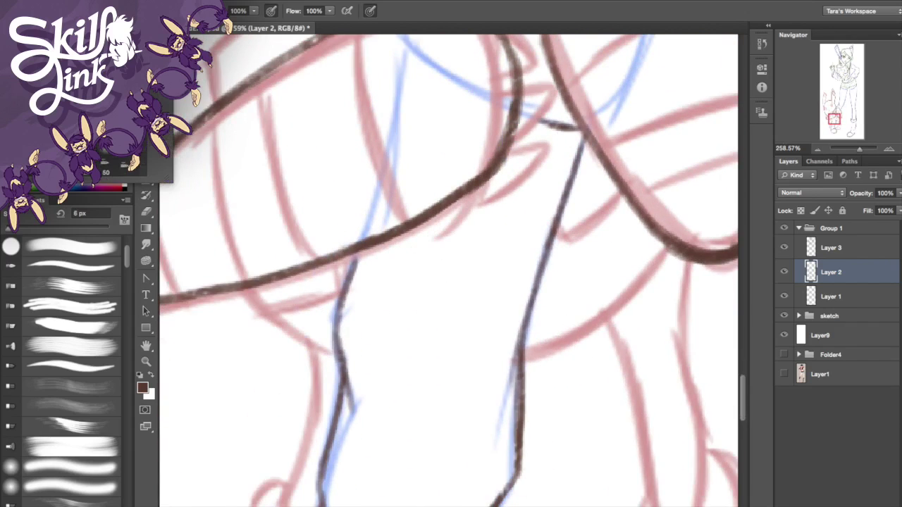
{"action": "left_click_drag", "start_coordinate": [529, 355], "coordinate": [662, 258]}
{"action": "left_click_drag", "start_coordinate": [607, 319], "coordinate": [646, 452]}
{"action": "left_click_drag", "start_coordinate": [690, 260], "coordinate": [690, 389]}
Step: Extend the hanging limb's sides downward and mark its rounded tip
{"action": "left_click", "coordinate": [835, 124]}
{"action": "mouse_move", "coordinate": [611, 199]}
{"action": "left_mouse_down"}
{"action": "mouse_move", "coordinate": [632, 309]}
{"action": "mouse_move", "coordinate": [646, 322]}
{"action": "left_mouse_up"}
{"action": "key", "text": "ctrl+z"}
{"action": "left_click_drag", "start_coordinate": [657, 144], "coordinate": [689, 282]}
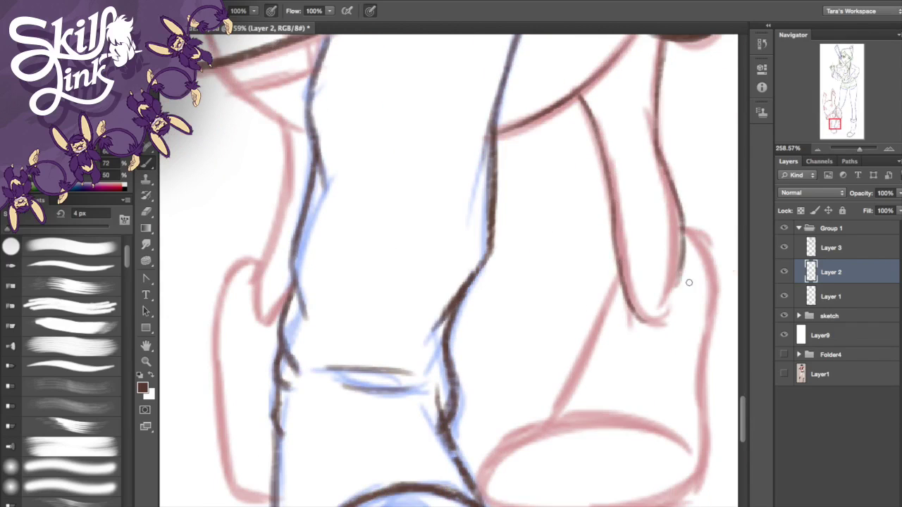
{"action": "left_click_drag", "start_coordinate": [637, 330], "coordinate": [656, 329]}
Step: Ink the right foot's slanted left edge and long right edge, and thicken the limb's right side
{"action": "mouse_move", "coordinate": [621, 272]}
{"action": "left_mouse_down"}
{"action": "mouse_move", "coordinate": [587, 365]}
{"action": "mouse_move", "coordinate": [556, 416]}
{"action": "left_mouse_up"}
{"action": "left_click_drag", "start_coordinate": [678, 194], "coordinate": [680, 276]}
{"action": "left_click_drag", "start_coordinate": [669, 177], "coordinate": [685, 272]}
{"action": "mouse_move", "coordinate": [688, 231]}
{"action": "left_mouse_down"}
{"action": "mouse_move", "coordinate": [716, 302]}
{"action": "mouse_move", "coordinate": [710, 283]}
{"action": "mouse_move", "coordinate": [699, 451]}
{"action": "mouse_move", "coordinate": [682, 494]}
{"action": "mouse_move", "coordinate": [666, 501]}
{"action": "left_mouse_up"}
{"action": "key", "text": "ctrl+z"}
Step: Ink the arched toe line across the right foot, including its left side
{"action": "scroll", "coordinate": [487, 319], "scroll_direction": "down", "scroll_amount": 5}
{"action": "left_click_drag", "start_coordinate": [457, 315], "coordinate": [559, 256]}
{"action": "left_click_drag", "start_coordinate": [465, 313], "coordinate": [561, 256]}
{"action": "mouse_move", "coordinate": [495, 283]}
{"action": "left_mouse_down"}
{"action": "mouse_move", "coordinate": [584, 255]}
{"action": "mouse_move", "coordinate": [656, 287]}
{"action": "left_mouse_up"}
{"action": "key", "text": "ctrl+alt+z"}
{"action": "key", "text": "ctrl+alt+z"}
{"action": "left_click_drag", "start_coordinate": [610, 266], "coordinate": [653, 285]}
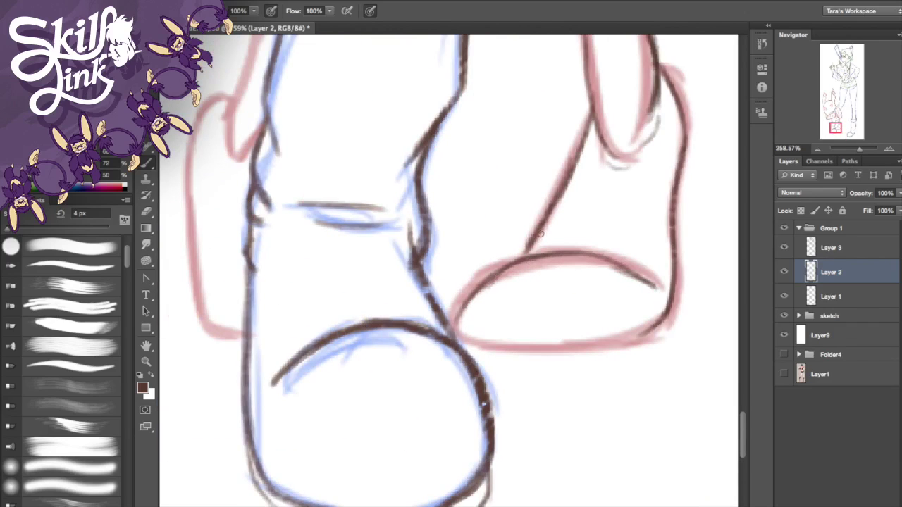
{"action": "mouse_move", "coordinate": [458, 321]}
{"action": "left_mouse_down"}
{"action": "mouse_move", "coordinate": [493, 276]}
{"action": "mouse_move", "coordinate": [527, 258]}
{"action": "left_mouse_up"}
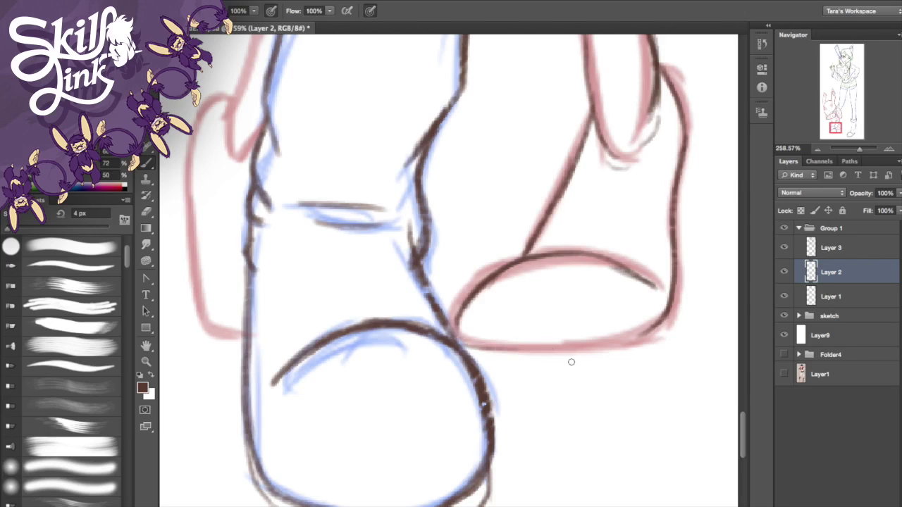
Step: Ink the underside of the right foot with the Brush tool, closing it at the right corner
{"action": "key", "text": "a"}
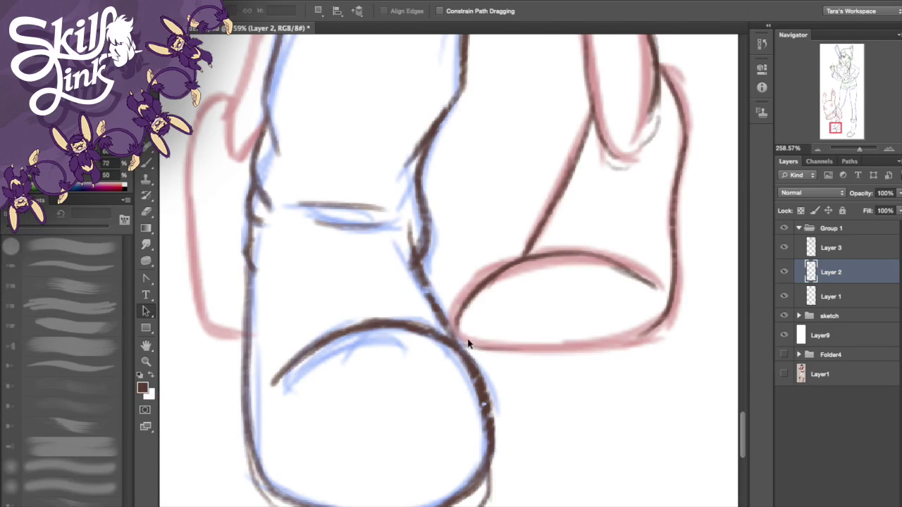
{"action": "left_click", "coordinate": [147, 162]}
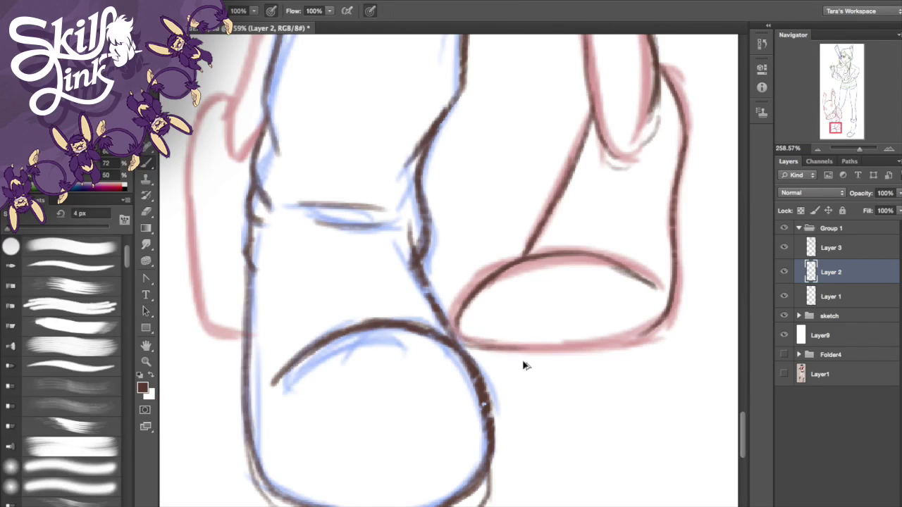
{"action": "left_click_drag", "start_coordinate": [459, 326], "coordinate": [539, 351]}
{"action": "key", "text": "alt+super+z"}
{"action": "key", "text": "alt+super+z"}
{"action": "left_click_drag", "start_coordinate": [499, 350], "coordinate": [593, 345]}
{"action": "mouse_move", "coordinate": [545, 349]}
{"action": "left_mouse_down"}
{"action": "mouse_move", "coordinate": [629, 330]}
{"action": "mouse_move", "coordinate": [611, 343]}
{"action": "left_mouse_up"}
{"action": "key", "text": "alt+super+z"}
{"action": "left_click_drag", "start_coordinate": [659, 325], "coordinate": [608, 342]}
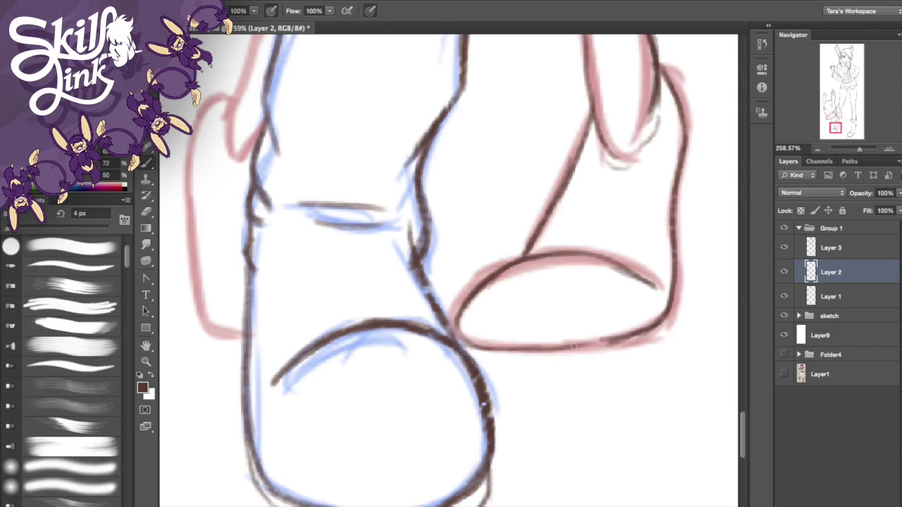
Step: Ink the left foot's outer edge, plus the body curve and limb edge beneath the striped oval
{"action": "mouse_move", "coordinate": [215, 100]}
{"action": "left_mouse_down"}
{"action": "mouse_move", "coordinate": [192, 179]}
{"action": "mouse_move", "coordinate": [196, 310]}
{"action": "mouse_move", "coordinate": [258, 329]}
{"action": "mouse_move", "coordinate": [247, 332]}
{"action": "left_mouse_up"}
{"action": "left_click_drag", "start_coordinate": [577, 53], "coordinate": [577, 470]}
{"action": "left_click_drag", "start_coordinate": [576, 258], "coordinate": [716, 178]}
{"action": "left_click_drag", "start_coordinate": [367, 270], "coordinate": [409, 298]}
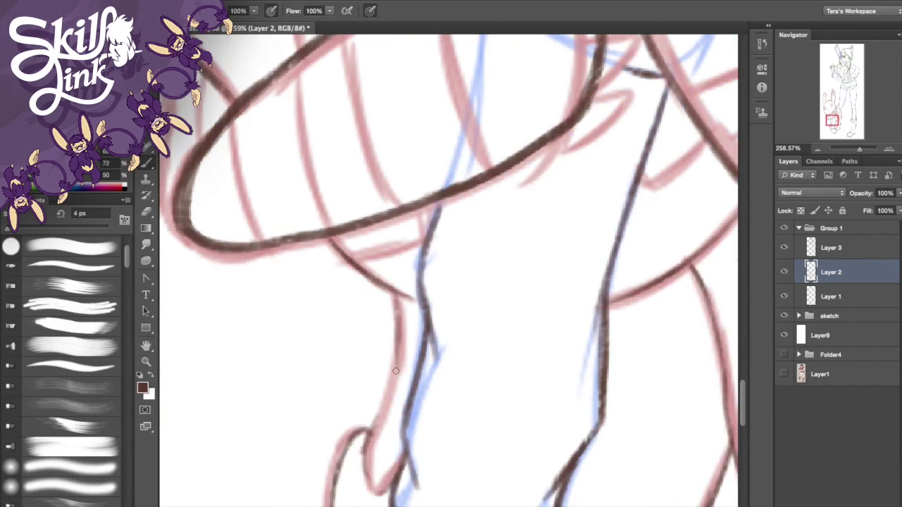
{"action": "left_click_drag", "start_coordinate": [400, 350], "coordinate": [366, 448]}
Step: Ink the narrow shape hanging from the head's left side beside the striped oval's left end
{"action": "left_click_drag", "start_coordinate": [831, 110], "coordinate": [827, 117]}
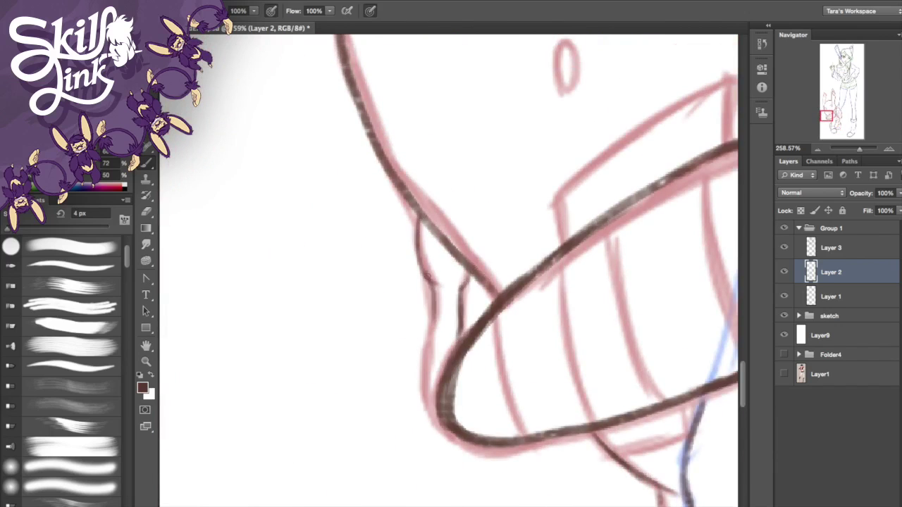
{"action": "left_click_drag", "start_coordinate": [426, 279], "coordinate": [430, 396]}
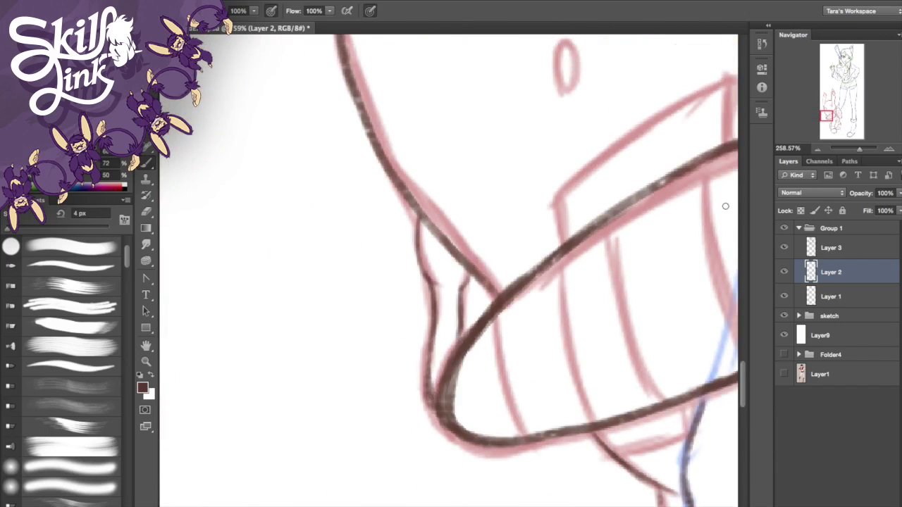
Step: Ink the inner-ear oval of the shorter ear
{"action": "left_click_drag", "start_coordinate": [827, 112], "coordinate": [827, 99]}
{"action": "left_click_drag", "start_coordinate": [327, 52], "coordinate": [348, 163]}
{"action": "key", "text": "ctrl+z"}
{"action": "mouse_move", "coordinate": [320, 115]}
{"action": "left_mouse_down"}
{"action": "mouse_move", "coordinate": [380, 156]}
{"action": "mouse_move", "coordinate": [369, 67]}
{"action": "left_mouse_up"}
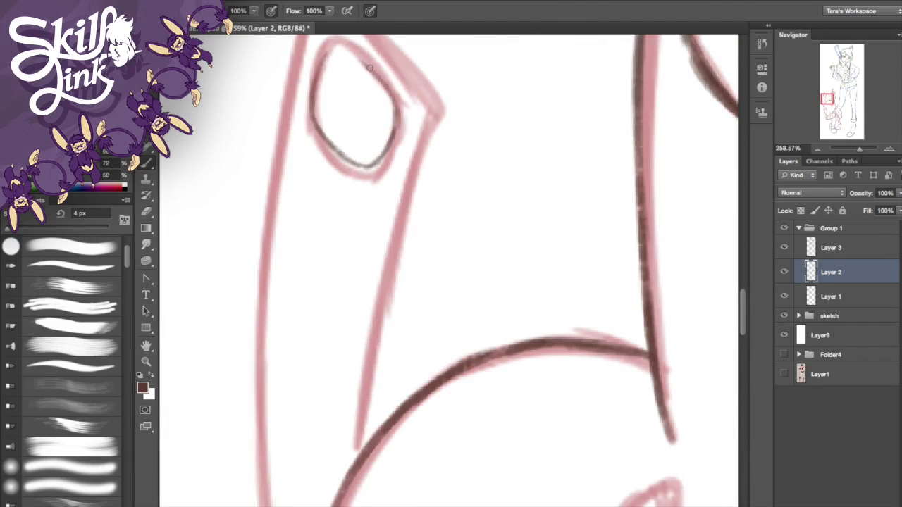
Step: Ink the shorter ear's right side, from its corner down to the head and from the tip to the corner
{"action": "mouse_move", "coordinate": [441, 108]}
{"action": "left_mouse_down"}
{"action": "mouse_move", "coordinate": [382, 341]}
{"action": "mouse_move", "coordinate": [361, 485]}
{"action": "mouse_move", "coordinate": [359, 451]}
{"action": "left_mouse_up"}
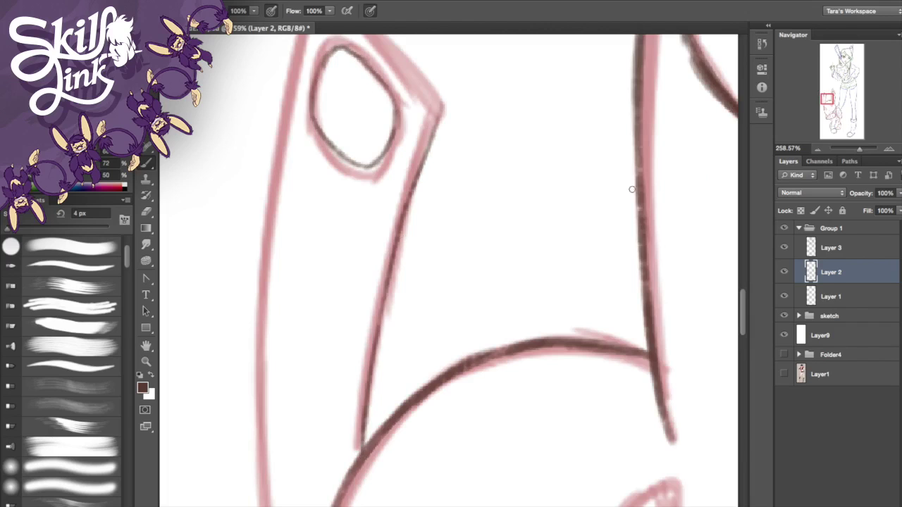
{"action": "left_click_drag", "start_coordinate": [829, 97], "coordinate": [828, 96]}
{"action": "left_click_drag", "start_coordinate": [352, 40], "coordinate": [466, 162]}
{"action": "left_click_drag", "start_coordinate": [423, 112], "coordinate": [460, 159]}
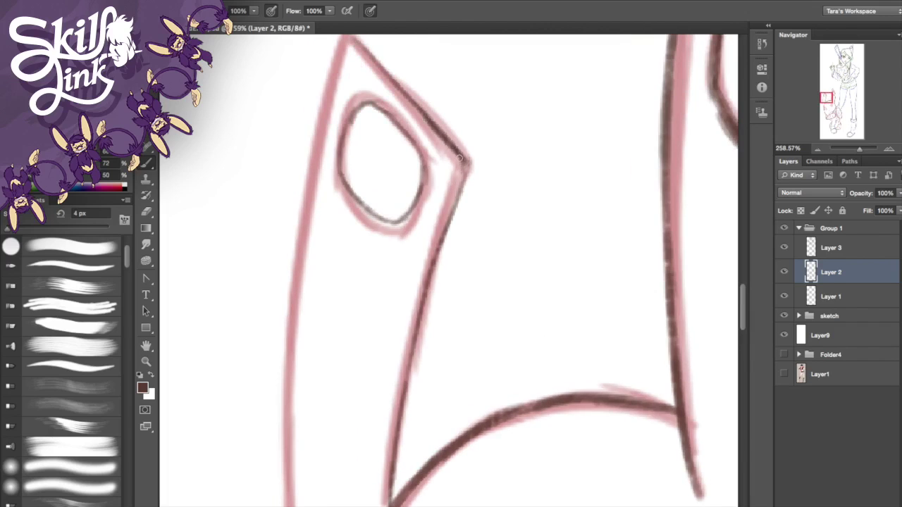
Step: Ink the shorter ear's long outer side from its tip down toward the head
{"action": "left_click_drag", "start_coordinate": [348, 40], "coordinate": [308, 228]}
{"action": "left_click_drag", "start_coordinate": [319, 148], "coordinate": [291, 316]}
{"action": "key", "text": "ctrl+z"}
{"action": "left_click_drag", "start_coordinate": [320, 142], "coordinate": [288, 467]}
{"action": "left_click_drag", "start_coordinate": [296, 338], "coordinate": [294, 503]}
{"action": "left_click_drag", "start_coordinate": [826, 97], "coordinate": [828, 98]}
{"action": "left_click_drag", "start_coordinate": [244, 220], "coordinate": [228, 504]}
Step: Ink the rabbit's left eye with its iris curve and filled pupil, and outline the small oval nose
{"action": "left_click_drag", "start_coordinate": [825, 119], "coordinate": [827, 107]}
{"action": "mouse_move", "coordinate": [287, 88]}
{"action": "left_mouse_down"}
{"action": "mouse_move", "coordinate": [306, 255]}
{"action": "mouse_move", "coordinate": [330, 340]}
{"action": "mouse_move", "coordinate": [436, 419]}
{"action": "left_mouse_up"}
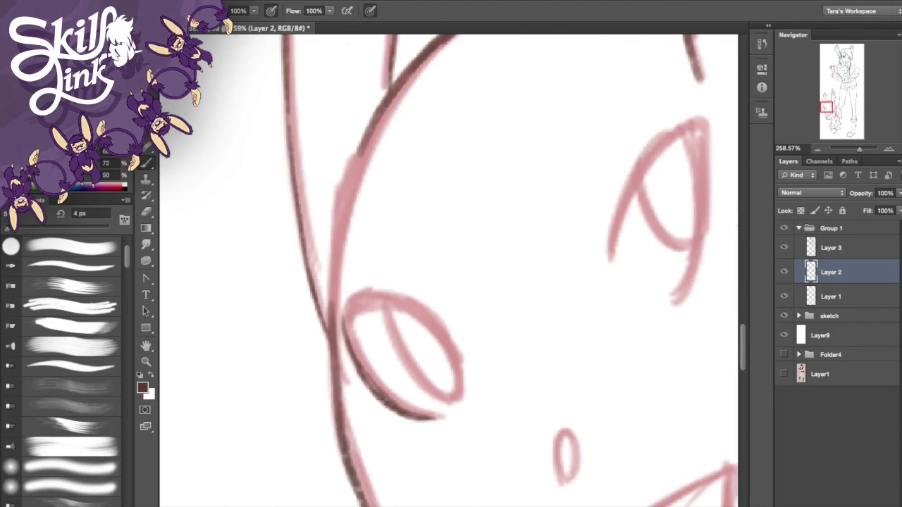
{"action": "left_click_drag", "start_coordinate": [392, 298], "coordinate": [457, 372]}
{"action": "mouse_move", "coordinate": [448, 331]}
{"action": "left_mouse_down"}
{"action": "mouse_move", "coordinate": [420, 294]}
{"action": "mouse_move", "coordinate": [387, 304]}
{"action": "mouse_move", "coordinate": [454, 398]}
{"action": "left_mouse_up"}
{"action": "left_click_drag", "start_coordinate": [423, 344], "coordinate": [448, 386]}
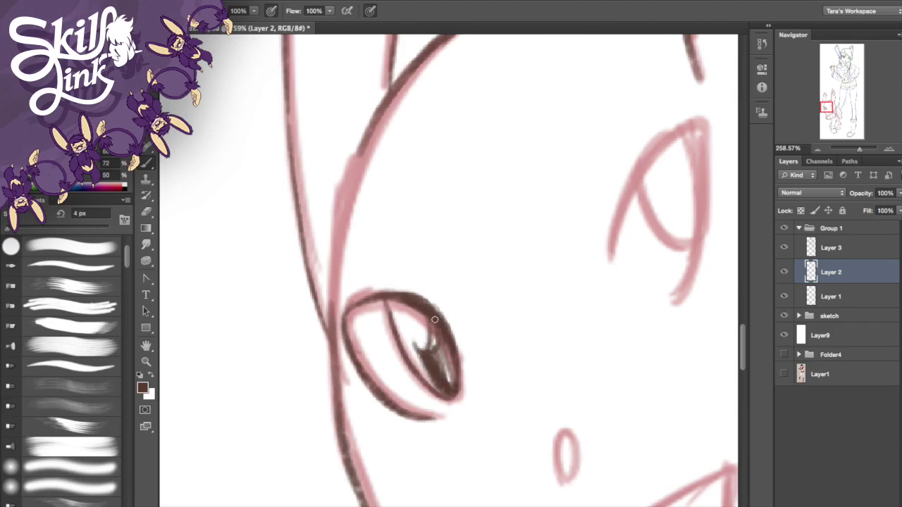
{"action": "left_click_drag", "start_coordinate": [435, 325], "coordinate": [451, 384]}
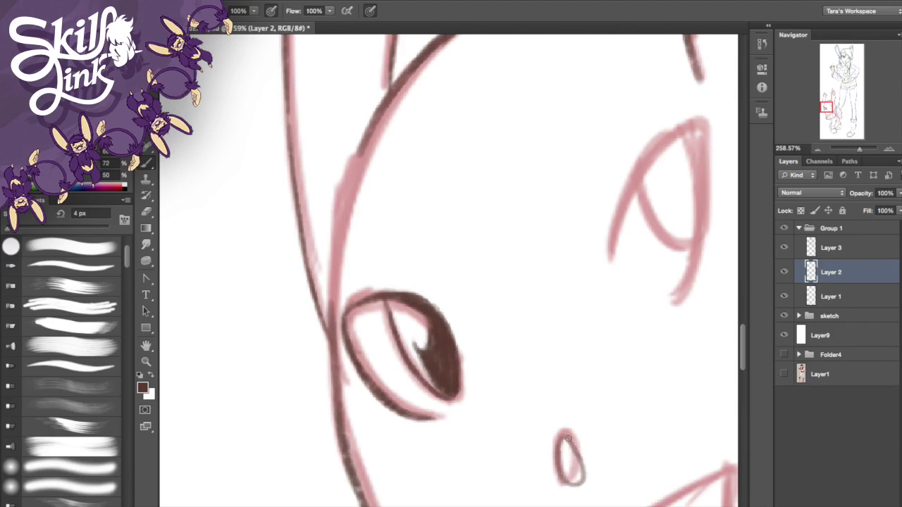
Step: Ink the rabbit's right eye with its thick upper lid, iris curve, filled pupil and tapering outer edge
{"action": "mouse_move", "coordinate": [615, 259]}
{"action": "left_mouse_down"}
{"action": "mouse_move", "coordinate": [624, 208]}
{"action": "mouse_move", "coordinate": [679, 134]}
{"action": "mouse_move", "coordinate": [695, 131]}
{"action": "mouse_move", "coordinate": [682, 132]}
{"action": "mouse_move", "coordinate": [620, 214]}
{"action": "left_mouse_up"}
{"action": "left_click_drag", "start_coordinate": [647, 154], "coordinate": [618, 261]}
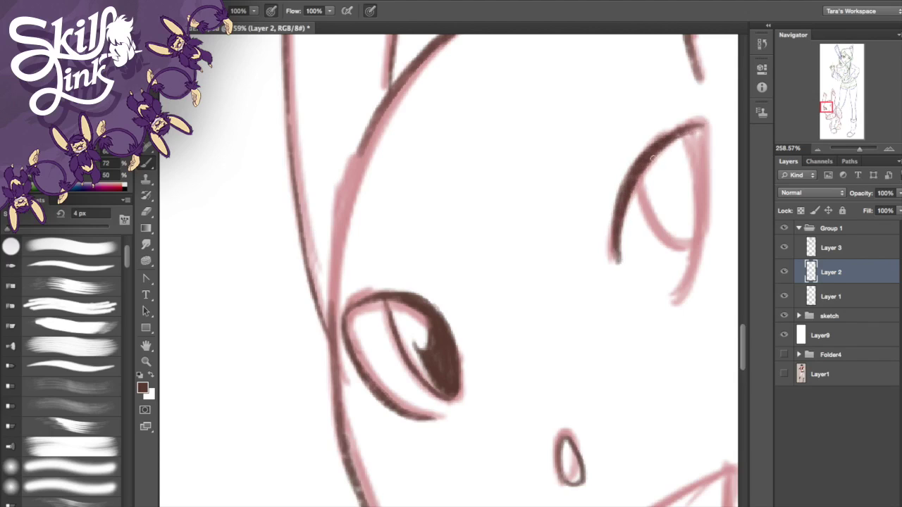
{"action": "mouse_move", "coordinate": [706, 140]}
{"action": "left_mouse_down"}
{"action": "mouse_move", "coordinate": [700, 240]}
{"action": "mouse_move", "coordinate": [669, 290]}
{"action": "left_mouse_up"}
{"action": "mouse_move", "coordinate": [641, 188]}
{"action": "left_mouse_down"}
{"action": "mouse_move", "coordinate": [673, 248]}
{"action": "mouse_move", "coordinate": [689, 143]}
{"action": "mouse_move", "coordinate": [675, 201]}
{"action": "left_mouse_up"}
{"action": "mouse_move", "coordinate": [685, 150]}
{"action": "left_mouse_down"}
{"action": "mouse_move", "coordinate": [678, 169]}
{"action": "mouse_move", "coordinate": [694, 233]}
{"action": "left_mouse_up"}
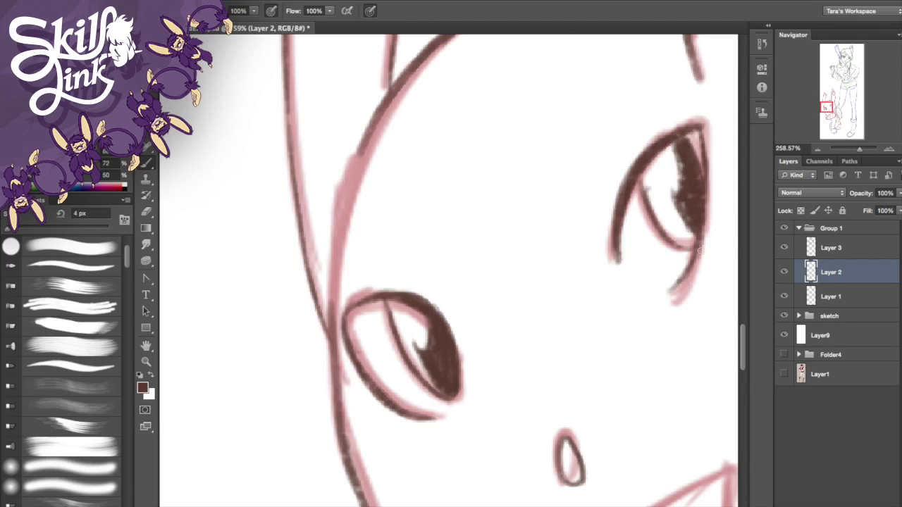
Step: Ink the angular shape above the slanted striped oval and the four curved stripes inside that oval
{"action": "left_click_drag", "start_coordinate": [829, 113], "coordinate": [830, 121]}
{"action": "left_click_drag", "start_coordinate": [500, 252], "coordinate": [670, 143]}
{"action": "left_click_drag", "start_coordinate": [438, 371], "coordinate": [459, 492]}
{"action": "left_click_drag", "start_coordinate": [443, 410], "coordinate": [474, 492]}
{"action": "mouse_move", "coordinate": [510, 309]}
{"action": "left_mouse_down"}
{"action": "mouse_move", "coordinate": [526, 410]}
{"action": "mouse_move", "coordinate": [534, 451]}
{"action": "left_mouse_up"}
{"action": "left_click_drag", "start_coordinate": [513, 380], "coordinate": [555, 473]}
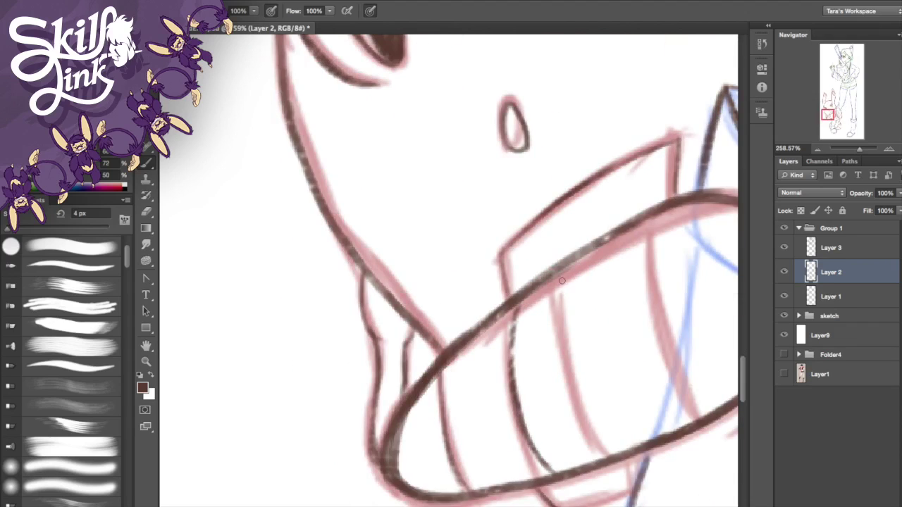
{"action": "left_click_drag", "start_coordinate": [562, 280], "coordinate": [608, 449]}
{"action": "left_click_drag", "start_coordinate": [646, 214], "coordinate": [703, 408]}
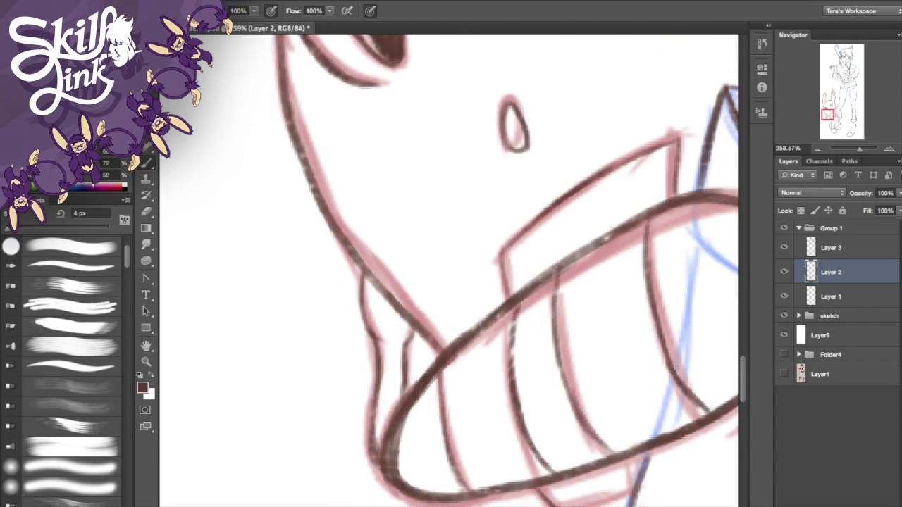
{"action": "left_click_drag", "start_coordinate": [647, 219], "coordinate": [499, 308]}
Step: Ink the pointed claws around the top of the upright oval and the four curved stripes across it
{"action": "left_click_drag", "start_coordinate": [837, 115], "coordinate": [835, 112]}
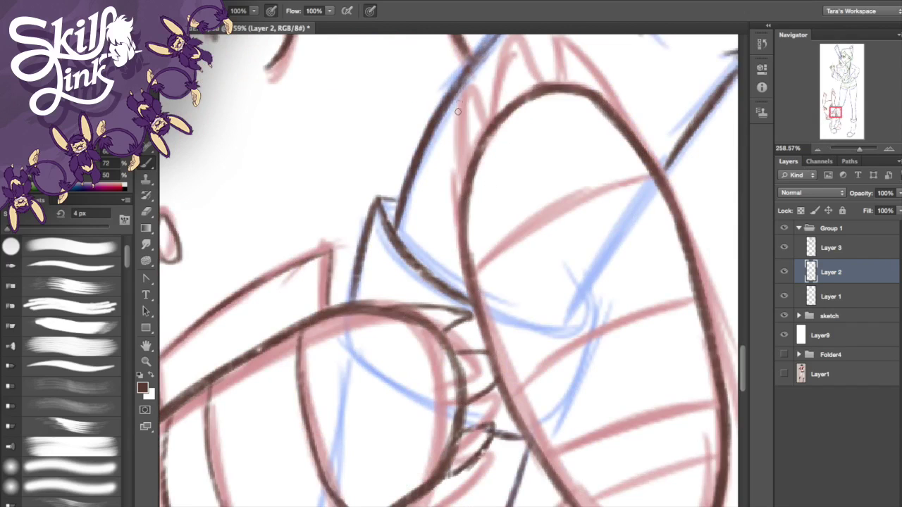
{"action": "left_click_drag", "start_coordinate": [459, 101], "coordinate": [462, 185]}
{"action": "mouse_move", "coordinate": [564, 79]}
{"action": "left_mouse_down"}
{"action": "mouse_move", "coordinate": [606, 101]}
{"action": "mouse_move", "coordinate": [476, 281]}
{"action": "left_mouse_up"}
{"action": "left_click_drag", "start_coordinate": [424, 267], "coordinate": [469, 246]}
{"action": "mouse_move", "coordinate": [389, 441]}
{"action": "left_mouse_down"}
{"action": "mouse_move", "coordinate": [437, 403]}
{"action": "mouse_move", "coordinate": [567, 347]}
{"action": "mouse_move", "coordinate": [486, 361]}
{"action": "mouse_move", "coordinate": [420, 409]}
{"action": "mouse_move", "coordinate": [478, 91]}
{"action": "mouse_move", "coordinate": [395, 116]}
{"action": "left_mouse_up"}
{"action": "mouse_move", "coordinate": [401, 253]}
{"action": "left_mouse_down"}
{"action": "mouse_move", "coordinate": [476, 198]}
{"action": "mouse_move", "coordinate": [579, 172]}
{"action": "left_mouse_up"}
{"action": "left_click_drag", "start_coordinate": [438, 313], "coordinate": [586, 255]}
{"action": "left_click_drag", "start_coordinate": [607, 324], "coordinate": [482, 368]}
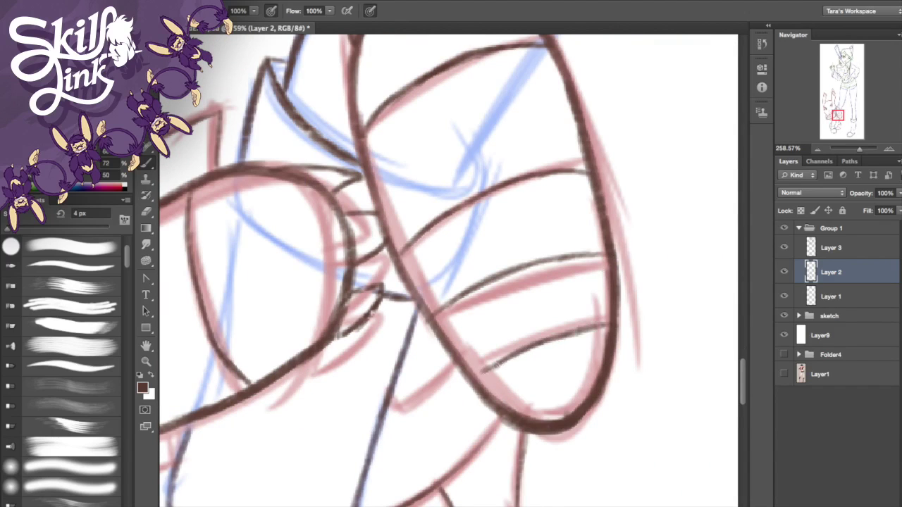
Step: Ink the angular edge beside the upright oval's lower end and the short curve beneath the slanted oval
{"action": "left_click_drag", "start_coordinate": [393, 399], "coordinate": [459, 368]}
{"action": "left_click_drag", "start_coordinate": [833, 133], "coordinate": [833, 118]}
{"action": "left_click_drag", "start_coordinate": [401, 310], "coordinate": [352, 336]}
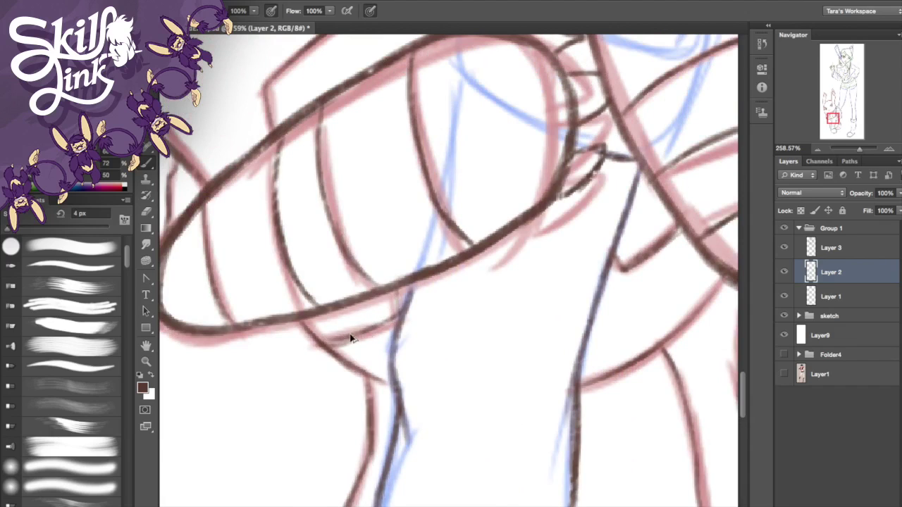
Step: Hide the sketch group and fit the whole drawing on screen to check the line art
{"action": "left_click", "coordinate": [784, 316]}
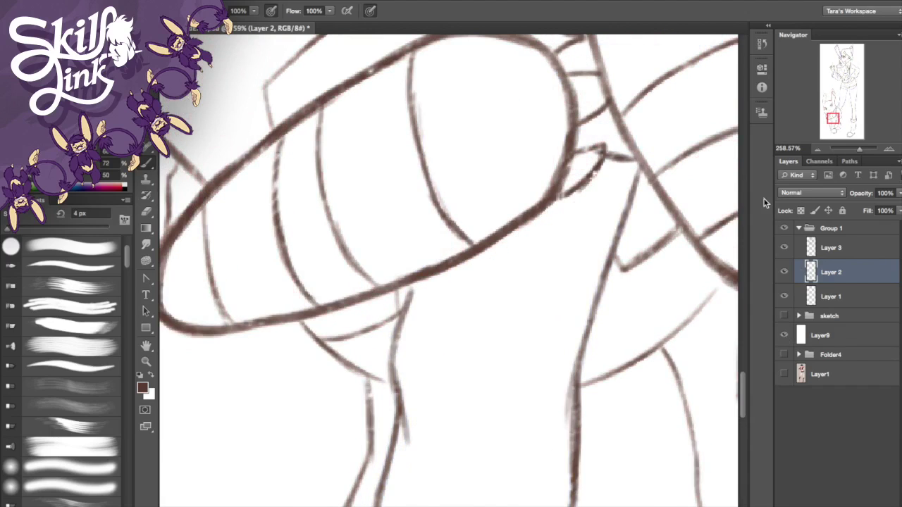
{"action": "key", "text": "z"}
{"action": "right_click", "coordinate": [191, 329]}
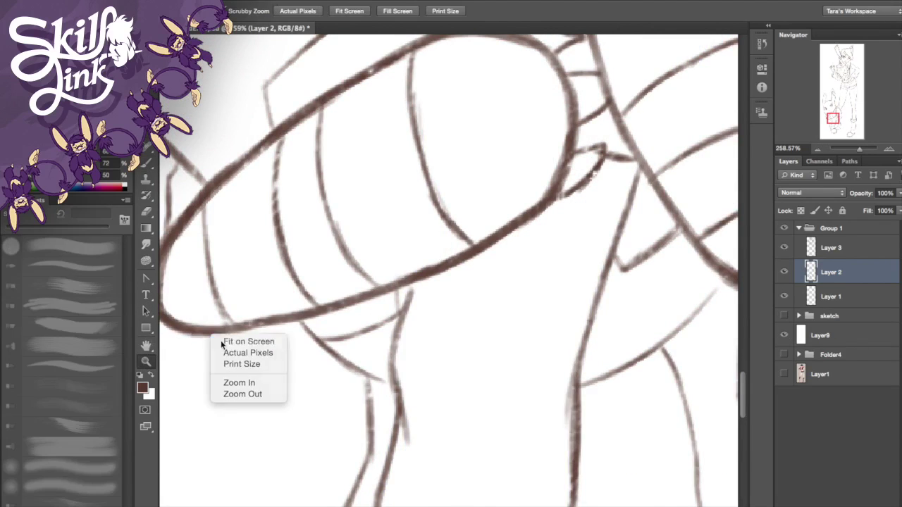
{"action": "left_click", "coordinate": [224, 341]}
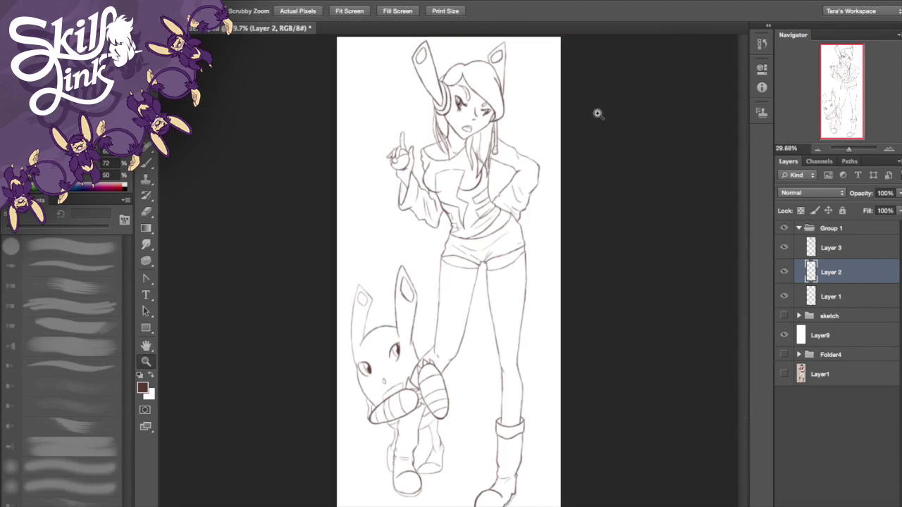
Step: Show the sketch group again and ink the missing part of the head outline above the rabbit's left eye
{"action": "left_click_drag", "start_coordinate": [849, 149], "coordinate": [851, 148]}
{"action": "left_click_drag", "start_coordinate": [827, 111], "coordinate": [820, 114]}
{"action": "left_click", "coordinate": [784, 316]}
{"action": "left_click", "coordinate": [854, 148]}
{"action": "left_click", "coordinate": [146, 164]}
{"action": "left_click_drag", "start_coordinate": [854, 149], "coordinate": [859, 149]}
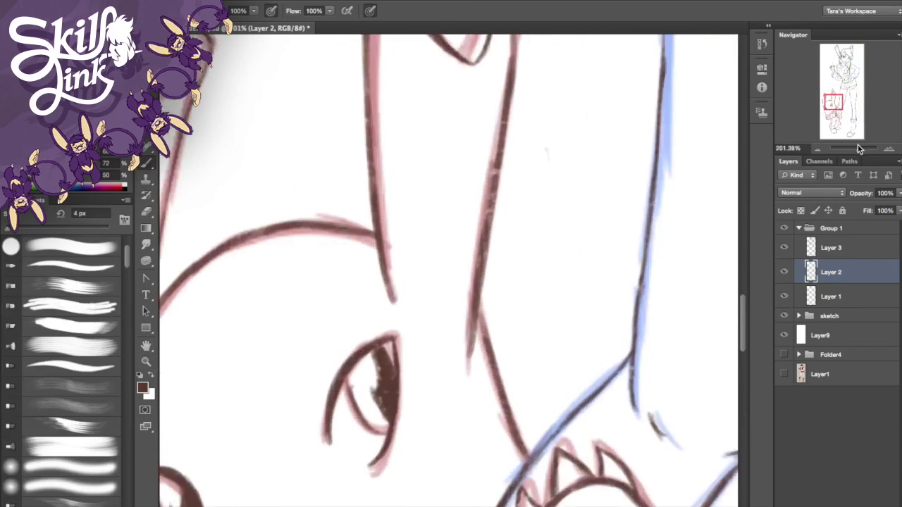
{"action": "left_click_drag", "start_coordinate": [828, 103], "coordinate": [821, 108]}
{"action": "left_click_drag", "start_coordinate": [376, 69], "coordinate": [341, 186]}
{"action": "left_click_drag", "start_coordinate": [365, 85], "coordinate": [339, 201]}
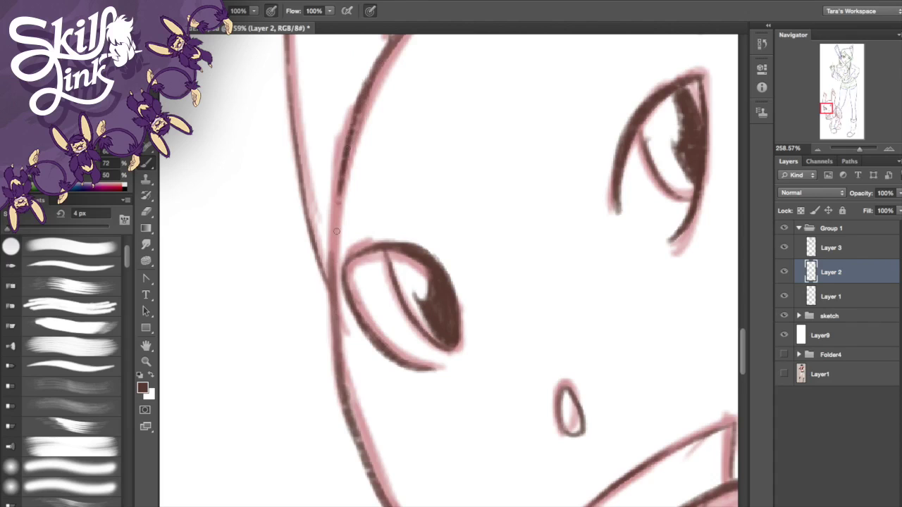
Step: Turn off the sketch group's visibility and display the full canvas with only the line art
{"action": "left_click_drag", "start_coordinate": [859, 149], "coordinate": [852, 150]}
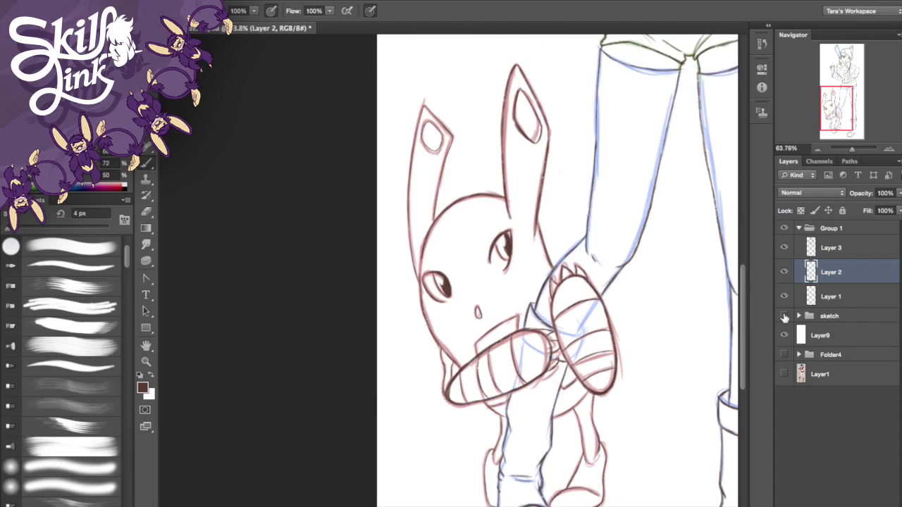
{"action": "left_click", "coordinate": [784, 315]}
{"action": "left_click", "coordinate": [145, 363]}
{"action": "right_click", "coordinate": [344, 305]}
{"action": "left_click", "coordinate": [340, 317]}
{"action": "right_click", "coordinate": [420, 280]}
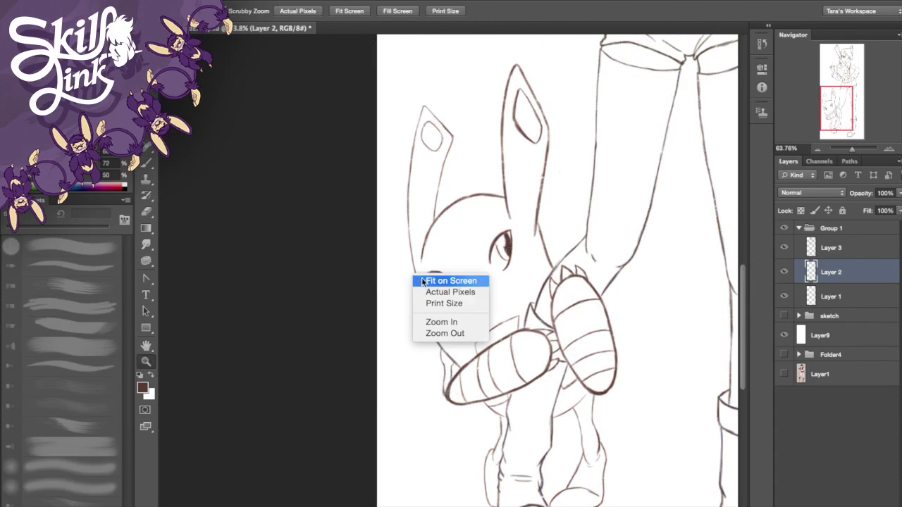
{"action": "left_click", "coordinate": [444, 280]}
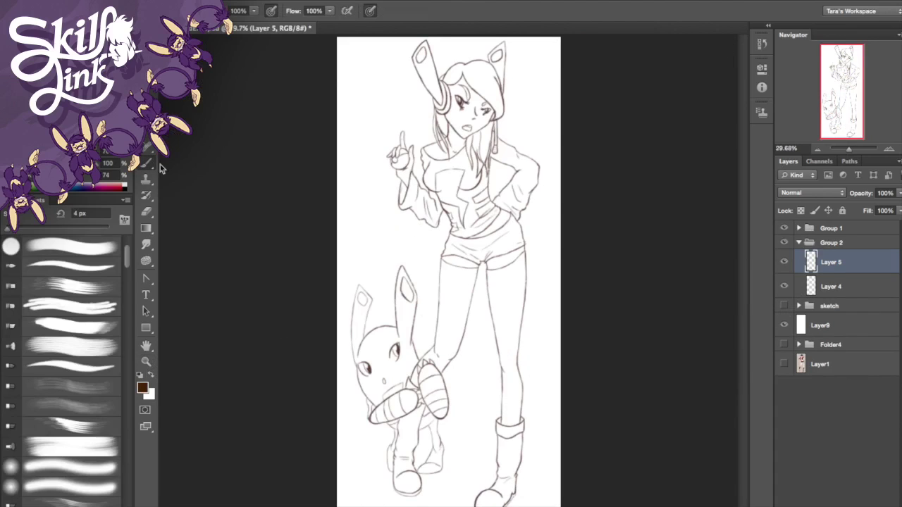
Step: Choose the textured 17 px brush preset for working on Layer 5
{"action": "scroll", "coordinate": [116, 303], "scroll_direction": "down", "scroll_amount": 5}
{"action": "left_click", "coordinate": [103, 461]}
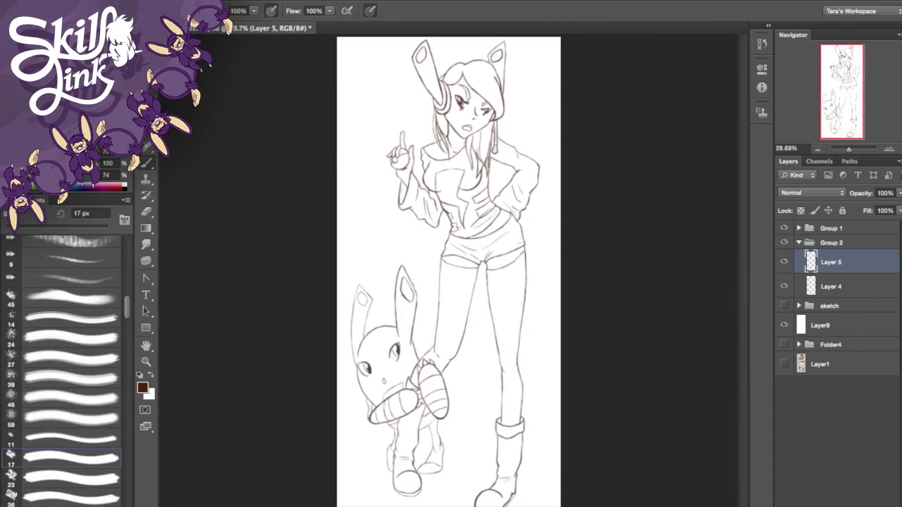
{"action": "scroll", "coordinate": [499, 185], "scroll_direction": "up", "scroll_amount": 5}
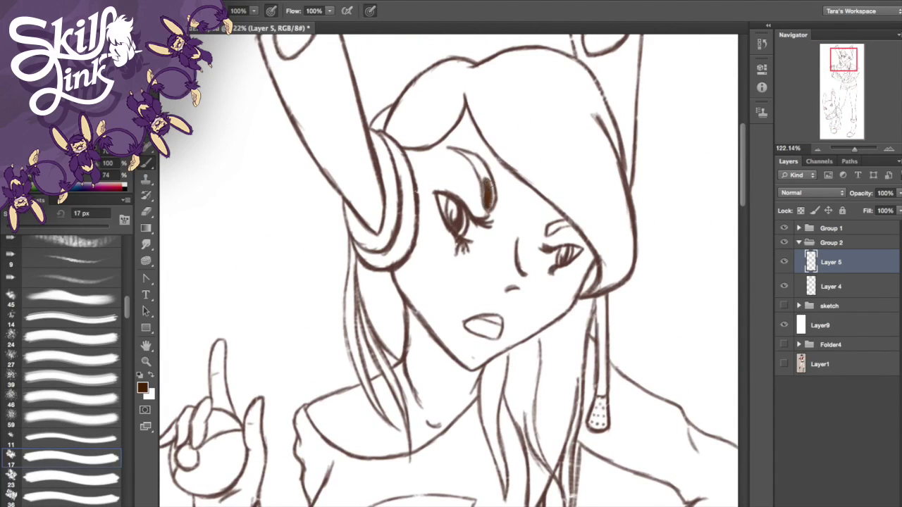
{"action": "key", "text": "super+z"}
{"action": "left_click", "coordinate": [142, 388]}
{"action": "left_click", "coordinate": [567, 230]}
{"action": "left_click", "coordinate": [698, 124]}
{"action": "left_click", "coordinate": [127, 354]}
{"action": "left_click", "coordinate": [106, 323]}
{"action": "mouse_move", "coordinate": [496, 135]}
{"action": "left_mouse_down"}
{"action": "mouse_move", "coordinate": [554, 158]}
{"action": "mouse_move", "coordinate": [548, 168]}
{"action": "left_mouse_up"}
{"action": "key", "text": "super+z"}
Step: Paint the crown and fringe of the woman's hair dark brown with a textured brush
{"action": "left_click", "coordinate": [112, 482]}
{"action": "left_click_drag", "start_coordinate": [57, 229], "coordinate": [27, 229]}
{"action": "left_click", "coordinate": [143, 388]}
{"action": "left_click", "coordinate": [537, 240]}
{"action": "left_click", "coordinate": [698, 125]}
{"action": "left_click_drag", "start_coordinate": [513, 109], "coordinate": [562, 173]}
{"action": "left_click_drag", "start_coordinate": [483, 95], "coordinate": [608, 251]}
{"action": "mouse_move", "coordinate": [534, 167]}
{"action": "left_mouse_down"}
{"action": "mouse_move", "coordinate": [608, 270]}
{"action": "mouse_move", "coordinate": [582, 304]}
{"action": "mouse_move", "coordinate": [599, 266]}
{"action": "mouse_move", "coordinate": [599, 151]}
{"action": "mouse_move", "coordinate": [613, 258]}
{"action": "left_mouse_up"}
{"action": "mouse_move", "coordinate": [545, 97]}
{"action": "left_mouse_down"}
{"action": "mouse_move", "coordinate": [596, 205]}
{"action": "mouse_move", "coordinate": [574, 84]}
{"action": "mouse_move", "coordinate": [592, 106]}
{"action": "mouse_move", "coordinate": [619, 218]}
{"action": "mouse_move", "coordinate": [604, 223]}
{"action": "left_mouse_up"}
{"action": "mouse_move", "coordinate": [412, 104]}
{"action": "left_mouse_down"}
{"action": "mouse_move", "coordinate": [395, 127]}
{"action": "mouse_move", "coordinate": [451, 70]}
{"action": "mouse_move", "coordinate": [444, 123]}
{"action": "mouse_move", "coordinate": [401, 133]}
{"action": "mouse_move", "coordinate": [423, 85]}
{"action": "mouse_move", "coordinate": [585, 211]}
{"action": "mouse_move", "coordinate": [508, 78]}
{"action": "mouse_move", "coordinate": [592, 182]}
{"action": "mouse_move", "coordinate": [493, 63]}
{"action": "mouse_move", "coordinate": [423, 99]}
{"action": "mouse_move", "coordinate": [440, 83]}
{"action": "mouse_move", "coordinate": [570, 208]}
{"action": "mouse_move", "coordinate": [584, 181]}
{"action": "left_mouse_up"}
Step: Fill the long hair strands on both sides of the face and neck with the same dark brown
{"action": "mouse_move", "coordinate": [342, 247]}
{"action": "left_mouse_down"}
{"action": "mouse_move", "coordinate": [352, 310]}
{"action": "mouse_move", "coordinate": [408, 441]}
{"action": "left_mouse_up"}
{"action": "mouse_move", "coordinate": [366, 316]}
{"action": "left_mouse_down"}
{"action": "mouse_move", "coordinate": [375, 301]}
{"action": "mouse_move", "coordinate": [397, 331]}
{"action": "mouse_move", "coordinate": [396, 380]}
{"action": "left_mouse_up"}
{"action": "left_click_drag", "start_coordinate": [579, 312], "coordinate": [553, 454]}
{"action": "mouse_move", "coordinate": [844, 59]}
{"action": "left_mouse_down"}
{"action": "mouse_move", "coordinate": [848, 74]}
{"action": "mouse_move", "coordinate": [850, 65]}
{"action": "left_mouse_up"}
{"action": "left_click_drag", "start_coordinate": [360, 229], "coordinate": [377, 359]}
{"action": "mouse_move", "coordinate": [388, 226]}
{"action": "left_mouse_down"}
{"action": "mouse_move", "coordinate": [430, 324]}
{"action": "mouse_move", "coordinate": [413, 259]}
{"action": "left_mouse_up"}
{"action": "mouse_move", "coordinate": [419, 191]}
{"action": "left_mouse_down"}
{"action": "mouse_move", "coordinate": [388, 346]}
{"action": "mouse_move", "coordinate": [436, 395]}
{"action": "left_mouse_up"}
{"action": "left_click_drag", "start_coordinate": [451, 169], "coordinate": [465, 261]}
{"action": "mouse_move", "coordinate": [359, 219]}
{"action": "left_mouse_down"}
{"action": "mouse_move", "coordinate": [381, 289]}
{"action": "mouse_move", "coordinate": [356, 363]}
{"action": "left_mouse_up"}
{"action": "left_click_drag", "start_coordinate": [358, 239], "coordinate": [381, 324]}
{"action": "left_click_drag", "start_coordinate": [394, 328], "coordinate": [400, 405]}
{"action": "left_click_drag", "start_coordinate": [429, 303], "coordinate": [435, 387]}
Step: Fill the woman's eyebrows with dark brown using a smaller brush
{"action": "left_click_drag", "start_coordinate": [850, 66], "coordinate": [848, 59]}
{"action": "key", "text": "["}
{"action": "key", "text": "["}
{"action": "key", "text": "["}
{"action": "key", "text": "["}
{"action": "left_click_drag", "start_coordinate": [352, 179], "coordinate": [386, 224]}
{"action": "left_click_drag", "start_coordinate": [374, 189], "coordinate": [390, 244]}
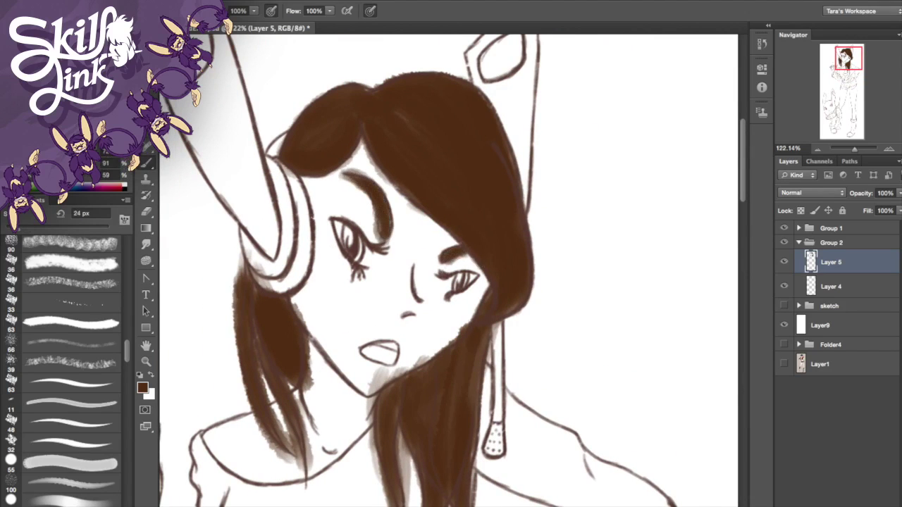
Step: Blend lighter and darker browns over the fringe and the strands below it with a 72 px brush
{"action": "left_click_drag", "start_coordinate": [19, 228], "coordinate": [43, 228]}
{"action": "left_click_drag", "start_coordinate": [434, 110], "coordinate": [464, 207]}
{"action": "left_click_drag", "start_coordinate": [416, 134], "coordinate": [489, 264]}
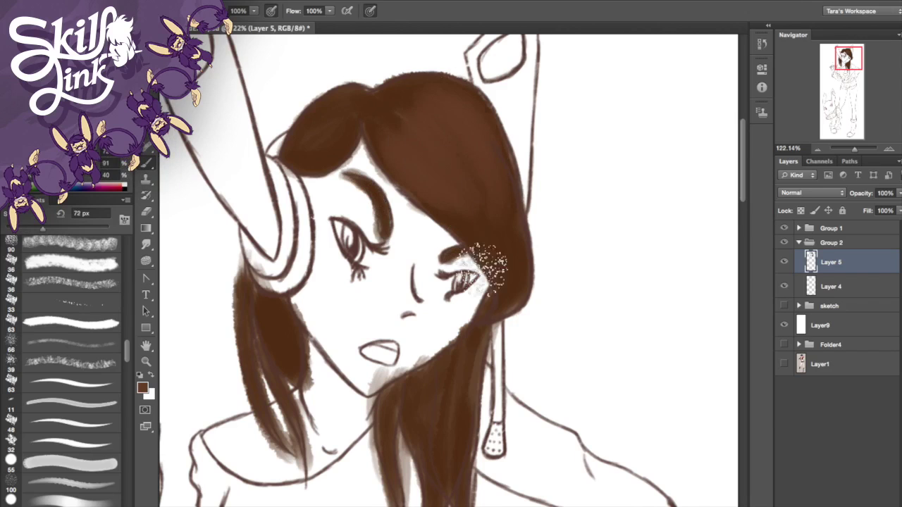
{"action": "mouse_move", "coordinate": [451, 141]}
{"action": "left_mouse_down"}
{"action": "mouse_move", "coordinate": [445, 147]}
{"action": "mouse_move", "coordinate": [477, 161]}
{"action": "mouse_move", "coordinate": [441, 150]}
{"action": "mouse_move", "coordinate": [455, 162]}
{"action": "left_mouse_up"}
{"action": "left_click", "coordinate": [66, 177]}
{"action": "mouse_move", "coordinate": [393, 132]}
{"action": "left_mouse_down"}
{"action": "mouse_move", "coordinate": [390, 152]}
{"action": "mouse_move", "coordinate": [480, 187]}
{"action": "left_mouse_up"}
{"action": "left_click_drag", "start_coordinate": [498, 298], "coordinate": [453, 451]}
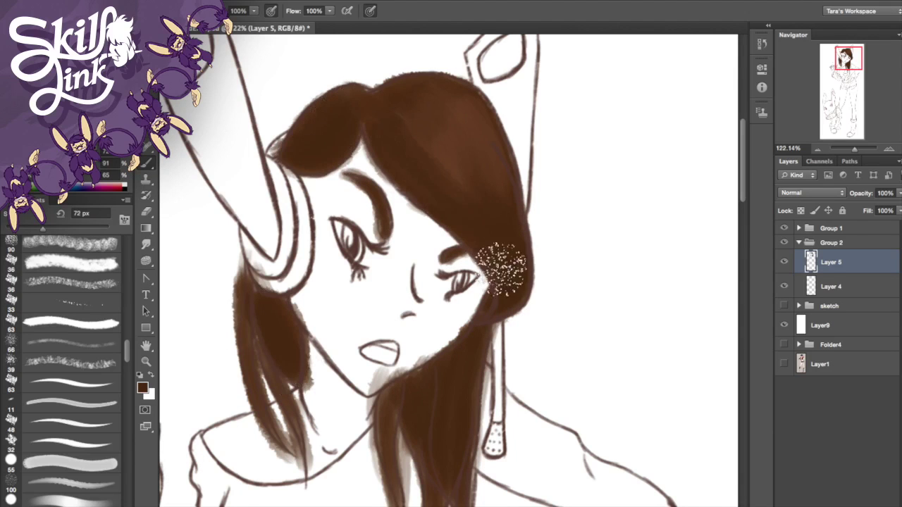
Step: Pick a muted dark brown and shade the fringe and the long side strands with it
{"action": "scroll", "coordinate": [498, 264], "scroll_direction": "down", "scroll_amount": 5}
{"action": "mouse_move", "coordinate": [850, 66]}
{"action": "left_mouse_down"}
{"action": "mouse_move", "coordinate": [850, 55]}
{"action": "mouse_move", "coordinate": [818, 74]}
{"action": "mouse_move", "coordinate": [843, 55]}
{"action": "left_mouse_up"}
{"action": "left_click", "coordinate": [81, 179]}
{"action": "left_click", "coordinate": [143, 388]}
{"action": "left_click_drag", "start_coordinate": [460, 257], "coordinate": [484, 249]}
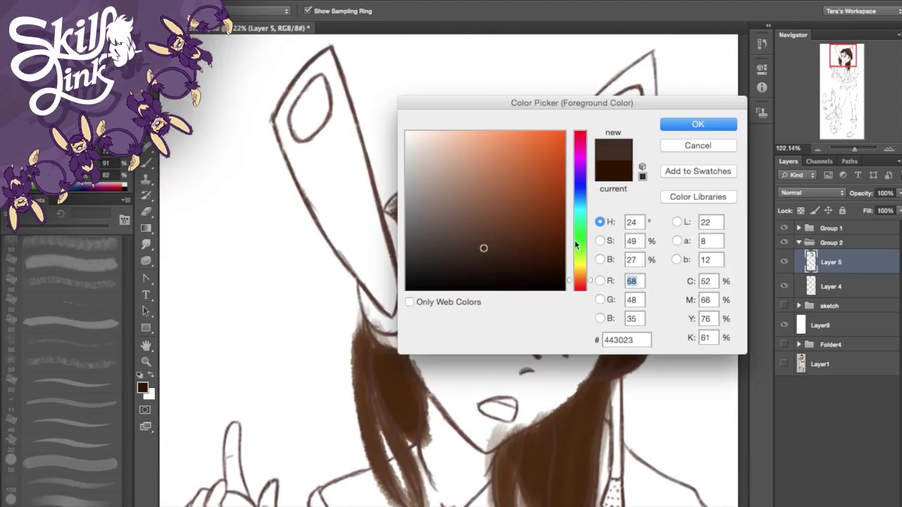
{"action": "left_click", "coordinate": [581, 282]}
{"action": "left_click", "coordinate": [698, 124]}
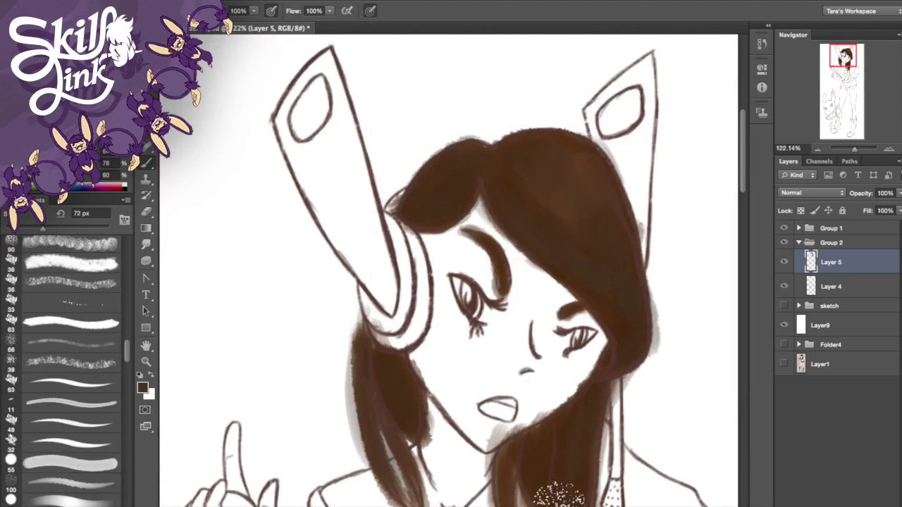
{"action": "left_click_drag", "start_coordinate": [854, 63], "coordinate": [857, 72]}
{"action": "left_click_drag", "start_coordinate": [497, 282], "coordinate": [504, 409]}
{"action": "left_click_drag", "start_coordinate": [423, 310], "coordinate": [439, 380]}
Step: Pick a more yellowish brown and glaze it over the hair
{"action": "left_click_drag", "start_coordinate": [849, 66], "coordinate": [852, 58]}
{"action": "left_click", "coordinate": [143, 388]}
{"action": "left_click", "coordinate": [495, 246]}
{"action": "left_click", "coordinate": [698, 124]}
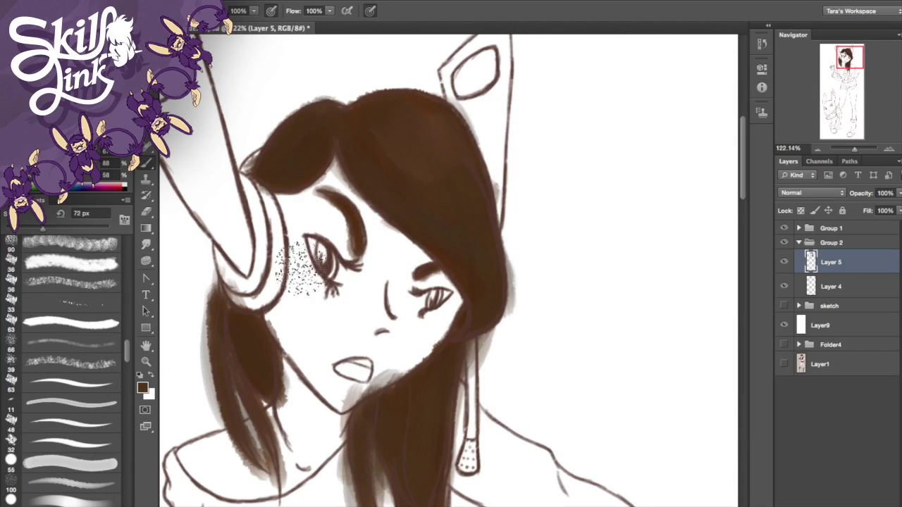
Step: Erase the hair colour that spills over the fringe's outer edge, the jaw and the face
{"action": "key", "text": "e"}
{"action": "mouse_move", "coordinate": [496, 159]}
{"action": "left_mouse_down"}
{"action": "mouse_move", "coordinate": [520, 310]}
{"action": "mouse_move", "coordinate": [470, 364]}
{"action": "left_mouse_up"}
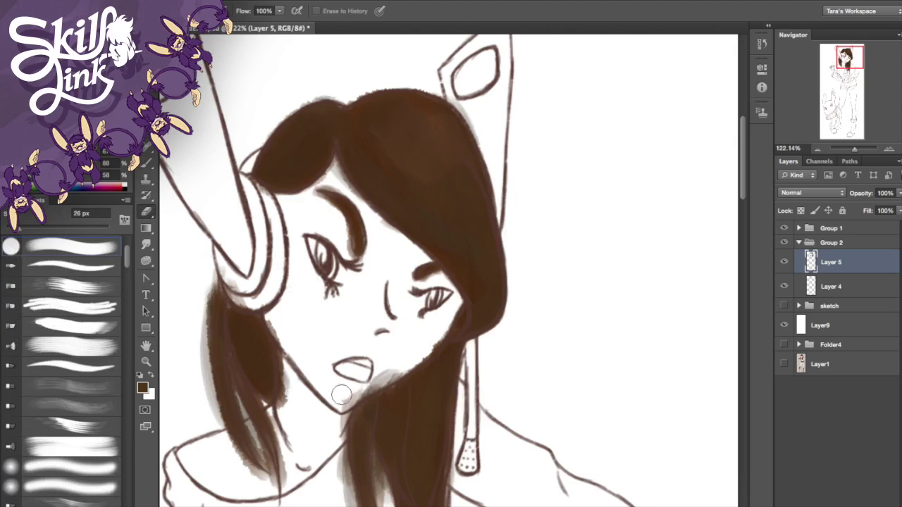
{"action": "left_click_drag", "start_coordinate": [360, 376], "coordinate": [415, 344]}
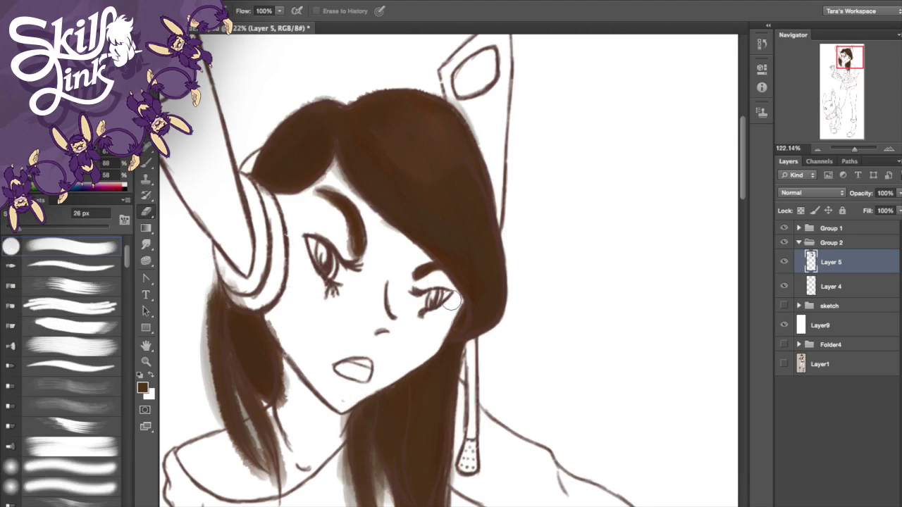
{"action": "left_click_drag", "start_coordinate": [338, 237], "coordinate": [385, 261]}
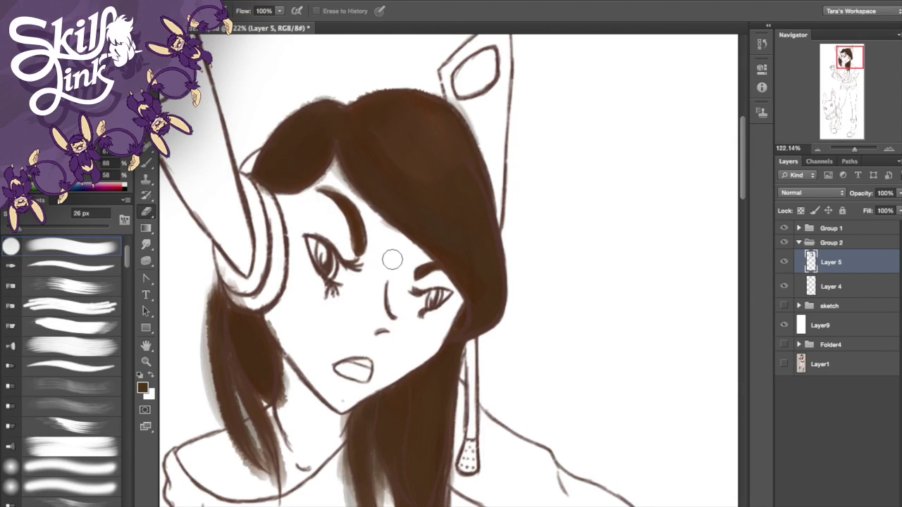
Step: Clean the inner and outer edges of the fringe with a 13 px eraser
{"action": "left_click", "coordinate": [860, 149]}
{"action": "left_click", "coordinate": [846, 55]}
{"action": "key", "text": "bracketleft"}
{"action": "key", "text": "bracketleft"}
{"action": "key", "text": "bracketleft"}
{"action": "key", "text": "bracketleft"}
{"action": "key", "text": "bracketleft"}
{"action": "mouse_move", "coordinate": [385, 194]}
{"action": "left_mouse_down"}
{"action": "mouse_move", "coordinate": [427, 254]}
{"action": "mouse_move", "coordinate": [512, 316]}
{"action": "left_mouse_up"}
{"action": "mouse_move", "coordinate": [460, 330]}
{"action": "left_mouse_down"}
{"action": "mouse_move", "coordinate": [382, 217]}
{"action": "mouse_move", "coordinate": [369, 131]}
{"action": "mouse_move", "coordinate": [286, 238]}
{"action": "left_mouse_up"}
{"action": "left_click_drag", "start_coordinate": [285, 67], "coordinate": [376, 251]}
{"action": "mouse_move", "coordinate": [293, 293]}
{"action": "left_mouse_down"}
{"action": "mouse_move", "coordinate": [441, 188]}
{"action": "mouse_move", "coordinate": [686, 165]}
{"action": "mouse_move", "coordinate": [731, 177]}
{"action": "left_mouse_up"}
{"action": "scroll", "coordinate": [729, 178], "scroll_direction": "right", "scroll_amount": 10}
{"action": "left_click_drag", "start_coordinate": [373, 151], "coordinate": [405, 227]}
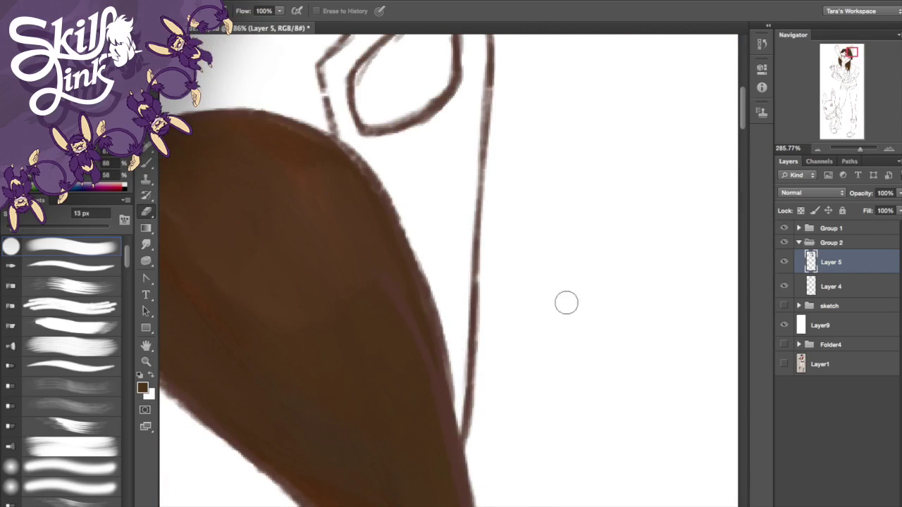
Step: Erase the colour spilling around the long strands below the chin and beside the earring
{"action": "left_click_drag", "start_coordinate": [852, 63], "coordinate": [851, 67]}
{"action": "left_click_drag", "start_coordinate": [246, 207], "coordinate": [258, 479]}
{"action": "left_click_drag", "start_coordinate": [317, 367], "coordinate": [333, 489]}
{"action": "left_click_drag", "start_coordinate": [339, 384], "coordinate": [356, 504]}
{"action": "left_click_drag", "start_coordinate": [417, 239], "coordinate": [405, 460]}
{"action": "left_click_drag", "start_coordinate": [827, 74], "coordinate": [848, 71]}
{"action": "left_click_drag", "start_coordinate": [345, 352], "coordinate": [370, 299]}
{"action": "mouse_move", "coordinate": [375, 340]}
{"action": "left_mouse_down"}
{"action": "mouse_move", "coordinate": [410, 305]}
{"action": "mouse_move", "coordinate": [412, 265]}
{"action": "left_mouse_up"}
{"action": "left_click_drag", "start_coordinate": [351, 119], "coordinate": [370, 166]}
{"action": "left_click_drag", "start_coordinate": [259, 78], "coordinate": [292, 244]}
{"action": "mouse_move", "coordinate": [271, 92]}
{"action": "left_mouse_down"}
{"action": "mouse_move", "coordinate": [322, 276]}
{"action": "mouse_move", "coordinate": [334, 271]}
{"action": "left_mouse_up"}
{"action": "left_click_drag", "start_coordinate": [362, 217], "coordinate": [349, 246]}
Step: Clean the gap between the strands under the chin with a 7 px eraser, and step back in the history
{"action": "left_click_drag", "start_coordinate": [849, 70], "coordinate": [848, 65]}
{"action": "left_click_drag", "start_coordinate": [304, 248], "coordinate": [290, 396]}
{"action": "key", "text": "bracketleft"}
{"action": "key", "text": "bracketleft"}
{"action": "mouse_move", "coordinate": [358, 324]}
{"action": "left_mouse_down"}
{"action": "mouse_move", "coordinate": [368, 399]}
{"action": "mouse_move", "coordinate": [360, 337]}
{"action": "left_mouse_up"}
{"action": "left_click", "coordinate": [762, 44]}
{"action": "left_click", "coordinate": [655, 129]}
{"action": "left_click", "coordinate": [762, 44]}
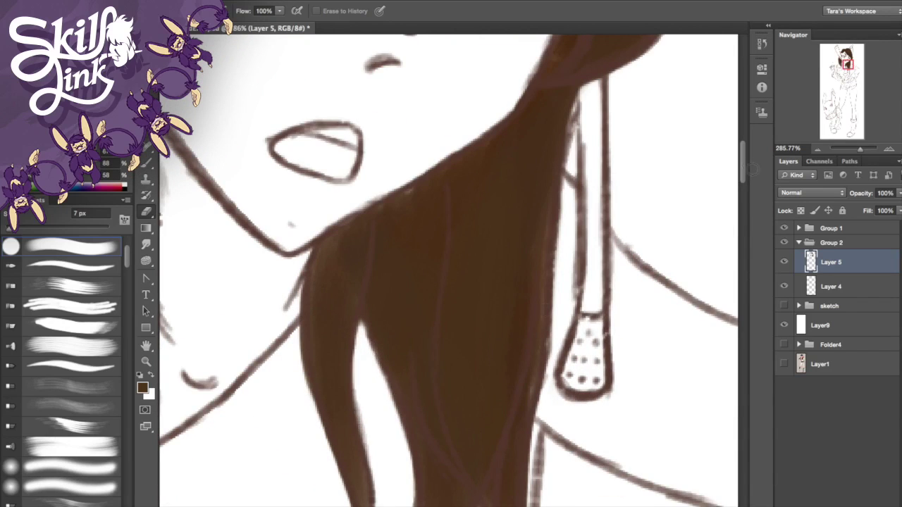
Step: Erase the colour spilling around and between the strands that hang below the headphone onto the shoulder
{"action": "left_click_drag", "start_coordinate": [847, 65], "coordinate": [842, 64]}
{"action": "left_click_drag", "start_coordinate": [468, 223], "coordinate": [455, 114]}
{"action": "left_click_drag", "start_coordinate": [459, 238], "coordinate": [448, 262]}
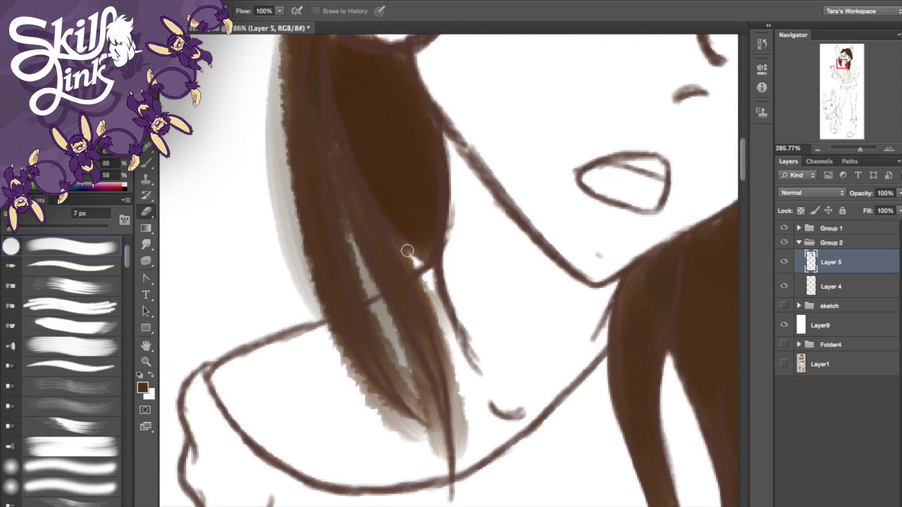
{"action": "key", "text": "super+z"}
{"action": "mouse_move", "coordinate": [393, 237]}
{"action": "left_mouse_down"}
{"action": "mouse_move", "coordinate": [419, 276]}
{"action": "mouse_move", "coordinate": [457, 409]}
{"action": "mouse_move", "coordinate": [459, 455]}
{"action": "left_mouse_up"}
{"action": "mouse_move", "coordinate": [378, 320]}
{"action": "left_mouse_down"}
{"action": "mouse_move", "coordinate": [347, 240]}
{"action": "mouse_move", "coordinate": [424, 417]}
{"action": "mouse_move", "coordinate": [385, 314]}
{"action": "mouse_move", "coordinate": [420, 415]}
{"action": "mouse_move", "coordinate": [339, 376]}
{"action": "left_mouse_up"}
{"action": "mouse_move", "coordinate": [324, 332]}
{"action": "left_mouse_down"}
{"action": "mouse_move", "coordinate": [274, 78]}
{"action": "mouse_move", "coordinate": [275, 129]}
{"action": "mouse_move", "coordinate": [278, 45]}
{"action": "left_mouse_up"}
Step: Lower the hair layer's opacity to 62% and clean the strand edges below the headphone with a 5 px eraser
{"action": "left_click_drag", "start_coordinate": [899, 193], "coordinate": [873, 206]}
{"action": "left_click_drag", "start_coordinate": [842, 63], "coordinate": [841, 62]}
{"action": "left_click_drag", "start_coordinate": [412, 55], "coordinate": [456, 69]}
{"action": "mouse_move", "coordinate": [840, 62]}
{"action": "left_mouse_down"}
{"action": "mouse_move", "coordinate": [840, 52]}
{"action": "mouse_move", "coordinate": [842, 60]}
{"action": "left_mouse_up"}
{"action": "mouse_move", "coordinate": [322, 147]}
{"action": "left_mouse_down"}
{"action": "mouse_move", "coordinate": [272, 177]}
{"action": "mouse_move", "coordinate": [277, 296]}
{"action": "left_mouse_up"}
{"action": "key", "text": "bracketleft"}
{"action": "key", "text": "bracketleft"}
{"action": "left_click_drag", "start_coordinate": [328, 381], "coordinate": [332, 331]}
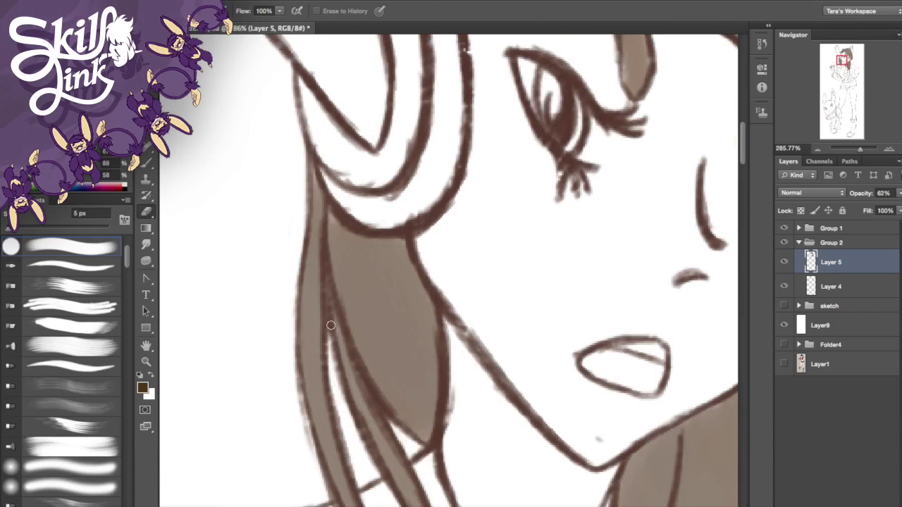
Step: Restore the hair layer's opacity to 100%
{"action": "scroll", "coordinate": [409, 454], "scroll_direction": "down", "scroll_amount": 10}
{"action": "scroll", "coordinate": [409, 455], "scroll_direction": "right", "scroll_amount": 5}
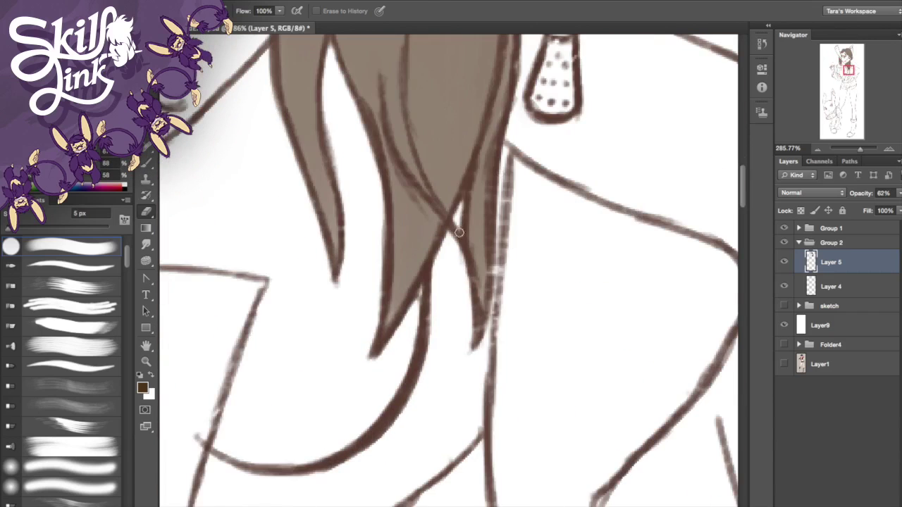
{"action": "left_click", "coordinate": [899, 193]}
{"action": "left_click_drag", "start_coordinate": [872, 205], "coordinate": [896, 205]}
Step: Paint warm orange-brown highlights and reddish shading through the fringe with a 16 px brush
{"action": "left_click", "coordinate": [146, 161]}
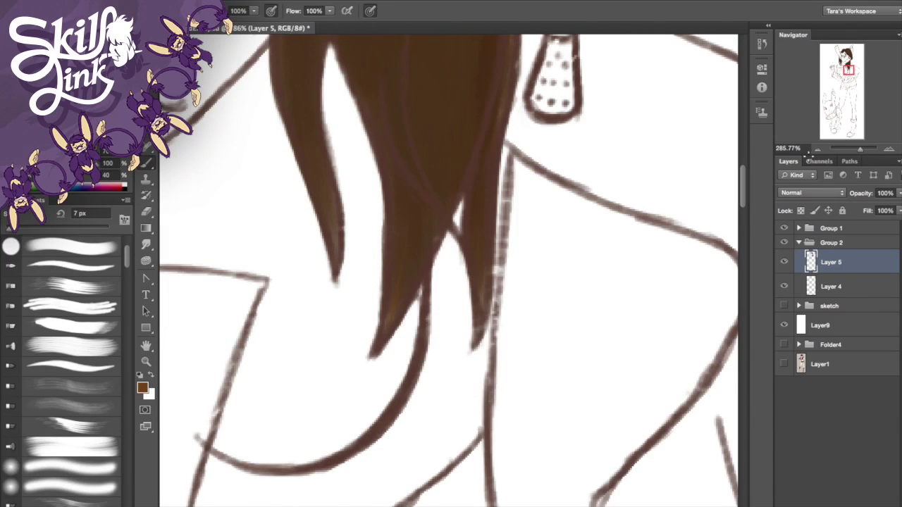
{"action": "key", "text": "]"}
{"action": "key", "text": "]"}
{"action": "key", "text": "]"}
{"action": "key", "text": "]"}
{"action": "key", "text": "]"}
{"action": "key", "text": "]"}
{"action": "key", "text": "]"}
{"action": "key", "text": "]"}
{"action": "key", "text": "]"}
{"action": "left_click_drag", "start_coordinate": [848, 70], "coordinate": [849, 55]}
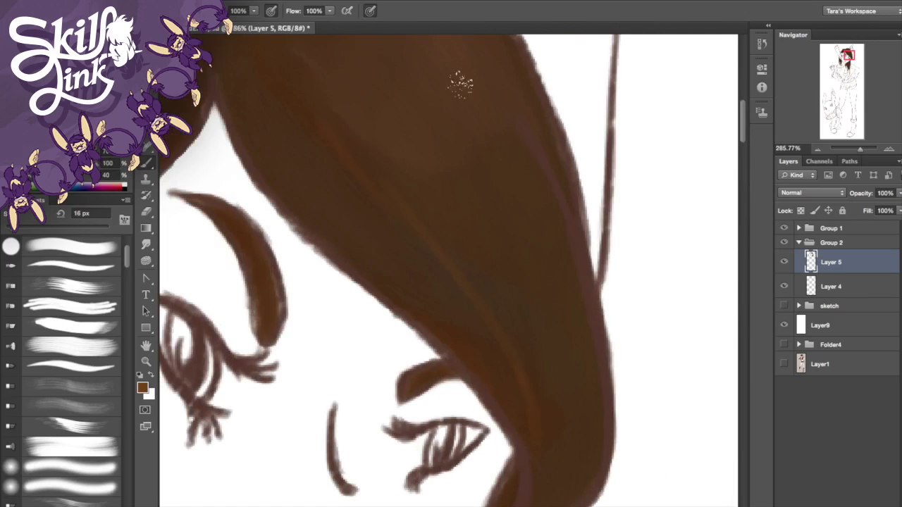
{"action": "left_click_drag", "start_coordinate": [860, 149], "coordinate": [857, 149]}
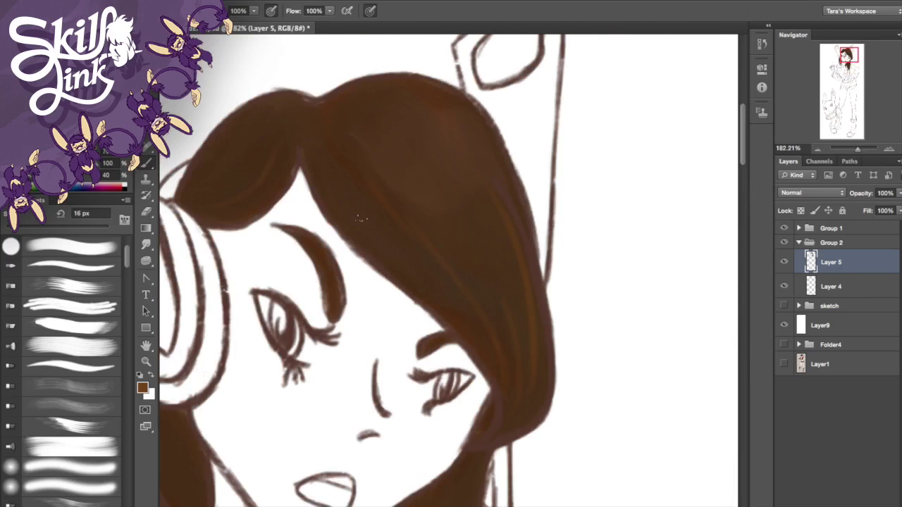
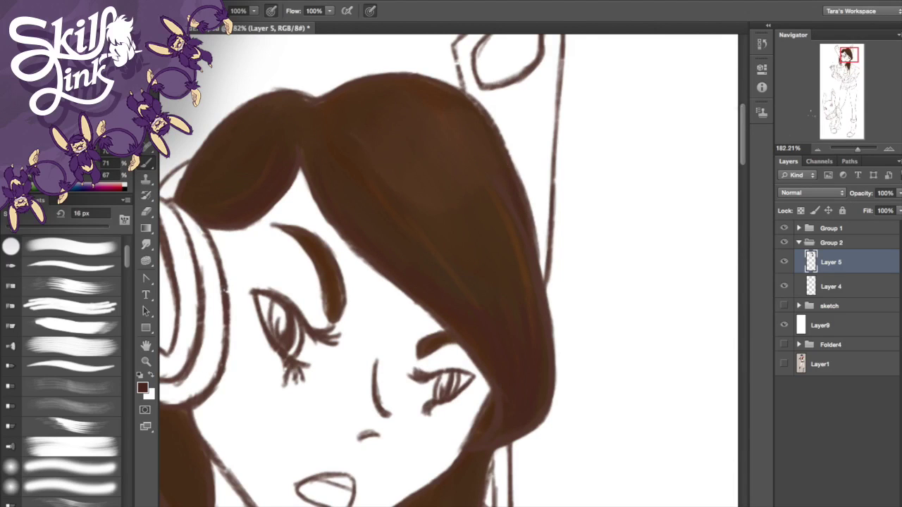
Step: Shade the long lower strands with dark reddish brown
{"action": "scroll", "coordinate": [739, 100], "scroll_direction": "down", "scroll_amount": 5}
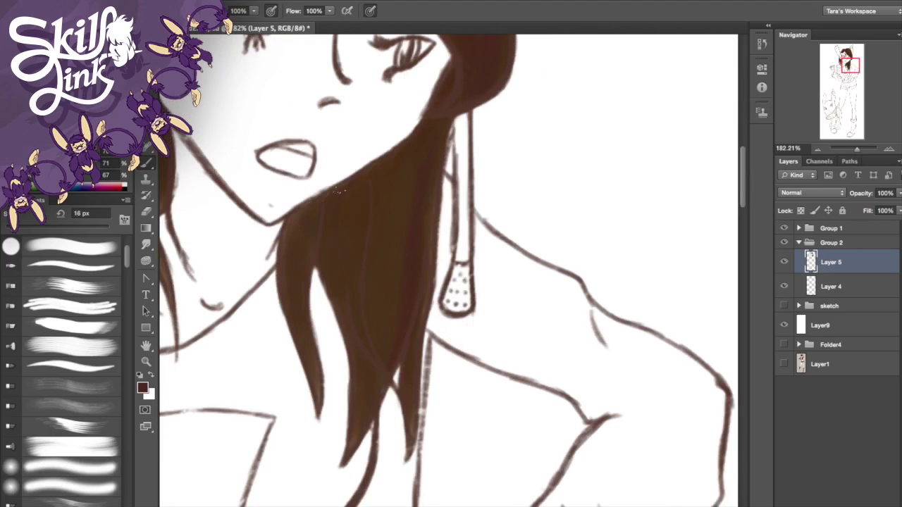
{"action": "left_click_drag", "start_coordinate": [296, 184], "coordinate": [571, 302]}
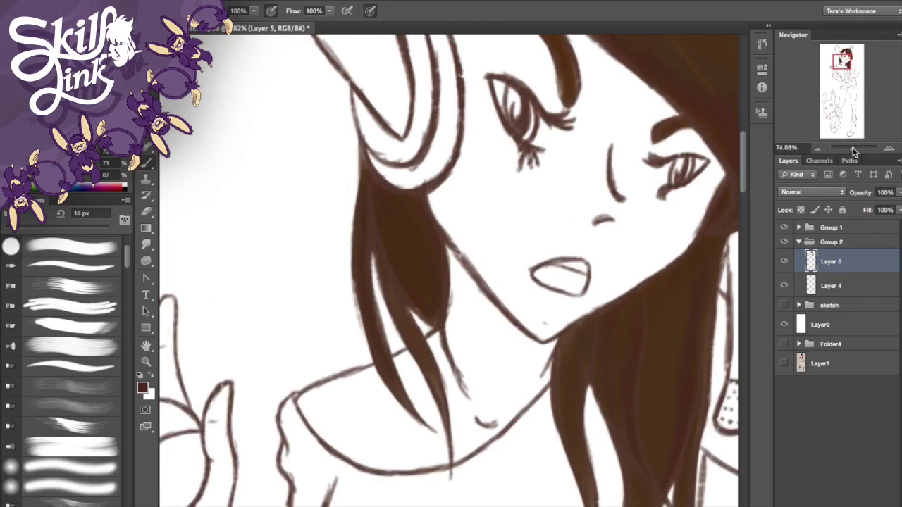
{"action": "left_click_drag", "start_coordinate": [857, 149], "coordinate": [853, 149]}
{"action": "mouse_move", "coordinate": [847, 72]}
{"action": "left_mouse_down"}
{"action": "mouse_move", "coordinate": [850, 94]}
{"action": "mouse_move", "coordinate": [848, 69]}
{"action": "left_mouse_up"}
Step: Replace Layer 4 with a new empty layer placed below the hair layer
{"action": "left_click", "coordinate": [853, 282]}
{"action": "left_click_drag", "start_coordinate": [451, 229], "coordinate": [456, 311]}
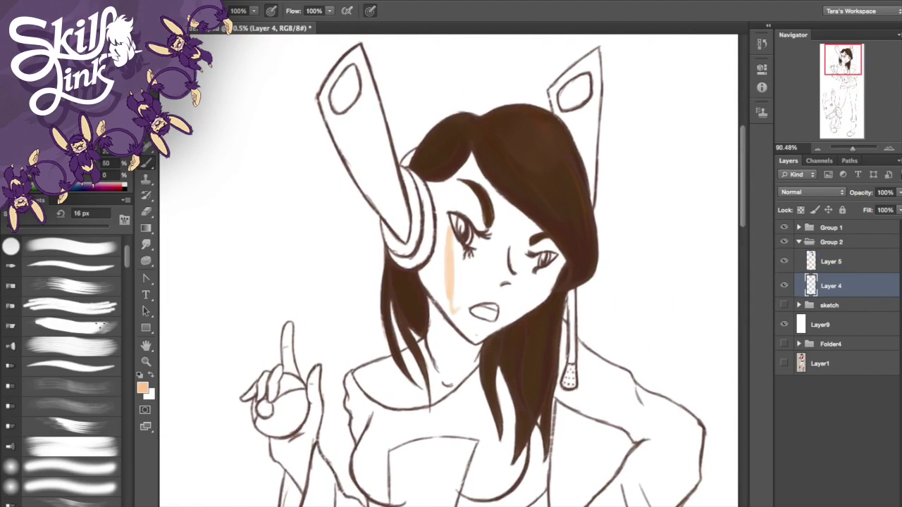
{"action": "key", "text": "Delete"}
{"action": "key", "text": "ctrl+shift+alt+n"}
{"action": "left_click_drag", "start_coordinate": [835, 262], "coordinate": [835, 296]}
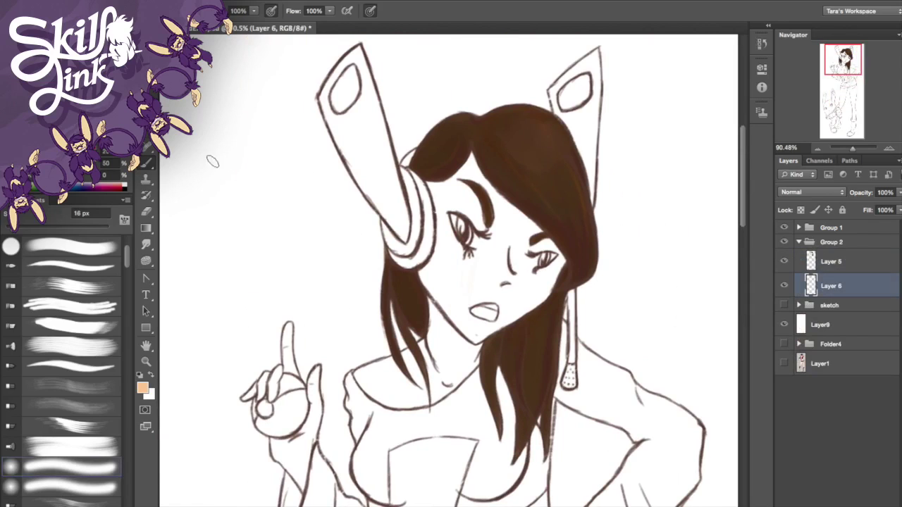
Step: Paint the face, neck and shoulder skin with an 87 px brush, switching to a lighter peach
{"action": "left_click_drag", "start_coordinate": [19, 227], "coordinate": [50, 227]}
{"action": "mouse_move", "coordinate": [484, 224]}
{"action": "left_mouse_down"}
{"action": "mouse_move", "coordinate": [485, 243]}
{"action": "mouse_move", "coordinate": [451, 277]}
{"action": "mouse_move", "coordinate": [529, 286]}
{"action": "mouse_move", "coordinate": [450, 315]}
{"action": "mouse_move", "coordinate": [444, 288]}
{"action": "left_mouse_up"}
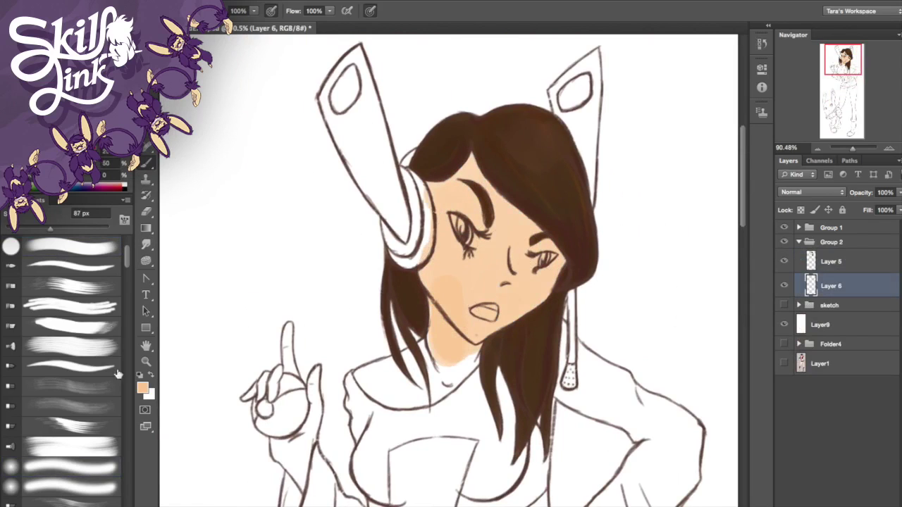
{"action": "left_click", "coordinate": [143, 389]}
{"action": "left_click", "coordinate": [461, 132]}
{"action": "left_click", "coordinate": [698, 124]}
{"action": "mouse_move", "coordinate": [444, 232]}
{"action": "left_mouse_down"}
{"action": "mouse_move", "coordinate": [455, 209]}
{"action": "mouse_move", "coordinate": [532, 265]}
{"action": "mouse_move", "coordinate": [457, 359]}
{"action": "mouse_move", "coordinate": [396, 381]}
{"action": "left_mouse_up"}
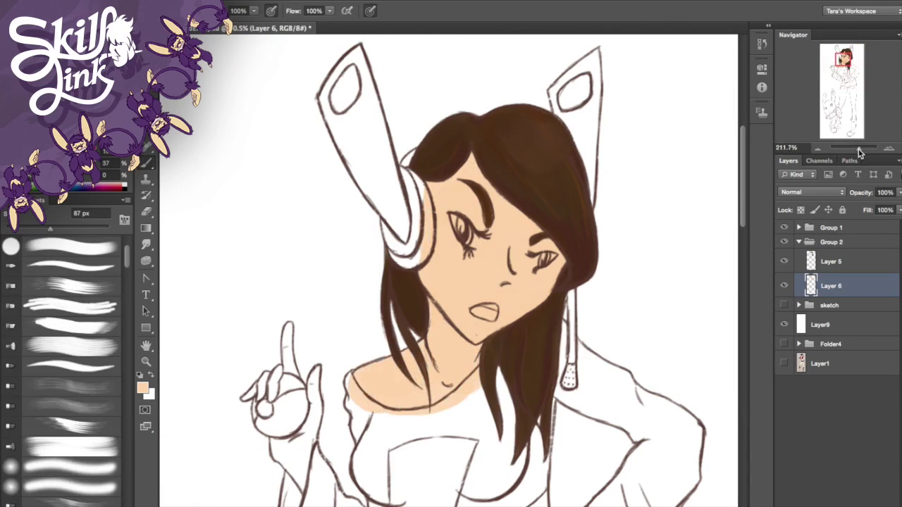
Step: Paint the raised hand's wrist and thumb base peach with a 35 px brush
{"action": "left_click", "coordinate": [858, 149]}
{"action": "left_click", "coordinate": [836, 71]}
{"action": "left_click_drag", "start_coordinate": [50, 229], "coordinate": [23, 229]}
{"action": "mouse_move", "coordinate": [359, 264]}
{"action": "left_mouse_down"}
{"action": "mouse_move", "coordinate": [348, 239]}
{"action": "mouse_move", "coordinate": [331, 239]}
{"action": "mouse_move", "coordinate": [338, 258]}
{"action": "mouse_move", "coordinate": [391, 169]}
{"action": "mouse_move", "coordinate": [374, 236]}
{"action": "left_mouse_up"}
{"action": "left_click_drag", "start_coordinate": [826, 67], "coordinate": [821, 62]}
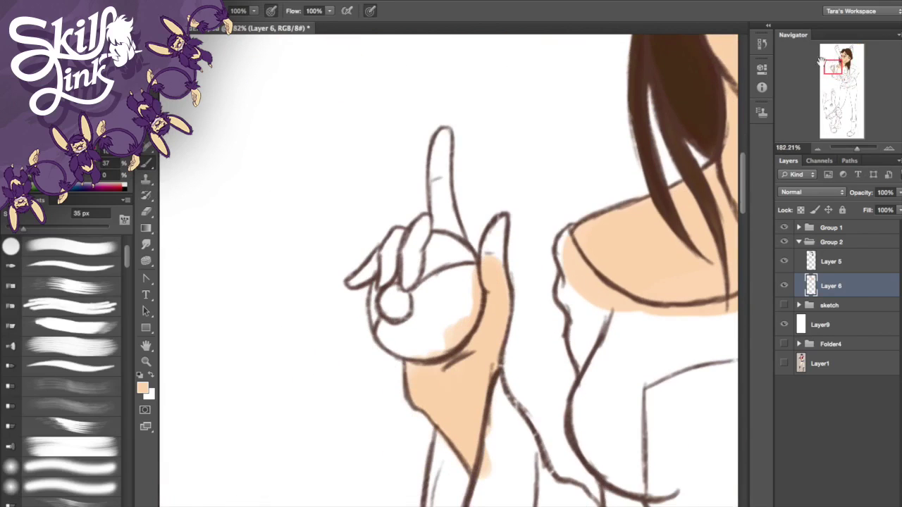
Step: Fill the raised hand's fingers and thumb with peach using a 23 px brush
{"action": "key", "text": "bracketleft"}
{"action": "key", "text": "bracketleft"}
{"action": "mouse_move", "coordinate": [441, 211]}
{"action": "left_mouse_down"}
{"action": "mouse_move", "coordinate": [464, 265]}
{"action": "mouse_move", "coordinate": [439, 150]}
{"action": "left_mouse_up"}
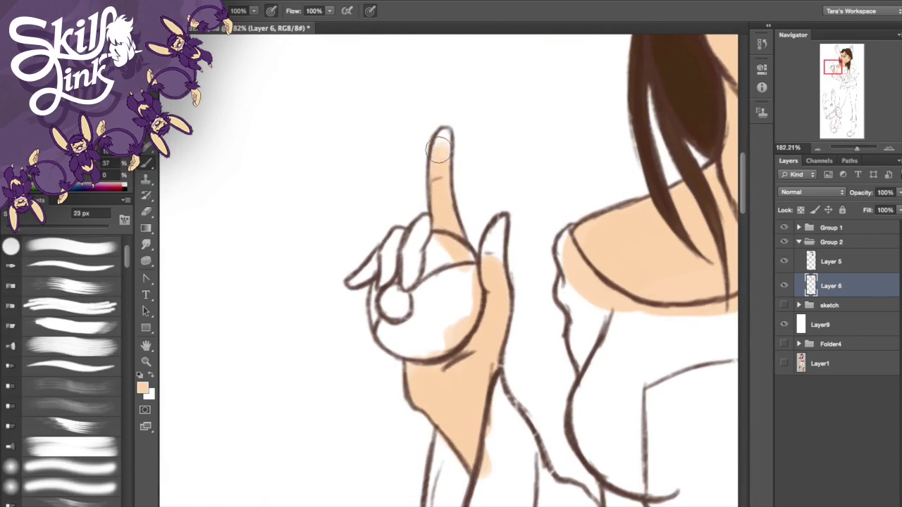
{"action": "left_click_drag", "start_coordinate": [492, 250], "coordinate": [496, 308]}
{"action": "mouse_move", "coordinate": [423, 282]}
{"action": "left_mouse_down"}
{"action": "mouse_move", "coordinate": [411, 251]}
{"action": "mouse_move", "coordinate": [392, 263]}
{"action": "left_mouse_up"}
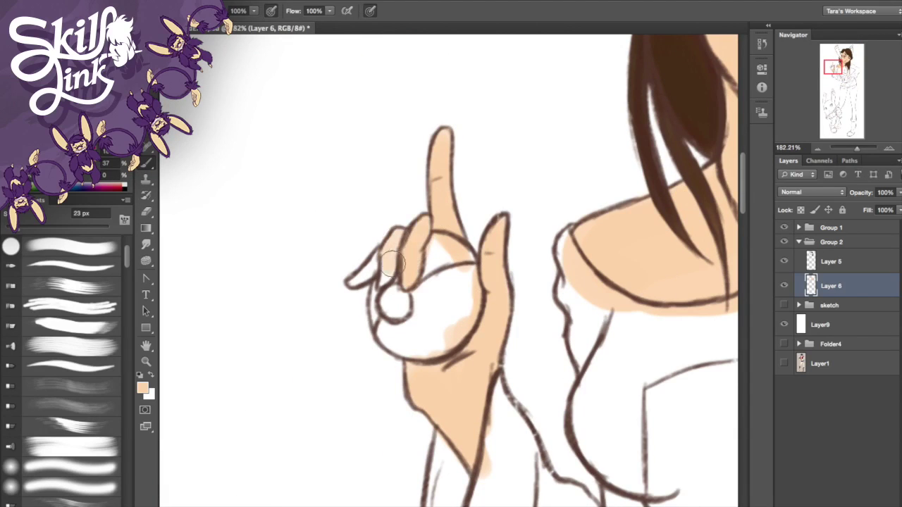
Step: Paint the bare midriff and the exposed skin of the thigh below the shorts peach
{"action": "left_click_drag", "start_coordinate": [833, 68], "coordinate": [846, 81]}
{"action": "mouse_move", "coordinate": [525, 315]}
{"action": "left_mouse_down"}
{"action": "mouse_move", "coordinate": [439, 343]}
{"action": "mouse_move", "coordinate": [582, 260]}
{"action": "mouse_move", "coordinate": [639, 213]}
{"action": "mouse_move", "coordinate": [486, 307]}
{"action": "left_mouse_up"}
{"action": "left_click_drag", "start_coordinate": [846, 81], "coordinate": [844, 87]}
{"action": "mouse_move", "coordinate": [357, 292]}
{"action": "left_mouse_down"}
{"action": "mouse_move", "coordinate": [449, 336]}
{"action": "mouse_move", "coordinate": [535, 343]}
{"action": "left_mouse_up"}
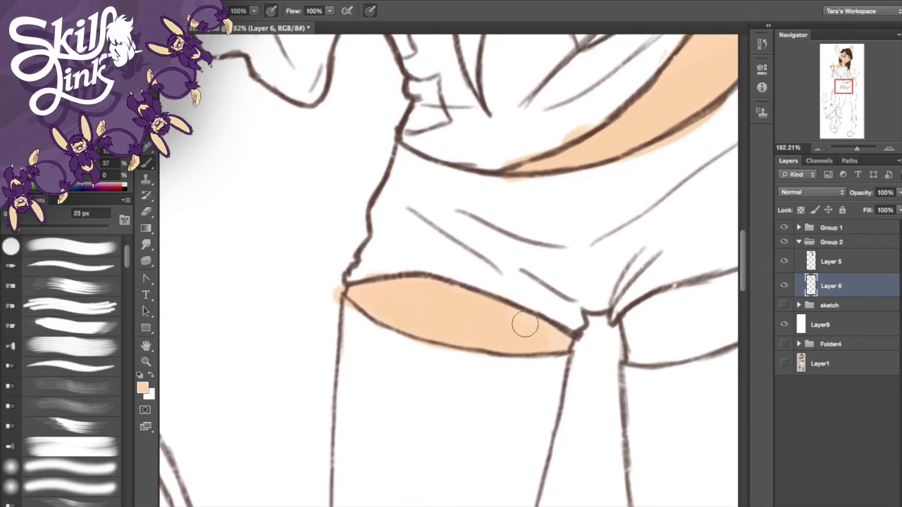
Step: Clean up the stray peach at the outer thigh and paint the other thigh's exposed skin with the 23 px brush
{"action": "key", "text": "e"}
{"action": "left_click_drag", "start_coordinate": [338, 288], "coordinate": [337, 302]}
{"action": "key", "text": "b"}
{"action": "left_click_drag", "start_coordinate": [644, 323], "coordinate": [642, 352]}
{"action": "left_click_drag", "start_coordinate": [845, 92], "coordinate": [852, 91]}
{"action": "mouse_move", "coordinate": [551, 306]}
{"action": "left_mouse_down"}
{"action": "mouse_move", "coordinate": [643, 254]}
{"action": "mouse_move", "coordinate": [548, 334]}
{"action": "mouse_move", "coordinate": [532, 303]}
{"action": "mouse_move", "coordinate": [507, 319]}
{"action": "left_mouse_up"}
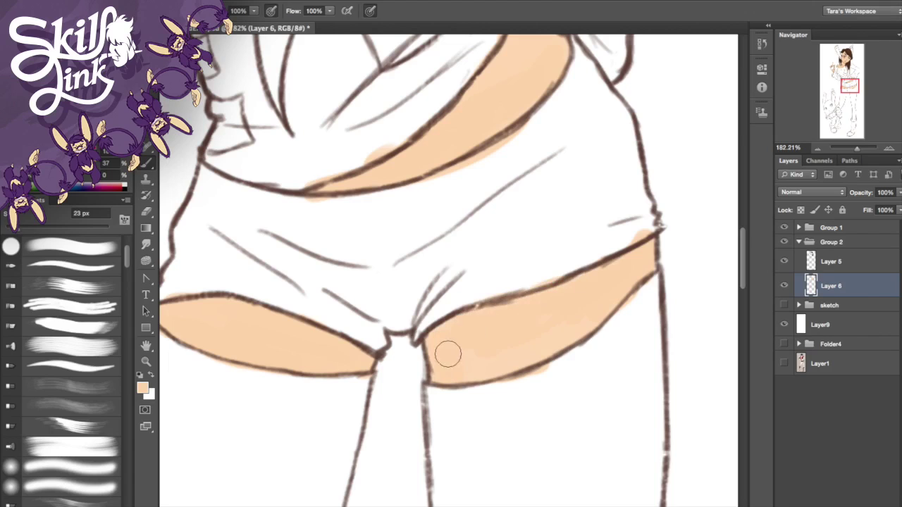
Step: Add a new layer above the skin and paint the eye whites and teeth white with small 13 px and 8 px brushes
{"action": "left_click_drag", "start_coordinate": [849, 85], "coordinate": [843, 56]}
{"action": "key", "text": "super+shift+n"}
{"action": "left_click", "coordinate": [363, 233], "text": "alt"}
{"action": "key", "text": "bracketleft"}
{"action": "left_click_drag", "start_coordinate": [472, 316], "coordinate": [441, 277]}
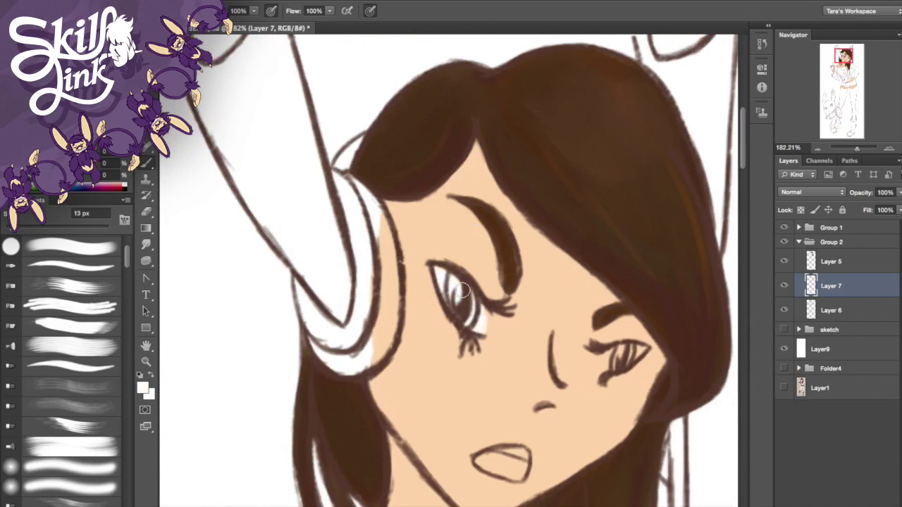
{"action": "left_click", "coordinate": [860, 147]}
{"action": "left_click", "coordinate": [846, 60]}
{"action": "key", "text": "bracketleft"}
{"action": "left_click_drag", "start_coordinate": [413, 359], "coordinate": [438, 364]}
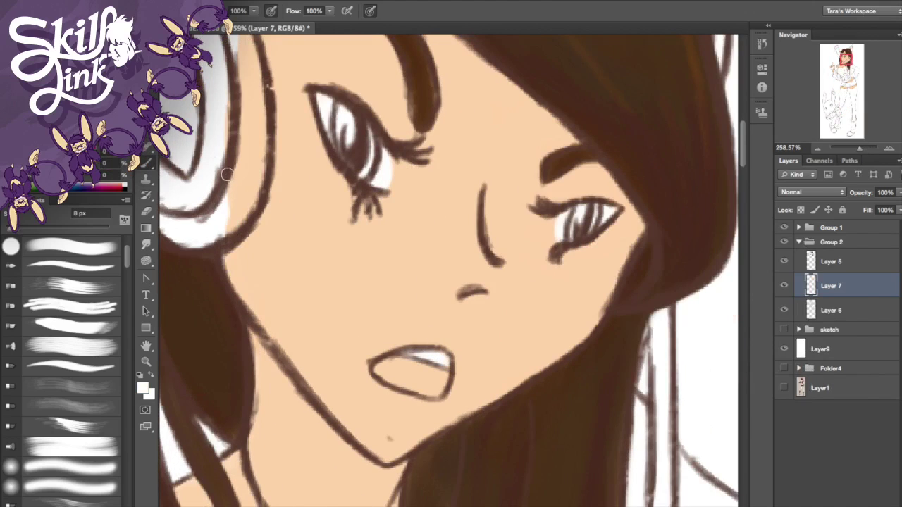
Step: Choose a dark red and fill the inside of the mouth below the teeth with the 8 px brush
{"action": "left_click", "coordinate": [112, 188]}
{"action": "left_click", "coordinate": [143, 388]}
{"action": "left_click", "coordinate": [501, 199]}
{"action": "left_click_drag", "start_coordinate": [582, 233], "coordinate": [581, 290]}
{"action": "left_click", "coordinate": [581, 283]}
{"action": "left_click", "coordinate": [527, 211]}
{"action": "left_click", "coordinate": [697, 125]}
{"action": "mouse_move", "coordinate": [390, 371]}
{"action": "left_mouse_down"}
{"action": "mouse_move", "coordinate": [420, 369]}
{"action": "mouse_move", "coordinate": [429, 393]}
{"action": "mouse_move", "coordinate": [446, 378]}
{"action": "mouse_move", "coordinate": [401, 366]}
{"action": "left_mouse_up"}
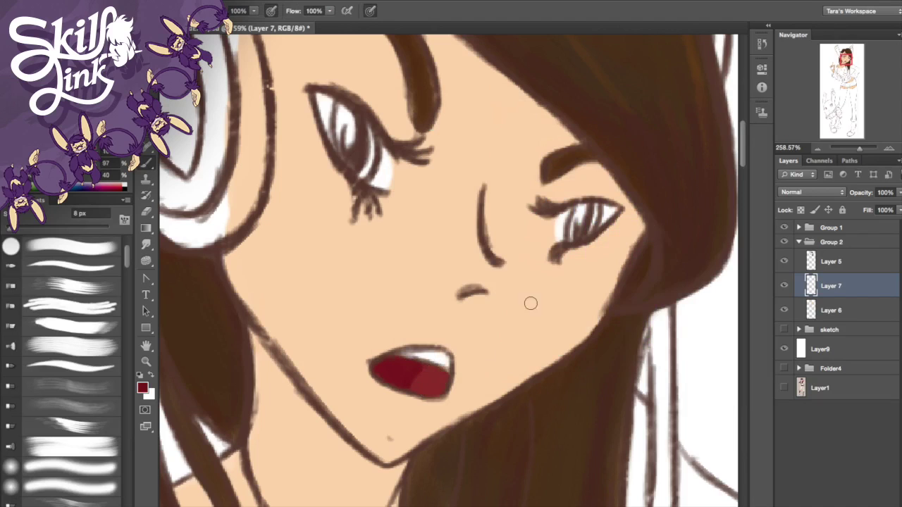
Step: Rename the eye and mouth layer EyesMouth and the skin layer Skin
{"action": "mouse_move", "coordinate": [844, 62]}
{"action": "left_mouse_down"}
{"action": "mouse_move", "coordinate": [840, 52]}
{"action": "mouse_move", "coordinate": [837, 62]}
{"action": "mouse_move", "coordinate": [847, 63]}
{"action": "left_mouse_up"}
{"action": "left_click", "coordinate": [838, 310]}
{"action": "double_click", "coordinate": [838, 286]}
{"action": "type", "text": "EyesMouth"}
{"action": "key", "text": "Tab"}
{"action": "type", "text": "Skin"}
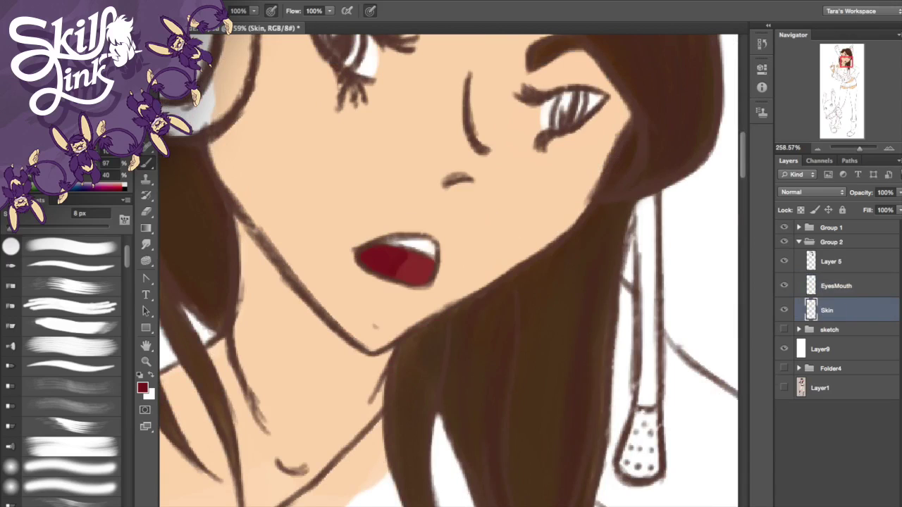
Step: Add a new layer directly above Skin, and choose a warm yellow and a textured 36 px brush
{"action": "key", "text": "ctrl+shift+alt+n"}
{"action": "left_click", "coordinate": [24, 187]}
{"action": "left_click", "coordinate": [143, 388]}
{"action": "left_click_drag", "start_coordinate": [580, 264], "coordinate": [580, 269]}
{"action": "left_click", "coordinate": [549, 134]}
{"action": "left_click", "coordinate": [698, 125]}
{"action": "left_click_drag", "start_coordinate": [859, 148], "coordinate": [853, 149]}
{"action": "mouse_move", "coordinate": [126, 257]}
{"action": "left_mouse_down"}
{"action": "mouse_move", "coordinate": [124, 350]}
{"action": "mouse_move", "coordinate": [127, 344]}
{"action": "left_mouse_up"}
{"action": "left_click", "coordinate": [92, 369]}
Step: Paint the rabbit ears and the body of the shirt yellow, leaving the chest emblem unpainted
{"action": "mouse_move", "coordinate": [343, 128]}
{"action": "left_mouse_down"}
{"action": "mouse_move", "coordinate": [333, 146]}
{"action": "mouse_move", "coordinate": [343, 140]}
{"action": "mouse_move", "coordinate": [367, 204]}
{"action": "left_mouse_up"}
{"action": "mouse_move", "coordinate": [500, 137]}
{"action": "left_mouse_down"}
{"action": "mouse_move", "coordinate": [511, 71]}
{"action": "mouse_move", "coordinate": [521, 148]}
{"action": "left_mouse_up"}
{"action": "mouse_move", "coordinate": [325, 331]}
{"action": "left_mouse_down"}
{"action": "mouse_move", "coordinate": [350, 412]}
{"action": "mouse_move", "coordinate": [445, 334]}
{"action": "mouse_move", "coordinate": [428, 455]}
{"action": "mouse_move", "coordinate": [476, 423]}
{"action": "left_mouse_up"}
{"action": "left_click_drag", "start_coordinate": [852, 148], "coordinate": [852, 149]}
{"action": "left_click_drag", "start_coordinate": [845, 82], "coordinate": [846, 87]}
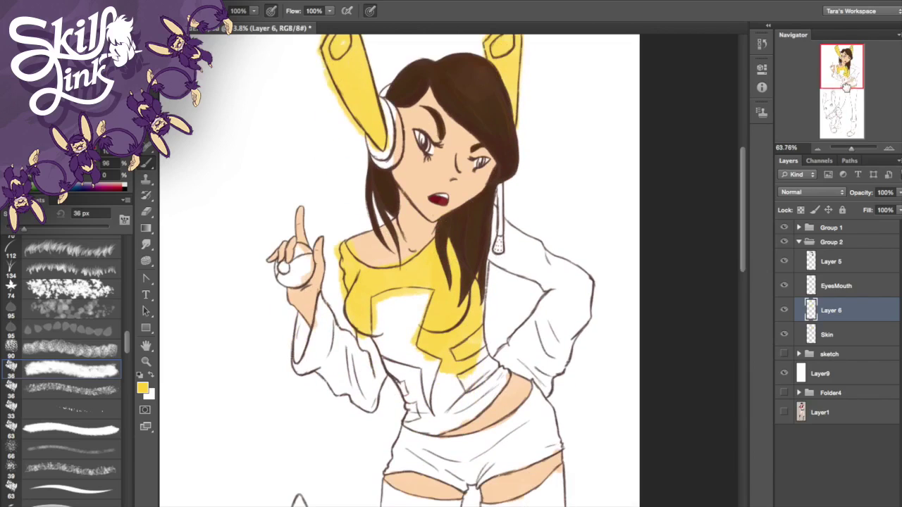
Step: Paint both shirt sleeves and the shorts yellow
{"action": "mouse_move", "coordinate": [330, 289]}
{"action": "left_mouse_down"}
{"action": "mouse_move", "coordinate": [303, 356]}
{"action": "mouse_move", "coordinate": [294, 318]}
{"action": "mouse_move", "coordinate": [342, 395]}
{"action": "mouse_move", "coordinate": [370, 408]}
{"action": "left_mouse_up"}
{"action": "mouse_move", "coordinate": [459, 390]}
{"action": "left_mouse_down"}
{"action": "mouse_move", "coordinate": [416, 419]}
{"action": "mouse_move", "coordinate": [458, 405]}
{"action": "mouse_move", "coordinate": [497, 363]}
{"action": "mouse_move", "coordinate": [467, 287]}
{"action": "mouse_move", "coordinate": [507, 250]}
{"action": "mouse_move", "coordinate": [561, 264]}
{"action": "mouse_move", "coordinate": [539, 348]}
{"action": "mouse_move", "coordinate": [587, 303]}
{"action": "mouse_move", "coordinate": [578, 255]}
{"action": "left_mouse_up"}
{"action": "mouse_move", "coordinate": [843, 111]}
{"action": "left_mouse_down"}
{"action": "mouse_move", "coordinate": [849, 125]}
{"action": "mouse_move", "coordinate": [871, 95]}
{"action": "mouse_move", "coordinate": [871, 69]}
{"action": "left_mouse_up"}
{"action": "mouse_move", "coordinate": [485, 434]}
{"action": "left_mouse_down"}
{"action": "mouse_move", "coordinate": [538, 375]}
{"action": "mouse_move", "coordinate": [421, 438]}
{"action": "mouse_move", "coordinate": [512, 393]}
{"action": "left_mouse_up"}
Step: Fill both boots with yellow
{"action": "left_click_drag", "start_coordinate": [844, 74], "coordinate": [844, 120]}
{"action": "mouse_move", "coordinate": [486, 465]}
{"action": "left_mouse_down"}
{"action": "mouse_move", "coordinate": [501, 483]}
{"action": "mouse_move", "coordinate": [534, 412]}
{"action": "left_mouse_up"}
{"action": "mouse_move", "coordinate": [523, 378]}
{"action": "left_mouse_down"}
{"action": "mouse_move", "coordinate": [540, 328]}
{"action": "mouse_move", "coordinate": [571, 310]}
{"action": "left_mouse_up"}
{"action": "mouse_move", "coordinate": [314, 224]}
{"action": "left_mouse_down"}
{"action": "mouse_move", "coordinate": [320, 387]}
{"action": "mouse_move", "coordinate": [310, 451]}
{"action": "mouse_move", "coordinate": [347, 383]}
{"action": "left_mouse_up"}
{"action": "left_click_drag", "start_coordinate": [545, 327], "coordinate": [480, 493]}
Step: Touch up the yellow on the shirt and set the foreground colour to golden yellow f7ba00
{"action": "left_click_drag", "start_coordinate": [832, 58], "coordinate": [840, 69]}
{"action": "left_click_drag", "start_coordinate": [346, 300], "coordinate": [345, 322]}
{"action": "left_click", "coordinate": [143, 389]}
{"action": "left_click", "coordinate": [554, 145]}
{"action": "left_click", "coordinate": [698, 124]}
{"action": "left_click", "coordinate": [143, 388]}
{"action": "left_click", "coordinate": [564, 145]}
{"action": "left_click", "coordinate": [581, 270]}
{"action": "left_click", "coordinate": [564, 136]}
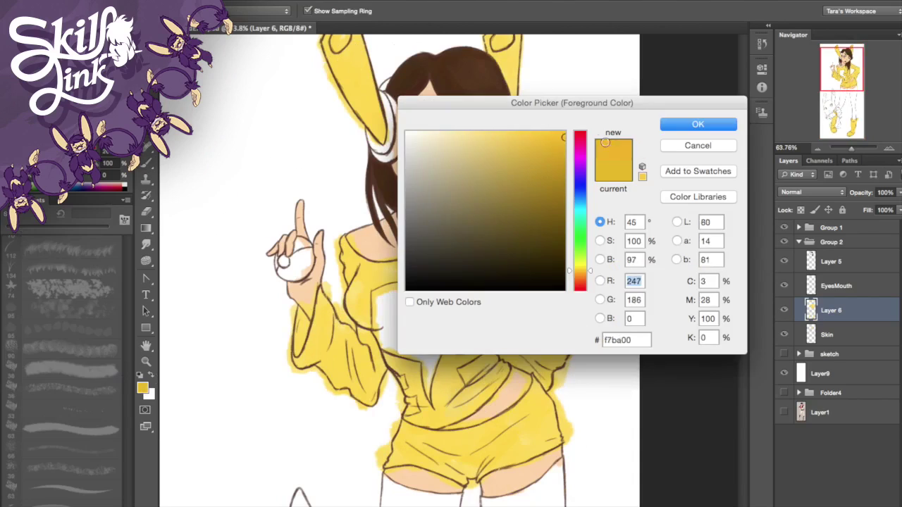
{"action": "left_click", "coordinate": [698, 124]}
Step: Shade the folds of the shirt, sleeves, rabbit ears and shorts with the golden yellow
{"action": "left_click_drag", "start_coordinate": [451, 407], "coordinate": [505, 362]}
{"action": "mouse_move", "coordinate": [373, 279]}
{"action": "left_mouse_down"}
{"action": "mouse_move", "coordinate": [389, 311]}
{"action": "mouse_move", "coordinate": [454, 313]}
{"action": "mouse_move", "coordinate": [423, 336]}
{"action": "mouse_move", "coordinate": [395, 334]}
{"action": "mouse_move", "coordinate": [353, 380]}
{"action": "mouse_move", "coordinate": [298, 337]}
{"action": "left_mouse_up"}
{"action": "mouse_move", "coordinate": [527, 361]}
{"action": "left_mouse_down"}
{"action": "mouse_move", "coordinate": [567, 324]}
{"action": "mouse_move", "coordinate": [504, 254]}
{"action": "mouse_move", "coordinate": [543, 269]}
{"action": "left_mouse_up"}
{"action": "left_click_drag", "start_coordinate": [380, 134], "coordinate": [370, 111]}
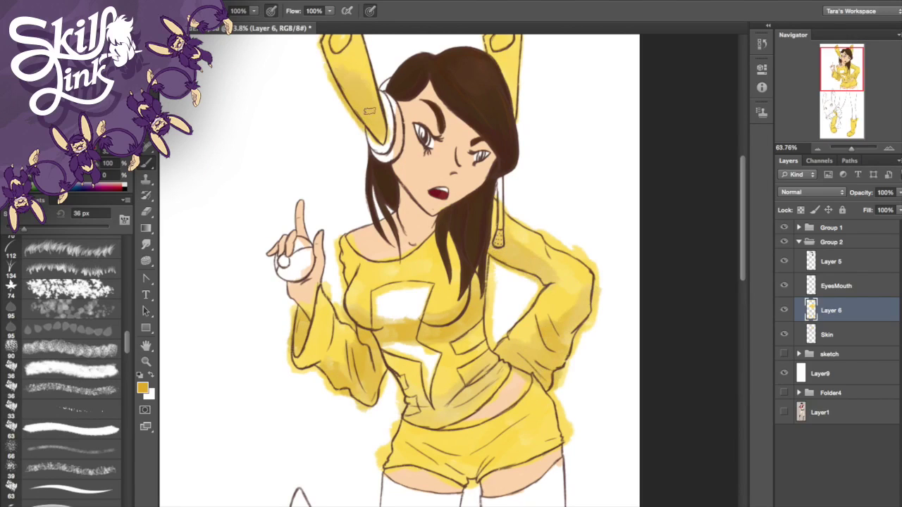
{"action": "mouse_move", "coordinate": [403, 451]}
{"action": "left_mouse_down"}
{"action": "mouse_move", "coordinate": [479, 476]}
{"action": "mouse_move", "coordinate": [532, 458]}
{"action": "mouse_move", "coordinate": [437, 467]}
{"action": "mouse_move", "coordinate": [511, 465]}
{"action": "left_mouse_up"}
Step: Shade both boots with the golden yellow
{"action": "left_click_drag", "start_coordinate": [843, 124], "coordinate": [838, 125]}
{"action": "mouse_move", "coordinate": [375, 384]}
{"action": "left_mouse_down"}
{"action": "mouse_move", "coordinate": [427, 385]}
{"action": "mouse_move", "coordinate": [407, 453]}
{"action": "mouse_move", "coordinate": [385, 402]}
{"action": "mouse_move", "coordinate": [396, 421]}
{"action": "left_mouse_up"}
{"action": "mouse_move", "coordinate": [607, 336]}
{"action": "left_mouse_down"}
{"action": "mouse_move", "coordinate": [585, 472]}
{"action": "mouse_move", "coordinate": [628, 487]}
{"action": "left_mouse_up"}
Step: Choose a pale yellow and add highlights to the boots, clothing and rabbit ears
{"action": "left_click", "coordinate": [143, 388]}
{"action": "left_click", "coordinate": [463, 133]}
{"action": "left_click", "coordinate": [698, 124]}
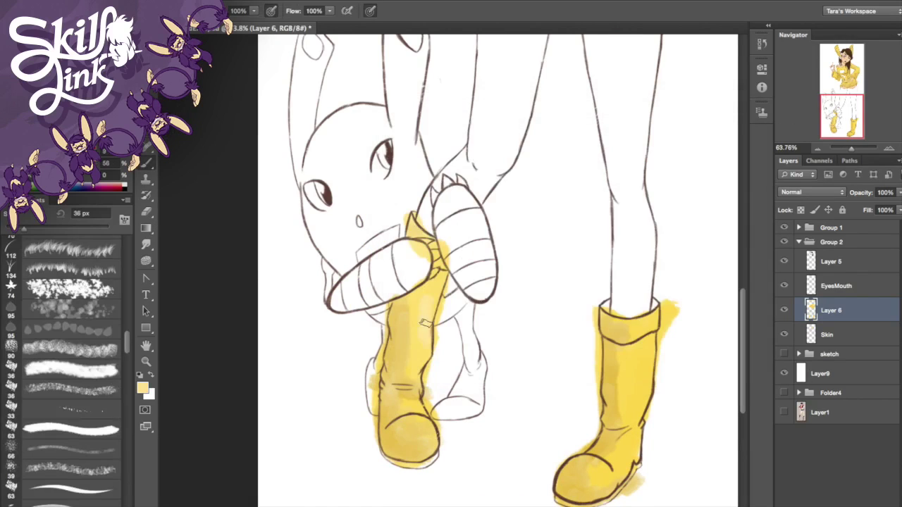
{"action": "left_click_drag", "start_coordinate": [644, 339], "coordinate": [642, 420]}
{"action": "left_click_drag", "start_coordinate": [845, 105], "coordinate": [850, 76]}
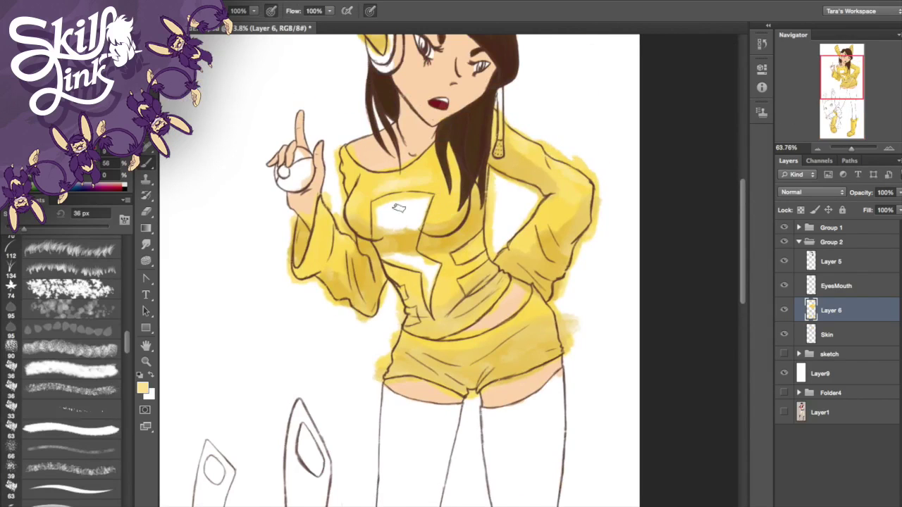
{"action": "scroll", "coordinate": [518, 326], "scroll_direction": "up", "scroll_amount": 4}
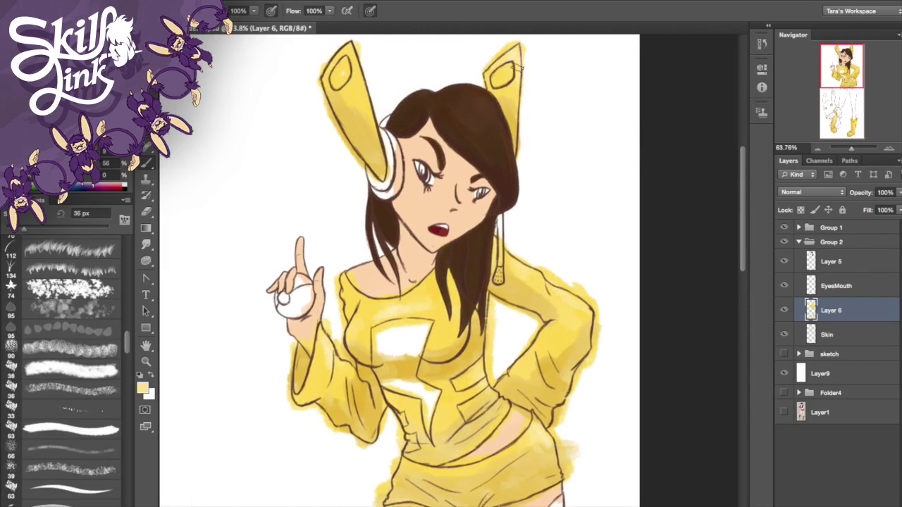
Step: Add a layer above the yellow layer and paint the boot soles and boot openings in a very dark brown
{"action": "left_click_drag", "start_coordinate": [865, 67], "coordinate": [863, 136]}
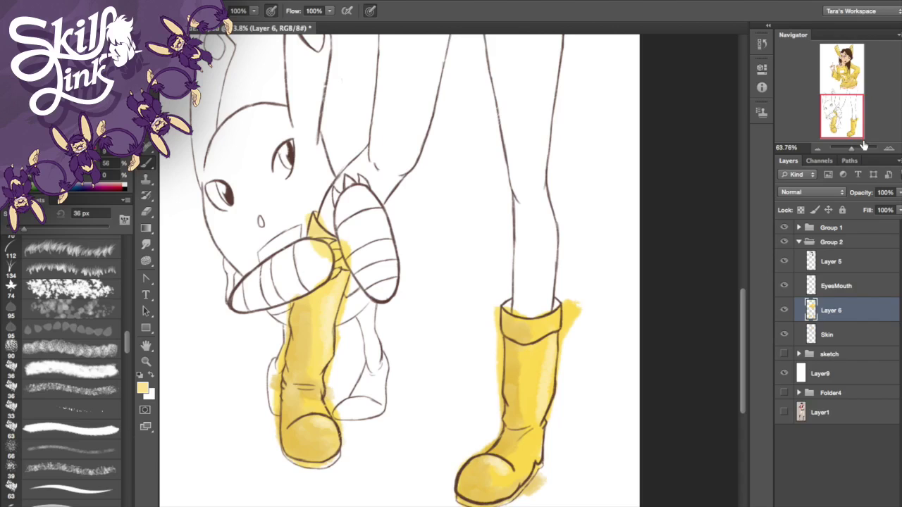
{"action": "left_click", "coordinate": [847, 334]}
{"action": "left_click", "coordinate": [871, 505]}
{"action": "left_click_drag", "start_coordinate": [844, 335], "coordinate": [845, 311]}
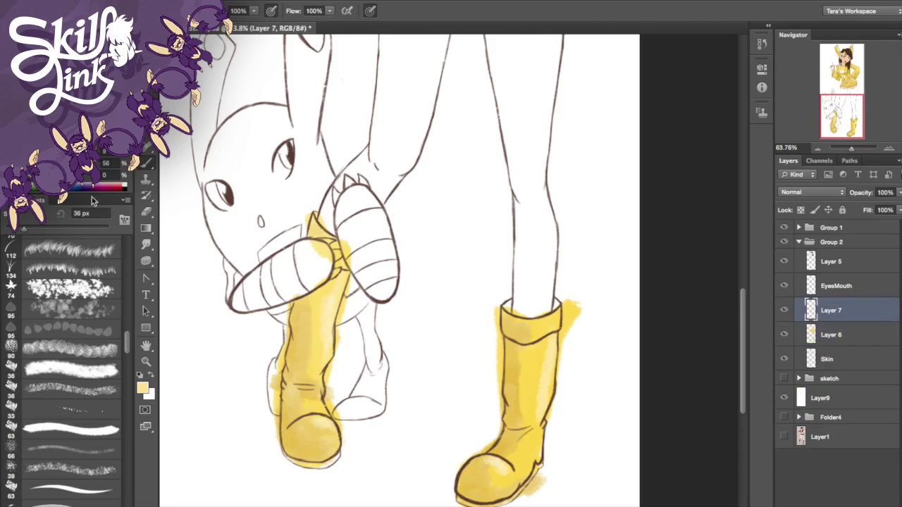
{"action": "left_click", "coordinate": [143, 388]}
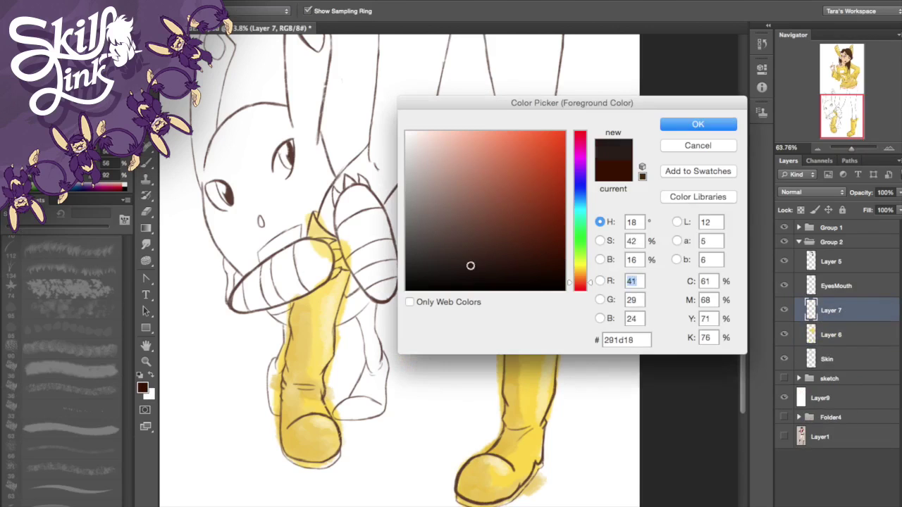
{"action": "key", "text": "Return"}
{"action": "mouse_move", "coordinate": [281, 455]}
{"action": "left_mouse_down"}
{"action": "mouse_move", "coordinate": [340, 461]}
{"action": "mouse_move", "coordinate": [278, 458]}
{"action": "left_mouse_up"}
{"action": "left_click_drag", "start_coordinate": [453, 498], "coordinate": [547, 465]}
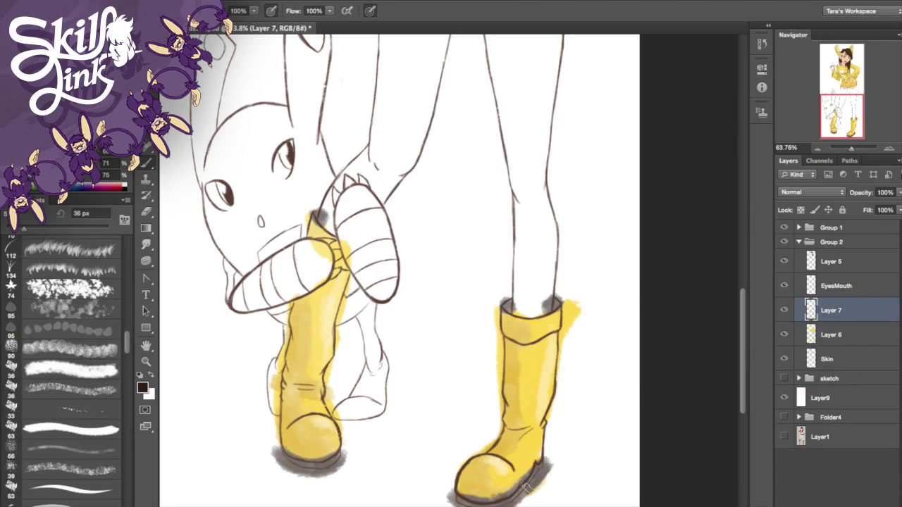
Step: Paint the shirt's emblem and side stripes, the headphones and the hanging earring in the dark brown
{"action": "left_click", "coordinate": [840, 73]}
{"action": "mouse_move", "coordinate": [396, 250]}
{"action": "left_mouse_down"}
{"action": "mouse_move", "coordinate": [398, 290]}
{"action": "mouse_move", "coordinate": [444, 241]}
{"action": "mouse_move", "coordinate": [443, 311]}
{"action": "mouse_move", "coordinate": [415, 255]}
{"action": "mouse_move", "coordinate": [425, 308]}
{"action": "mouse_move", "coordinate": [401, 249]}
{"action": "mouse_move", "coordinate": [408, 289]}
{"action": "mouse_move", "coordinate": [437, 310]}
{"action": "mouse_move", "coordinate": [493, 303]}
{"action": "mouse_move", "coordinate": [486, 324]}
{"action": "mouse_move", "coordinate": [423, 356]}
{"action": "left_mouse_up"}
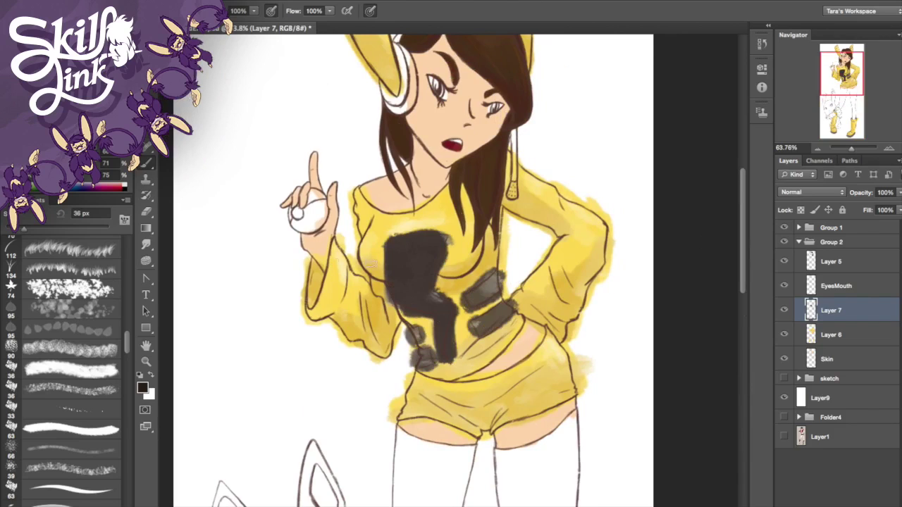
{"action": "mouse_move", "coordinate": [400, 50]}
{"action": "left_mouse_down"}
{"action": "mouse_move", "coordinate": [392, 99]}
{"action": "mouse_move", "coordinate": [400, 107]}
{"action": "left_mouse_up"}
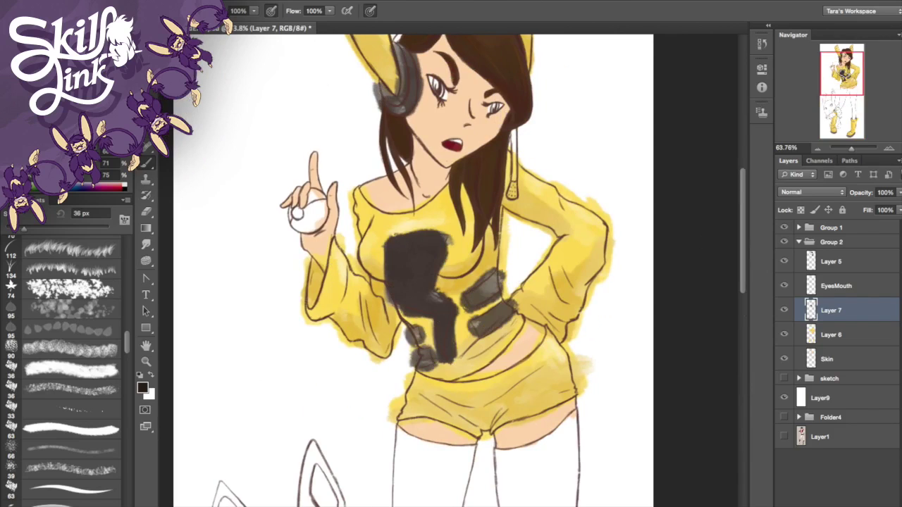
{"action": "left_click_drag", "start_coordinate": [422, 212], "coordinate": [409, 297]}
{"action": "left_click_drag", "start_coordinate": [381, 130], "coordinate": [392, 114]}
{"action": "mouse_move", "coordinate": [501, 216]}
{"action": "left_mouse_down"}
{"action": "mouse_move", "coordinate": [501, 279]}
{"action": "mouse_move", "coordinate": [501, 251]}
{"action": "left_mouse_up"}
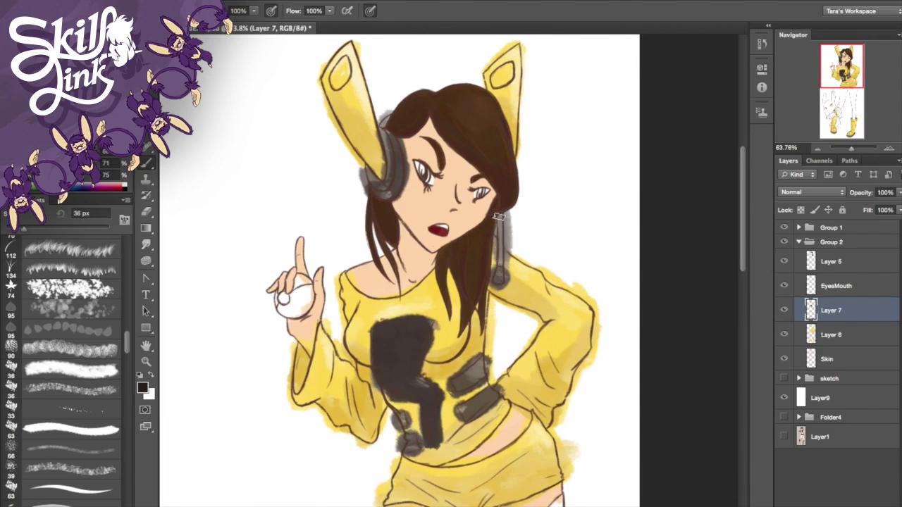
{"action": "left_click_drag", "start_coordinate": [403, 164], "coordinate": [399, 204]}
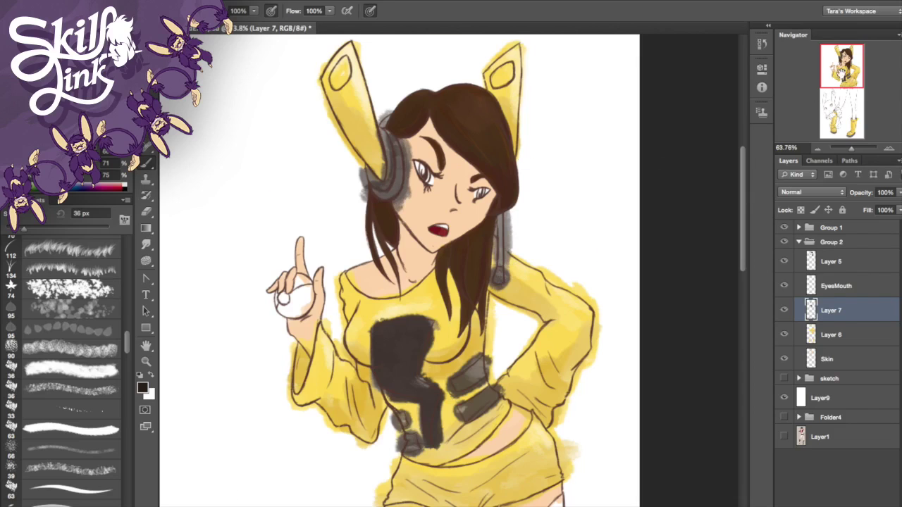
Step: Paint the leggings dark brown between the thighs and the boots, enlarging the brush for broader coverage
{"action": "left_click_drag", "start_coordinate": [743, 212], "coordinate": [742, 311]}
{"action": "left_click_drag", "start_coordinate": [524, 365], "coordinate": [528, 477]}
{"action": "mouse_move", "coordinate": [546, 418]}
{"action": "left_mouse_down"}
{"action": "mouse_move", "coordinate": [541, 477]}
{"action": "mouse_move", "coordinate": [525, 251]}
{"action": "left_mouse_up"}
{"action": "left_click_drag", "start_coordinate": [525, 227], "coordinate": [523, 314]}
{"action": "mouse_move", "coordinate": [526, 361]}
{"action": "left_mouse_down"}
{"action": "mouse_move", "coordinate": [547, 431]}
{"action": "mouse_move", "coordinate": [504, 195]}
{"action": "mouse_move", "coordinate": [505, 233]}
{"action": "mouse_move", "coordinate": [539, 334]}
{"action": "mouse_move", "coordinate": [503, 188]}
{"action": "mouse_move", "coordinate": [494, 268]}
{"action": "mouse_move", "coordinate": [573, 115]}
{"action": "mouse_move", "coordinate": [560, 211]}
{"action": "mouse_move", "coordinate": [517, 322]}
{"action": "mouse_move", "coordinate": [507, 225]}
{"action": "mouse_move", "coordinate": [536, 307]}
{"action": "mouse_move", "coordinate": [500, 241]}
{"action": "mouse_move", "coordinate": [519, 427]}
{"action": "mouse_move", "coordinate": [514, 188]}
{"action": "mouse_move", "coordinate": [501, 238]}
{"action": "mouse_move", "coordinate": [394, 176]}
{"action": "mouse_move", "coordinate": [416, 310]}
{"action": "mouse_move", "coordinate": [332, 394]}
{"action": "mouse_move", "coordinate": [388, 293]}
{"action": "mouse_move", "coordinate": [425, 181]}
{"action": "left_mouse_up"}
{"action": "key", "text": "bracketright"}
{"action": "key", "text": "bracketright"}
{"action": "key", "text": "bracketright"}
{"action": "mouse_move", "coordinate": [391, 137]}
{"action": "left_mouse_down"}
{"action": "mouse_move", "coordinate": [393, 189]}
{"action": "mouse_move", "coordinate": [395, 164]}
{"action": "left_mouse_up"}
Step: Replace the white swatch with black as the secondary colour and keep dark brown as the painting colour
{"action": "left_click", "coordinate": [151, 375]}
{"action": "left_click", "coordinate": [142, 387]}
{"action": "left_click", "coordinate": [401, 296]}
{"action": "left_click", "coordinate": [715, 119]}
{"action": "mouse_move", "coordinate": [393, 200]}
{"action": "left_mouse_down"}
{"action": "mouse_move", "coordinate": [392, 144]}
{"action": "mouse_move", "coordinate": [370, 344]}
{"action": "mouse_move", "coordinate": [407, 141]}
{"action": "left_mouse_up"}
{"action": "key", "text": "super+z"}
{"action": "left_click", "coordinate": [150, 375]}
{"action": "left_click_drag", "start_coordinate": [408, 141], "coordinate": [356, 381]}
{"action": "left_click_drag", "start_coordinate": [356, 380], "coordinate": [385, 286]}
{"action": "key", "text": "alt+super+z"}
{"action": "key", "text": "alt+super+z"}
{"action": "key", "text": "alt+super+z"}
{"action": "key", "text": "alt+super+z"}
{"action": "key", "text": "alt+super+z"}
Step: Lower the brush opacity to 34% and build up the dark tone on both leggings with the 62 px brush
{"action": "left_click", "coordinate": [255, 11]}
{"action": "left_click_drag", "start_coordinate": [253, 23], "coordinate": [214, 23]}
{"action": "mouse_move", "coordinate": [385, 161]}
{"action": "left_mouse_down"}
{"action": "mouse_move", "coordinate": [383, 312]}
{"action": "mouse_move", "coordinate": [354, 370]}
{"action": "left_mouse_up"}
{"action": "left_click_drag", "start_coordinate": [496, 155], "coordinate": [516, 471]}
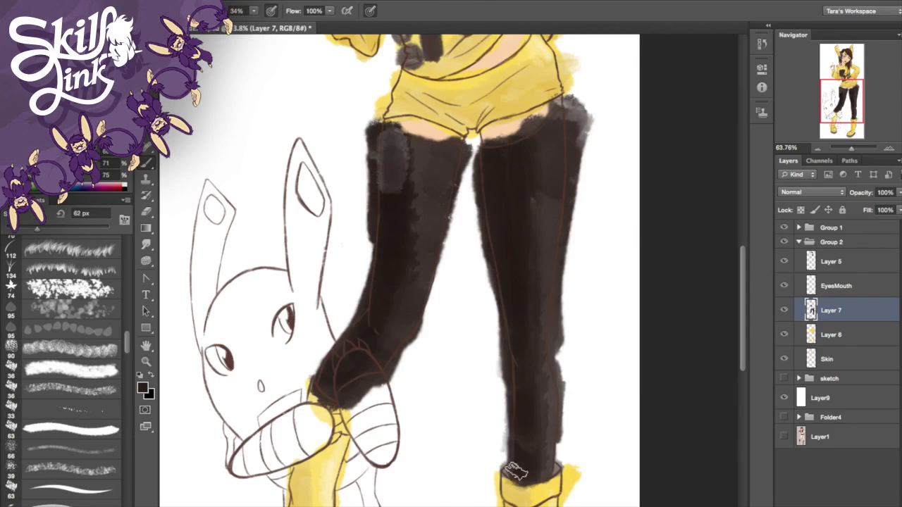
{"action": "left_click_drag", "start_coordinate": [553, 120], "coordinate": [560, 499]}
Step: Darken the shirt's emblem and side stripes, and set the brush to 15 px at 70% opacity
{"action": "mouse_move", "coordinate": [393, 328]}
{"action": "left_mouse_down"}
{"action": "mouse_move", "coordinate": [413, 329]}
{"action": "mouse_move", "coordinate": [416, 444]}
{"action": "left_mouse_up"}
{"action": "left_click_drag", "start_coordinate": [465, 374], "coordinate": [494, 393]}
{"action": "key", "text": "bracketleft"}
{"action": "key", "text": "bracketleft"}
{"action": "key", "text": "bracketleft"}
{"action": "key", "text": "bracketleft"}
{"action": "key", "text": "bracketleft"}
{"action": "key", "text": "bracketleft"}
{"action": "key", "text": "bracketleft"}
{"action": "key", "text": "bracketleft"}
{"action": "key", "text": "bracketleft"}
{"action": "key", "text": "7"}
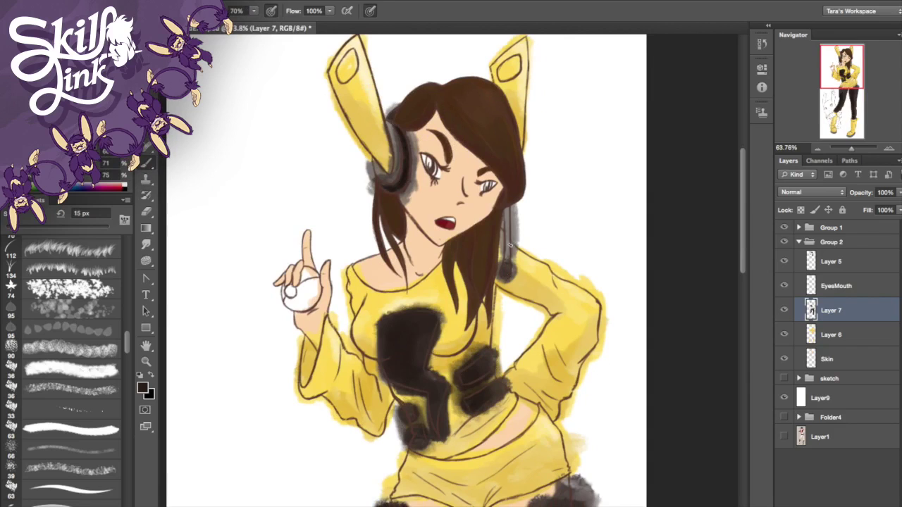
Step: Lower the dark layer's opacity to 65% and erase stray paint beside the straight leg's calf with a 72 px eraser
{"action": "left_click_drag", "start_coordinate": [841, 70], "coordinate": [871, 136]}
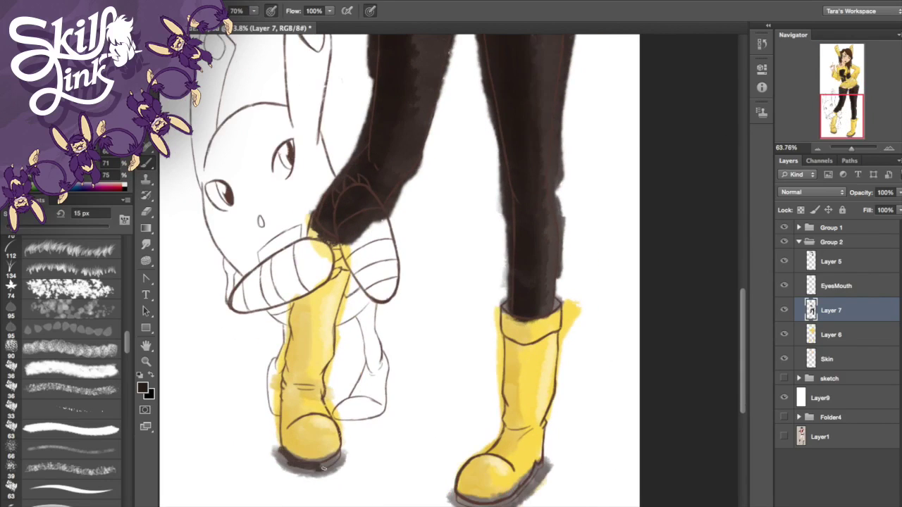
{"action": "left_click_drag", "start_coordinate": [900, 194], "coordinate": [873, 210]}
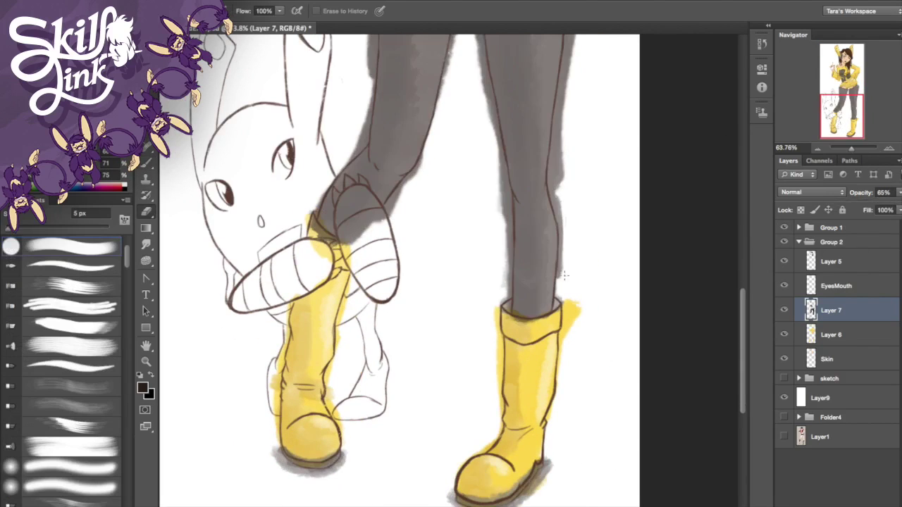
{"action": "left_click_drag", "start_coordinate": [8, 227], "coordinate": [43, 227]}
{"action": "left_click_drag", "start_coordinate": [570, 156], "coordinate": [565, 192]}
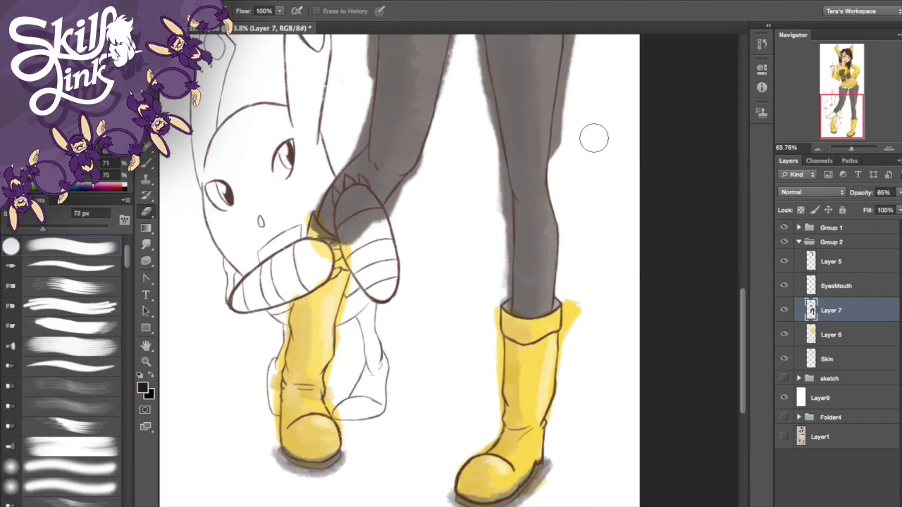
{"action": "left_click", "coordinate": [761, 43]}
{"action": "left_click", "coordinate": [666, 130]}
{"action": "left_click", "coordinate": [762, 43]}
Step: Erase the dark paint spilling past the bent leg's thigh outline, reducing the eraser size for the edges
{"action": "mouse_move", "coordinate": [851, 149]}
{"action": "left_mouse_down"}
{"action": "mouse_move", "coordinate": [833, 148]}
{"action": "mouse_move", "coordinate": [859, 149]}
{"action": "left_mouse_up"}
{"action": "mouse_move", "coordinate": [451, 116]}
{"action": "left_mouse_down"}
{"action": "mouse_move", "coordinate": [580, 144]}
{"action": "mouse_move", "coordinate": [648, 141]}
{"action": "left_mouse_up"}
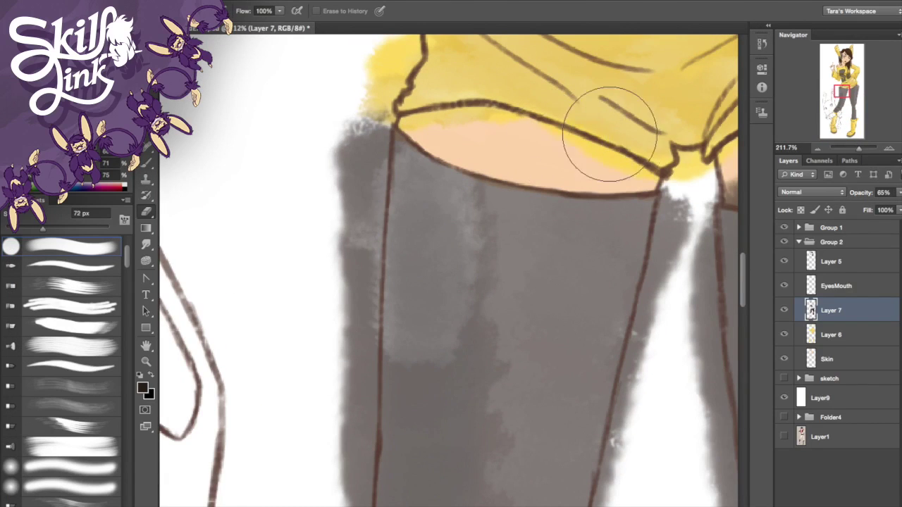
{"action": "left_click_drag", "start_coordinate": [338, 132], "coordinate": [336, 209]}
{"action": "left_click_drag", "start_coordinate": [43, 228], "coordinate": [27, 227]}
{"action": "mouse_move", "coordinate": [354, 243]}
{"action": "left_mouse_down"}
{"action": "mouse_move", "coordinate": [353, 218]}
{"action": "mouse_move", "coordinate": [353, 368]}
{"action": "left_mouse_up"}
{"action": "left_click_drag", "start_coordinate": [27, 228], "coordinate": [20, 228]}
{"action": "mouse_move", "coordinate": [351, 388]}
{"action": "left_mouse_down"}
{"action": "mouse_move", "coordinate": [364, 340]}
{"action": "mouse_move", "coordinate": [360, 431]}
{"action": "left_mouse_up"}
{"action": "left_click_drag", "start_coordinate": [673, 200], "coordinate": [693, 278]}
Step: Erase the dark paint spilling over the straight leg's upper thigh and along both sides down to the knee
{"action": "left_click_drag", "start_coordinate": [849, 95], "coordinate": [854, 90]}
{"action": "mouse_move", "coordinate": [559, 115]}
{"action": "left_mouse_down"}
{"action": "mouse_move", "coordinate": [393, 244]}
{"action": "mouse_move", "coordinate": [342, 250]}
{"action": "left_mouse_up"}
{"action": "mouse_move", "coordinate": [421, 202]}
{"action": "left_mouse_down"}
{"action": "mouse_move", "coordinate": [450, 176]}
{"action": "mouse_move", "coordinate": [441, 199]}
{"action": "left_mouse_up"}
{"action": "mouse_move", "coordinate": [577, 112]}
{"action": "left_mouse_down"}
{"action": "mouse_move", "coordinate": [576, 200]}
{"action": "mouse_move", "coordinate": [648, 281]}
{"action": "mouse_move", "coordinate": [584, 254]}
{"action": "left_mouse_up"}
{"action": "left_click_drag", "start_coordinate": [856, 98], "coordinate": [859, 105]}
{"action": "mouse_move", "coordinate": [525, 134]}
{"action": "left_mouse_down"}
{"action": "mouse_move", "coordinate": [501, 221]}
{"action": "mouse_move", "coordinate": [462, 500]}
{"action": "left_mouse_up"}
{"action": "mouse_move", "coordinate": [210, 250]}
{"action": "left_mouse_down"}
{"action": "mouse_move", "coordinate": [215, 324]}
{"action": "mouse_move", "coordinate": [241, 358]}
{"action": "mouse_move", "coordinate": [247, 441]}
{"action": "mouse_move", "coordinate": [265, 494]}
{"action": "left_mouse_up"}
{"action": "left_click_drag", "start_coordinate": [856, 97], "coordinate": [853, 92]}
{"action": "mouse_move", "coordinate": [314, 305]}
{"action": "left_mouse_down"}
{"action": "mouse_move", "coordinate": [300, 227]}
{"action": "mouse_move", "coordinate": [221, 482]}
{"action": "left_mouse_up"}
Step: Erase the excess dark paint along the straight leg's calf above the boot with a 20 px eraser
{"action": "left_click", "coordinate": [854, 113]}
{"action": "left_click_drag", "start_coordinate": [394, 202], "coordinate": [385, 310]}
{"action": "key", "text": "ctrl+z"}
{"action": "mouse_move", "coordinate": [387, 163]}
{"action": "left_mouse_down"}
{"action": "mouse_move", "coordinate": [380, 383]}
{"action": "mouse_move", "coordinate": [356, 427]}
{"action": "left_mouse_up"}
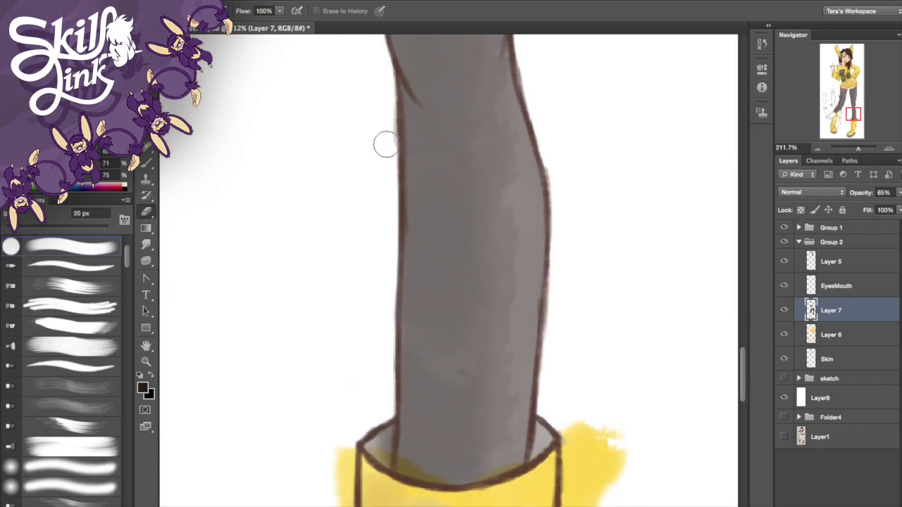
Step: Erase the dark paint spilling past the bent leg's calf outline and jagged lower edge above the boot, finishing with a 9 px eraser
{"action": "left_click_drag", "start_coordinate": [835, 105], "coordinate": [837, 109]}
{"action": "left_click_drag", "start_coordinate": [351, 327], "coordinate": [408, 243]}
{"action": "left_click", "coordinate": [761, 45]}
{"action": "left_click", "coordinate": [704, 129]}
{"action": "mouse_move", "coordinate": [463, 388]}
{"action": "left_mouse_down"}
{"action": "mouse_move", "coordinate": [455, 351]}
{"action": "mouse_move", "coordinate": [465, 283]}
{"action": "mouse_move", "coordinate": [560, 280]}
{"action": "mouse_move", "coordinate": [627, 335]}
{"action": "mouse_move", "coordinate": [623, 290]}
{"action": "mouse_move", "coordinate": [729, 145]}
{"action": "left_mouse_up"}
{"action": "mouse_move", "coordinate": [493, 275]}
{"action": "left_mouse_down"}
{"action": "mouse_move", "coordinate": [509, 395]}
{"action": "mouse_move", "coordinate": [509, 97]}
{"action": "mouse_move", "coordinate": [520, 97]}
{"action": "mouse_move", "coordinate": [522, 42]}
{"action": "left_mouse_up"}
{"action": "key", "text": "bracketleft"}
{"action": "key", "text": "bracketleft"}
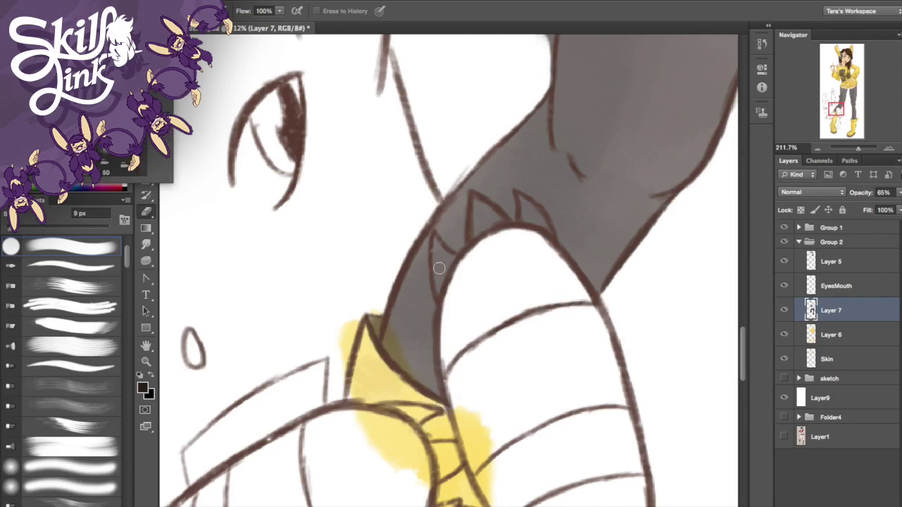
{"action": "left_click_drag", "start_coordinate": [439, 264], "coordinate": [442, 257]}
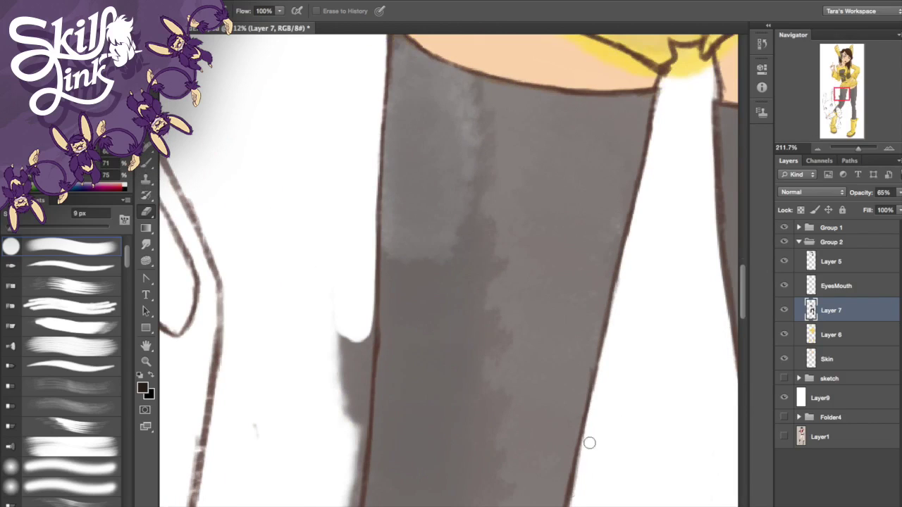
Step: Erase the leftover strip of dark paint along the outer edge of the bent leg's thigh on Layer 7
{"action": "mouse_move", "coordinate": [343, 320]}
{"action": "left_mouse_down"}
{"action": "mouse_move", "coordinate": [336, 360]}
{"action": "mouse_move", "coordinate": [354, 440]}
{"action": "left_mouse_up"}
{"action": "key", "text": "alt+period"}
{"action": "left_click", "coordinate": [798, 227]}
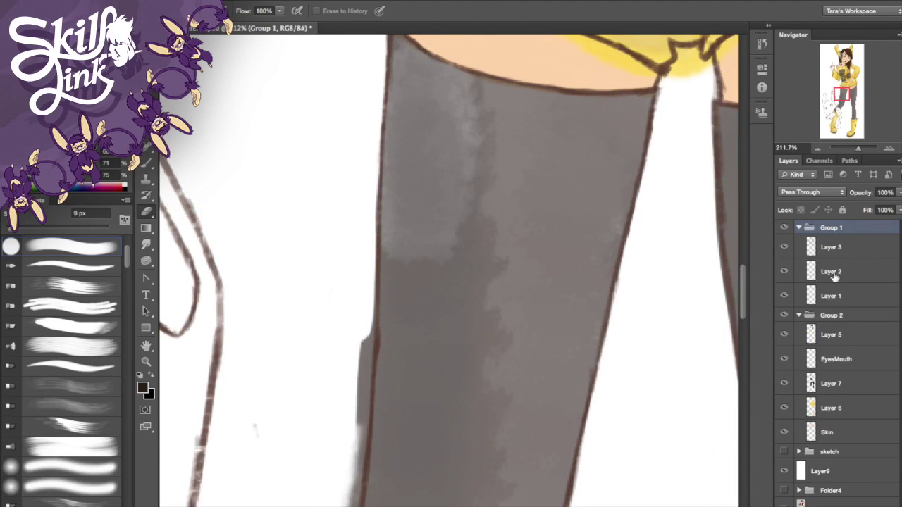
{"action": "left_click", "coordinate": [798, 227]}
{"action": "left_click", "coordinate": [835, 311]}
{"action": "mouse_move", "coordinate": [363, 388]}
{"action": "left_mouse_down"}
{"action": "mouse_move", "coordinate": [367, 318]}
{"action": "mouse_move", "coordinate": [352, 482]}
{"action": "left_mouse_up"}
Step: Erase the dark paint spilling around the lightning bolt shape on the front of the yellow sweater
{"action": "scroll", "coordinate": [449, 271], "scroll_direction": "left", "scroll_amount": 5}
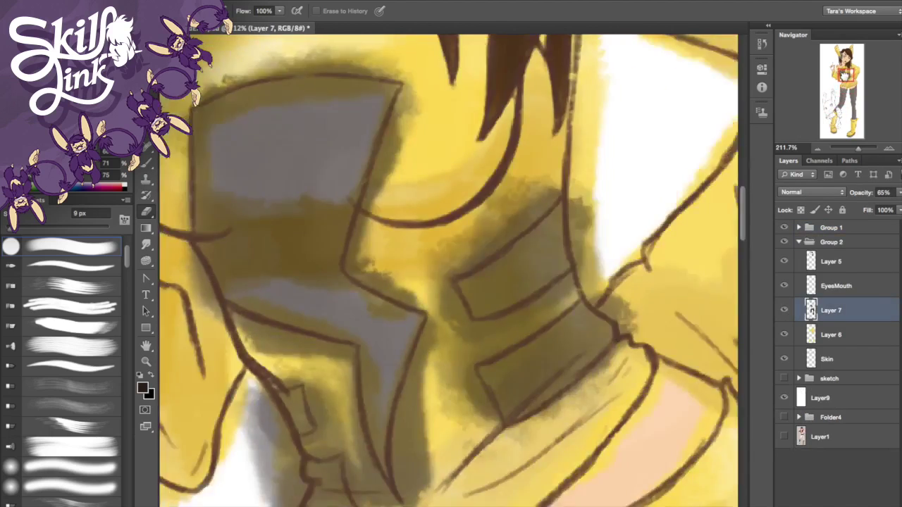
{"action": "scroll", "coordinate": [392, 274], "scroll_direction": "left", "scroll_amount": 5}
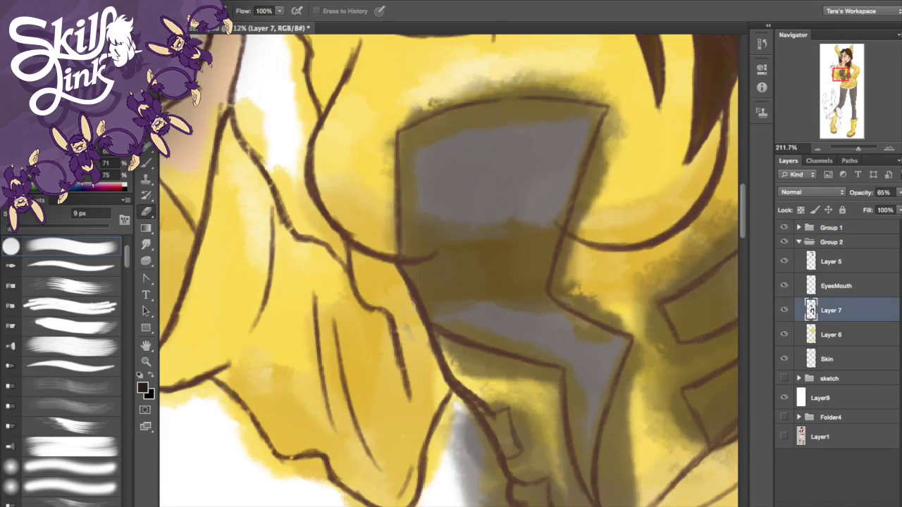
{"action": "mouse_move", "coordinate": [389, 254]}
{"action": "left_mouse_down"}
{"action": "mouse_move", "coordinate": [392, 130]}
{"action": "mouse_move", "coordinate": [405, 110]}
{"action": "mouse_move", "coordinate": [640, 100]}
{"action": "left_mouse_up"}
{"action": "mouse_move", "coordinate": [519, 87]}
{"action": "left_mouse_down"}
{"action": "mouse_move", "coordinate": [588, 187]}
{"action": "mouse_move", "coordinate": [563, 289]}
{"action": "mouse_move", "coordinate": [555, 279]}
{"action": "mouse_move", "coordinate": [517, 376]}
{"action": "mouse_move", "coordinate": [489, 359]}
{"action": "mouse_move", "coordinate": [518, 423]}
{"action": "mouse_move", "coordinate": [507, 399]}
{"action": "mouse_move", "coordinate": [523, 408]}
{"action": "left_mouse_up"}
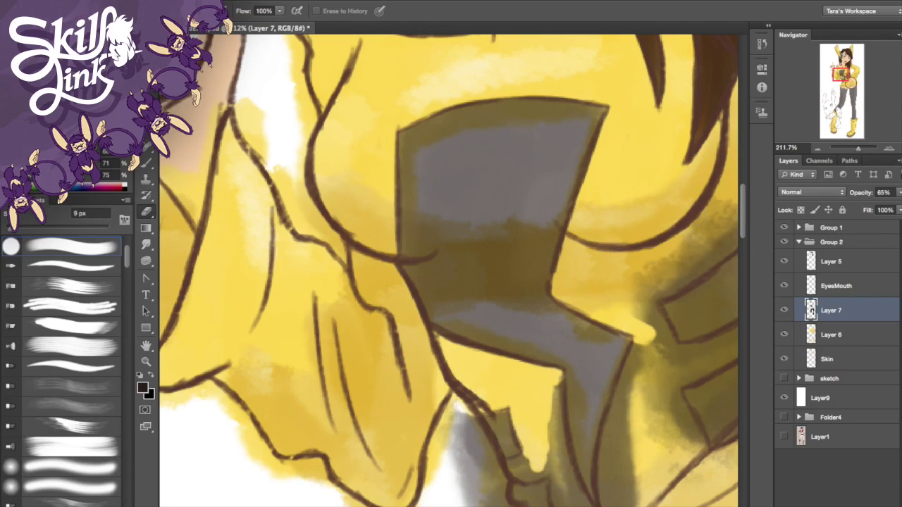
{"action": "left_click_drag", "start_coordinate": [516, 472], "coordinate": [400, 244]}
Step: Erase the excess dark paint around the small waist patches and the stripes on the sweater's side
{"action": "mouse_move", "coordinate": [391, 310]}
{"action": "left_mouse_down"}
{"action": "mouse_move", "coordinate": [444, 324]}
{"action": "mouse_move", "coordinate": [506, 311]}
{"action": "left_mouse_up"}
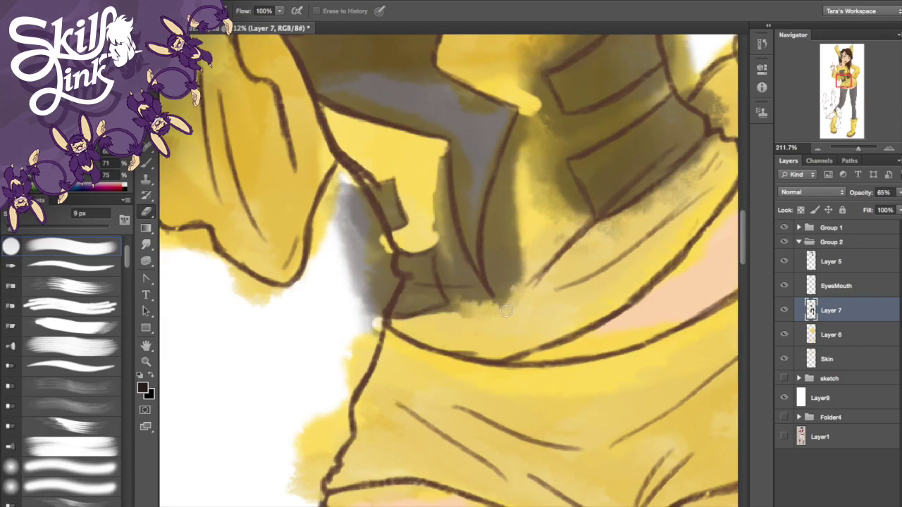
{"action": "mouse_move", "coordinate": [358, 333]}
{"action": "left_mouse_down"}
{"action": "mouse_move", "coordinate": [392, 282]}
{"action": "mouse_move", "coordinate": [379, 294]}
{"action": "mouse_move", "coordinate": [377, 234]}
{"action": "mouse_move", "coordinate": [346, 307]}
{"action": "mouse_move", "coordinate": [440, 235]}
{"action": "left_mouse_up"}
{"action": "mouse_move", "coordinate": [479, 332]}
{"action": "left_mouse_down"}
{"action": "mouse_move", "coordinate": [450, 251]}
{"action": "mouse_move", "coordinate": [493, 245]}
{"action": "mouse_move", "coordinate": [528, 319]}
{"action": "mouse_move", "coordinate": [540, 90]}
{"action": "mouse_move", "coordinate": [560, 164]}
{"action": "left_mouse_up"}
{"action": "left_click_drag", "start_coordinate": [678, 191], "coordinate": [649, 210]}
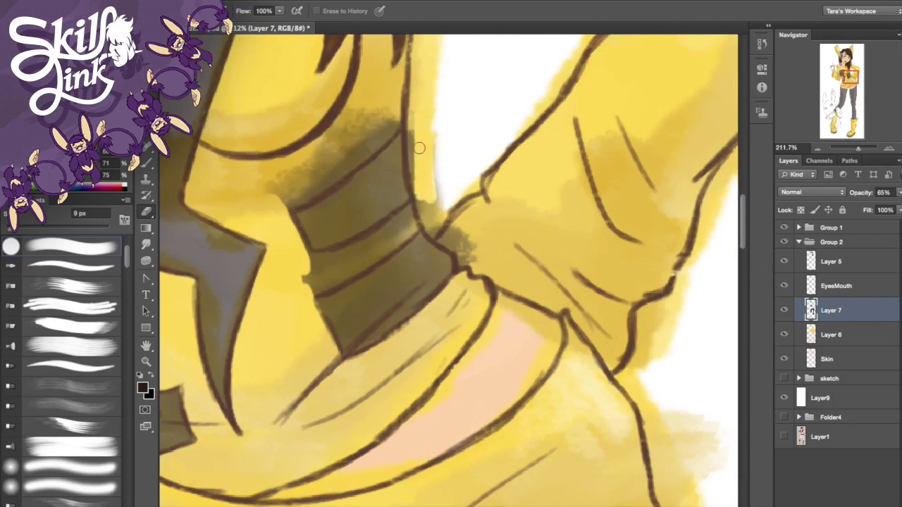
{"action": "mouse_move", "coordinate": [422, 116]}
{"action": "left_mouse_down"}
{"action": "mouse_move", "coordinate": [458, 247]}
{"action": "mouse_move", "coordinate": [395, 226]}
{"action": "mouse_move", "coordinate": [320, 264]}
{"action": "mouse_move", "coordinate": [377, 268]}
{"action": "mouse_move", "coordinate": [296, 155]}
{"action": "mouse_move", "coordinate": [395, 120]}
{"action": "mouse_move", "coordinate": [275, 190]}
{"action": "left_mouse_up"}
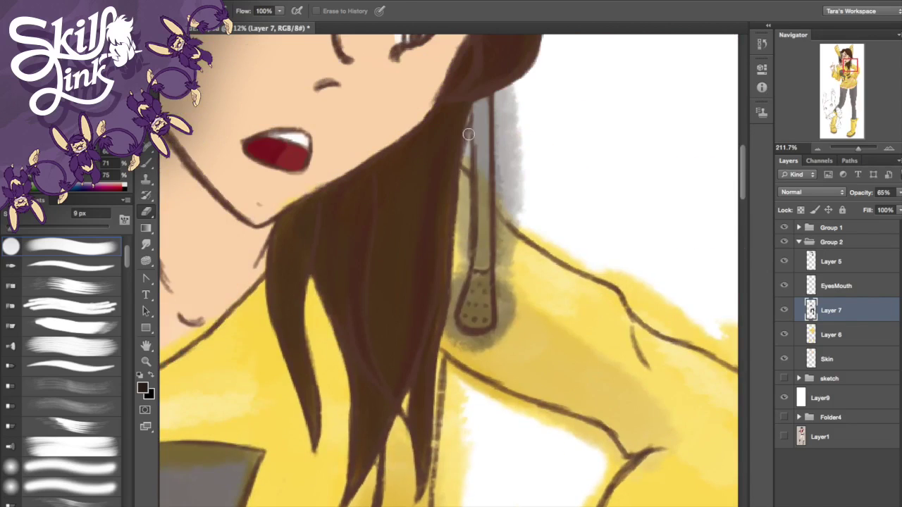
Step: Erase the dark paint spilling around the headset microphone and the headphone ear cup, including onto the face and rabbit ear
{"action": "left_click_drag", "start_coordinate": [468, 134], "coordinate": [465, 243]}
{"action": "mouse_move", "coordinate": [455, 331]}
{"action": "left_mouse_down"}
{"action": "mouse_move", "coordinate": [507, 336]}
{"action": "mouse_move", "coordinate": [507, 101]}
{"action": "mouse_move", "coordinate": [523, 84]}
{"action": "left_mouse_up"}
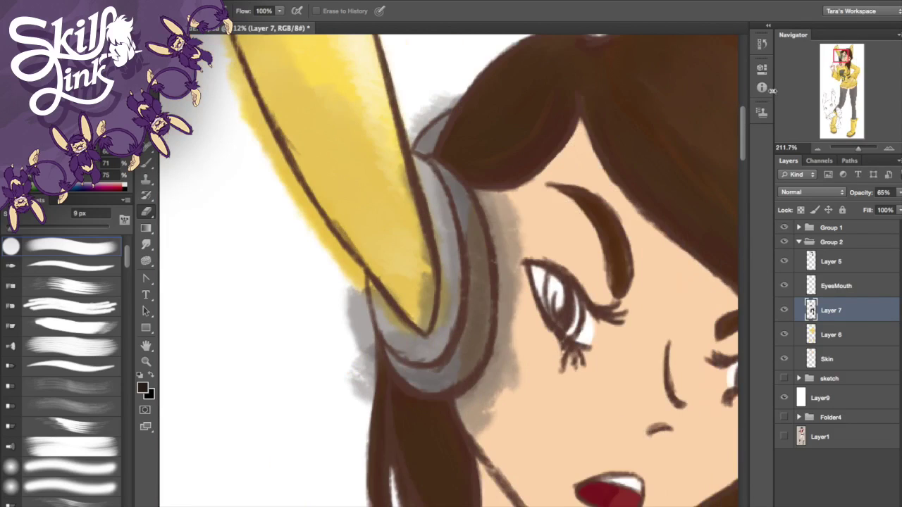
{"action": "mouse_move", "coordinate": [494, 192]}
{"action": "left_mouse_down"}
{"action": "mouse_move", "coordinate": [503, 419]}
{"action": "mouse_move", "coordinate": [360, 369]}
{"action": "mouse_move", "coordinate": [362, 338]}
{"action": "mouse_move", "coordinate": [376, 436]}
{"action": "left_mouse_up"}
{"action": "mouse_move", "coordinate": [437, 131]}
{"action": "left_mouse_down"}
{"action": "mouse_move", "coordinate": [410, 143]}
{"action": "mouse_move", "coordinate": [456, 96]}
{"action": "mouse_move", "coordinate": [391, 146]}
{"action": "mouse_move", "coordinate": [427, 309]}
{"action": "left_mouse_up"}
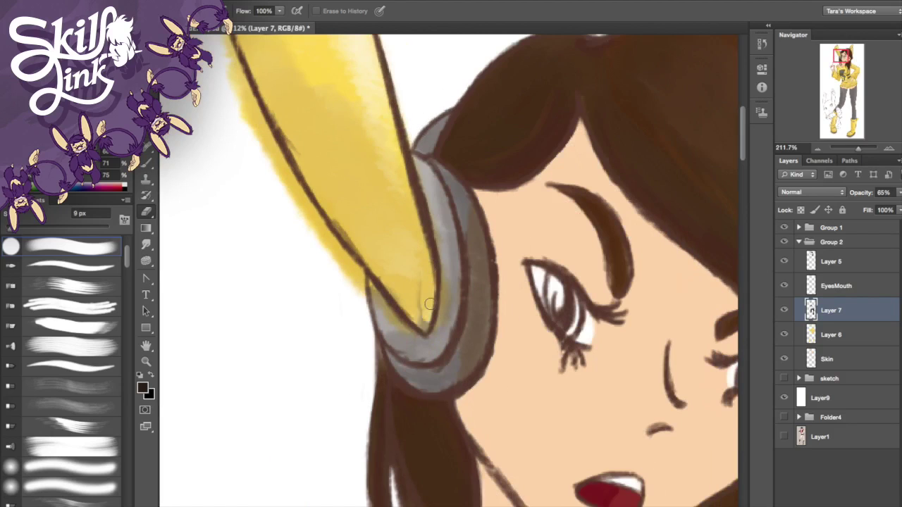
Step: Try Layer 7 at full opacity and settle on 69%
{"action": "left_click", "coordinate": [898, 193]}
{"action": "left_click_drag", "start_coordinate": [874, 205], "coordinate": [895, 205]}
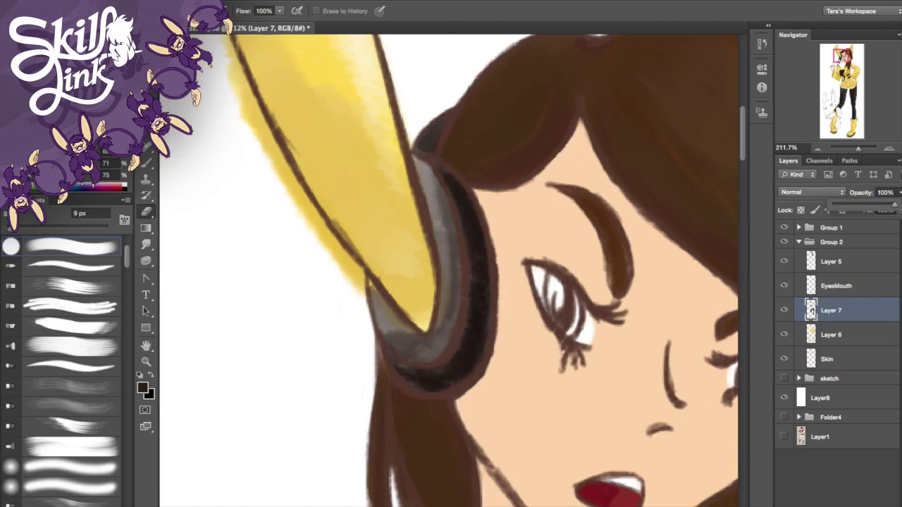
{"action": "left_click_drag", "start_coordinate": [848, 62], "coordinate": [853, 59]}
{"action": "left_click_drag", "start_coordinate": [821, 91], "coordinate": [851, 131]}
{"action": "mouse_move", "coordinate": [874, 187]}
{"action": "left_mouse_down"}
{"action": "mouse_move", "coordinate": [545, 354]}
{"action": "mouse_move", "coordinate": [440, 421]}
{"action": "mouse_move", "coordinate": [402, 431]}
{"action": "left_mouse_up"}
Step: Erase the dark paint spilling around the sole of the straight leg's boot
{"action": "mouse_move", "coordinate": [277, 410]}
{"action": "left_mouse_down"}
{"action": "mouse_move", "coordinate": [317, 435]}
{"action": "mouse_move", "coordinate": [444, 410]}
{"action": "mouse_move", "coordinate": [329, 431]}
{"action": "left_mouse_up"}
{"action": "left_click_drag", "start_coordinate": [254, 407], "coordinate": [289, 481]}
{"action": "left_click_drag", "start_coordinate": [545, 356], "coordinate": [505, 430]}
{"action": "mouse_move", "coordinate": [320, 502]}
{"action": "left_mouse_down"}
{"action": "mouse_move", "coordinate": [457, 503]}
{"action": "mouse_move", "coordinate": [601, 449]}
{"action": "mouse_move", "coordinate": [439, 470]}
{"action": "left_mouse_up"}
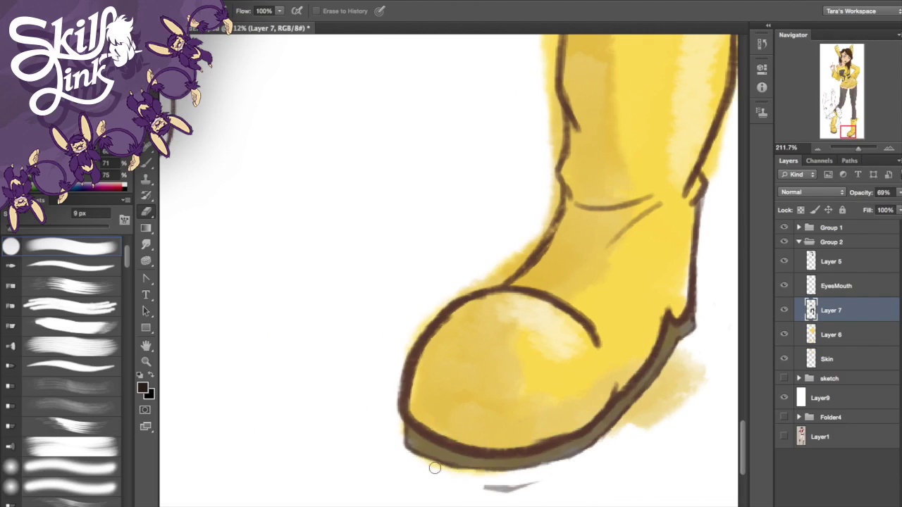
Step: Erase the dark paint spilling above and below the sole of the bent leg's boot
{"action": "scroll", "coordinate": [469, 492], "scroll_direction": "left", "scroll_amount": 10}
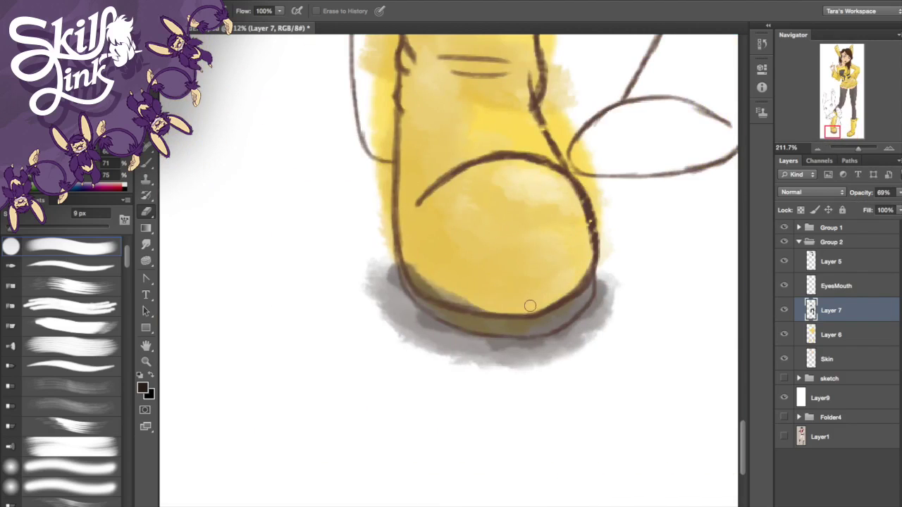
{"action": "left_click_drag", "start_coordinate": [449, 293], "coordinate": [392, 251]}
{"action": "mouse_move", "coordinate": [410, 299]}
{"action": "left_mouse_down"}
{"action": "mouse_move", "coordinate": [383, 256]}
{"action": "mouse_move", "coordinate": [404, 312]}
{"action": "mouse_move", "coordinate": [461, 367]}
{"action": "mouse_move", "coordinate": [549, 332]}
{"action": "mouse_move", "coordinate": [556, 350]}
{"action": "mouse_move", "coordinate": [591, 320]}
{"action": "mouse_move", "coordinate": [480, 355]}
{"action": "left_mouse_up"}
Step: Switch to Layer 6 and erase the yellow paint spilling around the foot and ankle of the bent leg's boot
{"action": "left_click_drag", "start_coordinate": [837, 118], "coordinate": [832, 129]}
{"action": "left_click", "coordinate": [828, 335]}
{"action": "mouse_move", "coordinate": [415, 127]}
{"action": "left_mouse_down"}
{"action": "mouse_move", "coordinate": [415, 370]}
{"action": "mouse_move", "coordinate": [389, 196]}
{"action": "mouse_move", "coordinate": [389, 131]}
{"action": "left_mouse_up"}
{"action": "mouse_move", "coordinate": [571, 74]}
{"action": "left_mouse_down"}
{"action": "mouse_move", "coordinate": [576, 157]}
{"action": "mouse_move", "coordinate": [629, 318]}
{"action": "mouse_move", "coordinate": [600, 187]}
{"action": "left_mouse_up"}
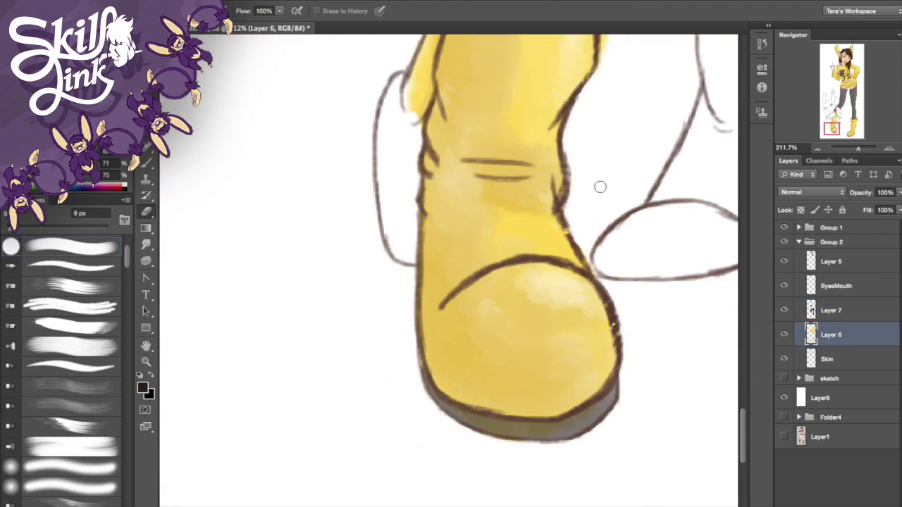
Step: Erase the yellow paint outside the bent leg's boot shaft and around its top where the striped shapes overlap it
{"action": "left_click", "coordinate": [836, 121]}
{"action": "left_click_drag", "start_coordinate": [284, 188], "coordinate": [284, 163]}
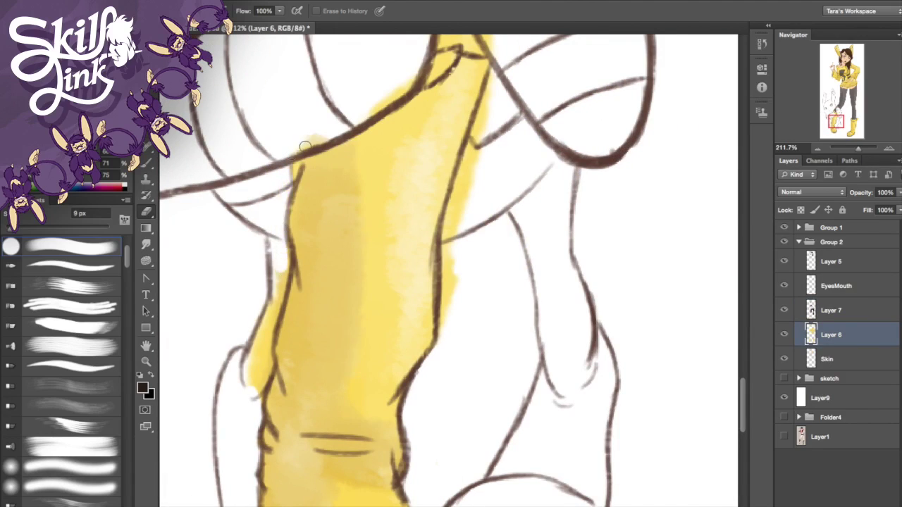
{"action": "left_click_drag", "start_coordinate": [282, 253], "coordinate": [259, 322]}
{"action": "mouse_move", "coordinate": [444, 330]}
{"action": "left_mouse_down"}
{"action": "mouse_move", "coordinate": [480, 131]}
{"action": "mouse_move", "coordinate": [503, 333]}
{"action": "left_mouse_up"}
{"action": "mouse_move", "coordinate": [489, 169]}
{"action": "left_mouse_down"}
{"action": "mouse_move", "coordinate": [515, 246]}
{"action": "mouse_move", "coordinate": [508, 170]}
{"action": "left_mouse_up"}
{"action": "left_click_drag", "start_coordinate": [386, 169], "coordinate": [434, 189]}
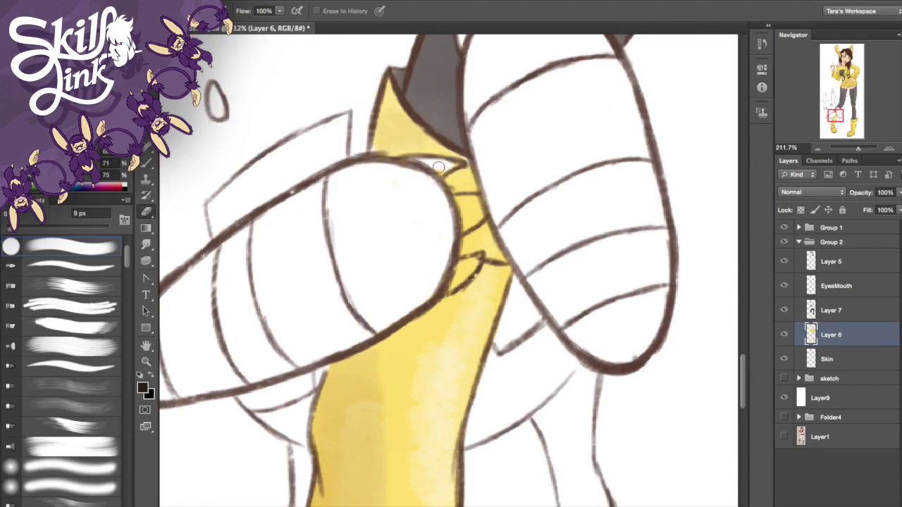
Step: Erase the yellow paint spilling around the straight leg's boot cuff, inside its opening, and along both sides of the shaft
{"action": "left_click_drag", "start_coordinate": [701, 233], "coordinate": [21, 84]}
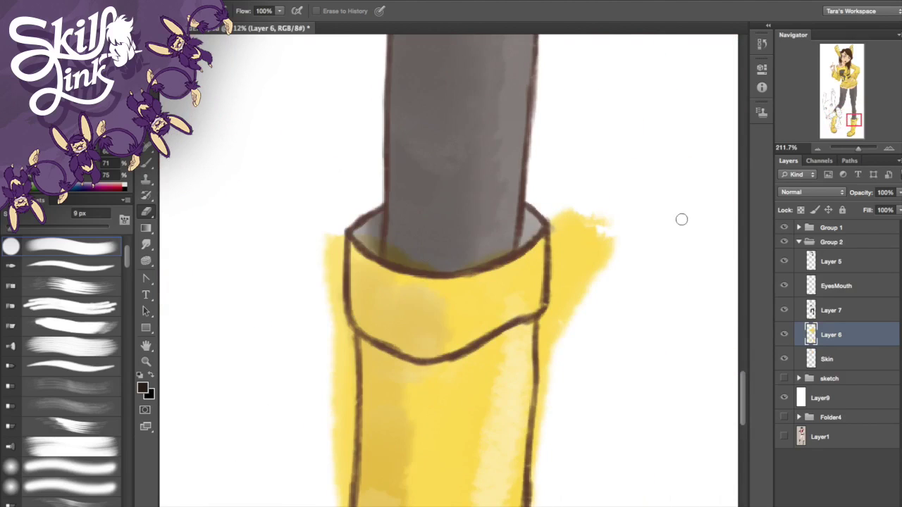
{"action": "mouse_move", "coordinate": [582, 210]}
{"action": "left_mouse_down"}
{"action": "mouse_move", "coordinate": [577, 306]}
{"action": "mouse_move", "coordinate": [559, 246]}
{"action": "left_mouse_up"}
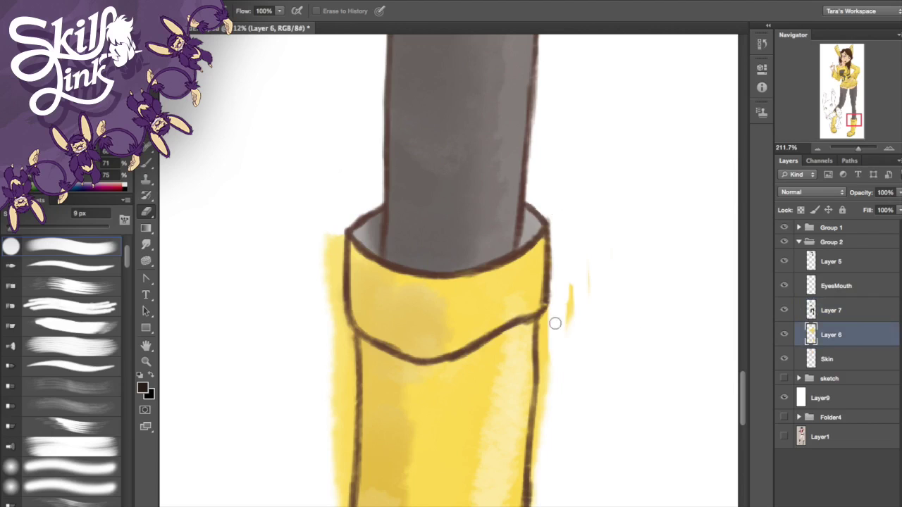
{"action": "left_click_drag", "start_coordinate": [569, 314], "coordinate": [570, 324]}
{"action": "mouse_move", "coordinate": [336, 237]}
{"action": "left_mouse_down"}
{"action": "mouse_move", "coordinate": [348, 332]}
{"action": "mouse_move", "coordinate": [341, 395]}
{"action": "left_mouse_up"}
{"action": "left_click_drag", "start_coordinate": [325, 251], "coordinate": [325, 285]}
{"action": "mouse_move", "coordinate": [549, 384]}
{"action": "left_mouse_down"}
{"action": "mouse_move", "coordinate": [503, 175]}
{"action": "mouse_move", "coordinate": [498, 274]}
{"action": "mouse_move", "coordinate": [458, 403]}
{"action": "left_mouse_up"}
{"action": "left_click_drag", "start_coordinate": [295, 169], "coordinate": [295, 396]}
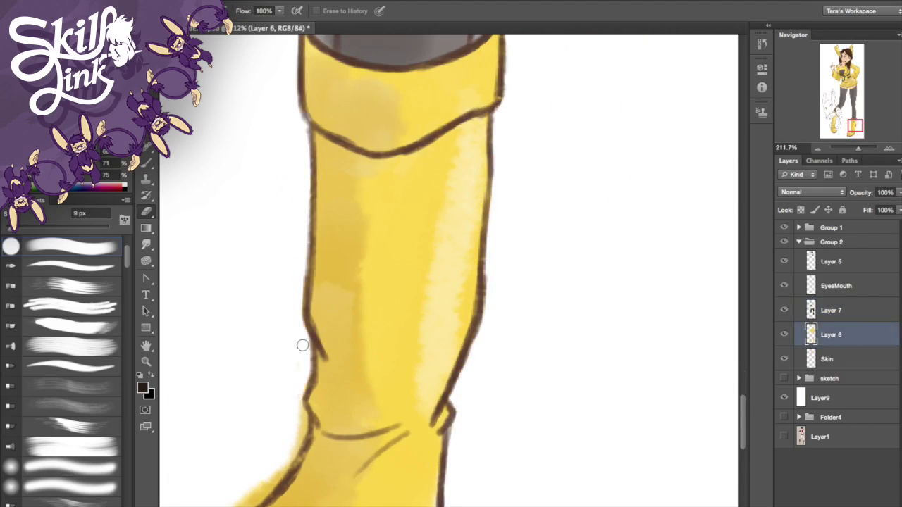
Step: Erase the yellow paint spilling around the heel, instep and toe of the straight leg's boot
{"action": "left_click_drag", "start_coordinate": [854, 125], "coordinate": [853, 131]}
{"action": "mouse_move", "coordinate": [485, 351]}
{"action": "left_mouse_down"}
{"action": "mouse_move", "coordinate": [453, 368]}
{"action": "mouse_move", "coordinate": [476, 424]}
{"action": "left_mouse_up"}
{"action": "mouse_move", "coordinate": [361, 176]}
{"action": "left_mouse_down"}
{"action": "mouse_move", "coordinate": [306, 268]}
{"action": "mouse_move", "coordinate": [219, 346]}
{"action": "left_mouse_up"}
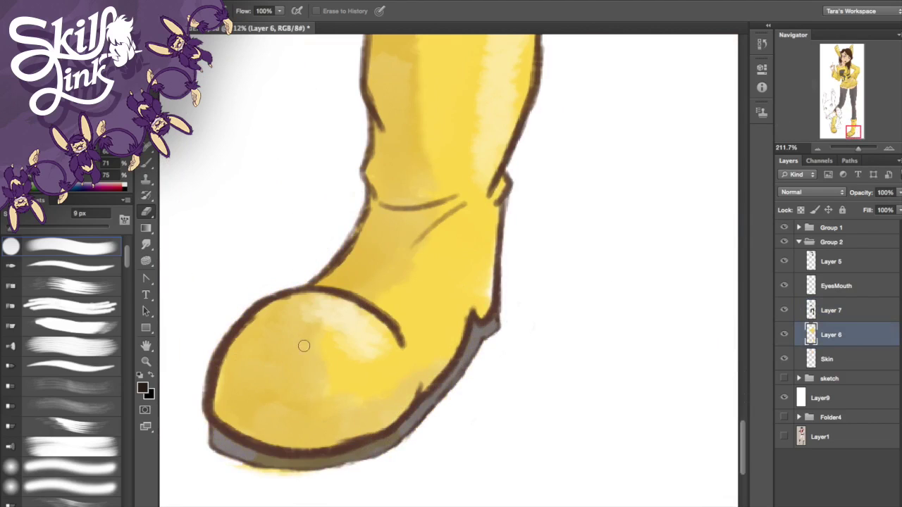
Step: Erase the yellow paint spilling past the shorts' hems and outer sides onto the thighs and background
{"action": "scroll", "coordinate": [558, 319], "scroll_direction": "up", "scroll_amount": 10}
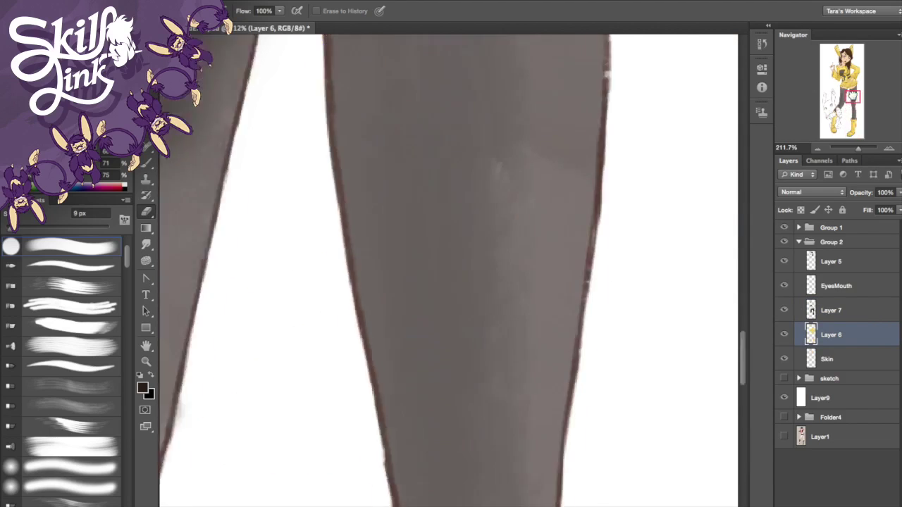
{"action": "left_click_drag", "start_coordinate": [397, 309], "coordinate": [607, 239]}
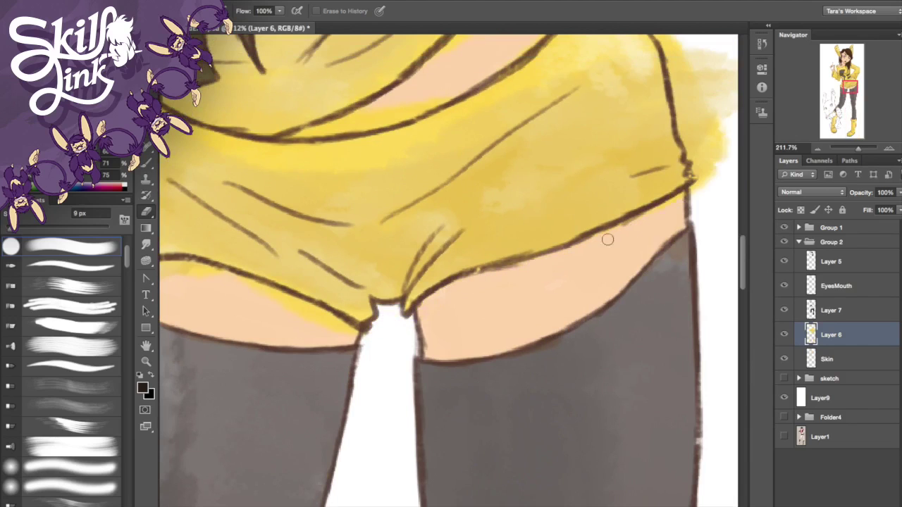
{"action": "mouse_move", "coordinate": [707, 162]}
{"action": "left_mouse_down"}
{"action": "mouse_move", "coordinate": [685, 134]}
{"action": "mouse_move", "coordinate": [724, 98]}
{"action": "left_mouse_up"}
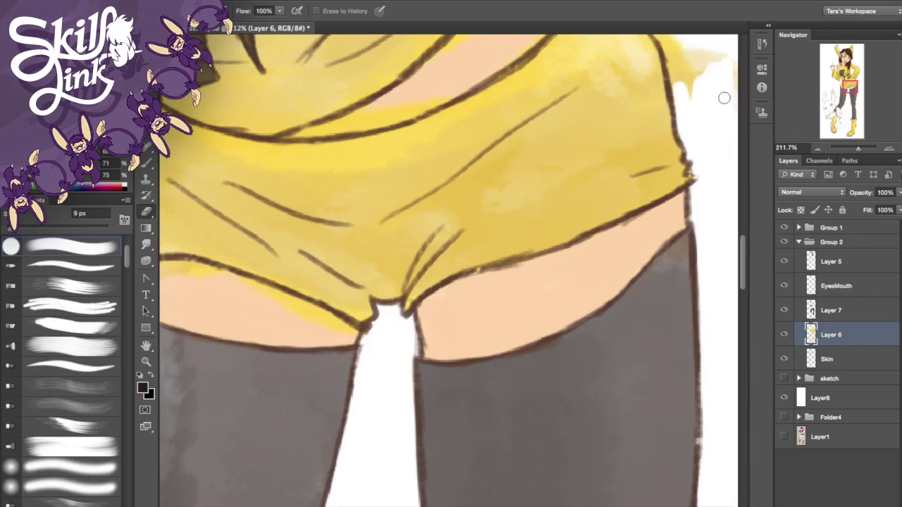
{"action": "mouse_move", "coordinate": [328, 299]}
{"action": "left_mouse_down"}
{"action": "mouse_move", "coordinate": [648, 284]}
{"action": "mouse_move", "coordinate": [579, 366]}
{"action": "left_mouse_up"}
{"action": "mouse_move", "coordinate": [400, 170]}
{"action": "left_mouse_down"}
{"action": "mouse_move", "coordinate": [343, 328]}
{"action": "mouse_move", "coordinate": [355, 228]}
{"action": "mouse_move", "coordinate": [294, 133]}
{"action": "mouse_move", "coordinate": [414, 118]}
{"action": "left_mouse_up"}
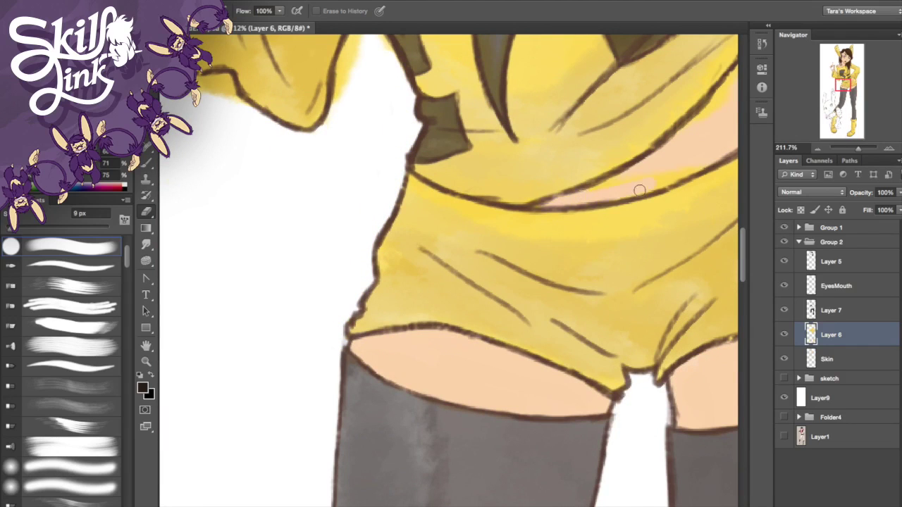
Step: Erase the yellow paint from the bare midriff and from the background beside the hip and lower sleeve
{"action": "scroll", "coordinate": [721, 131], "scroll_direction": "up", "scroll_amount": 2}
{"action": "left_click_drag", "start_coordinate": [548, 117], "coordinate": [599, 147]}
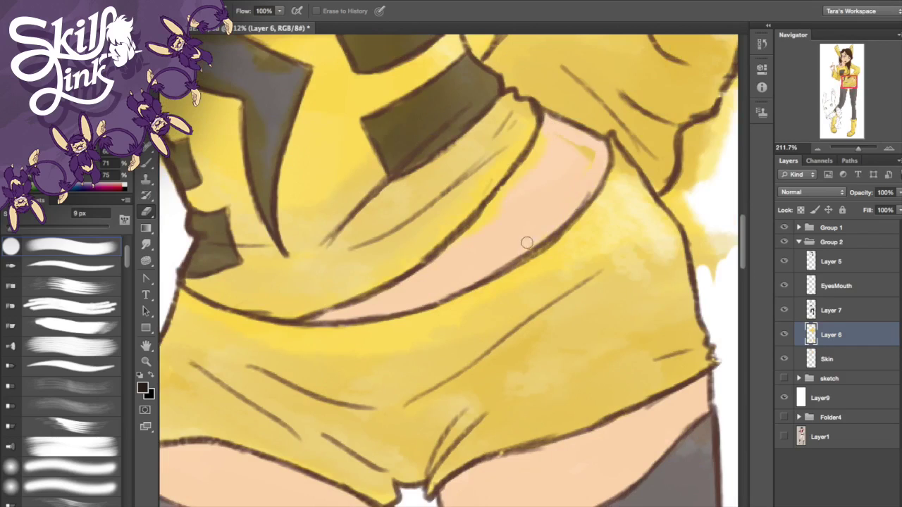
{"action": "mouse_move", "coordinate": [687, 184]}
{"action": "left_mouse_down"}
{"action": "mouse_move", "coordinate": [680, 219]}
{"action": "mouse_move", "coordinate": [700, 234]}
{"action": "mouse_move", "coordinate": [698, 141]}
{"action": "mouse_move", "coordinate": [711, 131]}
{"action": "mouse_move", "coordinate": [482, 236]}
{"action": "left_mouse_up"}
{"action": "left_click_drag", "start_coordinate": [542, 350], "coordinate": [537, 391]}
{"action": "left_click_drag", "start_coordinate": [520, 173], "coordinate": [539, 98]}
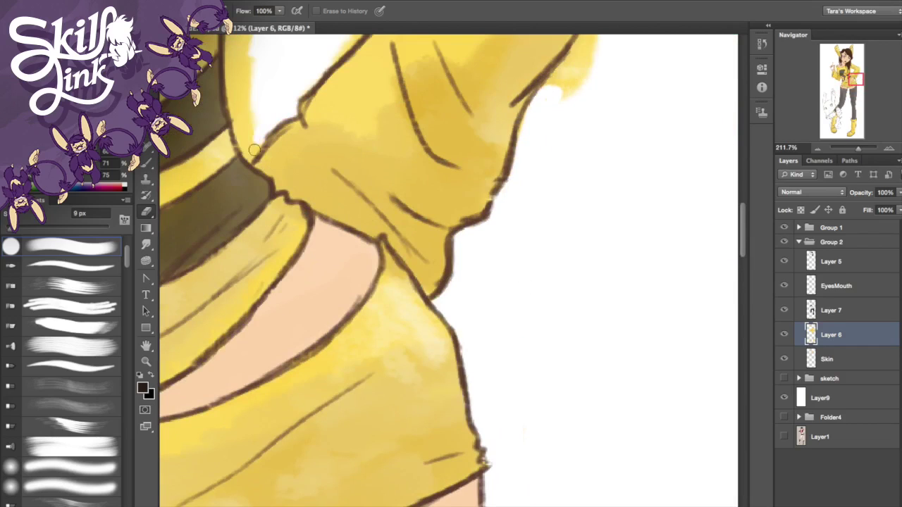
Step: Erase the yellow paint from the gap between the torso and the bent arm
{"action": "left_click_drag", "start_coordinate": [254, 150], "coordinate": [246, 64]}
{"action": "left_click_drag", "start_coordinate": [465, 89], "coordinate": [465, 342]}
{"action": "mouse_move", "coordinate": [389, 173]}
{"action": "left_mouse_down"}
{"action": "mouse_move", "coordinate": [391, 223]}
{"action": "mouse_move", "coordinate": [336, 309]}
{"action": "left_mouse_up"}
{"action": "mouse_move", "coordinate": [312, 163]}
{"action": "left_mouse_down"}
{"action": "mouse_move", "coordinate": [374, 176]}
{"action": "mouse_move", "coordinate": [250, 147]}
{"action": "mouse_move", "coordinate": [237, 191]}
{"action": "mouse_move", "coordinate": [262, 224]}
{"action": "left_mouse_up"}
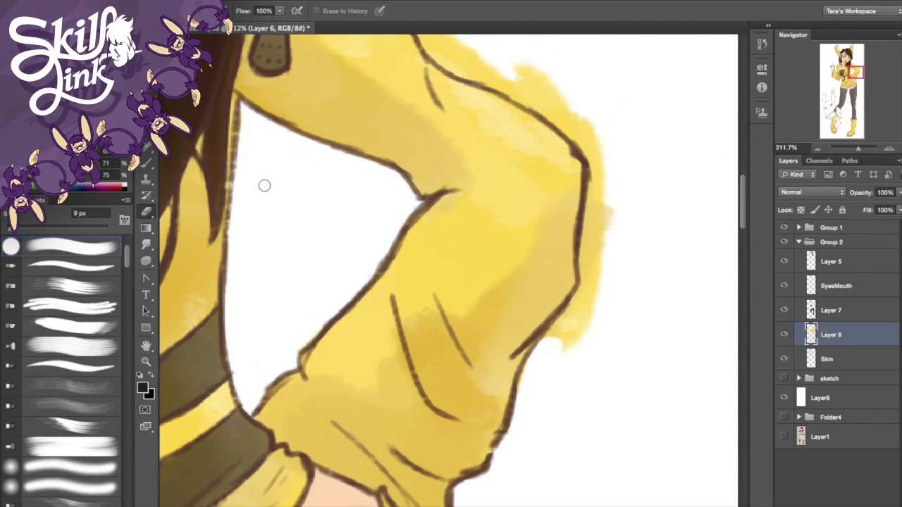
Step: Erase the yellow paint outside the bent arm's elbow and shoulder, and from the headset microphone
{"action": "mouse_move", "coordinate": [577, 347]}
{"action": "left_mouse_down"}
{"action": "mouse_move", "coordinate": [568, 319]}
{"action": "mouse_move", "coordinate": [578, 305]}
{"action": "mouse_move", "coordinate": [596, 153]}
{"action": "mouse_move", "coordinate": [525, 74]}
{"action": "left_mouse_up"}
{"action": "scroll", "coordinate": [524, 75], "scroll_direction": "up", "scroll_amount": 5}
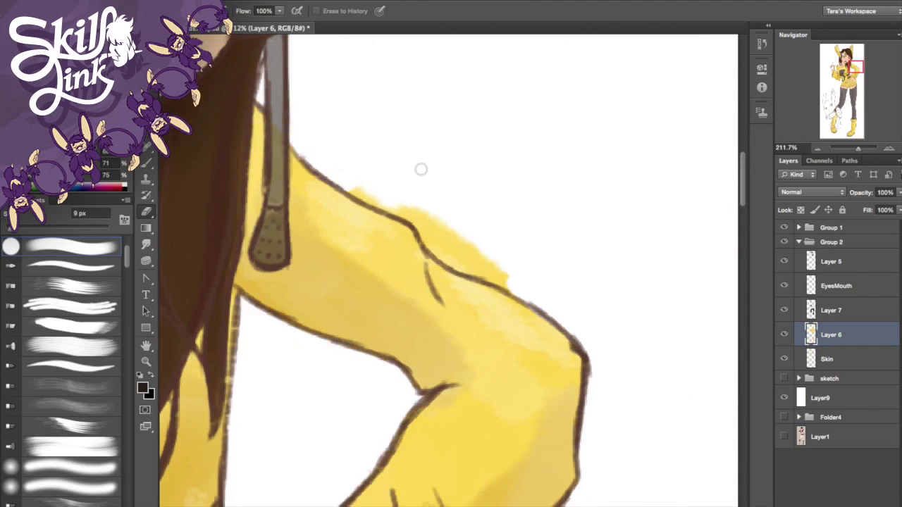
{"action": "mouse_move", "coordinate": [373, 196]}
{"action": "left_mouse_down"}
{"action": "mouse_move", "coordinate": [518, 288]}
{"action": "mouse_move", "coordinate": [410, 168]}
{"action": "left_mouse_up"}
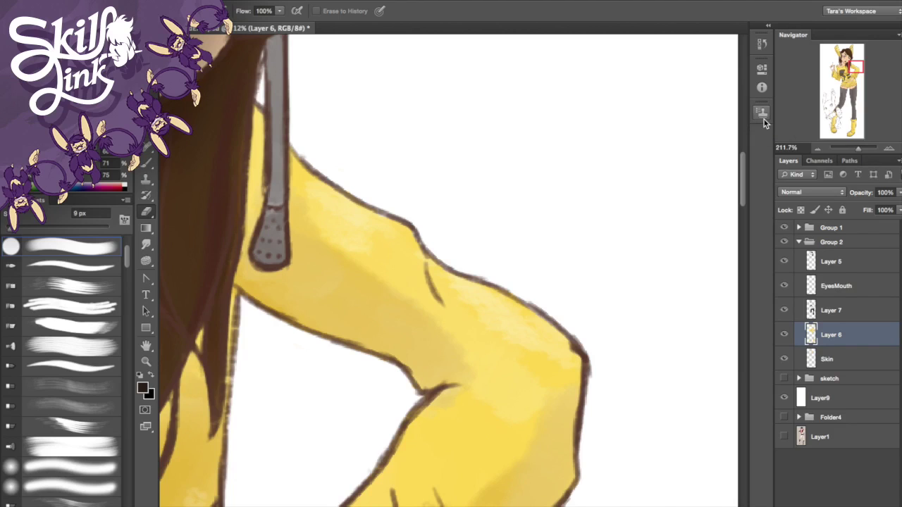
Step: Erase the yellow paint spilling past the sweater's neckline and bare-shoulder side, and around the raised hand's loose sleeve
{"action": "left_click_drag", "start_coordinate": [832, 64], "coordinate": [836, 68]}
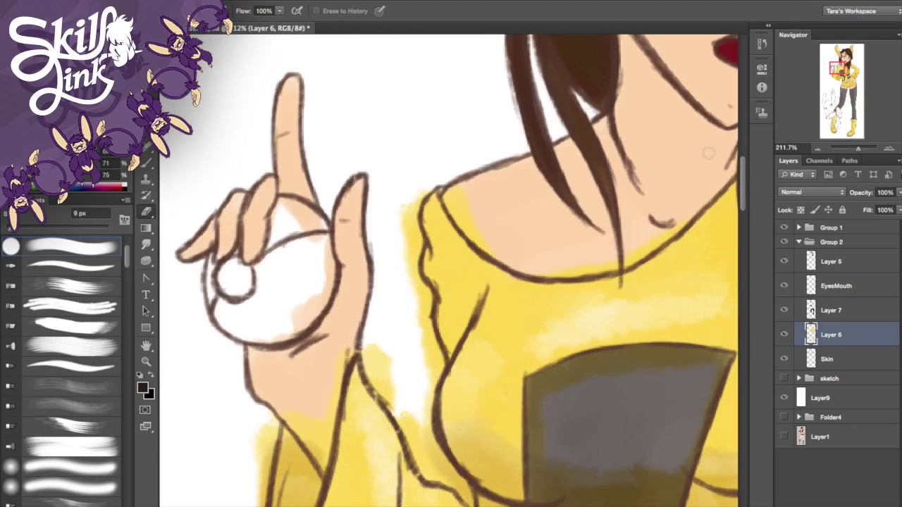
{"action": "scroll", "coordinate": [679, 222], "scroll_direction": "right", "scroll_amount": 10}
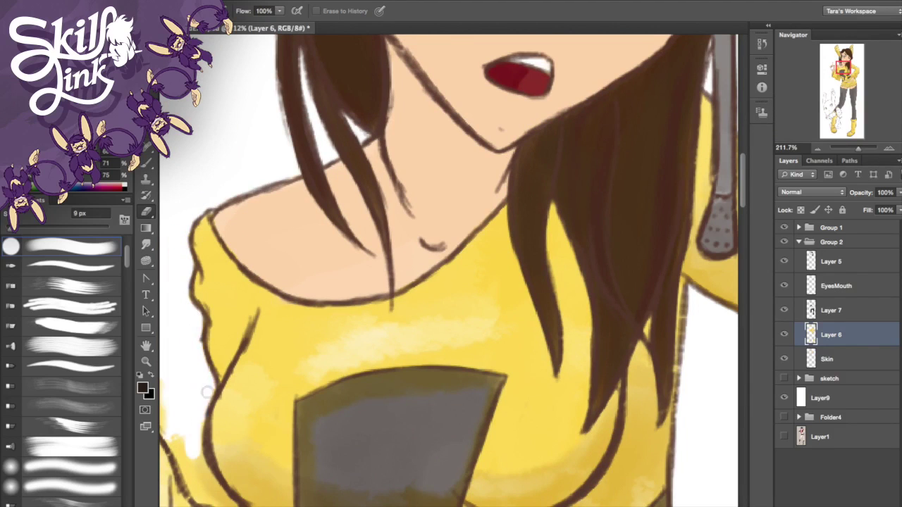
{"action": "scroll", "coordinate": [198, 451], "scroll_direction": "down", "scroll_amount": 10}
{"action": "scroll", "coordinate": [197, 451], "scroll_direction": "left", "scroll_amount": 8}
{"action": "left_click_drag", "start_coordinate": [367, 386], "coordinate": [457, 472]}
{"action": "mouse_move", "coordinate": [282, 261]}
{"action": "left_mouse_down"}
{"action": "mouse_move", "coordinate": [282, 372]}
{"action": "mouse_move", "coordinate": [346, 383]}
{"action": "mouse_move", "coordinate": [285, 153]}
{"action": "left_mouse_up"}
{"action": "mouse_move", "coordinate": [358, 111]}
{"action": "left_mouse_down"}
{"action": "mouse_move", "coordinate": [402, 127]}
{"action": "mouse_move", "coordinate": [454, 217]}
{"action": "left_mouse_up"}
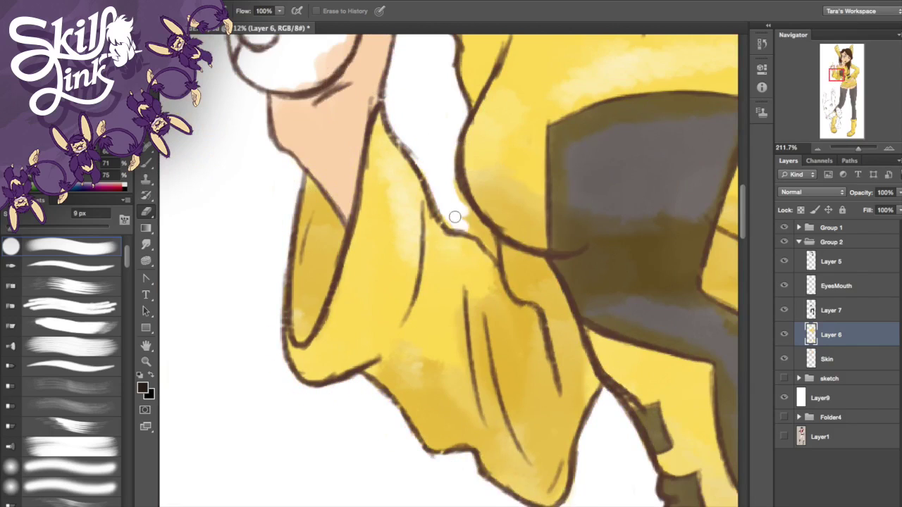
{"action": "left_click_drag", "start_coordinate": [492, 248], "coordinate": [456, 181]}
Step: Erase the yellow paint from the oval opening in the headphone ear above the headset
{"action": "left_click_drag", "start_coordinate": [838, 74], "coordinate": [840, 50]}
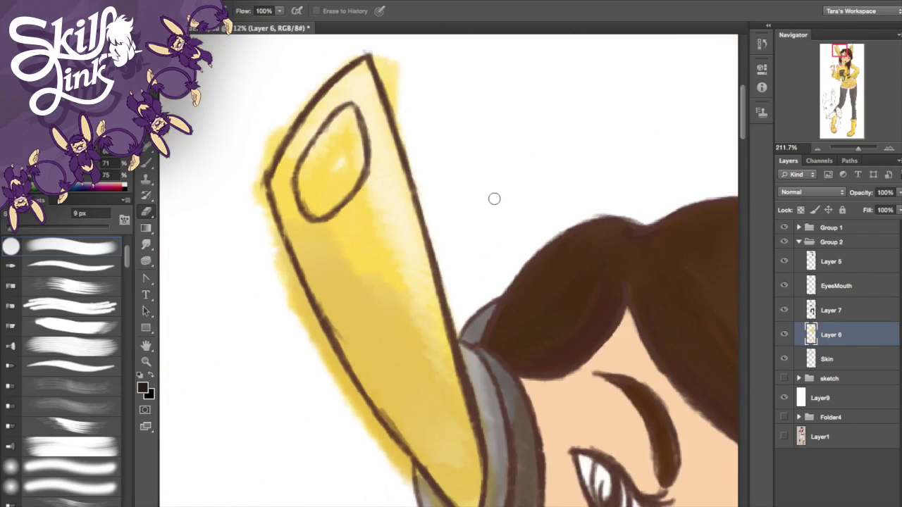
{"action": "mouse_move", "coordinate": [311, 206]}
{"action": "left_mouse_down"}
{"action": "mouse_move", "coordinate": [310, 185]}
{"action": "mouse_move", "coordinate": [346, 115]}
{"action": "left_mouse_up"}
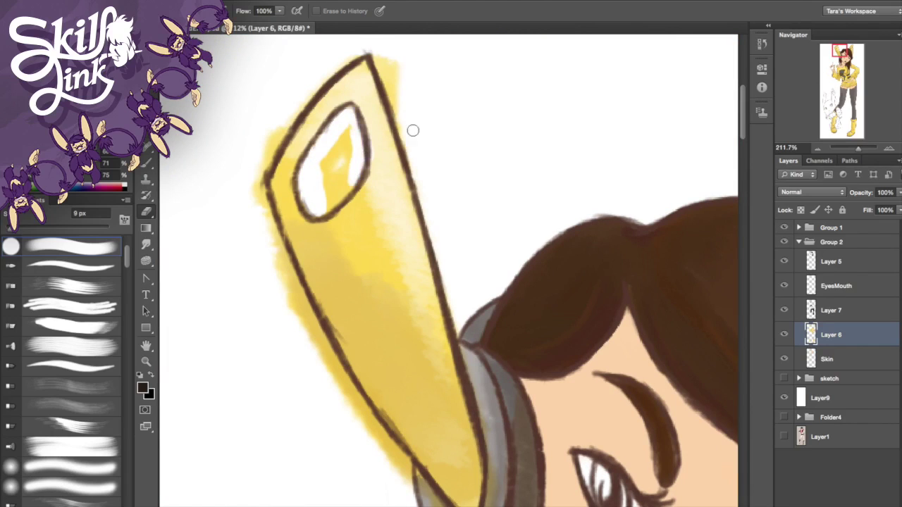
{"action": "left_click", "coordinate": [761, 43]}
{"action": "left_click", "coordinate": [694, 129]}
{"action": "left_click", "coordinate": [762, 44]}
{"action": "mouse_move", "coordinate": [317, 176]}
{"action": "left_mouse_down"}
{"action": "mouse_move", "coordinate": [341, 122]}
{"action": "mouse_move", "coordinate": [350, 182]}
{"action": "mouse_move", "coordinate": [343, 178]}
{"action": "left_mouse_up"}
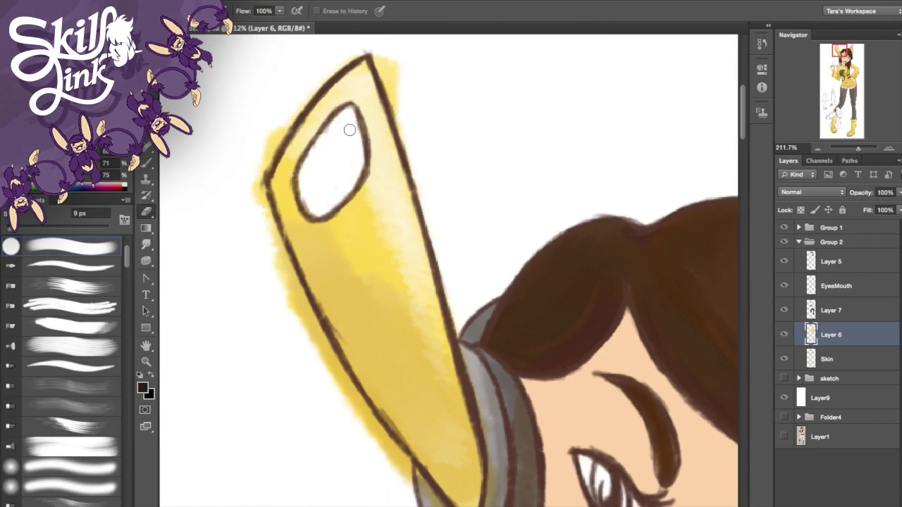
Step: Erase the yellow paint spilling outside that ear's outline and from around and inside the other headphone ear
{"action": "mouse_move", "coordinate": [389, 63]}
{"action": "left_mouse_down"}
{"action": "mouse_move", "coordinate": [352, 49]}
{"action": "mouse_move", "coordinate": [277, 264]}
{"action": "mouse_move", "coordinate": [387, 450]}
{"action": "mouse_move", "coordinate": [297, 342]}
{"action": "left_mouse_up"}
{"action": "left_click_drag", "start_coordinate": [840, 51], "coordinate": [851, 50]}
{"action": "left_click_drag", "start_coordinate": [504, 298], "coordinate": [496, 449]}
{"action": "mouse_move", "coordinate": [508, 283]}
{"action": "left_mouse_down"}
{"action": "mouse_move", "coordinate": [516, 219]}
{"action": "mouse_move", "coordinate": [484, 60]}
{"action": "mouse_move", "coordinate": [501, 43]}
{"action": "left_mouse_up"}
{"action": "mouse_move", "coordinate": [416, 204]}
{"action": "left_mouse_down"}
{"action": "mouse_move", "coordinate": [462, 144]}
{"action": "mouse_move", "coordinate": [455, 191]}
{"action": "left_mouse_up"}
Step: Erase the dark paint on Layer 7 that spills past the straight leg's outline around the knee
{"action": "left_click", "coordinate": [849, 311]}
{"action": "key", "text": "z"}
{"action": "right_click", "coordinate": [366, 294]}
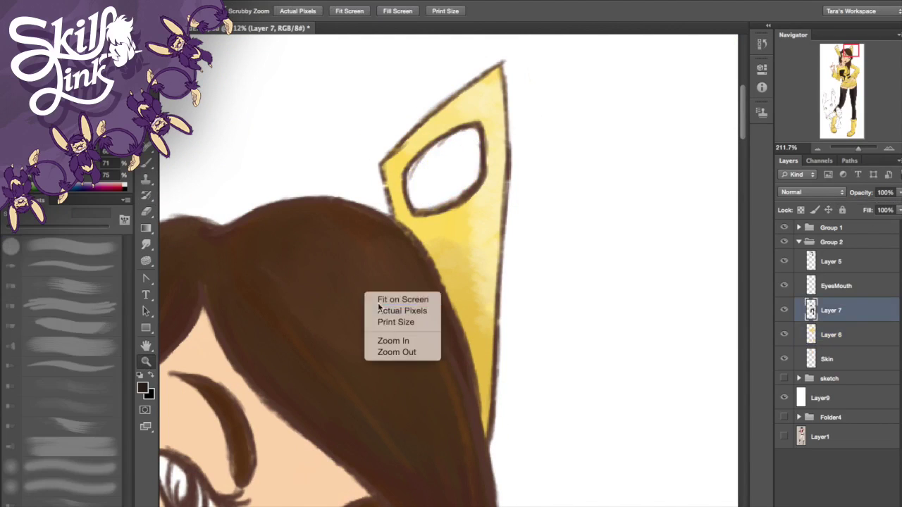
{"action": "left_click", "coordinate": [402, 300]}
{"action": "left_click_drag", "start_coordinate": [848, 148], "coordinate": [860, 148]}
{"action": "left_click", "coordinate": [854, 106]}
{"action": "left_click", "coordinate": [147, 212]}
{"action": "left_click_drag", "start_coordinate": [488, 123], "coordinate": [493, 221]}
{"action": "left_click_drag", "start_coordinate": [509, 183], "coordinate": [508, 162]}
{"action": "left_click_drag", "start_coordinate": [252, 172], "coordinate": [239, 80]}
{"action": "left_click_drag", "start_coordinate": [286, 379], "coordinate": [299, 499]}
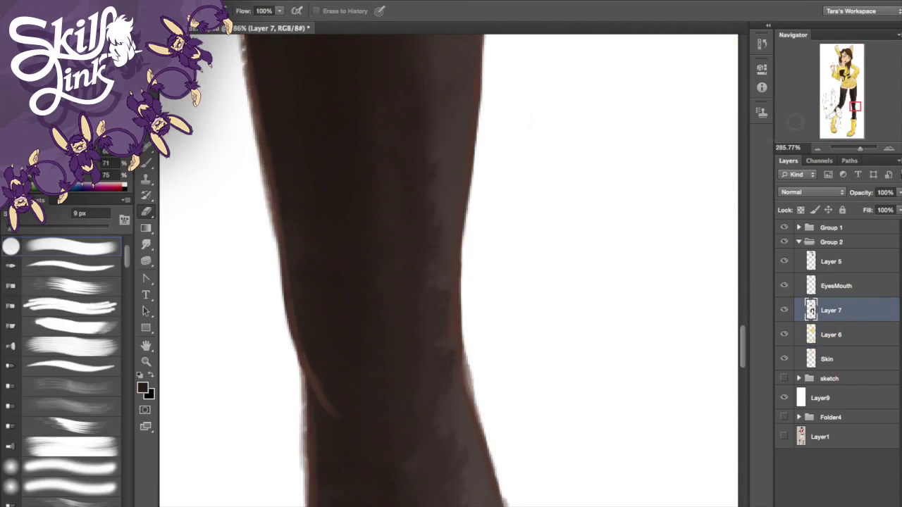
Step: Erase the dark paint spilling past the stocking outlines higher up the legs, and fit the whole drawing in view
{"action": "left_click", "coordinate": [849, 98]}
{"action": "left_click_drag", "start_coordinate": [498, 241], "coordinate": [534, 494]}
{"action": "left_click_drag", "start_coordinate": [330, 162], "coordinate": [339, 62]}
{"action": "mouse_move", "coordinate": [849, 96]}
{"action": "left_mouse_down"}
{"action": "mouse_move", "coordinate": [837, 114]}
{"action": "mouse_move", "coordinate": [842, 143]}
{"action": "mouse_move", "coordinate": [857, 148]}
{"action": "left_mouse_up"}
{"action": "scroll", "coordinate": [389, 98], "scroll_direction": "down", "scroll_amount": 3}
{"action": "scroll", "coordinate": [389, 98], "scroll_direction": "left", "scroll_amount": 3}
{"action": "key", "text": "z"}
{"action": "key", "text": "ctrl+0"}
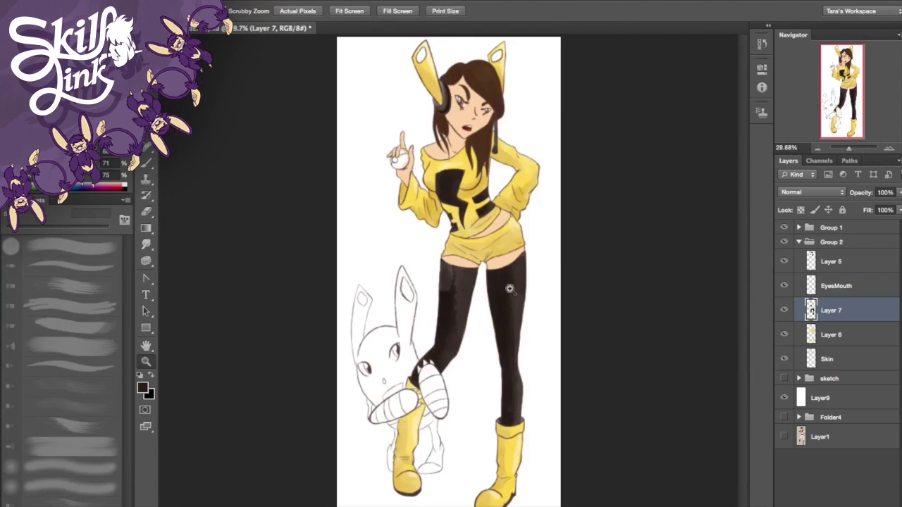
Step: Add a new layer above Skin and paint the upper part of the ball in the raised hand bright red
{"action": "left_click", "coordinate": [840, 360]}
{"action": "left_click", "coordinate": [857, 498]}
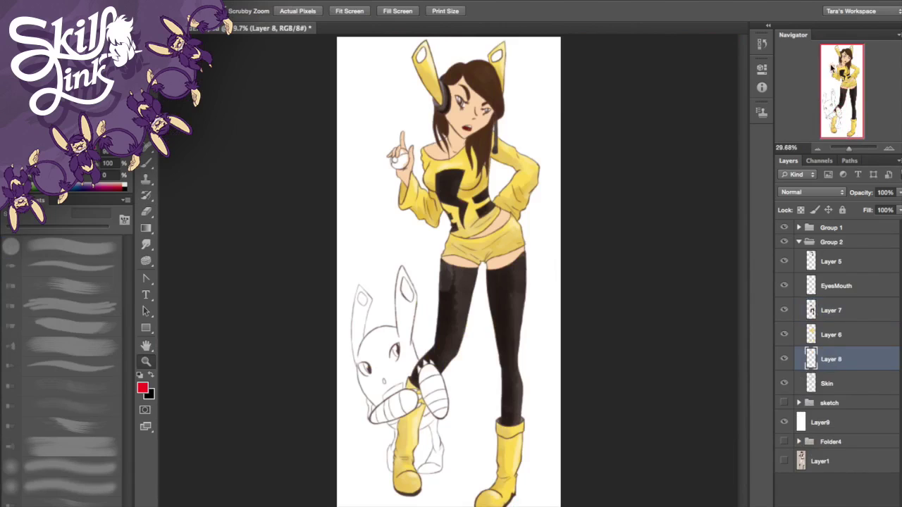
{"action": "left_click", "coordinate": [832, 68], "text": "super"}
{"action": "key", "text": "b"}
{"action": "left_click_drag", "start_coordinate": [528, 189], "coordinate": [516, 223]}
{"action": "key", "text": "super+z"}
{"action": "left_click", "coordinate": [78, 247]}
{"action": "key", "text": "["}
{"action": "left_click_drag", "start_coordinate": [518, 187], "coordinate": [498, 244]}
{"action": "mouse_move", "coordinate": [554, 214]}
{"action": "left_mouse_down"}
{"action": "mouse_move", "coordinate": [532, 224]}
{"action": "mouse_move", "coordinate": [533, 205]}
{"action": "mouse_move", "coordinate": [547, 204]}
{"action": "left_mouse_up"}
{"action": "left_click_drag", "start_coordinate": [417, 257], "coordinate": [426, 311]}
{"action": "left_click_drag", "start_coordinate": [437, 248], "coordinate": [415, 310]}
Step: Erase the red paint spilling over the fingers, the ball's outline and its centre button
{"action": "key", "text": "e"}
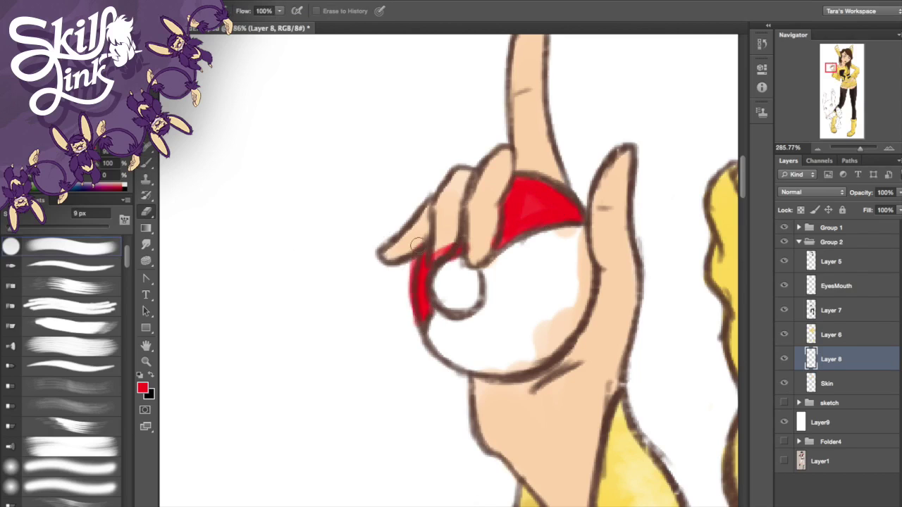
{"action": "left_click_drag", "start_coordinate": [410, 259], "coordinate": [416, 341]}
{"action": "left_click_drag", "start_coordinate": [433, 248], "coordinate": [444, 240]}
{"action": "left_click_drag", "start_coordinate": [458, 271], "coordinate": [557, 237]}
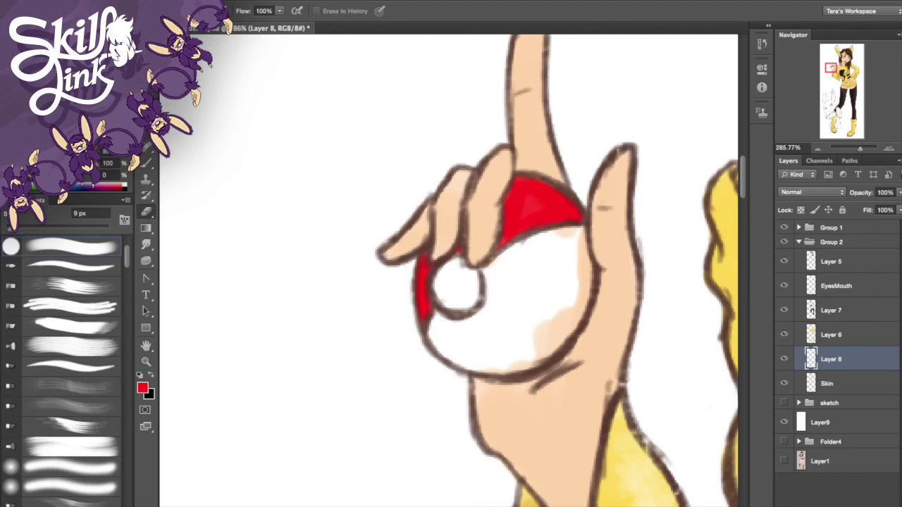
Step: With the white background layer temporarily hidden, paint the ball's lower half white and its centre button grey
{"action": "left_click", "coordinate": [785, 422]}
{"action": "key", "text": "b"}
{"action": "mouse_move", "coordinate": [509, 322]}
{"action": "left_mouse_down"}
{"action": "mouse_move", "coordinate": [540, 283]}
{"action": "mouse_move", "coordinate": [499, 276]}
{"action": "mouse_move", "coordinate": [559, 237]}
{"action": "mouse_move", "coordinate": [503, 263]}
{"action": "mouse_move", "coordinate": [574, 232]}
{"action": "mouse_move", "coordinate": [560, 306]}
{"action": "mouse_move", "coordinate": [495, 350]}
{"action": "mouse_move", "coordinate": [525, 356]}
{"action": "mouse_move", "coordinate": [518, 260]}
{"action": "mouse_move", "coordinate": [481, 324]}
{"action": "mouse_move", "coordinate": [522, 303]}
{"action": "mouse_move", "coordinate": [439, 320]}
{"action": "left_mouse_up"}
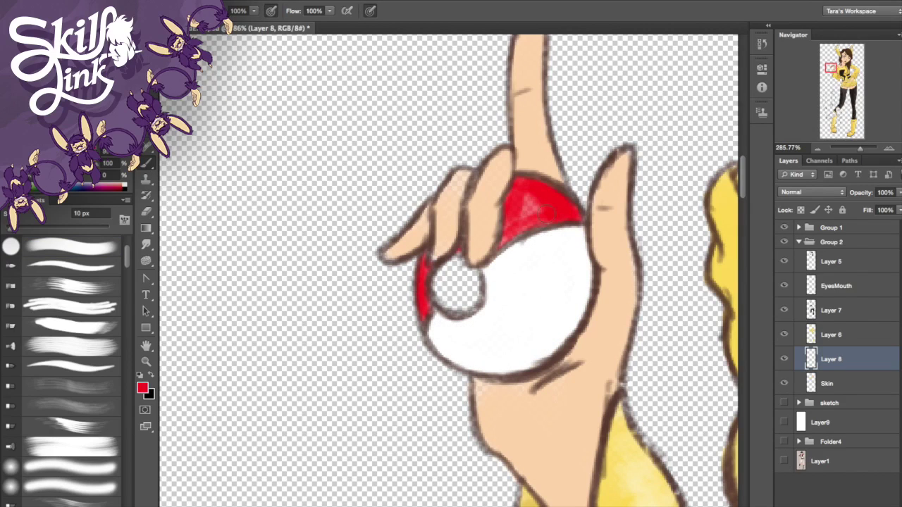
{"action": "left_click_drag", "start_coordinate": [539, 198], "coordinate": [527, 223]}
{"action": "mouse_move", "coordinate": [478, 280]}
{"action": "left_mouse_down"}
{"action": "mouse_move", "coordinate": [459, 281]}
{"action": "mouse_move", "coordinate": [486, 273]}
{"action": "mouse_move", "coordinate": [465, 286]}
{"action": "left_mouse_up"}
{"action": "left_click", "coordinate": [784, 422]}
Step: Collapse Group 2 and set a bright yellow foreground colour for painting on Layer 10 in Group 3
{"action": "left_click_drag", "start_coordinate": [860, 149], "coordinate": [854, 149]}
{"action": "mouse_move", "coordinate": [836, 73]}
{"action": "left_mouse_down"}
{"action": "mouse_move", "coordinate": [844, 68]}
{"action": "mouse_move", "coordinate": [842, 100]}
{"action": "mouse_move", "coordinate": [847, 73]}
{"action": "mouse_move", "coordinate": [843, 81]}
{"action": "left_mouse_up"}
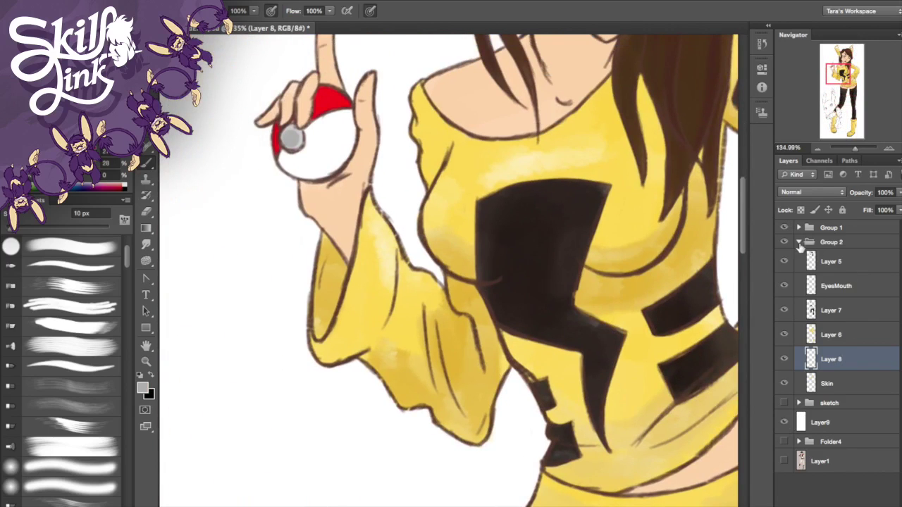
{"action": "left_click", "coordinate": [800, 242]}
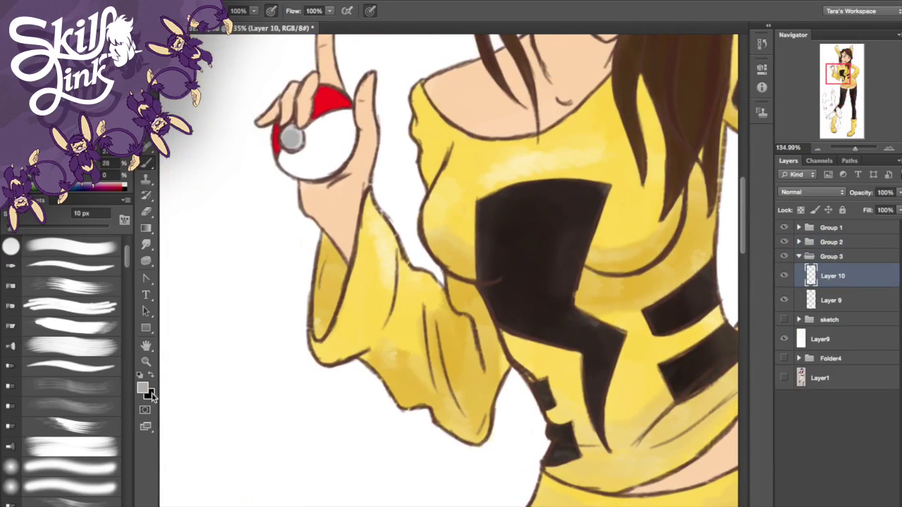
{"action": "left_click", "coordinate": [144, 389]}
{"action": "left_click", "coordinate": [580, 268]}
{"action": "left_click", "coordinate": [580, 272]}
{"action": "left_click", "coordinate": [533, 133]}
{"action": "left_click", "coordinate": [580, 269]}
{"action": "left_click_drag", "start_coordinate": [552, 135], "coordinate": [557, 122]}
{"action": "left_click", "coordinate": [698, 124]}
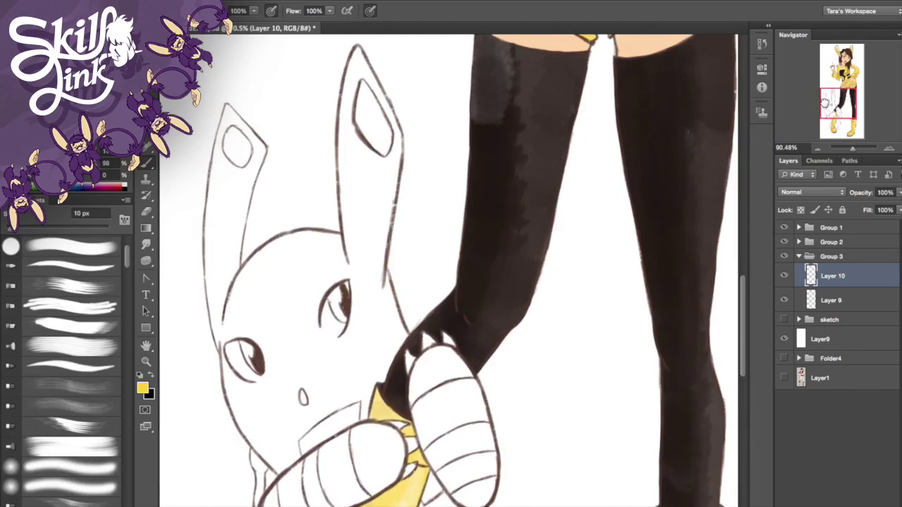
Step: Paint a yellow base over the rabbit-eared creature's head, ears, arms and body with a 200 px textured brush
{"action": "scroll", "coordinate": [121, 404], "scroll_direction": "down", "scroll_amount": 10}
{"action": "left_click_drag", "start_coordinate": [121, 405], "coordinate": [123, 423]}
{"action": "left_click", "coordinate": [71, 375]}
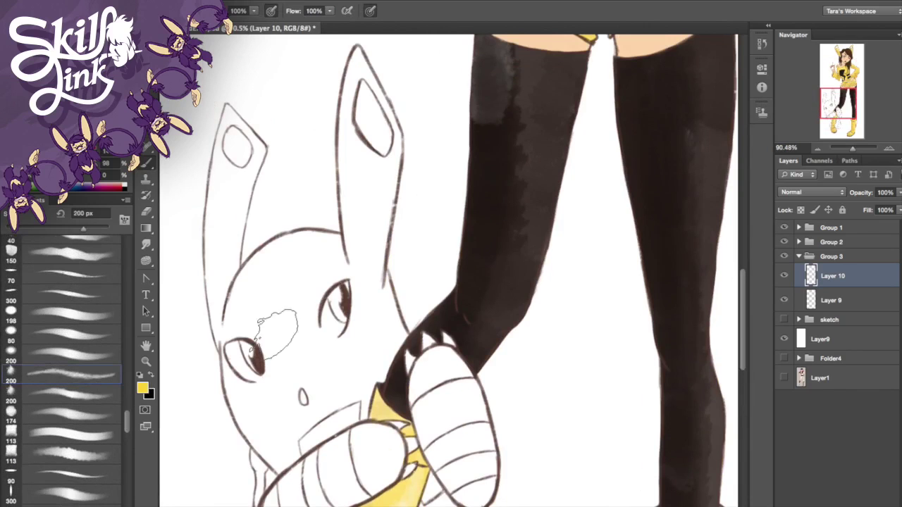
{"action": "left_click_drag", "start_coordinate": [275, 325], "coordinate": [247, 409]}
{"action": "left_click_drag", "start_coordinate": [216, 221], "coordinate": [202, 225]}
{"action": "left_click_drag", "start_coordinate": [213, 310], "coordinate": [239, 120]}
{"action": "mouse_move", "coordinate": [360, 167]}
{"action": "left_mouse_down"}
{"action": "mouse_move", "coordinate": [322, 262]}
{"action": "mouse_move", "coordinate": [476, 480]}
{"action": "left_mouse_up"}
{"action": "scroll", "coordinate": [469, 422], "scroll_direction": "down", "scroll_amount": 10}
{"action": "left_click_drag", "start_coordinate": [426, 218], "coordinate": [443, 185]}
{"action": "mouse_move", "coordinate": [388, 144]}
{"action": "left_mouse_down"}
{"action": "mouse_move", "coordinate": [291, 181]}
{"action": "mouse_move", "coordinate": [323, 352]}
{"action": "left_mouse_up"}
{"action": "mouse_move", "coordinate": [451, 232]}
{"action": "left_mouse_down"}
{"action": "mouse_move", "coordinate": [477, 306]}
{"action": "mouse_move", "coordinate": [472, 359]}
{"action": "left_mouse_up"}
{"action": "mouse_move", "coordinate": [844, 114]}
{"action": "left_mouse_down"}
{"action": "mouse_move", "coordinate": [859, 78]}
{"action": "mouse_move", "coordinate": [852, 95]}
{"action": "left_mouse_up"}
Step: Pick a deeper orange-yellow and shade the creature's head, ears, arms and body with the brush at 119 px
{"action": "left_click", "coordinate": [143, 388]}
{"action": "left_click", "coordinate": [581, 272]}
{"action": "left_click", "coordinate": [699, 125]}
{"action": "left_click_drag", "start_coordinate": [271, 238], "coordinate": [274, 440]}
{"action": "left_click_drag", "start_coordinate": [286, 271], "coordinate": [308, 338]}
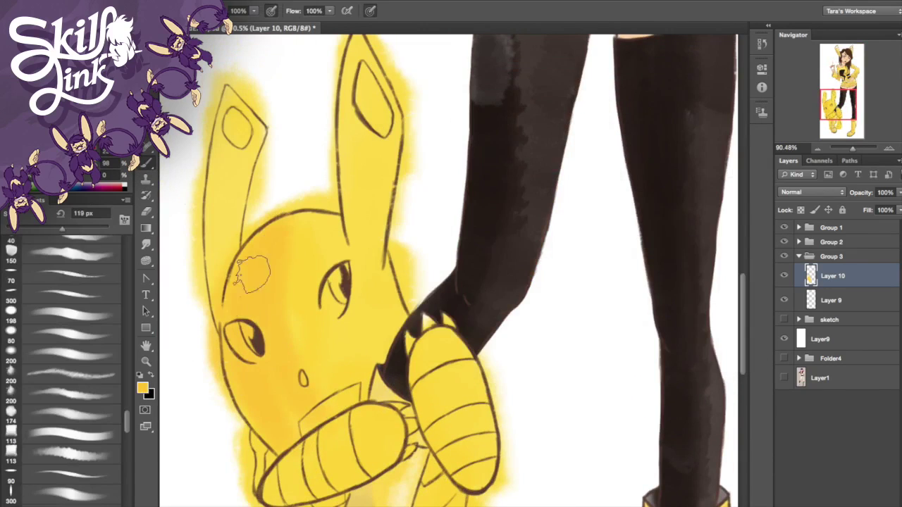
{"action": "left_click_drag", "start_coordinate": [229, 95], "coordinate": [212, 310]}
{"action": "left_click_drag", "start_coordinate": [364, 57], "coordinate": [363, 222]}
{"action": "left_click_drag", "start_coordinate": [356, 330], "coordinate": [310, 373]}
{"action": "left_click_drag", "start_coordinate": [432, 377], "coordinate": [468, 466]}
{"action": "left_click_drag", "start_coordinate": [296, 461], "coordinate": [243, 465]}
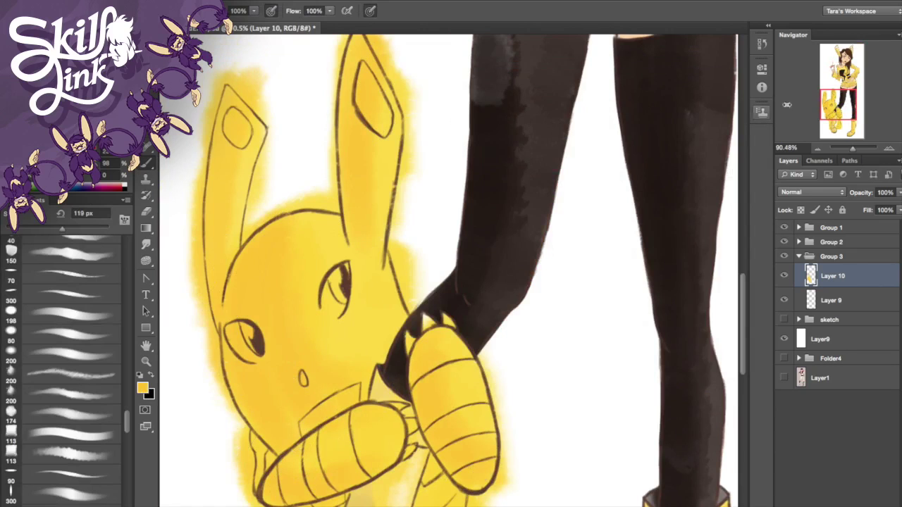
{"action": "scroll", "coordinate": [451, 282], "scroll_direction": "down", "scroll_amount": 8}
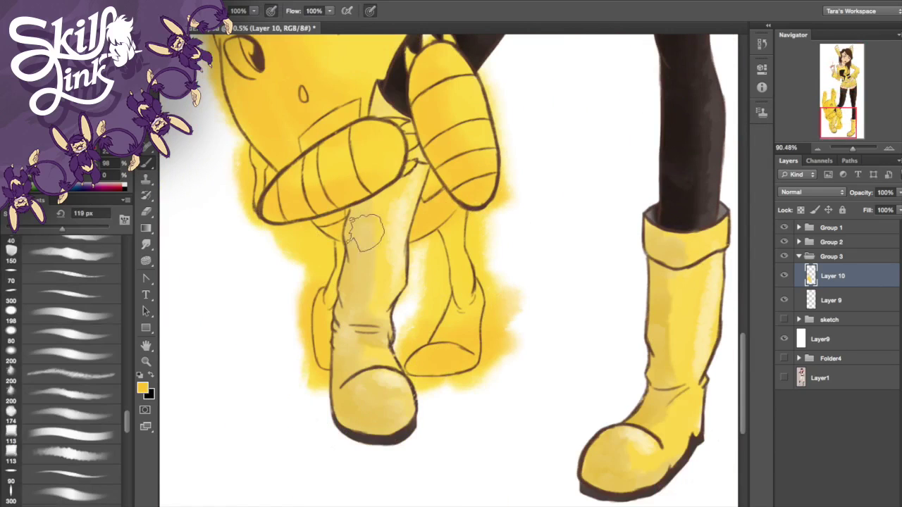
Step: Move Layer 9 above Layer 10 and paint black stripes on the creature's arms with a 38 px brush, erasing the spill beside the arm
{"action": "left_click", "coordinate": [151, 375]}
{"action": "left_click_drag", "start_coordinate": [838, 301], "coordinate": [844, 261]}
{"action": "left_click_drag", "start_coordinate": [461, 99], "coordinate": [437, 105]}
{"action": "left_click_drag", "start_coordinate": [62, 228], "coordinate": [25, 228]}
{"action": "mouse_move", "coordinate": [417, 105]}
{"action": "left_mouse_down"}
{"action": "mouse_move", "coordinate": [420, 134]}
{"action": "mouse_move", "coordinate": [478, 115]}
{"action": "left_mouse_up"}
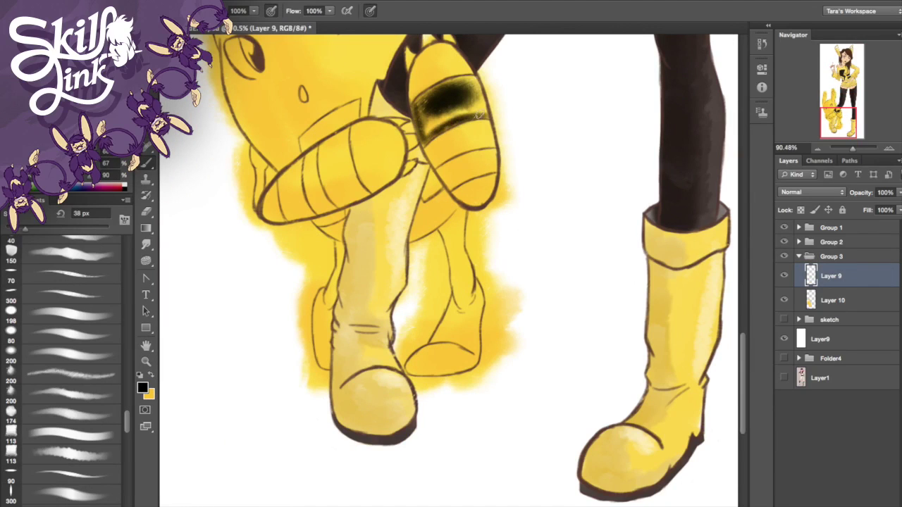
{"action": "mouse_move", "coordinate": [467, 83]}
{"action": "left_mouse_down"}
{"action": "mouse_move", "coordinate": [472, 106]}
{"action": "mouse_move", "coordinate": [434, 127]}
{"action": "mouse_move", "coordinate": [473, 113]}
{"action": "mouse_move", "coordinate": [452, 86]}
{"action": "mouse_move", "coordinate": [419, 131]}
{"action": "mouse_move", "coordinate": [440, 88]}
{"action": "mouse_move", "coordinate": [444, 179]}
{"action": "mouse_move", "coordinate": [492, 158]}
{"action": "mouse_move", "coordinate": [451, 185]}
{"action": "mouse_move", "coordinate": [467, 157]}
{"action": "mouse_move", "coordinate": [444, 187]}
{"action": "mouse_move", "coordinate": [497, 167]}
{"action": "left_mouse_up"}
{"action": "mouse_move", "coordinate": [285, 183]}
{"action": "left_mouse_down"}
{"action": "mouse_move", "coordinate": [285, 208]}
{"action": "mouse_move", "coordinate": [301, 163]}
{"action": "mouse_move", "coordinate": [311, 212]}
{"action": "mouse_move", "coordinate": [285, 199]}
{"action": "mouse_move", "coordinate": [288, 208]}
{"action": "mouse_move", "coordinate": [302, 169]}
{"action": "mouse_move", "coordinate": [328, 192]}
{"action": "mouse_move", "coordinate": [339, 139]}
{"action": "mouse_move", "coordinate": [332, 196]}
{"action": "mouse_move", "coordinate": [336, 185]}
{"action": "mouse_move", "coordinate": [350, 200]}
{"action": "mouse_move", "coordinate": [318, 162]}
{"action": "mouse_move", "coordinate": [343, 195]}
{"action": "mouse_move", "coordinate": [340, 129]}
{"action": "mouse_move", "coordinate": [386, 212]}
{"action": "mouse_move", "coordinate": [293, 200]}
{"action": "mouse_move", "coordinate": [254, 154]}
{"action": "mouse_move", "coordinate": [258, 200]}
{"action": "left_mouse_up"}
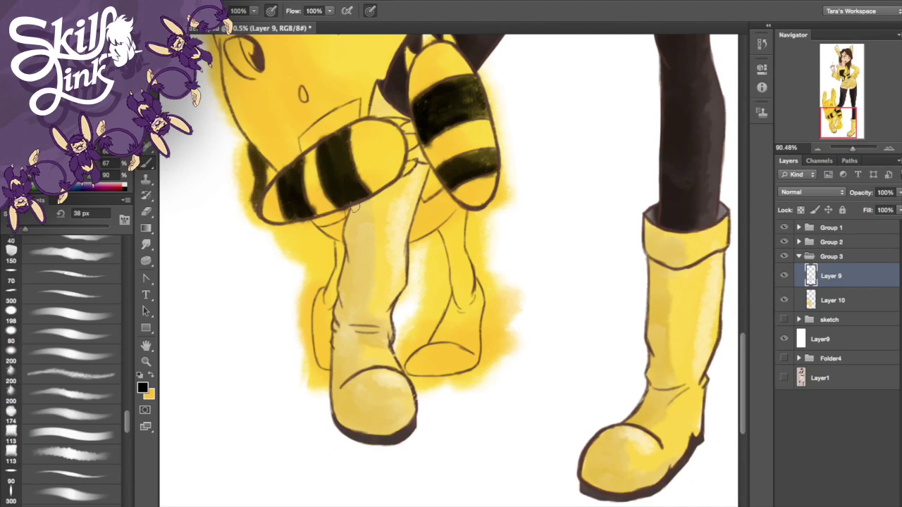
{"action": "key", "text": "e"}
{"action": "left_click_drag", "start_coordinate": [244, 164], "coordinate": [261, 204]}
Step: Paint the creature's chest marking, body stripe and both legs black, and fit the whole drawing in view
{"action": "key", "text": "b"}
{"action": "mouse_move", "coordinate": [303, 148]}
{"action": "left_mouse_down"}
{"action": "mouse_move", "coordinate": [356, 104]}
{"action": "mouse_move", "coordinate": [304, 146]}
{"action": "left_mouse_up"}
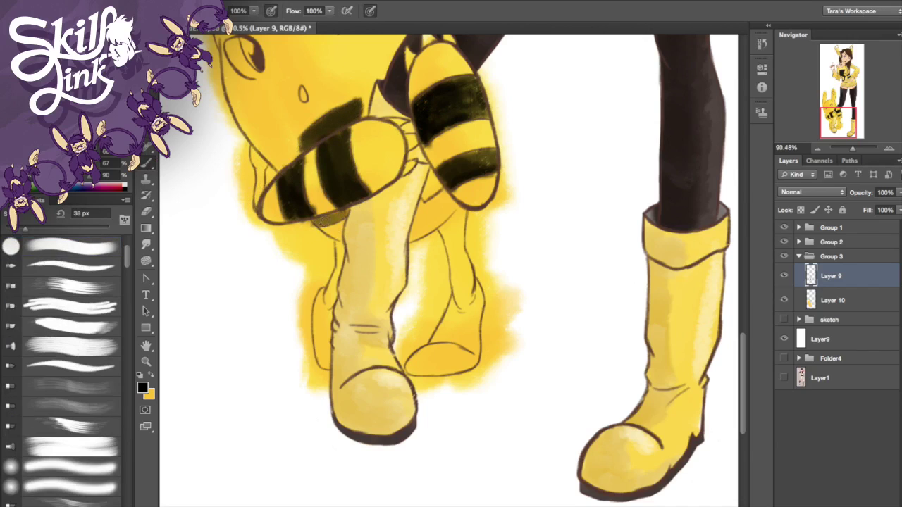
{"action": "left_click_drag", "start_coordinate": [421, 184], "coordinate": [341, 216]}
{"action": "left_click_drag", "start_coordinate": [337, 248], "coordinate": [330, 302]}
{"action": "mouse_move", "coordinate": [462, 208]}
{"action": "left_mouse_down"}
{"action": "mouse_move", "coordinate": [445, 238]}
{"action": "mouse_move", "coordinate": [456, 289]}
{"action": "mouse_move", "coordinate": [459, 258]}
{"action": "mouse_move", "coordinate": [451, 233]}
{"action": "mouse_move", "coordinate": [461, 303]}
{"action": "mouse_move", "coordinate": [454, 248]}
{"action": "left_mouse_up"}
{"action": "left_click_drag", "start_coordinate": [830, 100], "coordinate": [801, 111]}
{"action": "left_click", "coordinate": [146, 361]}
{"action": "right_click", "coordinate": [308, 299]}
{"action": "left_click", "coordinate": [342, 306]}
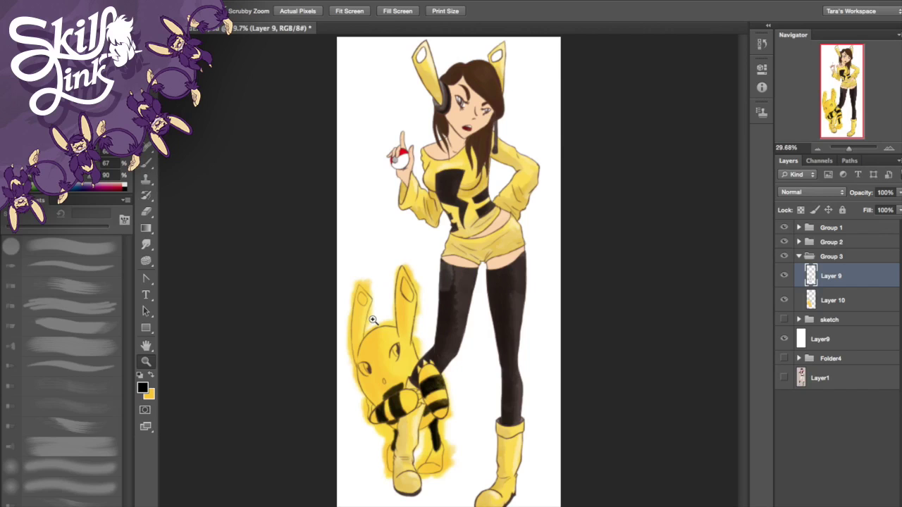
Step: Erase the black paint on Layer 9 that spills past the outlines of the creature's raised arm and fully visible leg
{"action": "left_click", "coordinate": [147, 212]}
{"action": "scroll", "coordinate": [357, 400], "scroll_direction": "up", "scroll_amount": 10}
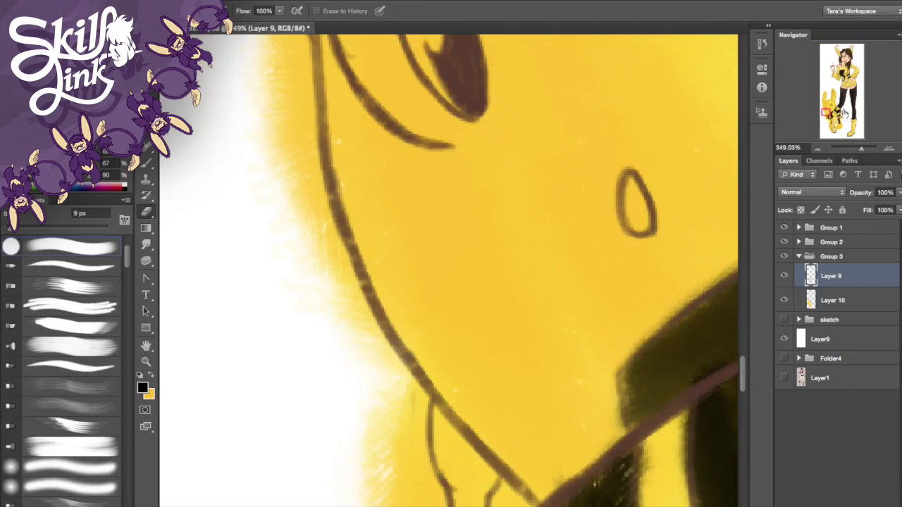
{"action": "scroll", "coordinate": [357, 400], "scroll_direction": "down", "scroll_amount": 15}
{"action": "scroll", "coordinate": [356, 401], "scroll_direction": "up", "scroll_amount": 10}
{"action": "left_click_drag", "start_coordinate": [367, 465], "coordinate": [610, 84]}
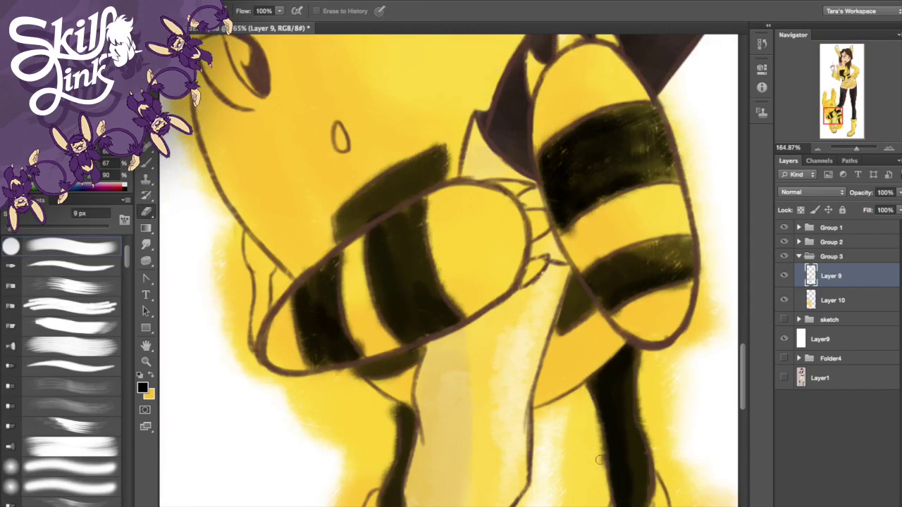
{"action": "left_click_drag", "start_coordinate": [597, 400], "coordinate": [600, 461]}
{"action": "left_click_drag", "start_coordinate": [649, 351], "coordinate": [651, 462]}
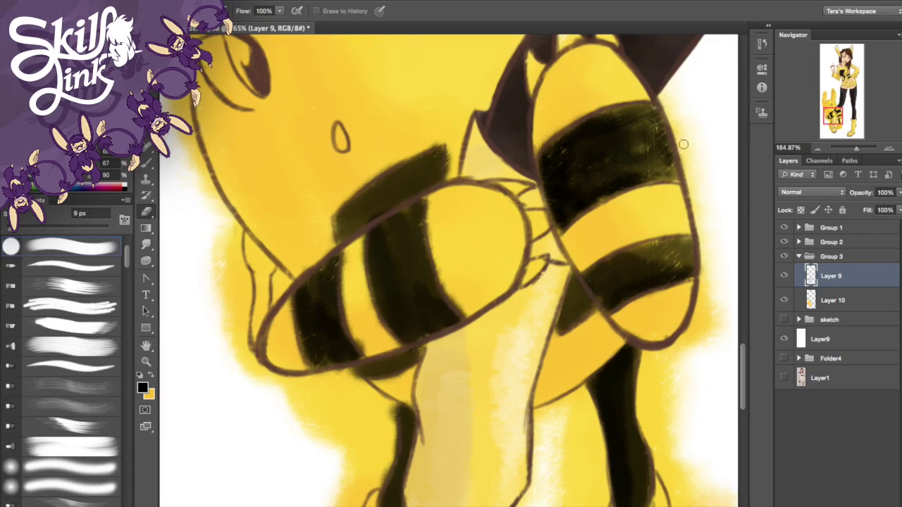
Step: Clean up the black edges of the lower arm's stripes, the chest marking and the ends of both legs with the eraser
{"action": "left_click_drag", "start_coordinate": [432, 256], "coordinate": [463, 315]}
{"action": "left_click_drag", "start_coordinate": [362, 239], "coordinate": [396, 345]}
{"action": "key", "text": "super+z"}
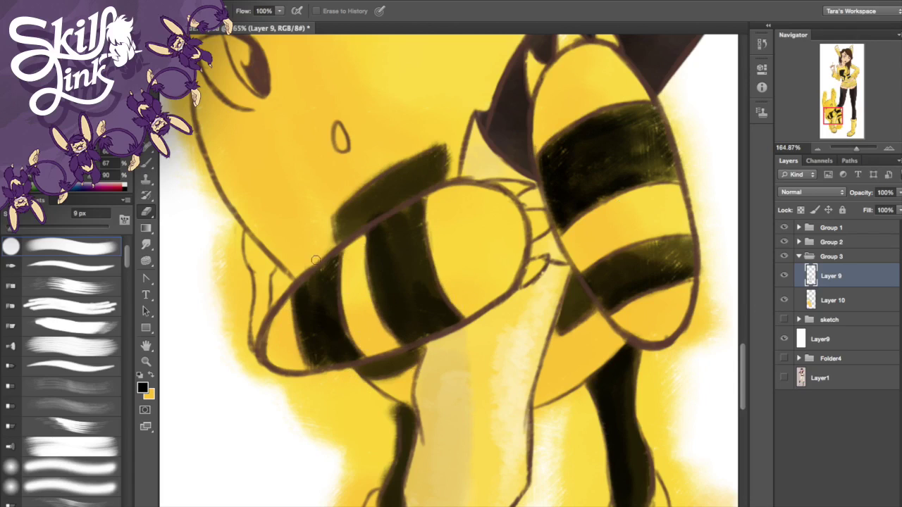
{"action": "left_click_drag", "start_coordinate": [392, 405], "coordinate": [371, 500]}
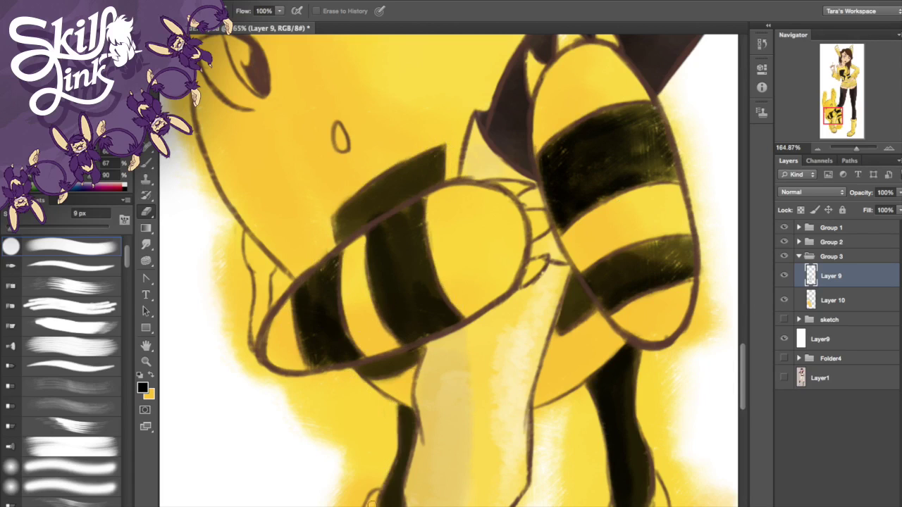
{"action": "scroll", "coordinate": [675, 213], "scroll_direction": "down", "scroll_amount": 5}
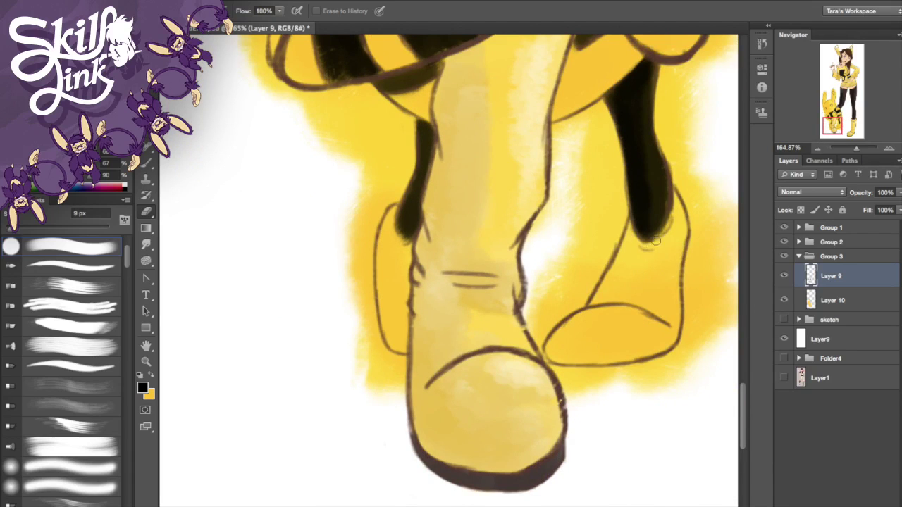
{"action": "left_click_drag", "start_coordinate": [657, 241], "coordinate": [666, 224]}
Step: Erase the yellow paint on Layer 10 between the creature's cheek and the woman's leg, and from the smaller ear's opening
{"action": "scroll", "coordinate": [663, 232], "scroll_direction": "up", "scroll_amount": 10}
{"action": "left_click", "coordinate": [836, 305]}
{"action": "mouse_move", "coordinate": [580, 164]}
{"action": "left_mouse_down"}
{"action": "mouse_move", "coordinate": [607, 295]}
{"action": "mouse_move", "coordinate": [590, 229]}
{"action": "left_mouse_up"}
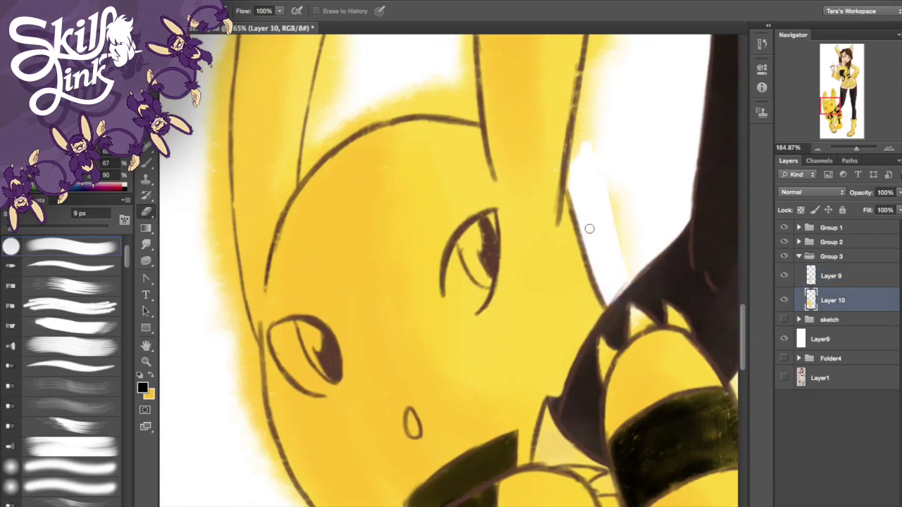
{"action": "scroll", "coordinate": [543, 115], "scroll_direction": "up", "scroll_amount": 3}
{"action": "mouse_move", "coordinate": [270, 131]}
{"action": "left_mouse_down"}
{"action": "mouse_move", "coordinate": [285, 152]}
{"action": "mouse_move", "coordinate": [277, 105]}
{"action": "left_mouse_up"}
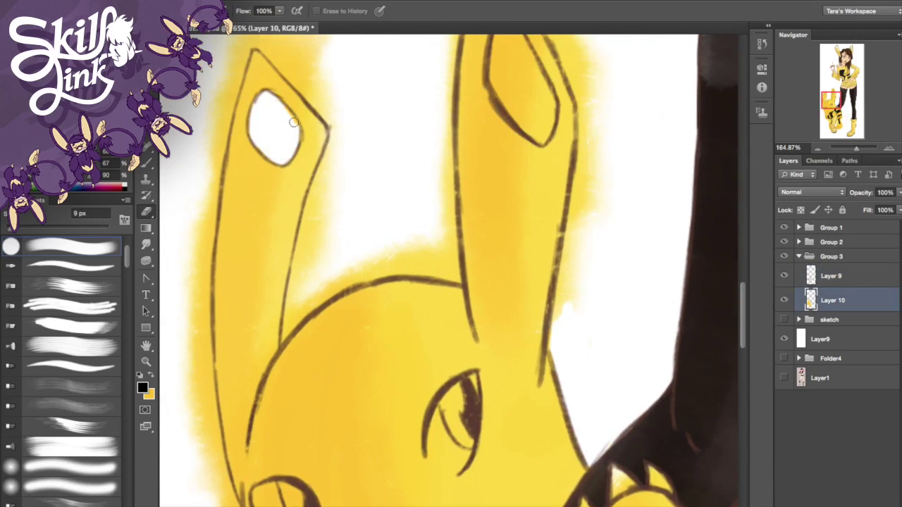
Step: Erase the yellow paint from the taller ear's opening, around its outline, and from the gap between the ears
{"action": "scroll", "coordinate": [277, 106], "scroll_direction": "up", "scroll_amount": 2}
{"action": "mouse_move", "coordinate": [496, 204]}
{"action": "left_mouse_down"}
{"action": "mouse_move", "coordinate": [501, 158]}
{"action": "mouse_move", "coordinate": [547, 241]}
{"action": "mouse_move", "coordinate": [510, 220]}
{"action": "mouse_move", "coordinate": [544, 271]}
{"action": "left_mouse_up"}
{"action": "mouse_move", "coordinate": [329, 278]}
{"action": "left_mouse_down"}
{"action": "mouse_move", "coordinate": [283, 483]}
{"action": "mouse_move", "coordinate": [456, 401]}
{"action": "mouse_move", "coordinate": [487, 66]}
{"action": "mouse_move", "coordinate": [447, 312]}
{"action": "mouse_move", "coordinate": [327, 354]}
{"action": "mouse_move", "coordinate": [436, 403]}
{"action": "left_mouse_up"}
{"action": "mouse_move", "coordinate": [569, 399]}
{"action": "left_mouse_down"}
{"action": "mouse_move", "coordinate": [586, 268]}
{"action": "mouse_move", "coordinate": [598, 263]}
{"action": "left_mouse_up"}
{"action": "mouse_move", "coordinate": [576, 196]}
{"action": "left_mouse_down"}
{"action": "mouse_move", "coordinate": [578, 232]}
{"action": "mouse_move", "coordinate": [586, 191]}
{"action": "mouse_move", "coordinate": [509, 68]}
{"action": "mouse_move", "coordinate": [564, 206]}
{"action": "left_mouse_up"}
{"action": "mouse_move", "coordinate": [322, 238]}
{"action": "left_mouse_down"}
{"action": "mouse_move", "coordinate": [343, 280]}
{"action": "mouse_move", "coordinate": [286, 134]}
{"action": "mouse_move", "coordinate": [224, 176]}
{"action": "left_mouse_up"}
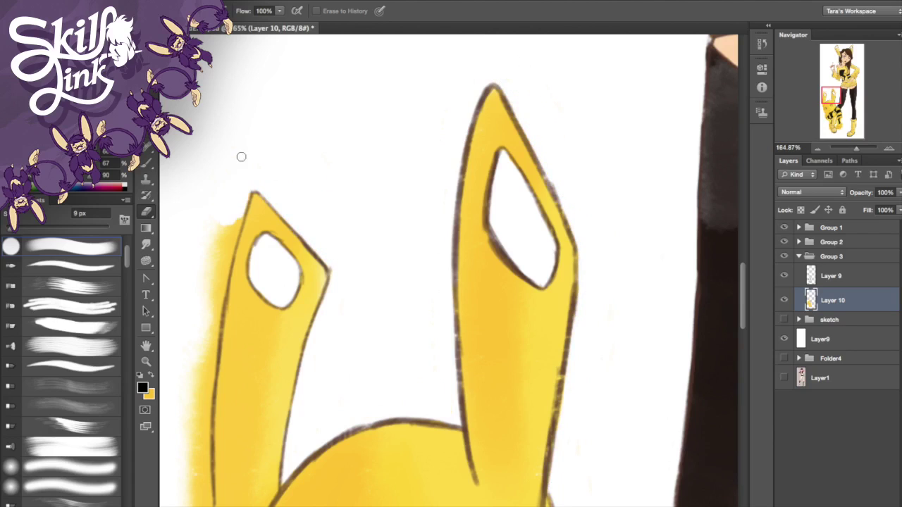
Step: Erase the yellow paint spilling past the outer edge of the creature's smaller ear and head
{"action": "left_click", "coordinate": [825, 105]}
{"action": "mouse_move", "coordinate": [215, 243]}
{"action": "left_mouse_down"}
{"action": "mouse_move", "coordinate": [228, 353]}
{"action": "mouse_move", "coordinate": [237, 314]}
{"action": "mouse_move", "coordinate": [267, 501]}
{"action": "mouse_move", "coordinate": [216, 369]}
{"action": "left_mouse_up"}
{"action": "scroll", "coordinate": [215, 369], "scroll_direction": "up", "scroll_amount": 5}
{"action": "mouse_move", "coordinate": [254, 145]}
{"action": "left_mouse_down"}
{"action": "mouse_move", "coordinate": [263, 103]}
{"action": "mouse_move", "coordinate": [227, 119]}
{"action": "mouse_move", "coordinate": [239, 247]}
{"action": "mouse_move", "coordinate": [235, 398]}
{"action": "left_mouse_up"}
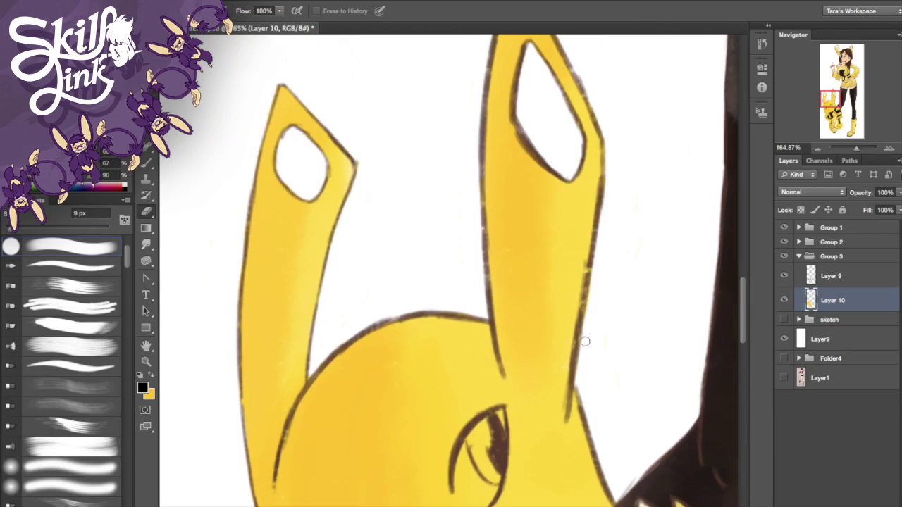
Step: Erase the yellow paint outside the creature's chin, lower arm and body, and from the gap beside the woman's boot
{"action": "left_click", "coordinate": [828, 119]}
{"action": "left_click_drag", "start_coordinate": [269, 68], "coordinate": [301, 119]}
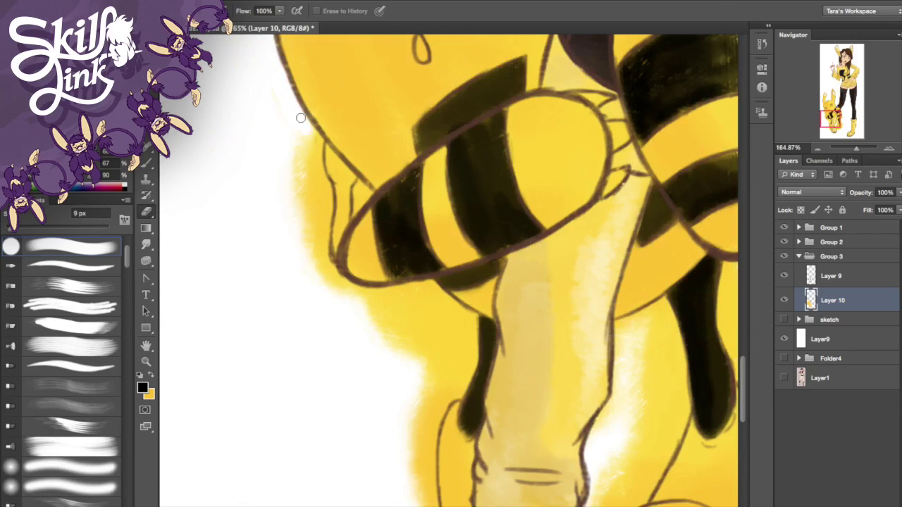
{"action": "left_click_drag", "start_coordinate": [325, 162], "coordinate": [314, 106]}
{"action": "mouse_move", "coordinate": [334, 183]}
{"action": "left_mouse_down"}
{"action": "mouse_move", "coordinate": [316, 177]}
{"action": "mouse_move", "coordinate": [325, 286]}
{"action": "mouse_move", "coordinate": [365, 307]}
{"action": "mouse_move", "coordinate": [413, 288]}
{"action": "mouse_move", "coordinate": [455, 306]}
{"action": "mouse_move", "coordinate": [374, 302]}
{"action": "mouse_move", "coordinate": [407, 347]}
{"action": "mouse_move", "coordinate": [558, 441]}
{"action": "mouse_move", "coordinate": [462, 395]}
{"action": "mouse_move", "coordinate": [456, 353]}
{"action": "mouse_move", "coordinate": [419, 407]}
{"action": "mouse_move", "coordinate": [423, 496]}
{"action": "left_mouse_up"}
{"action": "mouse_move", "coordinate": [617, 370]}
{"action": "left_mouse_down"}
{"action": "mouse_move", "coordinate": [630, 317]}
{"action": "mouse_move", "coordinate": [644, 343]}
{"action": "mouse_move", "coordinate": [618, 408]}
{"action": "mouse_move", "coordinate": [676, 423]}
{"action": "mouse_move", "coordinate": [631, 504]}
{"action": "mouse_move", "coordinate": [623, 489]}
{"action": "mouse_move", "coordinate": [683, 391]}
{"action": "mouse_move", "coordinate": [635, 340]}
{"action": "left_mouse_up"}
Step: Erase the yellow paint spilling around the creature's feet on both sides of the woman's boot
{"action": "scroll", "coordinate": [564, 338], "scroll_direction": "down", "scroll_amount": 5}
{"action": "mouse_move", "coordinate": [432, 310]}
{"action": "left_mouse_down"}
{"action": "mouse_move", "coordinate": [429, 268]}
{"action": "mouse_move", "coordinate": [474, 364]}
{"action": "mouse_move", "coordinate": [413, 320]}
{"action": "left_mouse_up"}
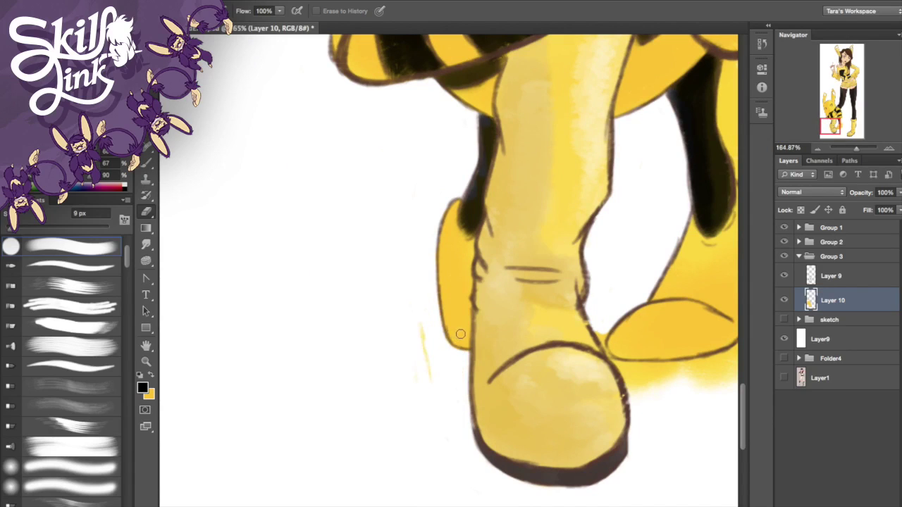
{"action": "mouse_move", "coordinate": [601, 336]}
{"action": "left_mouse_down"}
{"action": "mouse_move", "coordinate": [698, 369]}
{"action": "mouse_move", "coordinate": [609, 395]}
{"action": "left_mouse_up"}
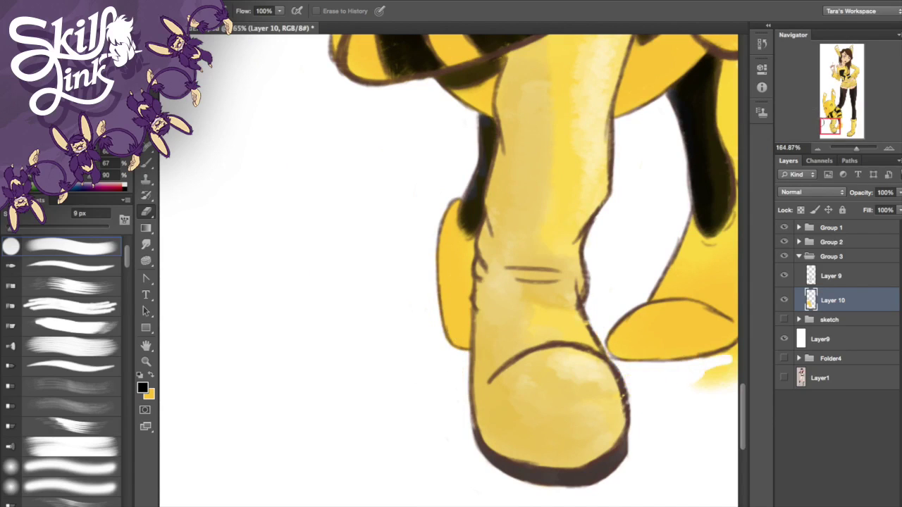
{"action": "left_click_drag", "start_coordinate": [677, 338], "coordinate": [372, 375]}
{"action": "mouse_move", "coordinate": [477, 70]}
{"action": "left_mouse_down"}
{"action": "mouse_move", "coordinate": [422, 141]}
{"action": "mouse_move", "coordinate": [458, 289]}
{"action": "left_mouse_up"}
{"action": "mouse_move", "coordinate": [451, 217]}
{"action": "left_mouse_down"}
{"action": "mouse_move", "coordinate": [439, 373]}
{"action": "mouse_move", "coordinate": [385, 431]}
{"action": "mouse_move", "coordinate": [493, 356]}
{"action": "left_mouse_up"}
Step: Enlarge the eraser to 25 px and clear the leftover yellow paint from the background around the creature
{"action": "key", "text": "bracketright"}
{"action": "key", "text": "bracketright"}
{"action": "key", "text": "bracketright"}
{"action": "key", "text": "bracketright"}
{"action": "mouse_move", "coordinate": [486, 185]}
{"action": "left_mouse_down"}
{"action": "mouse_move", "coordinate": [469, 270]}
{"action": "mouse_move", "coordinate": [503, 75]}
{"action": "mouse_move", "coordinate": [485, 85]}
{"action": "left_mouse_up"}
{"action": "left_click", "coordinate": [842, 112]}
{"action": "mouse_move", "coordinate": [431, 185]}
{"action": "left_mouse_down"}
{"action": "mouse_move", "coordinate": [486, 357]}
{"action": "mouse_move", "coordinate": [477, 408]}
{"action": "left_mouse_up"}
{"action": "scroll", "coordinate": [477, 409], "scroll_direction": "up", "scroll_amount": 10}
{"action": "scroll", "coordinate": [329, 105], "scroll_direction": "down", "scroll_amount": 10}
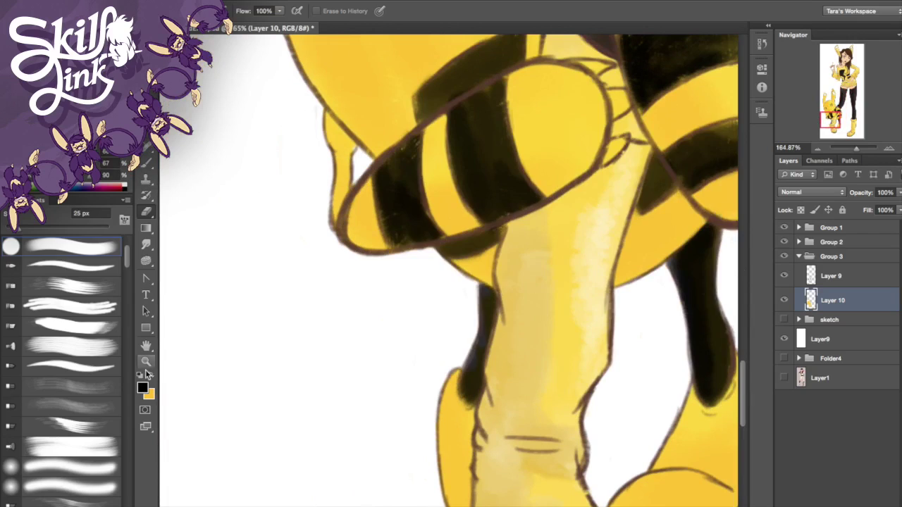
Step: Set the foreground colour to pale cream (fff8e1) and add a new layer above the creature's yellow layer, ready for the brush
{"action": "left_click", "coordinate": [150, 374]}
{"action": "left_click", "coordinate": [143, 388]}
{"action": "left_click", "coordinate": [423, 132]}
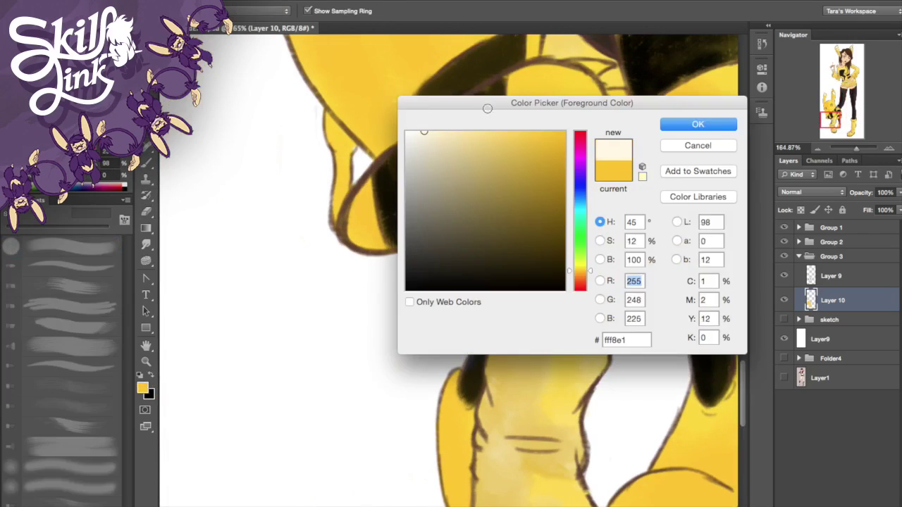
{"action": "left_click", "coordinate": [699, 124]}
{"action": "key", "text": "super+shift+alt+n"}
{"action": "left_click", "coordinate": [147, 162]}
{"action": "left_click", "coordinate": [43, 10]}
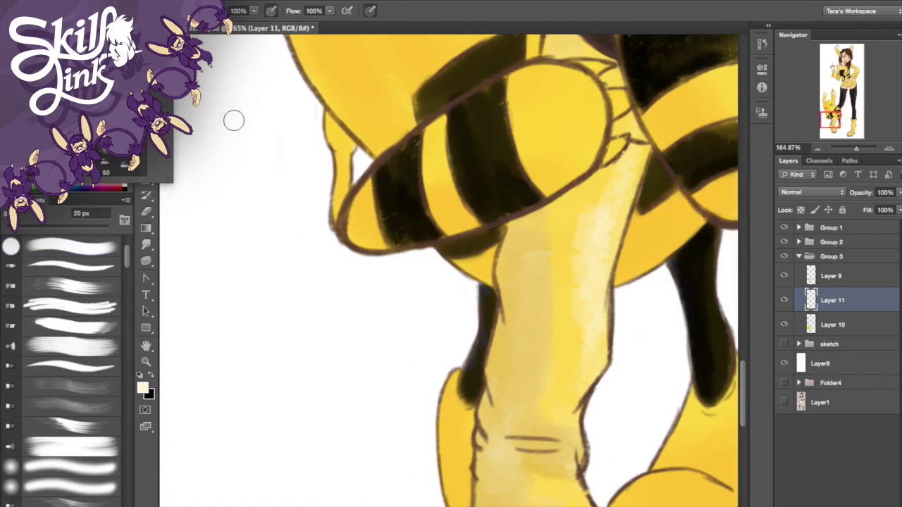
Step: Paint the claws on both of the creature's hands and fill both of its eyes with cream, using a 14 px brush
{"action": "left_click_drag", "start_coordinate": [594, 67], "coordinate": [578, 65]}
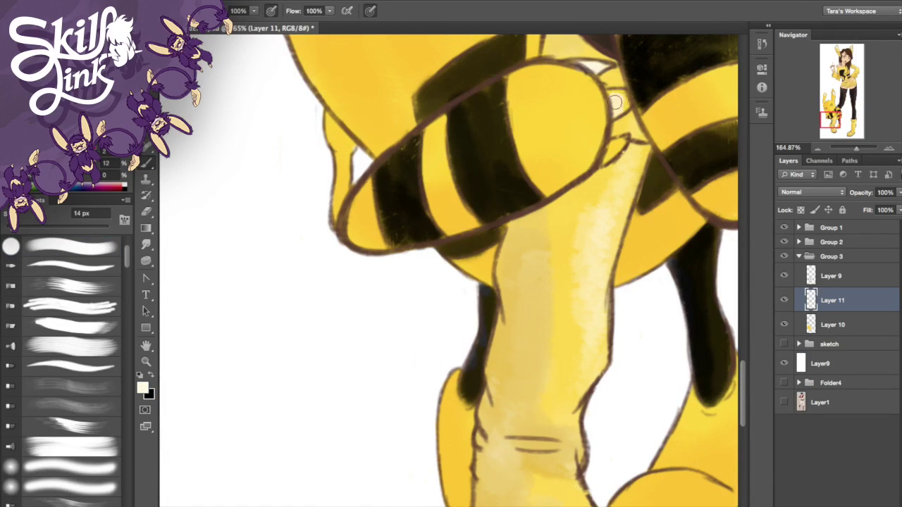
{"action": "left_click_drag", "start_coordinate": [613, 105], "coordinate": [424, 453]}
{"action": "left_click_drag", "start_coordinate": [423, 281], "coordinate": [421, 295]}
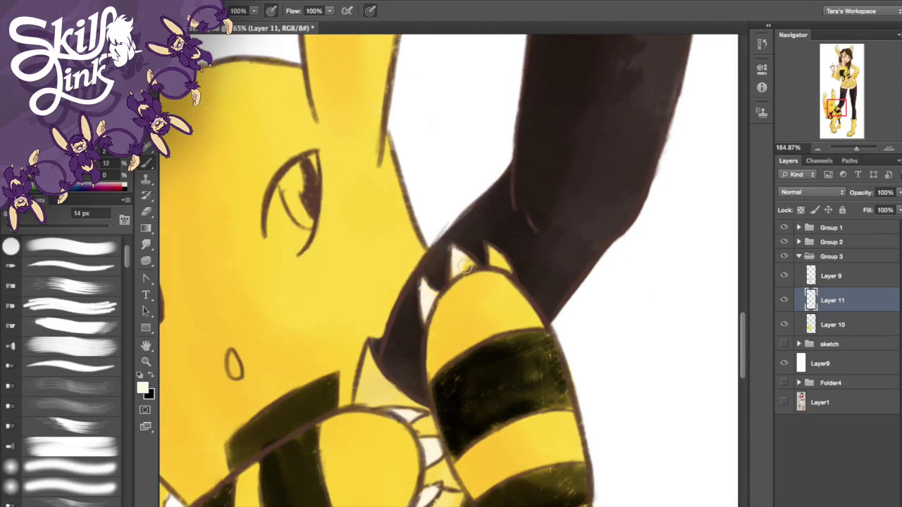
{"action": "mouse_move", "coordinate": [278, 177]}
{"action": "left_mouse_down"}
{"action": "mouse_move", "coordinate": [282, 236]}
{"action": "mouse_move", "coordinate": [299, 224]}
{"action": "mouse_move", "coordinate": [486, 200]}
{"action": "left_mouse_up"}
{"action": "mouse_move", "coordinate": [285, 245]}
{"action": "left_mouse_down"}
{"action": "mouse_move", "coordinate": [327, 296]}
{"action": "mouse_move", "coordinate": [329, 274]}
{"action": "left_mouse_up"}
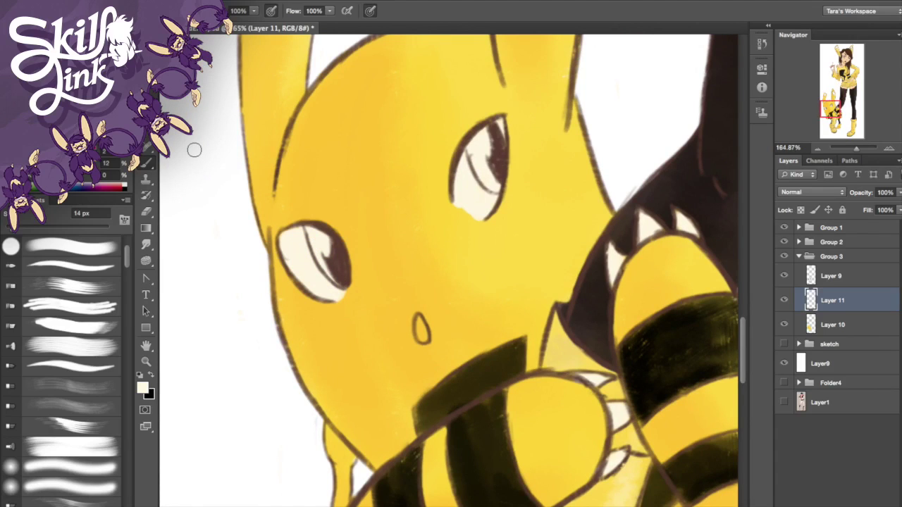
Step: Paint the creature's irises red, its mouth reddish brown and the whites of its eyes pure white
{"action": "left_click_drag", "start_coordinate": [310, 235], "coordinate": [330, 276]}
{"action": "mouse_move", "coordinate": [468, 142]}
{"action": "left_mouse_down"}
{"action": "mouse_move", "coordinate": [493, 185]}
{"action": "mouse_move", "coordinate": [485, 168]}
{"action": "left_mouse_up"}
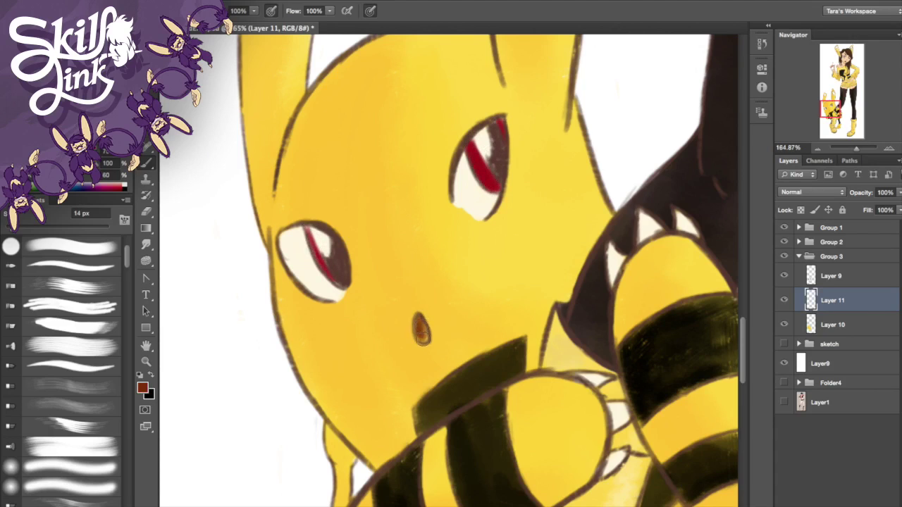
{"action": "left_click_drag", "start_coordinate": [291, 234], "coordinate": [309, 278]}
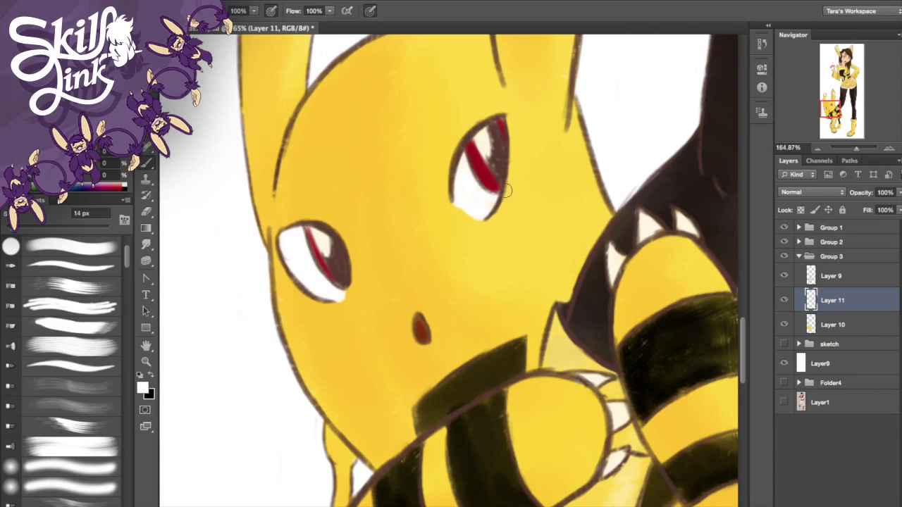
Step: Add a new layer above the Skin layer, choose brown and a textured brush, and move the layer above Group 2
{"action": "key", "text": "super+minus"}
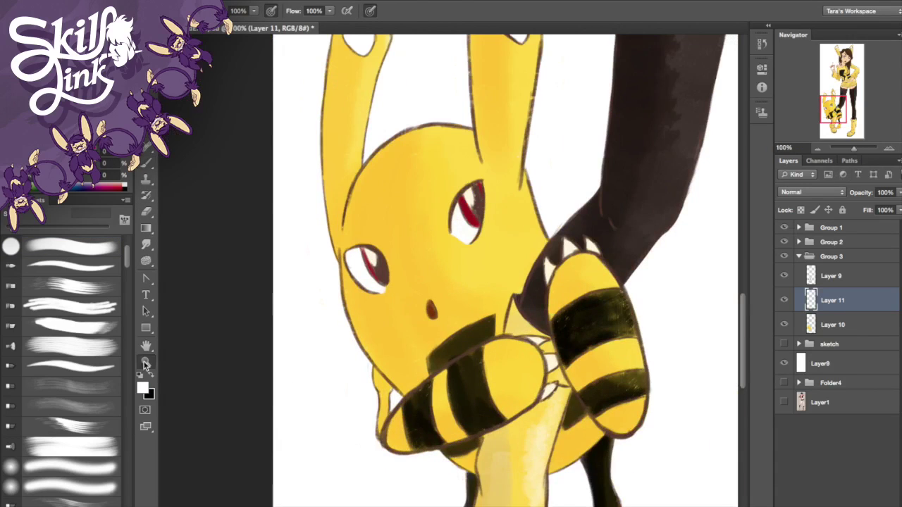
{"action": "key", "text": "z"}
{"action": "key", "text": "ctrl+0"}
{"action": "left_click", "coordinate": [800, 257]}
{"action": "left_click", "coordinate": [799, 242]}
{"action": "left_click", "coordinate": [832, 384]}
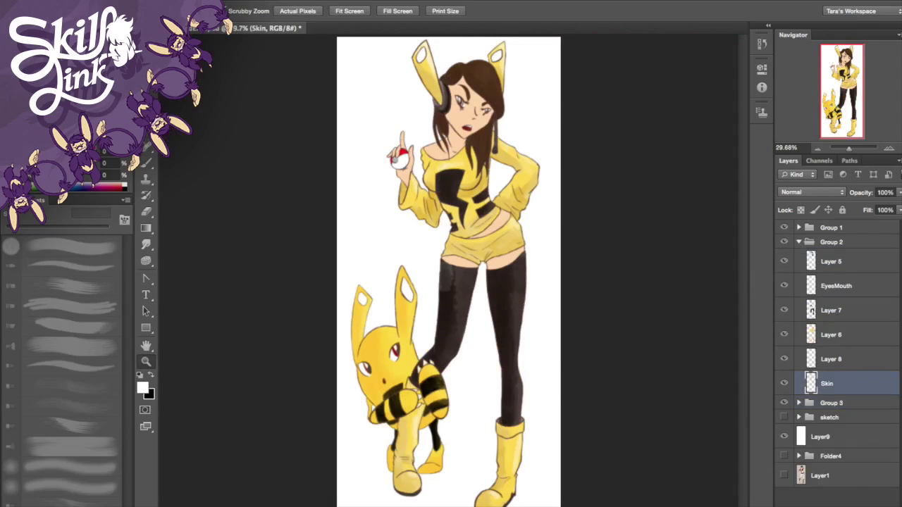
{"action": "left_click", "coordinate": [869, 506]}
{"action": "left_click", "coordinate": [152, 162]}
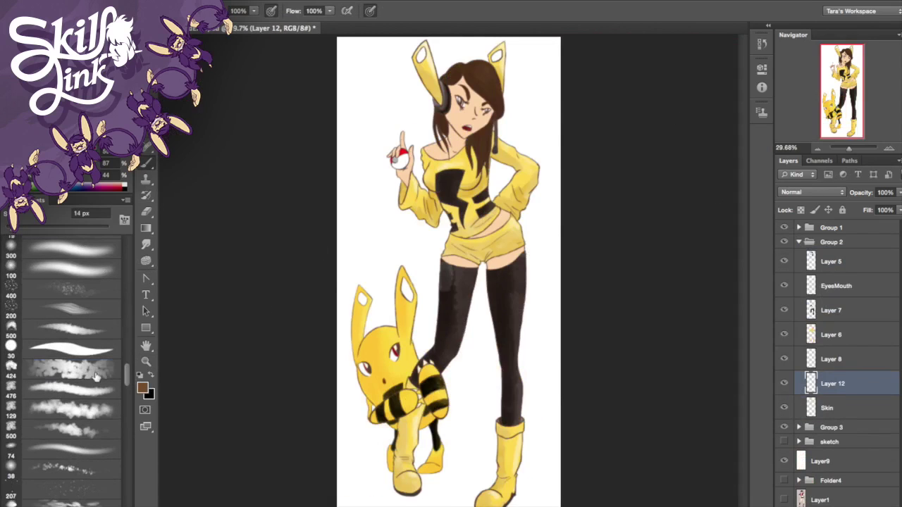
{"action": "left_click_drag", "start_coordinate": [832, 383], "coordinate": [831, 235]}
Step: Paint rough brown shading over the shadow sides of the woman and the creature with the textured brush at 74 px
{"action": "mouse_move", "coordinate": [423, 148]}
{"action": "left_mouse_down"}
{"action": "mouse_move", "coordinate": [451, 225]}
{"action": "mouse_move", "coordinate": [442, 345]}
{"action": "mouse_move", "coordinate": [402, 493]}
{"action": "mouse_move", "coordinate": [500, 437]}
{"action": "mouse_move", "coordinate": [493, 261]}
{"action": "mouse_move", "coordinate": [384, 458]}
{"action": "mouse_move", "coordinate": [395, 423]}
{"action": "mouse_move", "coordinate": [413, 423]}
{"action": "left_mouse_up"}
{"action": "mouse_move", "coordinate": [458, 261]}
{"action": "left_mouse_down"}
{"action": "mouse_move", "coordinate": [525, 212]}
{"action": "mouse_move", "coordinate": [507, 164]}
{"action": "mouse_move", "coordinate": [394, 176]}
{"action": "mouse_move", "coordinate": [416, 56]}
{"action": "mouse_move", "coordinate": [451, 141]}
{"action": "mouse_move", "coordinate": [483, 158]}
{"action": "mouse_move", "coordinate": [466, 189]}
{"action": "left_mouse_up"}
{"action": "left_click_drag", "start_coordinate": [465, 239], "coordinate": [441, 249]}
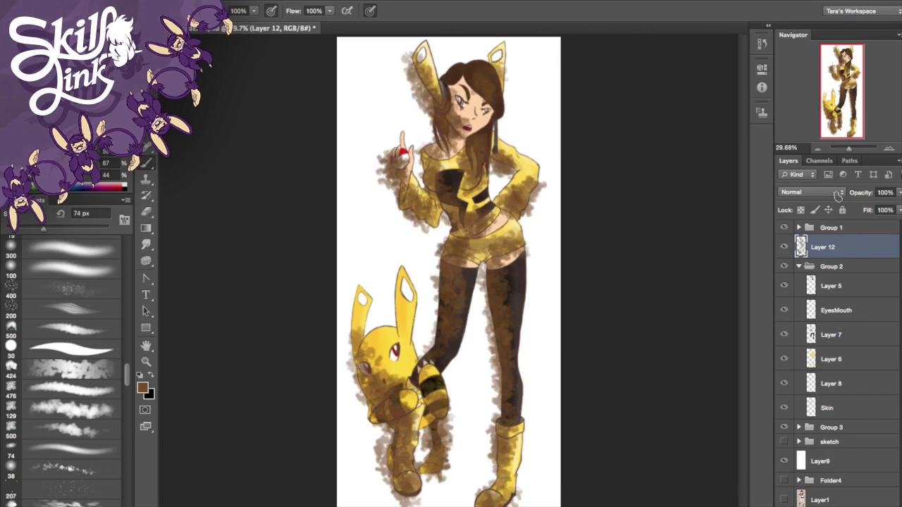
Step: Set the brown shading layer's blend mode to Multiply
{"action": "left_click", "coordinate": [839, 193]}
{"action": "left_click", "coordinate": [801, 218]}
{"action": "left_click", "coordinate": [805, 193]}
{"action": "left_click", "coordinate": [811, 200]}
Step: Deepen the brown shading on the creature, the woman's boots and legs, and her headphone ear and clothes
{"action": "mouse_move", "coordinate": [360, 363]}
{"action": "left_mouse_down"}
{"action": "mouse_move", "coordinate": [395, 490]}
{"action": "mouse_move", "coordinate": [437, 409]}
{"action": "left_mouse_up"}
{"action": "left_click_drag", "start_coordinate": [483, 499], "coordinate": [493, 353]}
{"action": "left_click_drag", "start_coordinate": [436, 325], "coordinate": [438, 278]}
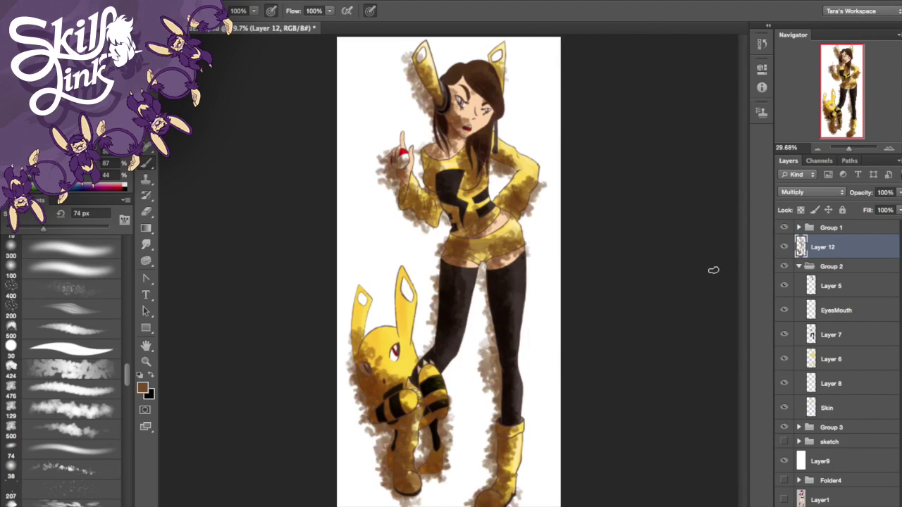
{"action": "mouse_move", "coordinate": [417, 63]}
{"action": "left_mouse_down"}
{"action": "mouse_move", "coordinate": [455, 127]}
{"action": "mouse_move", "coordinate": [439, 166]}
{"action": "mouse_move", "coordinate": [442, 198]}
{"action": "mouse_move", "coordinate": [504, 259]}
{"action": "mouse_move", "coordinate": [491, 345]}
{"action": "left_mouse_up"}
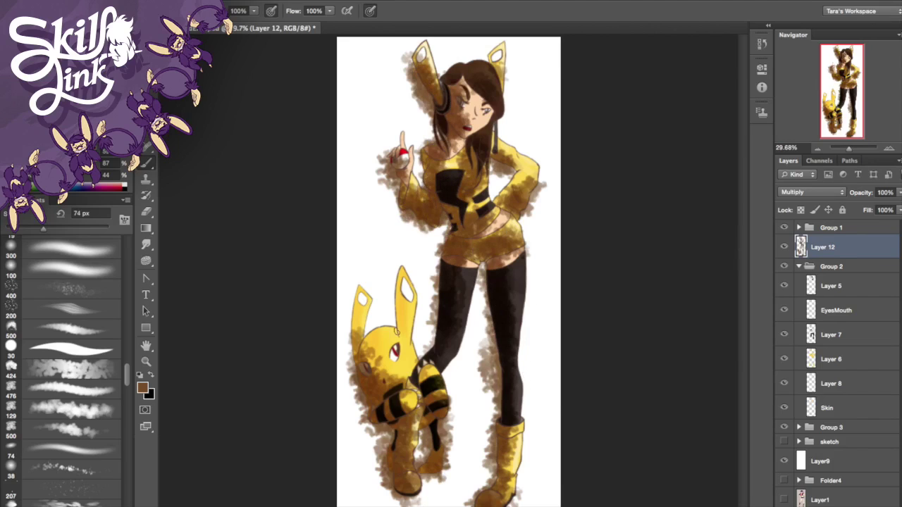
Step: Erase the brown shading that spills outside the woman's thigh and into the gap between her legs with a 25 px eraser
{"action": "key", "text": "e"}
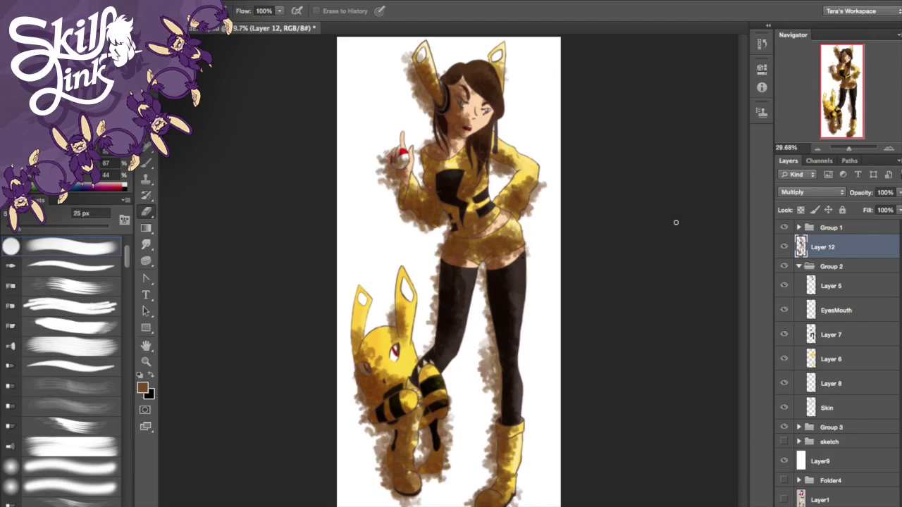
{"action": "left_click_drag", "start_coordinate": [850, 149], "coordinate": [858, 149]}
{"action": "mouse_move", "coordinate": [678, 180]}
{"action": "left_mouse_down"}
{"action": "mouse_move", "coordinate": [665, 229]}
{"action": "mouse_move", "coordinate": [686, 298]}
{"action": "mouse_move", "coordinate": [648, 349]}
{"action": "left_mouse_up"}
{"action": "mouse_move", "coordinate": [374, 201]}
{"action": "left_mouse_down"}
{"action": "mouse_move", "coordinate": [342, 206]}
{"action": "mouse_move", "coordinate": [367, 310]}
{"action": "mouse_move", "coordinate": [359, 422]}
{"action": "mouse_move", "coordinate": [348, 263]}
{"action": "mouse_move", "coordinate": [392, 94]}
{"action": "left_mouse_up"}
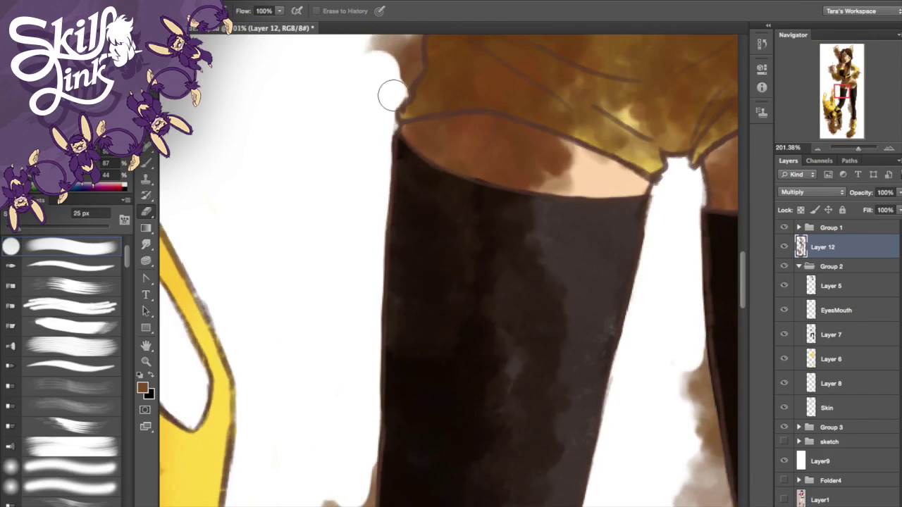
{"action": "left_click", "coordinate": [843, 105]}
{"action": "mouse_move", "coordinate": [606, 139]}
{"action": "left_mouse_down"}
{"action": "mouse_move", "coordinate": [594, 248]}
{"action": "mouse_move", "coordinate": [598, 460]}
{"action": "left_mouse_up"}
{"action": "mouse_move", "coordinate": [638, 64]}
{"action": "left_mouse_down"}
{"action": "mouse_move", "coordinate": [696, 358]}
{"action": "mouse_move", "coordinate": [677, 341]}
{"action": "left_mouse_up"}
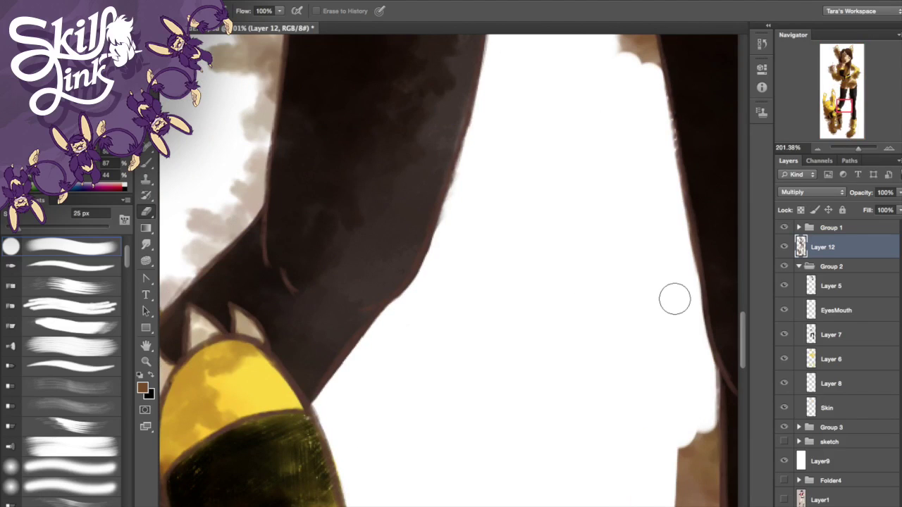
Step: Erase the remaining brown shading between the woman's legs down to the cuff of her standing boot
{"action": "left_click", "coordinate": [848, 92]}
{"action": "left_click_drag", "start_coordinate": [506, 408], "coordinate": [512, 492]}
{"action": "left_click", "coordinate": [848, 100]}
{"action": "left_click_drag", "start_coordinate": [503, 258], "coordinate": [535, 290]}
{"action": "left_click_drag", "start_coordinate": [848, 101], "coordinate": [849, 114]}
{"action": "mouse_move", "coordinate": [523, 175]}
{"action": "left_mouse_down"}
{"action": "mouse_move", "coordinate": [525, 365]}
{"action": "mouse_move", "coordinate": [472, 437]}
{"action": "left_mouse_up"}
{"action": "mouse_move", "coordinate": [219, 331]}
{"action": "left_mouse_down"}
{"action": "mouse_move", "coordinate": [203, 276]}
{"action": "mouse_move", "coordinate": [177, 427]}
{"action": "mouse_move", "coordinate": [491, 410]}
{"action": "left_mouse_up"}
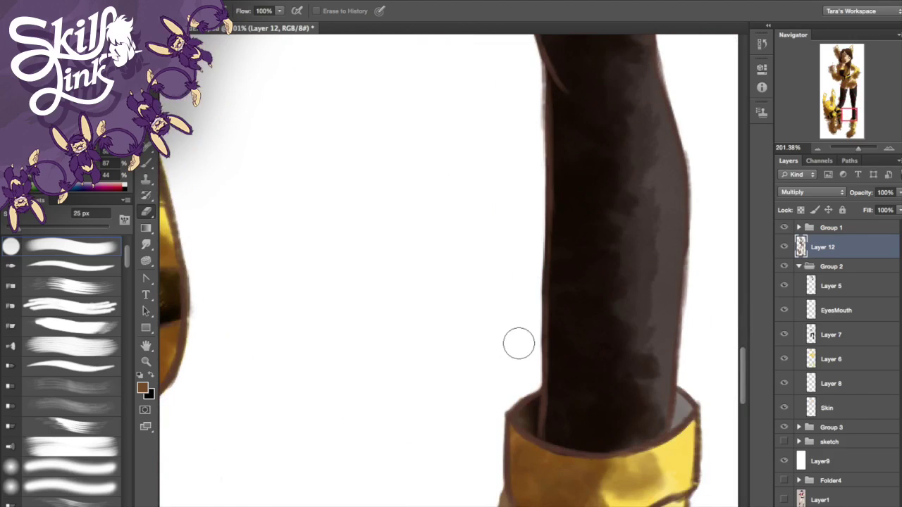
Step: Erase the brown shading spilling past the outline of the woman's standing boot
{"action": "left_click", "coordinate": [848, 127]}
{"action": "mouse_move", "coordinate": [517, 58]}
{"action": "left_mouse_down"}
{"action": "mouse_move", "coordinate": [522, 288]}
{"action": "mouse_move", "coordinate": [419, 429]}
{"action": "mouse_move", "coordinate": [448, 330]}
{"action": "left_mouse_up"}
{"action": "scroll", "coordinate": [519, 292], "scroll_direction": "down", "scroll_amount": 5}
{"action": "mouse_move", "coordinate": [520, 291]}
{"action": "left_mouse_down"}
{"action": "mouse_move", "coordinate": [417, 489]}
{"action": "mouse_move", "coordinate": [489, 483]}
{"action": "mouse_move", "coordinate": [632, 499]}
{"action": "mouse_move", "coordinate": [648, 474]}
{"action": "left_mouse_up"}
{"action": "left_click", "coordinate": [854, 132]}
{"action": "mouse_move", "coordinate": [468, 296]}
{"action": "left_mouse_down"}
{"action": "mouse_move", "coordinate": [437, 373]}
{"action": "mouse_move", "coordinate": [465, 389]}
{"action": "left_mouse_up"}
Step: Erase the brown shading below the woman's other boot and the creature's foot, undoing the stray stroke on the boot's toe
{"action": "left_click", "coordinate": [834, 128]}
{"action": "left_click_drag", "start_coordinate": [614, 316], "coordinate": [562, 383]}
{"action": "left_click_drag", "start_coordinate": [522, 339], "coordinate": [474, 308]}
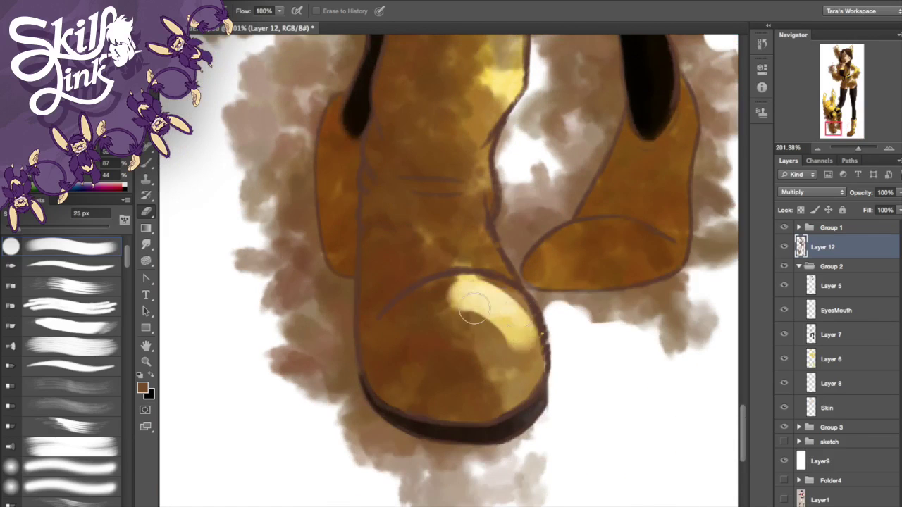
{"action": "key", "text": "ctrl+z"}
{"action": "mouse_move", "coordinate": [536, 455]}
{"action": "left_mouse_down"}
{"action": "mouse_move", "coordinate": [463, 506]}
{"action": "mouse_move", "coordinate": [512, 457]}
{"action": "left_mouse_up"}
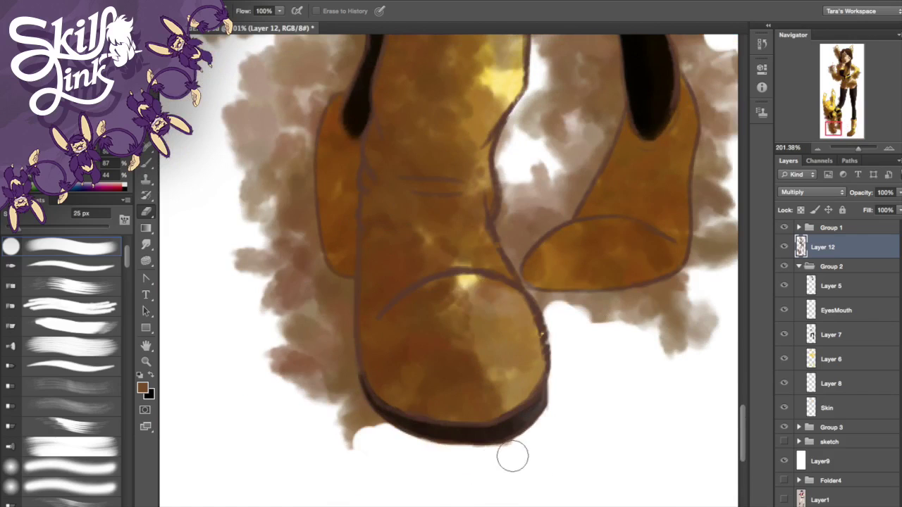
Step: Erase the brown shading outside the creature's feet and from the gap between its leg and the woman's boot
{"action": "mouse_move", "coordinate": [291, 323]}
{"action": "left_mouse_down"}
{"action": "mouse_move", "coordinate": [298, 235]}
{"action": "mouse_move", "coordinate": [329, 295]}
{"action": "mouse_move", "coordinate": [336, 373]}
{"action": "mouse_move", "coordinate": [255, 225]}
{"action": "mouse_move", "coordinate": [243, 71]}
{"action": "left_mouse_up"}
{"action": "mouse_move", "coordinate": [542, 212]}
{"action": "left_mouse_down"}
{"action": "mouse_move", "coordinate": [513, 157]}
{"action": "mouse_move", "coordinate": [519, 221]}
{"action": "mouse_move", "coordinate": [560, 207]}
{"action": "mouse_move", "coordinate": [607, 107]}
{"action": "left_mouse_up"}
{"action": "left_click_drag", "start_coordinate": [507, 99], "coordinate": [409, 451]}
{"action": "left_click_drag", "start_coordinate": [479, 437], "coordinate": [387, 99]}
{"action": "mouse_move", "coordinate": [370, 423]}
{"action": "left_mouse_down"}
{"action": "mouse_move", "coordinate": [338, 324]}
{"action": "mouse_move", "coordinate": [382, 300]}
{"action": "left_mouse_up"}
Step: Erase the brown shading along the creature's outer leg and foot, reducing the eraser to 9 px for the tight gap beside the boot
{"action": "mouse_move", "coordinate": [390, 361]}
{"action": "left_mouse_down"}
{"action": "mouse_move", "coordinate": [363, 350]}
{"action": "mouse_move", "coordinate": [492, 319]}
{"action": "mouse_move", "coordinate": [478, 303]}
{"action": "mouse_move", "coordinate": [492, 283]}
{"action": "left_mouse_up"}
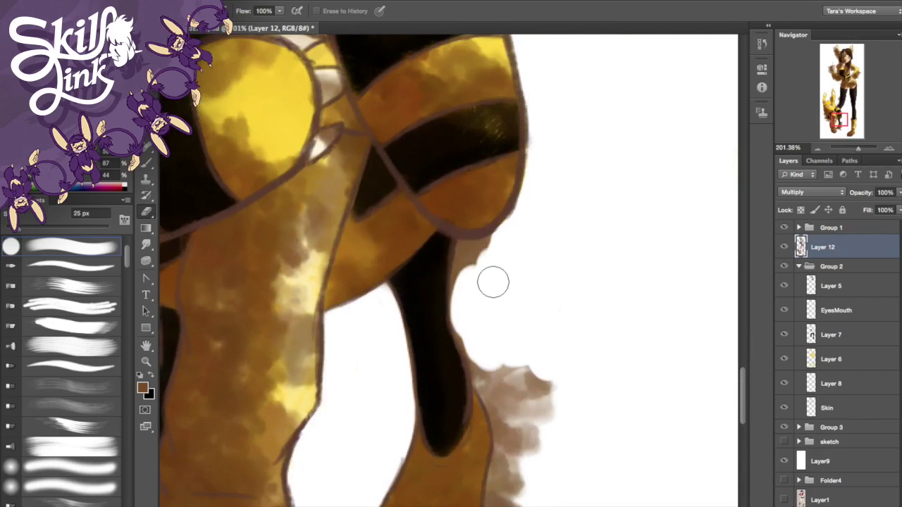
{"action": "mouse_move", "coordinate": [468, 254]}
{"action": "left_mouse_down"}
{"action": "mouse_move", "coordinate": [479, 362]}
{"action": "mouse_move", "coordinate": [542, 384]}
{"action": "left_mouse_up"}
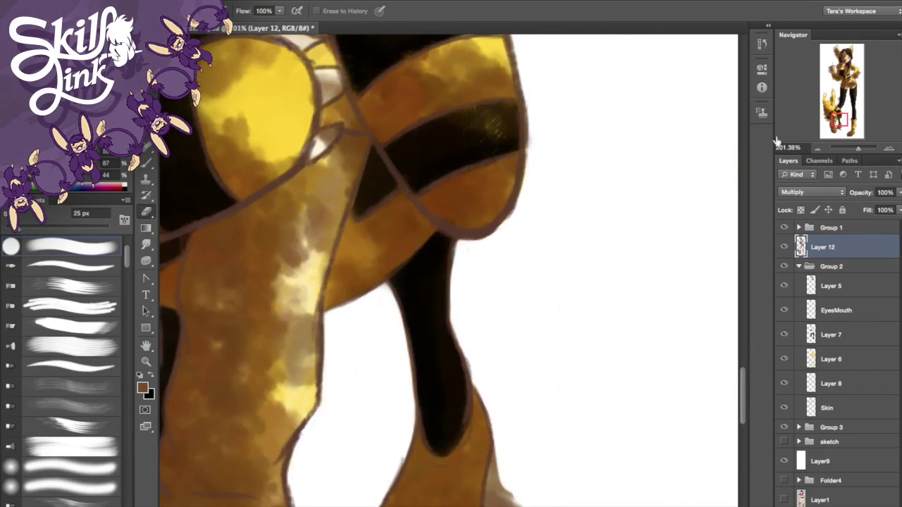
{"action": "left_click_drag", "start_coordinate": [835, 119], "coordinate": [837, 124]}
{"action": "mouse_move", "coordinate": [286, 456]}
{"action": "left_mouse_down"}
{"action": "mouse_move", "coordinate": [419, 412]}
{"action": "mouse_move", "coordinate": [434, 267]}
{"action": "left_mouse_up"}
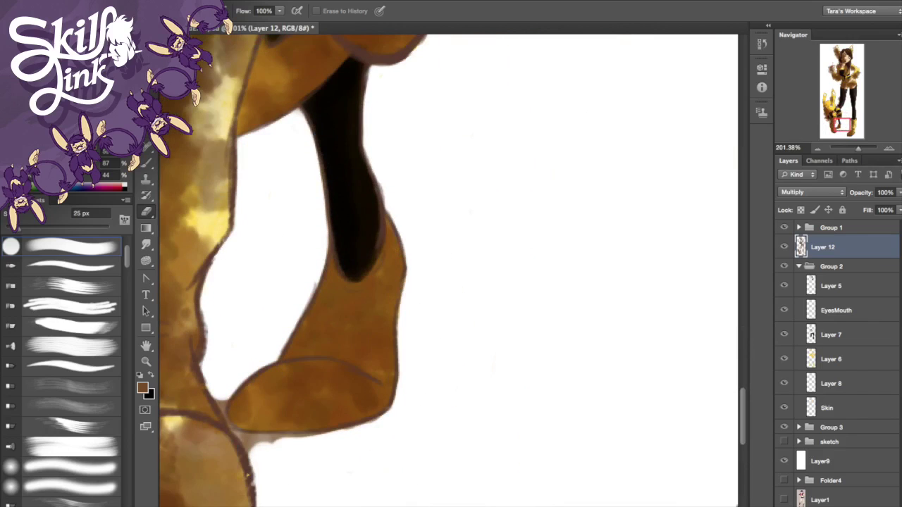
{"action": "key", "text": "bracketleft"}
{"action": "key", "text": "bracketleft"}
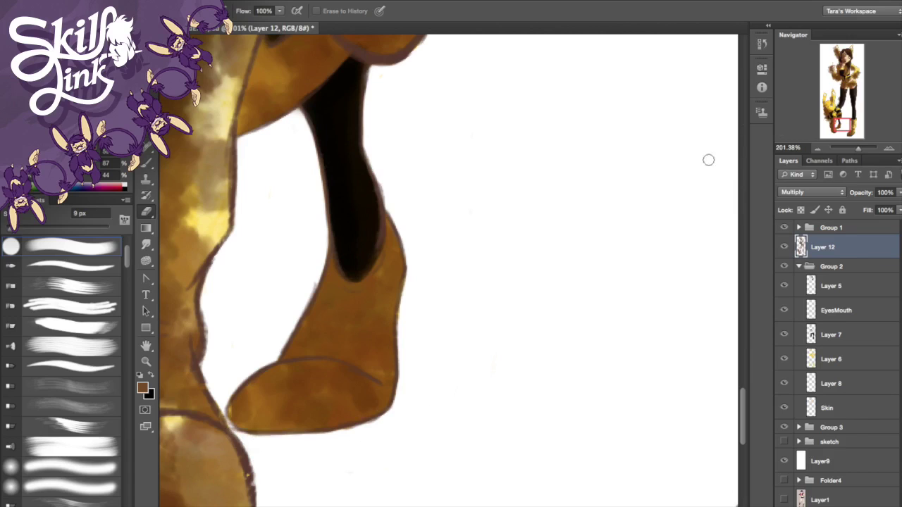
Step: Erase the brown shading spilling around the creature's lower arm, body and chin
{"action": "left_click_drag", "start_coordinate": [832, 114], "coordinate": [828, 119]}
{"action": "left_click_drag", "start_coordinate": [405, 198], "coordinate": [418, 176]}
{"action": "mouse_move", "coordinate": [438, 308]}
{"action": "left_mouse_down"}
{"action": "mouse_move", "coordinate": [490, 291]}
{"action": "mouse_move", "coordinate": [546, 340]}
{"action": "mouse_move", "coordinate": [527, 426]}
{"action": "mouse_move", "coordinate": [485, 458]}
{"action": "mouse_move", "coordinate": [523, 334]}
{"action": "left_mouse_up"}
{"action": "mouse_move", "coordinate": [358, 148]}
{"action": "left_mouse_down"}
{"action": "mouse_move", "coordinate": [382, 278]}
{"action": "mouse_move", "coordinate": [451, 297]}
{"action": "mouse_move", "coordinate": [450, 339]}
{"action": "left_mouse_up"}
{"action": "left_click", "coordinate": [531, 337]}
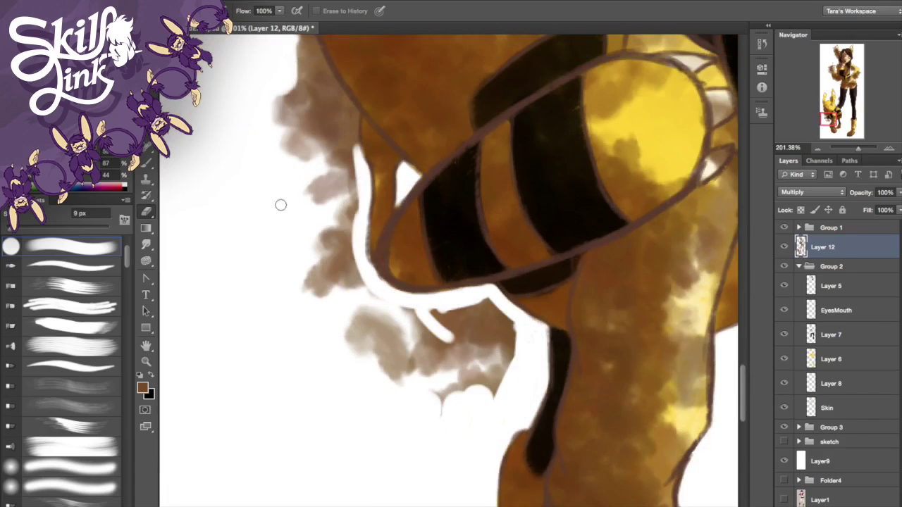
{"action": "left_click_drag", "start_coordinate": [308, 41], "coordinate": [351, 118]}
{"action": "mouse_move", "coordinate": [312, 160]}
{"action": "left_mouse_down"}
{"action": "mouse_move", "coordinate": [356, 284]}
{"action": "mouse_move", "coordinate": [357, 342]}
{"action": "mouse_move", "coordinate": [400, 366]}
{"action": "left_mouse_up"}
Step: Erase the brown shading outside the creature's cheek and head with a 33 px eraser
{"action": "left_click", "coordinate": [828, 112]}
{"action": "left_click_drag", "start_coordinate": [264, 124], "coordinate": [278, 388]}
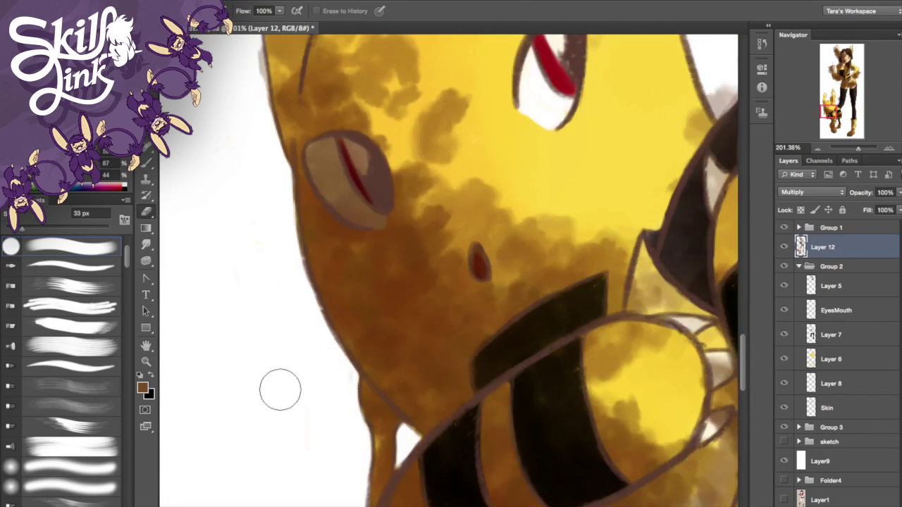
{"action": "scroll", "coordinate": [697, 106], "scroll_direction": "up", "scroll_amount": 4}
{"action": "scroll", "coordinate": [697, 106], "scroll_direction": "up", "scroll_amount": 4}
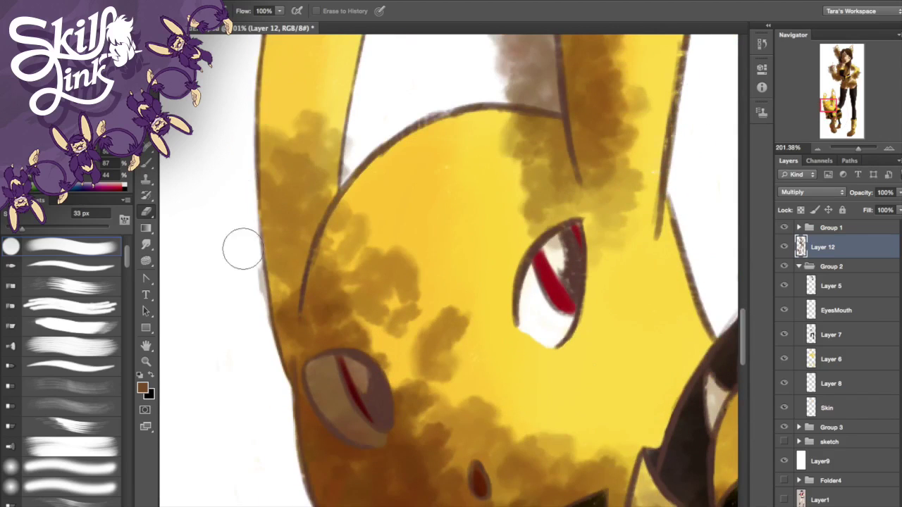
Step: Erase the brown shading between the creature's ears, reducing the eraser to 15 px to work close to the outlines
{"action": "left_click_drag", "start_coordinate": [835, 102], "coordinate": [834, 92]}
{"action": "mouse_move", "coordinate": [525, 382]}
{"action": "left_mouse_down"}
{"action": "mouse_move", "coordinate": [534, 244]}
{"action": "mouse_move", "coordinate": [541, 418]}
{"action": "left_mouse_up"}
{"action": "left_click_drag", "start_coordinate": [505, 365], "coordinate": [537, 425]}
{"action": "key", "text": "super+z"}
{"action": "left_click_drag", "start_coordinate": [511, 368], "coordinate": [533, 414]}
{"action": "left_click", "coordinate": [53, 11]}
{"action": "key", "text": "bracketleft"}
{"action": "key", "text": "bracketleft"}
{"action": "key", "text": "bracketleft"}
{"action": "key", "text": "bracketleft"}
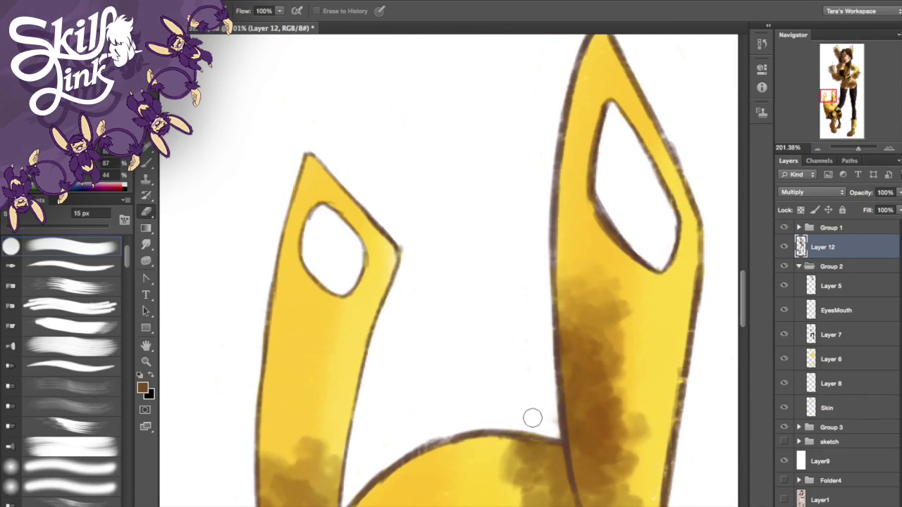
Step: Enlarge the eraser to 47 px and lighten the brown shading on the creature's ears and face
{"action": "left_click", "coordinate": [53, 11]}
{"action": "left_click_drag", "start_coordinate": [58, 44], "coordinate": [74, 44]}
{"action": "left_click_drag", "start_coordinate": [858, 149], "coordinate": [852, 148]}
{"action": "left_click_drag", "start_coordinate": [833, 97], "coordinate": [834, 106]}
{"action": "mouse_move", "coordinate": [230, 234]}
{"action": "left_mouse_down"}
{"action": "mouse_move", "coordinate": [246, 182]}
{"action": "mouse_move", "coordinate": [230, 230]}
{"action": "left_mouse_up"}
{"action": "mouse_move", "coordinate": [369, 144]}
{"action": "left_mouse_down"}
{"action": "mouse_move", "coordinate": [367, 224]}
{"action": "mouse_move", "coordinate": [357, 141]}
{"action": "left_mouse_up"}
{"action": "left_click_drag", "start_coordinate": [265, 269], "coordinate": [288, 297]}
{"action": "left_click_drag", "start_coordinate": [255, 232], "coordinate": [258, 298]}
{"action": "left_click_drag", "start_coordinate": [279, 303], "coordinate": [348, 358]}
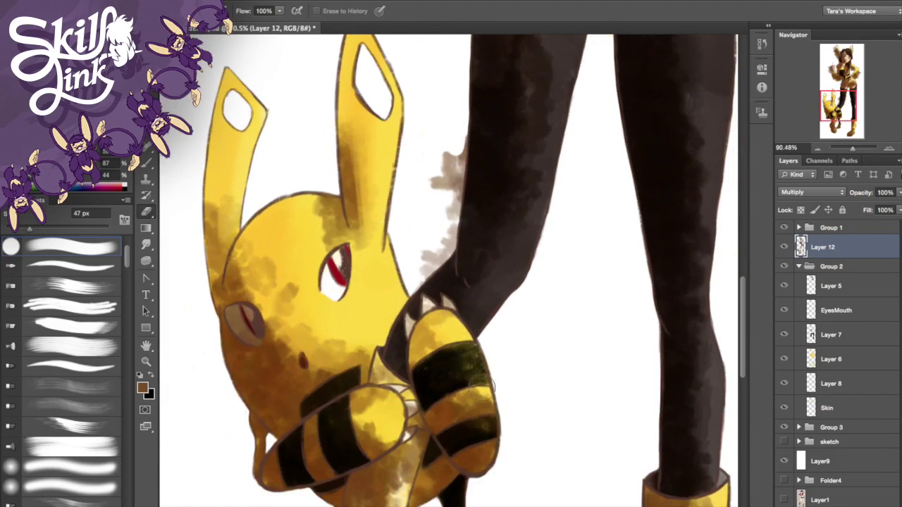
Step: Lighten the brown shading on the creature's striped arms and foot, reducing the eraser to 20 px
{"action": "left_click_drag", "start_coordinate": [439, 319], "coordinate": [431, 337]}
{"action": "left_click_drag", "start_coordinate": [466, 402], "coordinate": [485, 451]}
{"action": "left_click_drag", "start_coordinate": [370, 412], "coordinate": [359, 416]}
{"action": "mouse_move", "coordinate": [314, 430]}
{"action": "left_mouse_down"}
{"action": "mouse_move", "coordinate": [317, 444]}
{"action": "mouse_move", "coordinate": [340, 403]}
{"action": "left_mouse_up"}
{"action": "left_click_drag", "start_coordinate": [362, 438], "coordinate": [385, 435]}
{"action": "left_click_drag", "start_coordinate": [835, 106], "coordinate": [835, 119]}
{"action": "mouse_move", "coordinate": [474, 352]}
{"action": "left_mouse_down"}
{"action": "mouse_move", "coordinate": [473, 415]}
{"action": "mouse_move", "coordinate": [434, 415]}
{"action": "mouse_move", "coordinate": [461, 421]}
{"action": "left_mouse_up"}
{"action": "left_click", "coordinate": [53, 12]}
{"action": "key", "text": "bracketleft"}
{"action": "key", "text": "bracketleft"}
{"action": "key", "text": "bracketleft"}
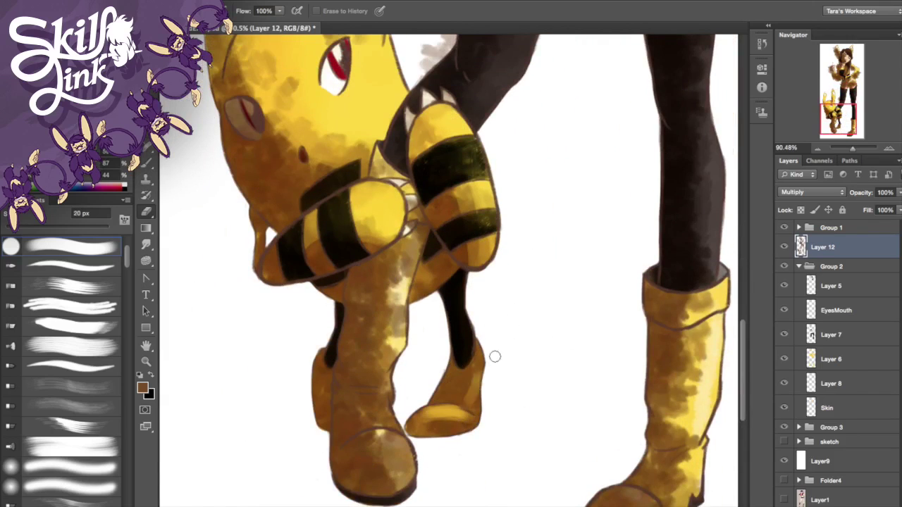
Step: Enlarge the eraser to 59 px and lighten the brown shading on the shafts and toes of both of the woman's boots
{"action": "key", "text": "bracketright"}
{"action": "key", "text": "bracketright"}
{"action": "key", "text": "bracketright"}
{"action": "key", "text": "bracketright"}
{"action": "key", "text": "bracketright"}
{"action": "key", "text": "bracketright"}
{"action": "key", "text": "bracketright"}
{"action": "left_click_drag", "start_coordinate": [685, 346], "coordinate": [692, 400]}
{"action": "left_click_drag", "start_coordinate": [673, 443], "coordinate": [681, 492]}
{"action": "left_click_drag", "start_coordinate": [838, 119], "coordinate": [837, 125]}
{"action": "left_click_drag", "start_coordinate": [376, 386], "coordinate": [394, 392]}
{"action": "mouse_move", "coordinate": [640, 457]}
{"action": "left_mouse_down"}
{"action": "mouse_move", "coordinate": [631, 444]}
{"action": "mouse_move", "coordinate": [680, 243]}
{"action": "left_mouse_up"}
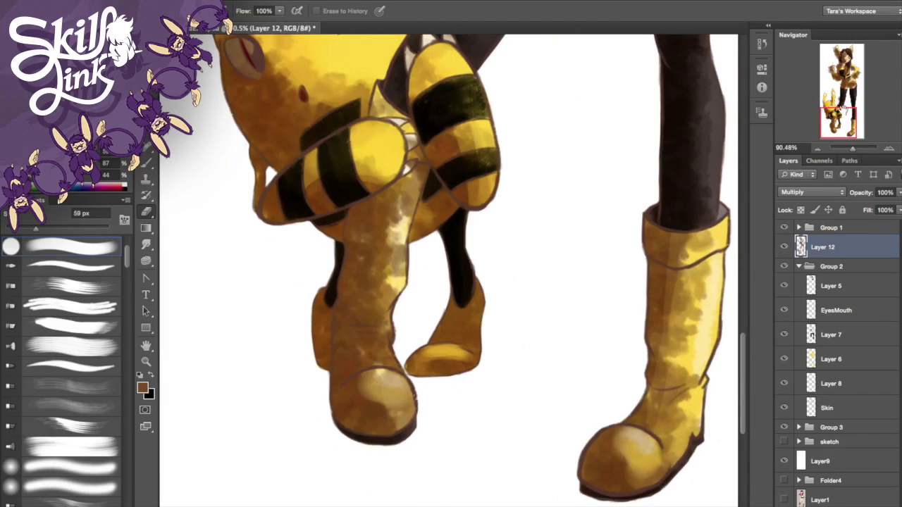
Step: Lighten the brown shading on the woman's bent arm, shoulder and raised hand
{"action": "scroll", "coordinate": [618, 260], "scroll_direction": "up", "scroll_amount": 5}
{"action": "scroll", "coordinate": [363, 282], "scroll_direction": "up", "scroll_amount": 2}
{"action": "scroll", "coordinate": [493, 112], "scroll_direction": "up", "scroll_amount": 8}
{"action": "left_click_drag", "start_coordinate": [688, 156], "coordinate": [610, 211]}
{"action": "left_click_drag", "start_coordinate": [594, 90], "coordinate": [659, 113]}
{"action": "mouse_move", "coordinate": [301, 89]}
{"action": "left_mouse_down"}
{"action": "mouse_move", "coordinate": [285, 105]}
{"action": "mouse_move", "coordinate": [303, 118]}
{"action": "left_mouse_up"}
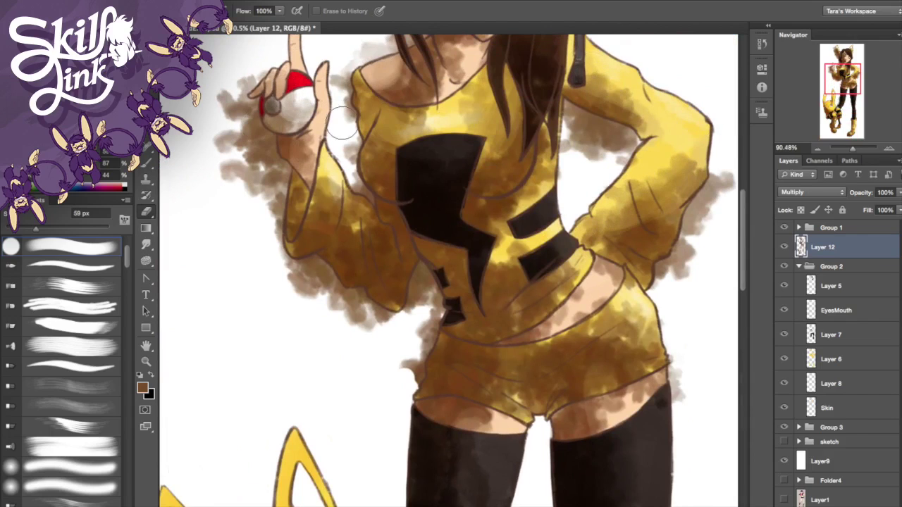
Step: Lighten the brown shading on the woman's raised sleeve, shirt and shorts
{"action": "left_click_drag", "start_coordinate": [330, 195], "coordinate": [376, 235]}
{"action": "left_click_drag", "start_coordinate": [327, 204], "coordinate": [375, 253]}
{"action": "left_click_drag", "start_coordinate": [544, 337], "coordinate": [605, 280]}
{"action": "mouse_move", "coordinate": [381, 157]}
{"action": "left_mouse_down"}
{"action": "mouse_move", "coordinate": [439, 126]}
{"action": "mouse_move", "coordinate": [402, 126]}
{"action": "left_mouse_up"}
{"action": "mouse_move", "coordinate": [609, 323]}
{"action": "left_mouse_down"}
{"action": "mouse_move", "coordinate": [524, 359]}
{"action": "mouse_move", "coordinate": [615, 319]}
{"action": "mouse_move", "coordinate": [649, 366]}
{"action": "left_mouse_up"}
{"action": "left_click_drag", "start_coordinate": [494, 113], "coordinate": [542, 413]}
{"action": "left_click_drag", "start_coordinate": [427, 84], "coordinate": [468, 215]}
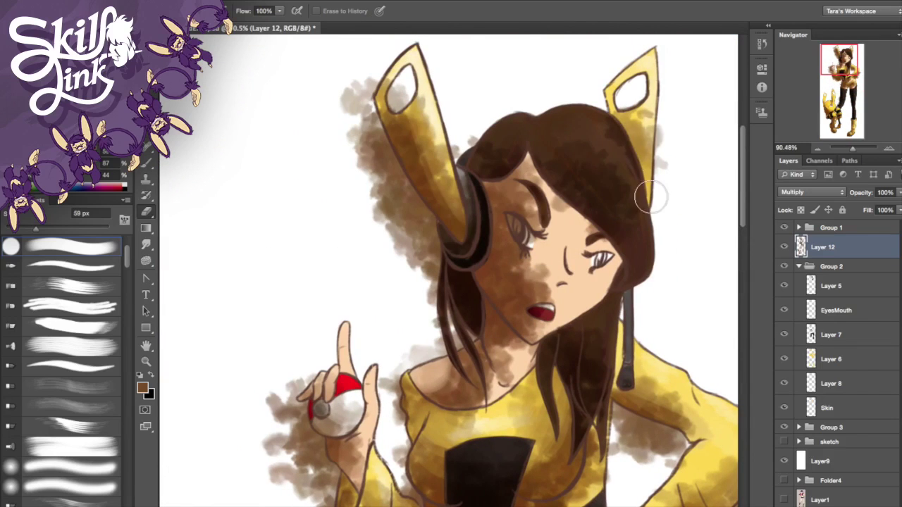
Step: Erase the brown shading spilling outside the woman's headphone ears and beside her hair
{"action": "left_click_drag", "start_coordinate": [650, 198], "coordinate": [656, 141]}
{"action": "mouse_move", "coordinate": [356, 70]}
{"action": "left_mouse_down"}
{"action": "mouse_move", "coordinate": [376, 165]}
{"action": "mouse_move", "coordinate": [367, 252]}
{"action": "mouse_move", "coordinate": [409, 215]}
{"action": "left_mouse_up"}
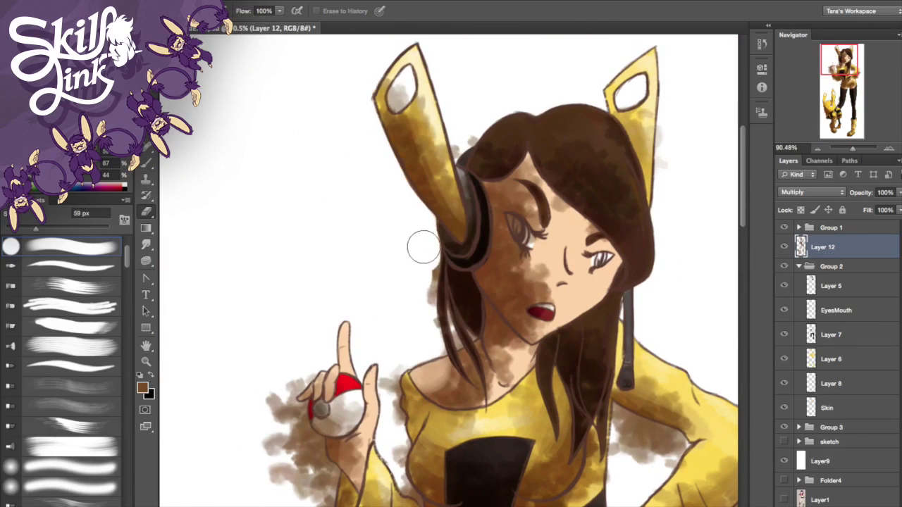
{"action": "left_click_drag", "start_coordinate": [422, 247], "coordinate": [422, 303]}
Step: Lighten the brown shading on the shadowed side of the woman's face, undoing the first stroke
{"action": "mouse_move", "coordinate": [534, 289]}
{"action": "left_mouse_down"}
{"action": "mouse_move", "coordinate": [533, 179]}
{"action": "mouse_move", "coordinate": [523, 310]}
{"action": "left_mouse_up"}
{"action": "key", "text": "super+z"}
{"action": "left_click_drag", "start_coordinate": [526, 213], "coordinate": [540, 290]}
{"action": "mouse_move", "coordinate": [525, 189]}
{"action": "left_mouse_down"}
{"action": "mouse_move", "coordinate": [523, 317]}
{"action": "mouse_move", "coordinate": [533, 282]}
{"action": "left_mouse_up"}
Step: Smooth the brown shading on the shadowed side of the woman's face with a 258 px Blur tool
{"action": "left_click", "coordinate": [147, 245]}
{"action": "left_click_drag", "start_coordinate": [146, 246], "coordinate": [180, 243]}
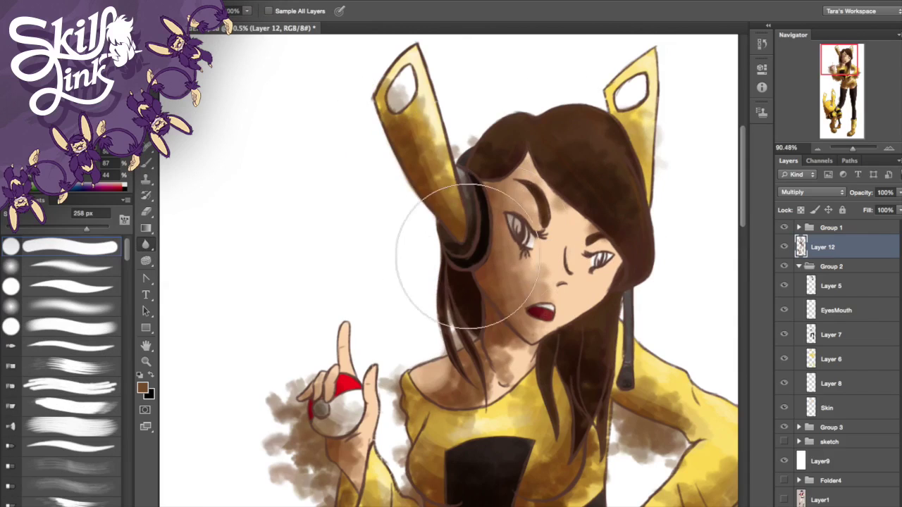
{"action": "left_click", "coordinate": [844, 141]}
{"action": "left_click_drag", "start_coordinate": [853, 148], "coordinate": [852, 149]}
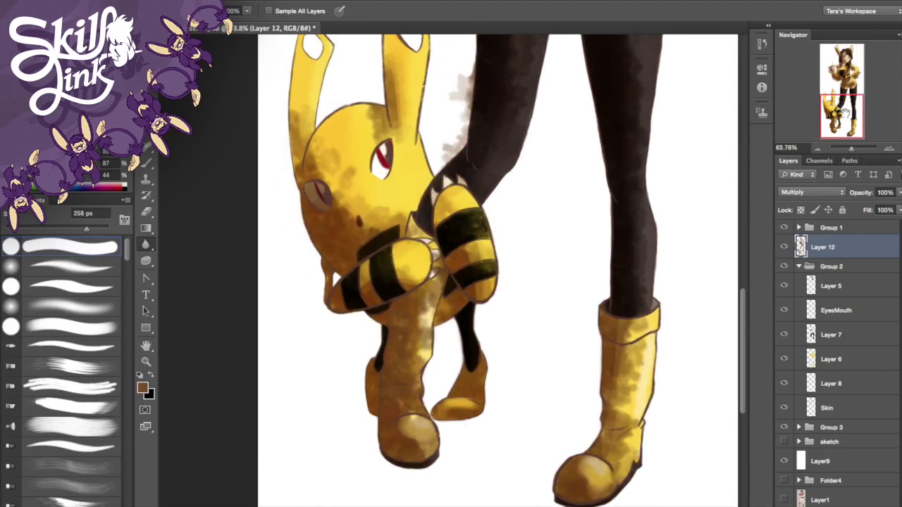
{"action": "left_click", "coordinate": [842, 84]}
Step: Erase the brown spill inside the hole and around the edges of the woman's headphone ear
{"action": "left_click", "coordinate": [146, 211]}
{"action": "left_click_drag", "start_coordinate": [702, 172], "coordinate": [708, 148]}
{"action": "scroll", "coordinate": [675, 308], "scroll_direction": "up", "scroll_amount": 5}
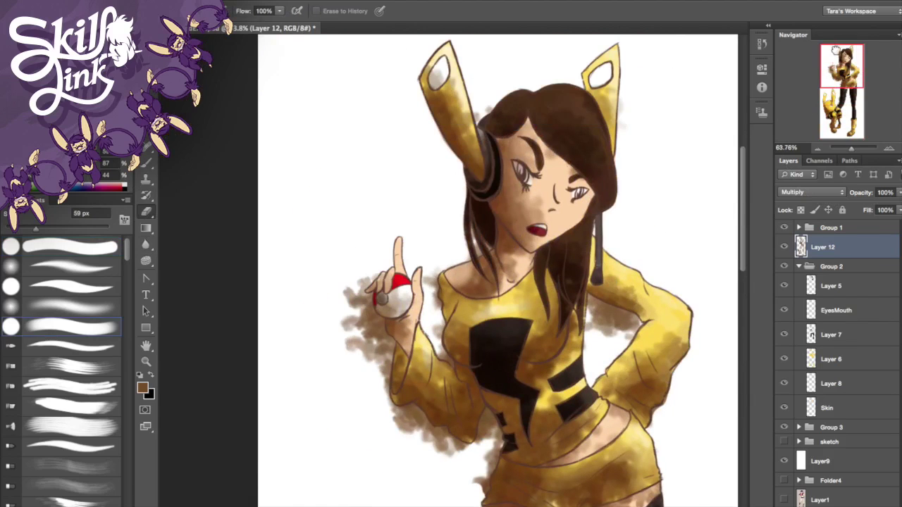
{"action": "left_click_drag", "start_coordinate": [852, 148], "coordinate": [859, 149]}
{"action": "left_click_drag", "start_coordinate": [837, 65], "coordinate": [839, 50]}
{"action": "left_click_drag", "start_coordinate": [367, 181], "coordinate": [384, 202]}
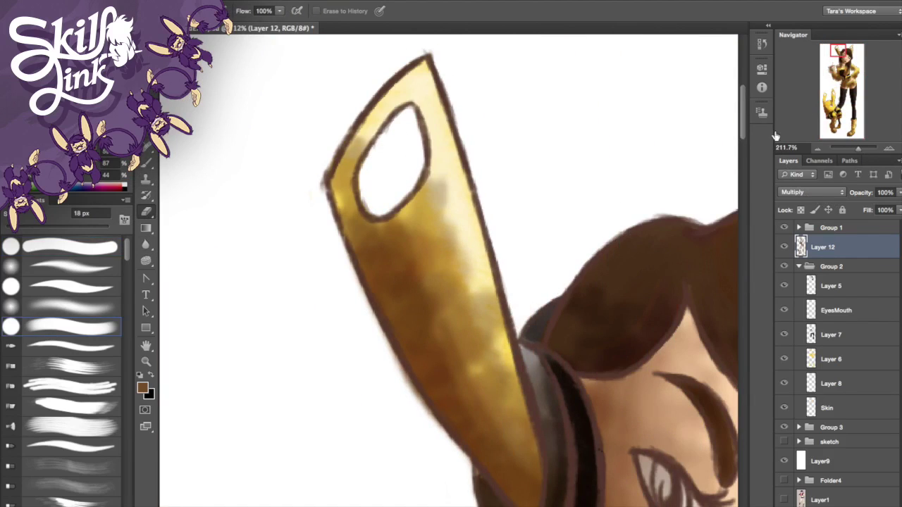
Step: Erase the brown spill beside the headphone cup and between the hanging hair strands, using a 6 px eraser for the narrow gaps
{"action": "scroll", "coordinate": [733, 165], "scroll_direction": "down", "scroll_amount": 6}
{"action": "left_click_drag", "start_coordinate": [853, 149], "coordinate": [856, 150]}
{"action": "left_click_drag", "start_coordinate": [840, 57], "coordinate": [836, 60]}
{"action": "left_click_drag", "start_coordinate": [581, 404], "coordinate": [586, 384]}
{"action": "left_click_drag", "start_coordinate": [12, 227], "coordinate": [9, 227]}
{"action": "left_click_drag", "start_coordinate": [599, 345], "coordinate": [596, 321]}
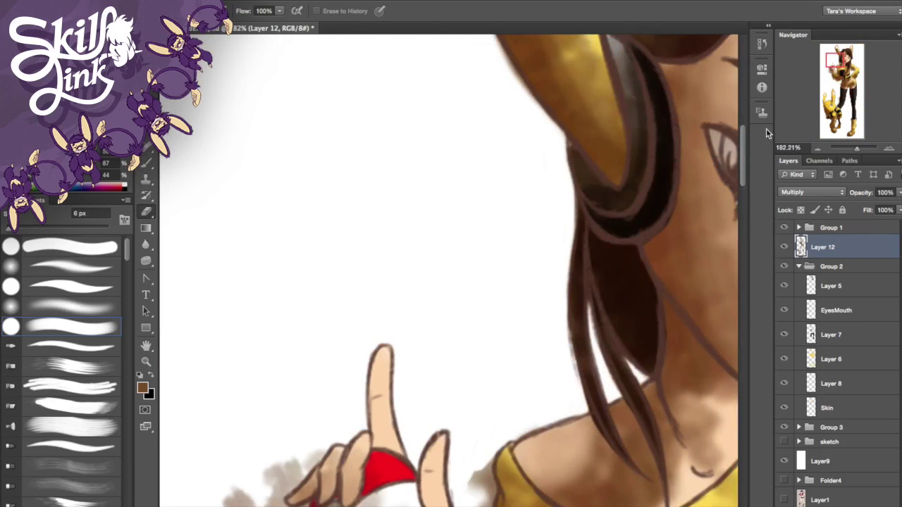
Step: Erase the brown spill around the raised hand, the red-and-white ball and the shirt's shoulder with an 18 px eraser
{"action": "left_click_drag", "start_coordinate": [831, 76], "coordinate": [827, 68]}
{"action": "left_click_drag", "start_coordinate": [495, 242], "coordinate": [445, 267]}
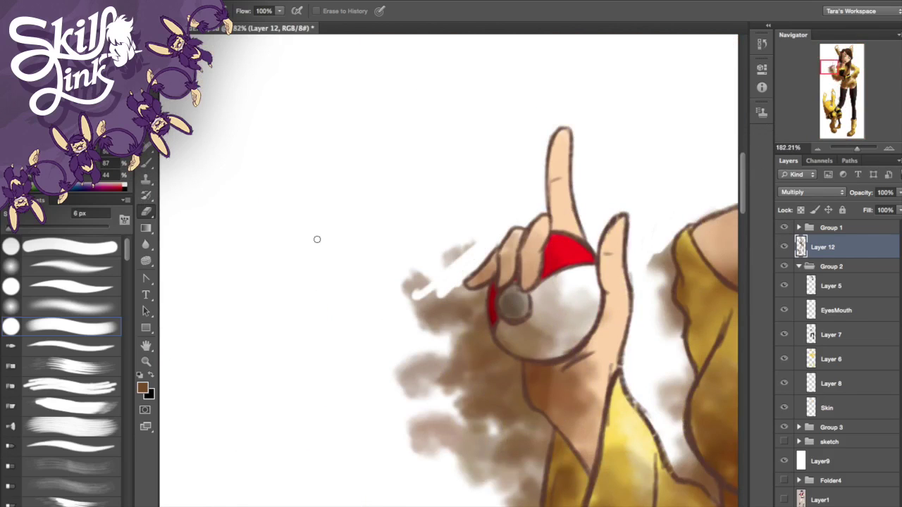
{"action": "left_click_drag", "start_coordinate": [8, 228], "coordinate": [12, 227]}
{"action": "mouse_move", "coordinate": [413, 287]}
{"action": "left_mouse_down"}
{"action": "mouse_move", "coordinate": [442, 261]}
{"action": "mouse_move", "coordinate": [521, 411]}
{"action": "mouse_move", "coordinate": [392, 418]}
{"action": "mouse_move", "coordinate": [526, 430]}
{"action": "mouse_move", "coordinate": [535, 451]}
{"action": "left_mouse_up"}
{"action": "left_click_drag", "start_coordinate": [658, 244], "coordinate": [674, 340]}
{"action": "left_click_drag", "start_coordinate": [682, 358], "coordinate": [658, 405]}
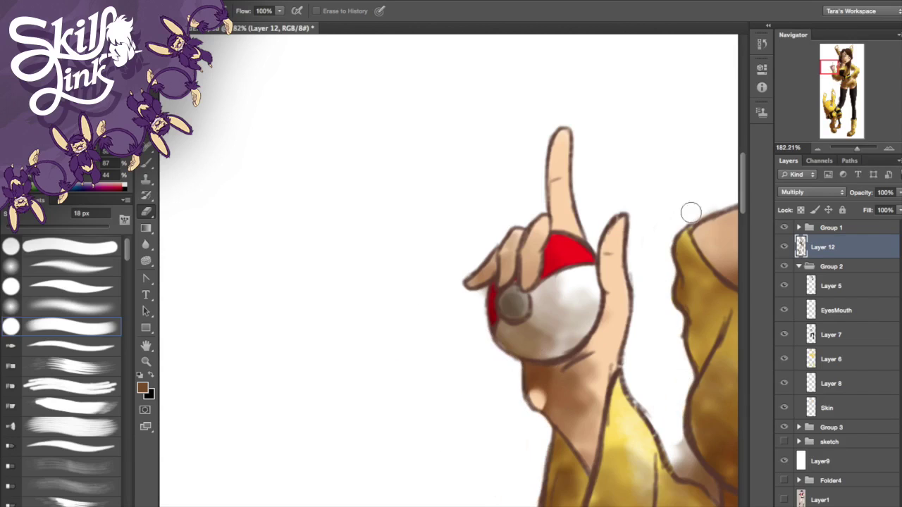
Step: Undo the last eraser strokes and erase the spill beside the wrist and shirt edge again
{"action": "key", "text": "super+alt+z"}
{"action": "key", "text": "super+alt+z"}
{"action": "key", "text": "super+alt+z"}
{"action": "left_click_drag", "start_coordinate": [537, 426], "coordinate": [537, 445]}
{"action": "left_click_drag", "start_coordinate": [658, 239], "coordinate": [672, 409]}
Step: Erase the brown spill around and beneath the raised arm's sleeve and beside the woman's waist
{"action": "left_click_drag", "start_coordinate": [839, 86], "coordinate": [838, 73]}
{"action": "mouse_move", "coordinate": [559, 496]}
{"action": "left_mouse_down"}
{"action": "mouse_move", "coordinate": [569, 435]}
{"action": "mouse_move", "coordinate": [601, 457]}
{"action": "mouse_move", "coordinate": [589, 496]}
{"action": "left_mouse_up"}
{"action": "mouse_move", "coordinate": [288, 317]}
{"action": "left_mouse_down"}
{"action": "mouse_move", "coordinate": [283, 364]}
{"action": "mouse_move", "coordinate": [398, 472]}
{"action": "left_mouse_up"}
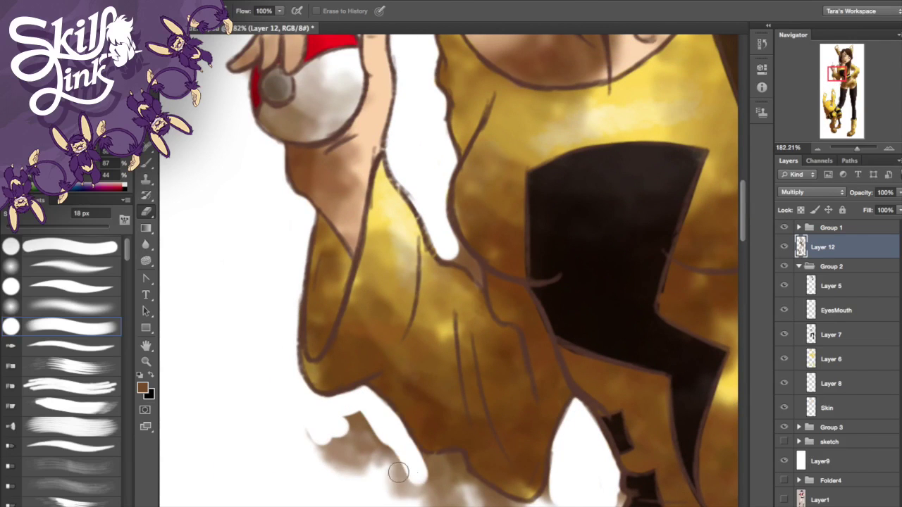
{"action": "mouse_move", "coordinate": [378, 438]}
{"action": "left_mouse_down"}
{"action": "mouse_move", "coordinate": [468, 489]}
{"action": "mouse_move", "coordinate": [552, 500]}
{"action": "left_mouse_up"}
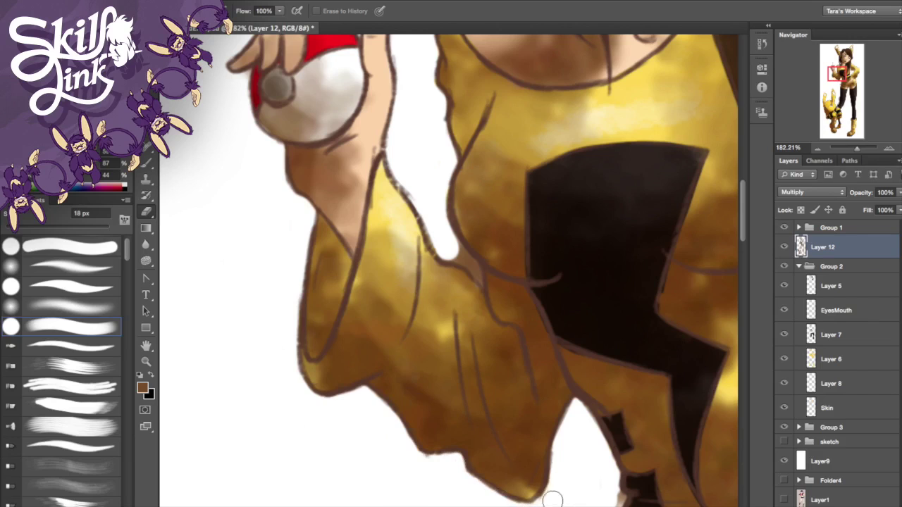
{"action": "scroll", "coordinate": [662, 198], "scroll_direction": "down", "scroll_amount": 5}
{"action": "mouse_move", "coordinate": [536, 345]}
{"action": "left_mouse_down"}
{"action": "mouse_move", "coordinate": [590, 282]}
{"action": "mouse_move", "coordinate": [582, 236]}
{"action": "left_mouse_up"}
Step: Clean the remaining brown spill along the raised hand and sleeve outlines with a 6 px eraser
{"action": "key", "text": "bracketleft"}
{"action": "key", "text": "bracketleft"}
{"action": "key", "text": "bracketleft"}
{"action": "key", "text": "bracketleft"}
{"action": "key", "text": "bracketleft"}
{"action": "key", "text": "bracketleft"}
{"action": "mouse_move", "coordinate": [423, 99]}
{"action": "left_mouse_down"}
{"action": "mouse_move", "coordinate": [595, 470]}
{"action": "mouse_move", "coordinate": [560, 493]}
{"action": "left_mouse_up"}
{"action": "left_click_drag", "start_coordinate": [590, 373], "coordinate": [597, 382]}
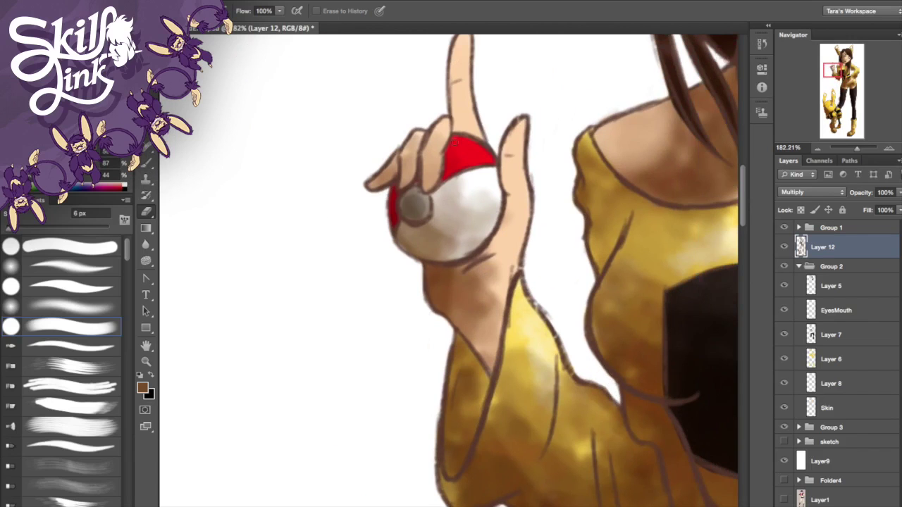
Step: Erase the brown spill between the creature's ear and the woman's bent leg, enlarging the eraser to 19 px along the thigh
{"action": "mouse_move", "coordinate": [832, 71]}
{"action": "left_mouse_down"}
{"action": "mouse_move", "coordinate": [844, 53]}
{"action": "mouse_move", "coordinate": [854, 81]}
{"action": "left_mouse_up"}
{"action": "left_click_drag", "start_coordinate": [535, 147], "coordinate": [528, 162]}
{"action": "left_click_drag", "start_coordinate": [850, 80], "coordinate": [830, 106]}
{"action": "scroll", "coordinate": [414, 279], "scroll_direction": "right", "scroll_amount": 4}
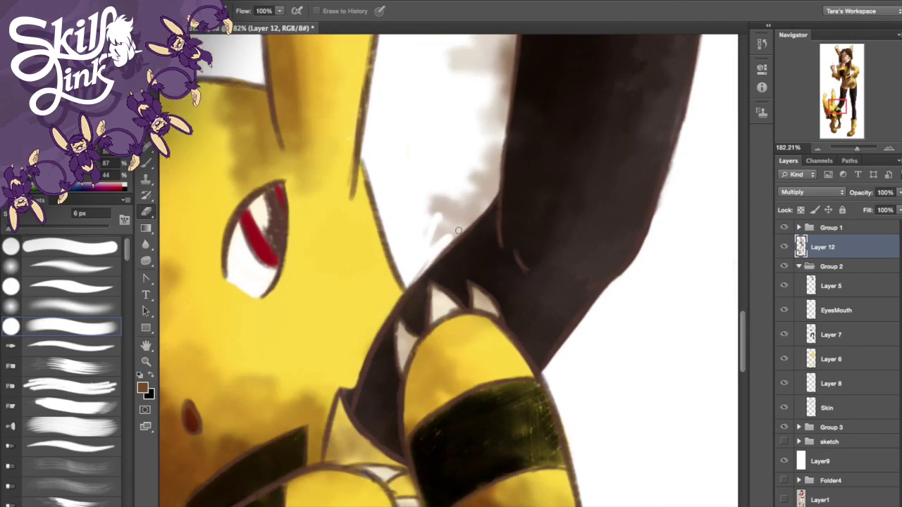
{"action": "left_click_drag", "start_coordinate": [404, 336], "coordinate": [414, 340]}
{"action": "mouse_move", "coordinate": [462, 194]}
{"action": "left_mouse_down"}
{"action": "mouse_move", "coordinate": [432, 249]}
{"action": "mouse_move", "coordinate": [483, 206]}
{"action": "mouse_move", "coordinate": [496, 77]}
{"action": "left_mouse_up"}
{"action": "key", "text": "bracketright"}
{"action": "key", "text": "bracketright"}
{"action": "key", "text": "bracketright"}
{"action": "key", "text": "bracketright"}
{"action": "scroll", "coordinate": [684, 182], "scroll_direction": "up", "scroll_amount": 5}
{"action": "left_click_drag", "start_coordinate": [479, 291], "coordinate": [465, 418]}
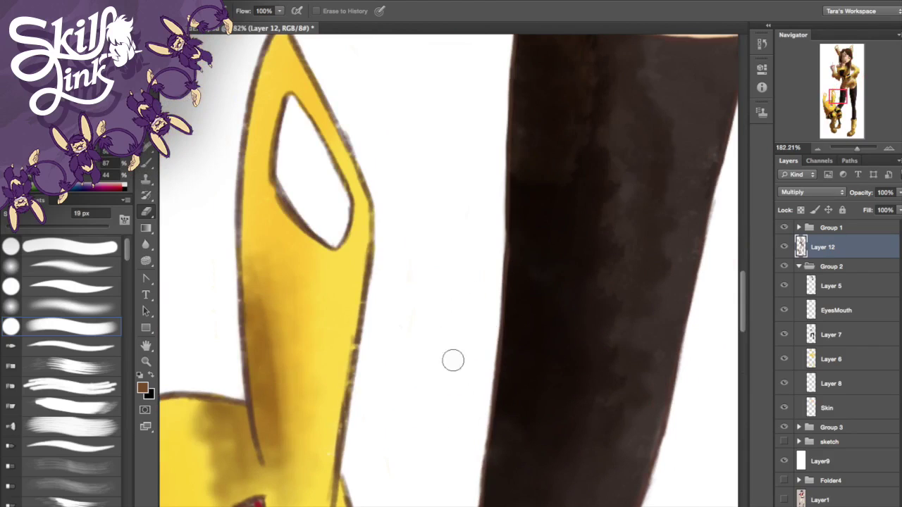
Step: Fit the whole illustration in view and lower the shadow layer's opacity to 79%
{"action": "left_click_drag", "start_coordinate": [858, 148], "coordinate": [855, 148]}
{"action": "key", "text": "z"}
{"action": "right_click", "coordinate": [347, 297]}
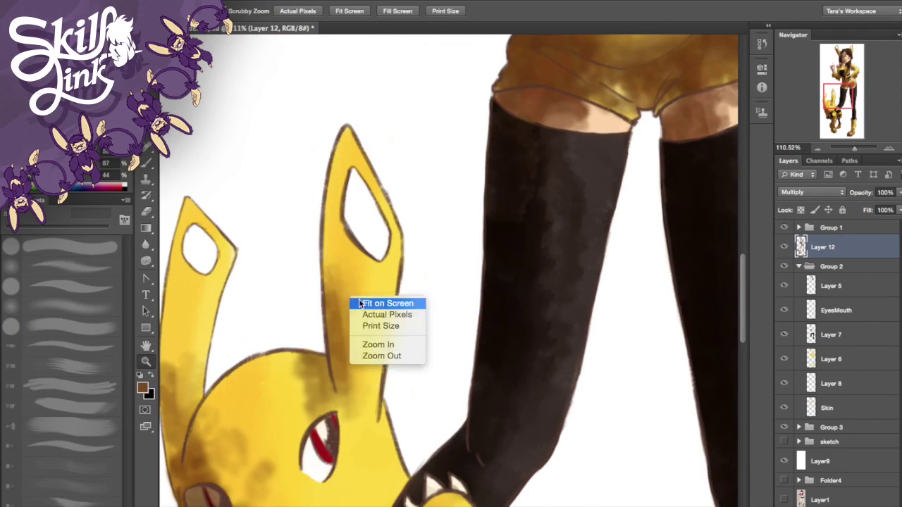
{"action": "left_click", "coordinate": [360, 304]}
{"action": "left_click", "coordinate": [146, 211]}
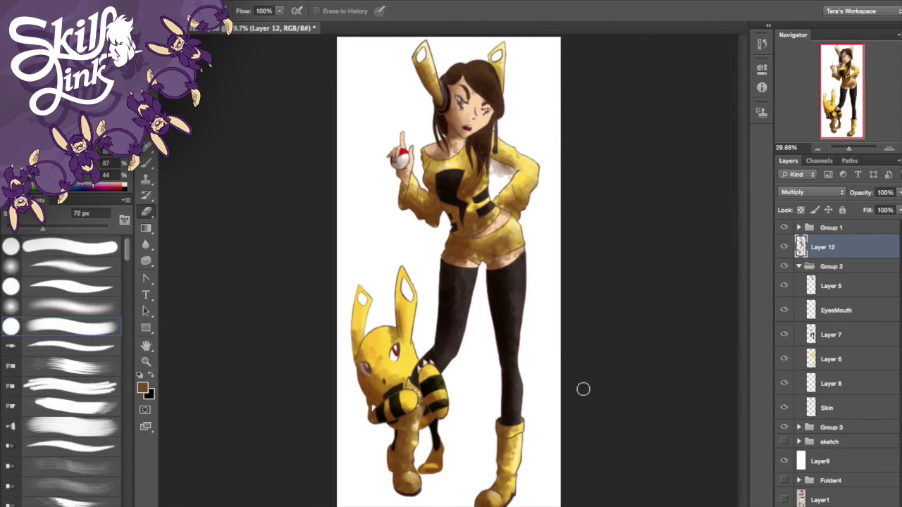
{"action": "left_click_drag", "start_coordinate": [899, 193], "coordinate": [890, 209]}
Step: Erase the brown spill in the gap between the woman's bent arm and her torso, reducing the eraser to 9 px
{"action": "left_click", "coordinate": [856, 149]}
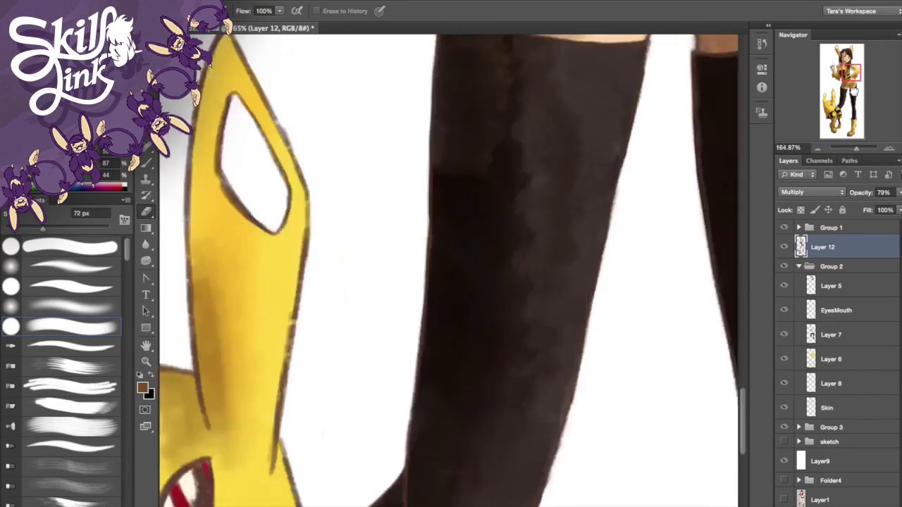
{"action": "left_click_drag", "start_coordinate": [841, 97], "coordinate": [852, 72]}
{"action": "left_click_drag", "start_coordinate": [472, 238], "coordinate": [448, 277]}
{"action": "key", "text": "bracketleft"}
{"action": "key", "text": "bracketleft"}
{"action": "key", "text": "bracketleft"}
{"action": "key", "text": "bracketleft"}
{"action": "key", "text": "bracketleft"}
{"action": "mouse_move", "coordinate": [419, 181]}
{"action": "left_mouse_down"}
{"action": "mouse_move", "coordinate": [425, 172]}
{"action": "mouse_move", "coordinate": [534, 208]}
{"action": "mouse_move", "coordinate": [573, 203]}
{"action": "left_mouse_up"}
{"action": "key", "text": "bracketleft"}
{"action": "key", "text": "bracketleft"}
{"action": "key", "text": "bracketleft"}
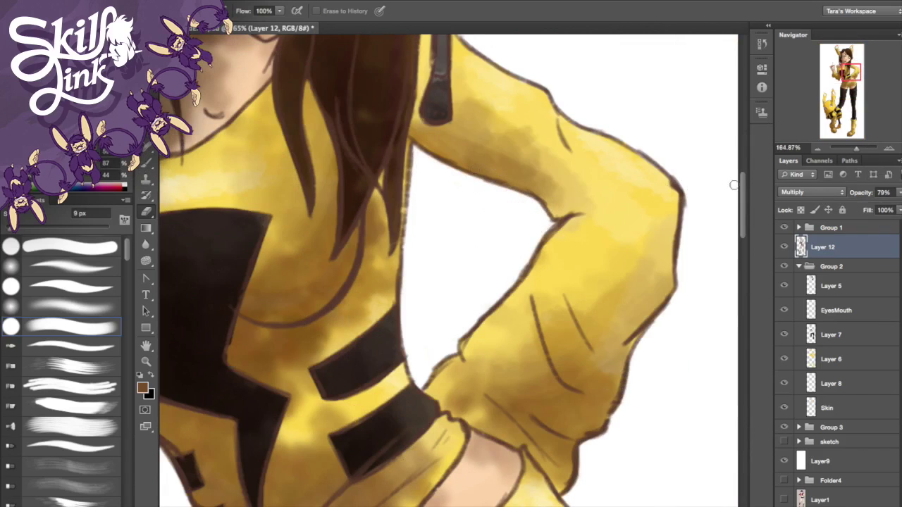
Step: Enlarge the eraser to 78 px and review the whole illustration
{"action": "left_click_drag", "start_coordinate": [856, 148], "coordinate": [849, 150]}
{"action": "key", "text": "bracketright"}
{"action": "key", "text": "bracketright"}
{"action": "key", "text": "bracketright"}
{"action": "key", "text": "bracketright"}
{"action": "key", "text": "bracketright"}
{"action": "key", "text": "bracketright"}
{"action": "key", "text": "bracketright"}
{"action": "key", "text": "bracketright"}
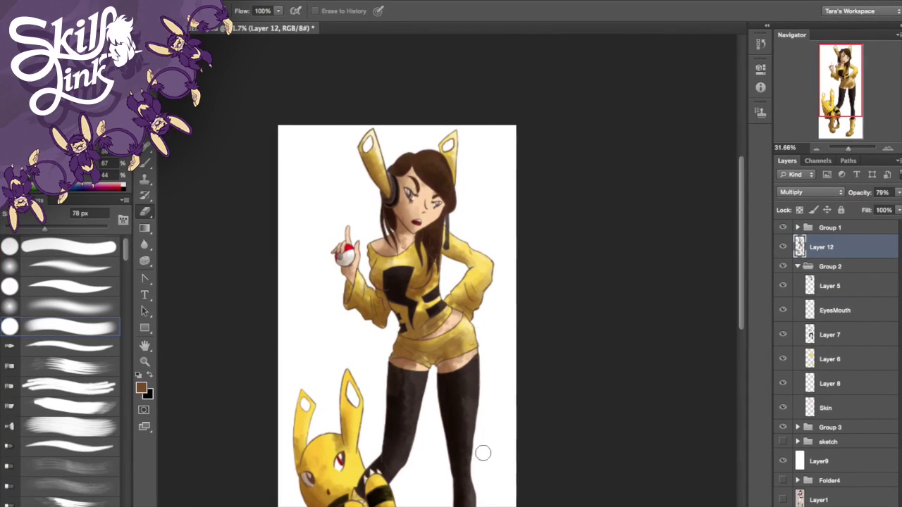
{"action": "key", "text": "z"}
{"action": "key", "text": "super+0"}
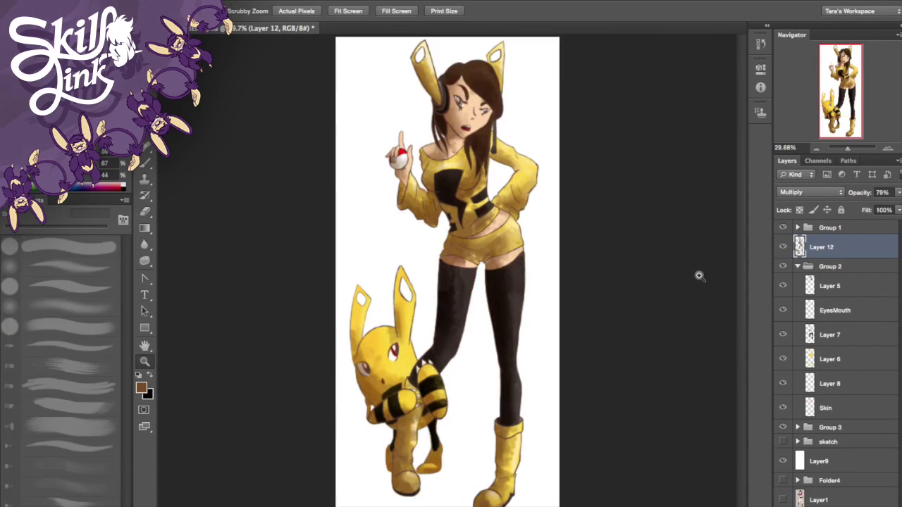
{"action": "key", "text": "e"}
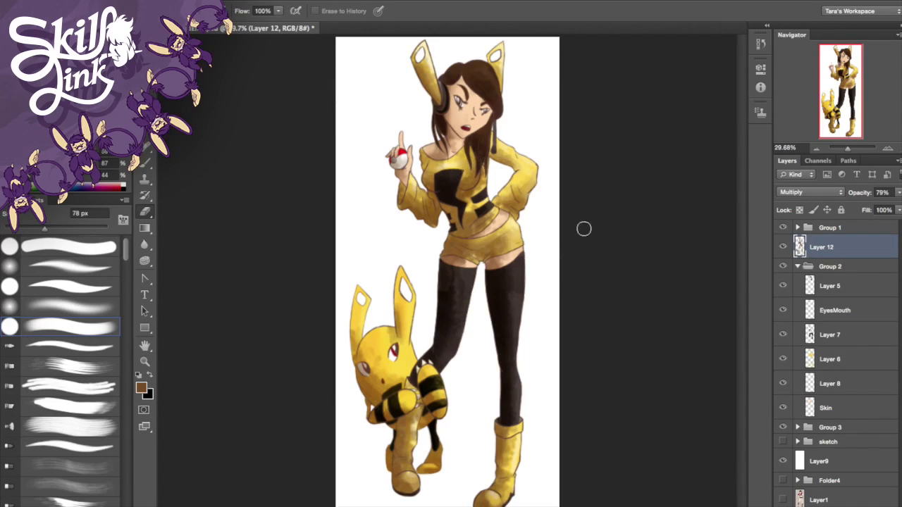
Step: Paint soft brown shading beside the woman's nose and return to the full view of the illustration
{"action": "left_click", "coordinate": [145, 163]}
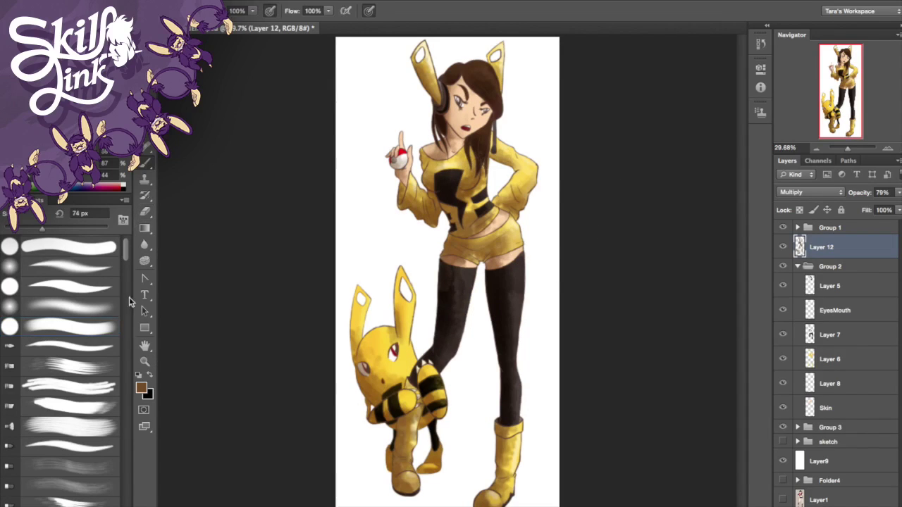
{"action": "left_click_drag", "start_coordinate": [847, 149], "coordinate": [857, 149]}
{"action": "left_click", "coordinate": [847, 59]}
{"action": "mouse_move", "coordinate": [369, 248]}
{"action": "left_mouse_down"}
{"action": "mouse_move", "coordinate": [389, 293]}
{"action": "mouse_move", "coordinate": [382, 231]}
{"action": "mouse_move", "coordinate": [413, 322]}
{"action": "left_mouse_up"}
{"action": "key", "text": "e"}
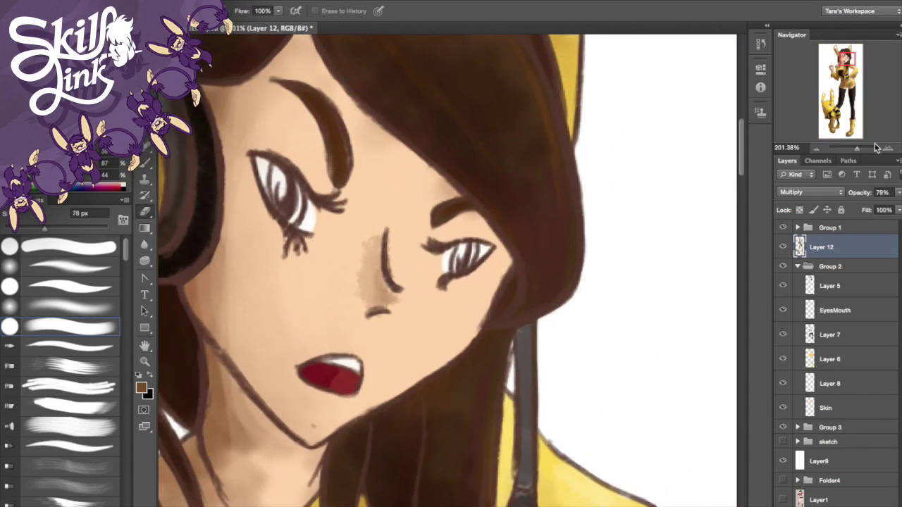
{"action": "scroll", "coordinate": [652, 225], "scroll_direction": "down", "scroll_amount": 5}
{"action": "key", "text": "z"}
{"action": "right_click", "coordinate": [249, 371]}
{"action": "left_click", "coordinate": [282, 379]}
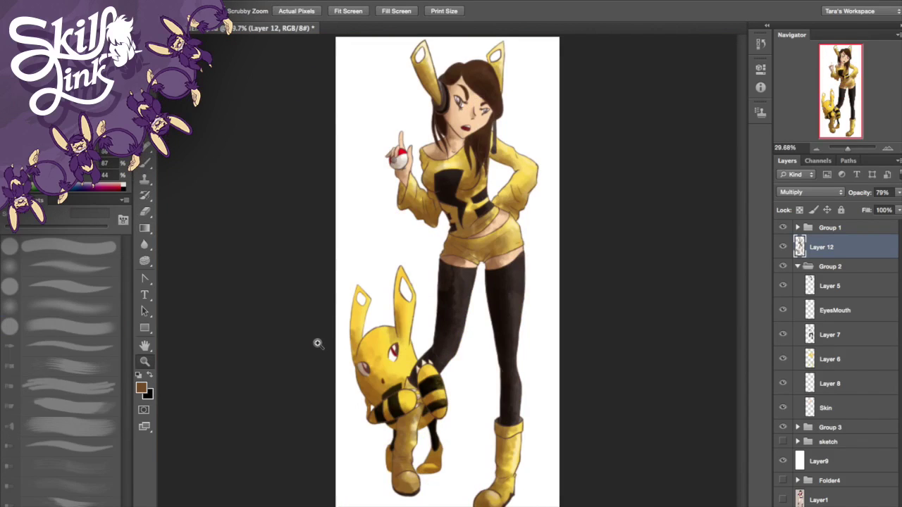
Step: Hide the white Layer9, Group 2, Group 3 and Layer 12, and expand Group 1 to leave only the line art showing
{"action": "left_click", "coordinate": [783, 462]}
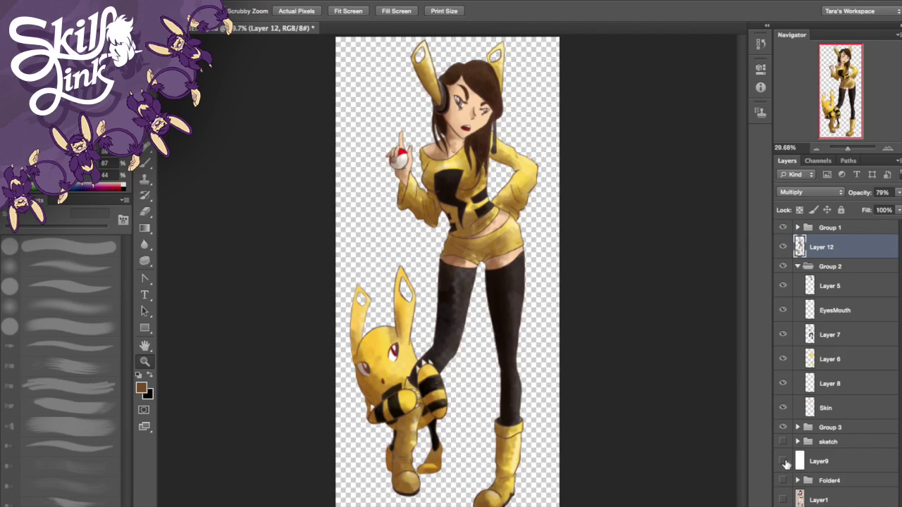
{"action": "left_click", "coordinate": [783, 460]}
{"action": "left_click", "coordinate": [782, 461]}
{"action": "left_click", "coordinate": [798, 266]}
{"action": "left_click_drag", "start_coordinate": [783, 267], "coordinate": [783, 281]}
{"action": "left_click", "coordinate": [783, 246]}
{"action": "left_click", "coordinate": [824, 230]}
{"action": "left_click", "coordinate": [797, 228]}
Step: Add a new layer directly above Layer9 and set the foreground colour to white
{"action": "left_click", "coordinate": [820, 389]}
{"action": "key", "text": "alt+shift+super+n"}
{"action": "left_click", "coordinate": [141, 388]}
{"action": "left_click_drag", "start_coordinate": [430, 155], "coordinate": [318, 57]}
{"action": "left_click", "coordinate": [698, 125]}
Step: Select the outlined regions of the woman's clothing and body on Layer 3 with the Magic Wand at tolerance 32
{"action": "key", "text": "w"}
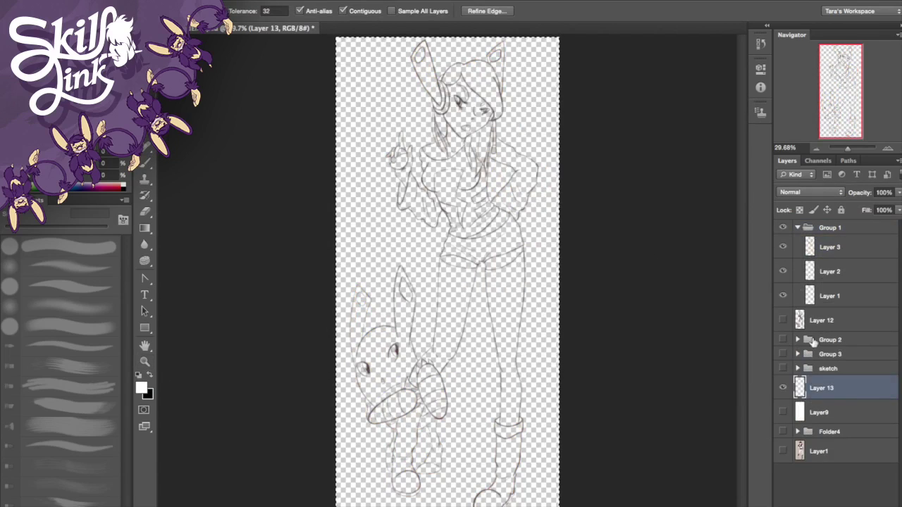
{"action": "left_click", "coordinate": [830, 247]}
{"action": "left_click", "coordinate": [485, 180]}
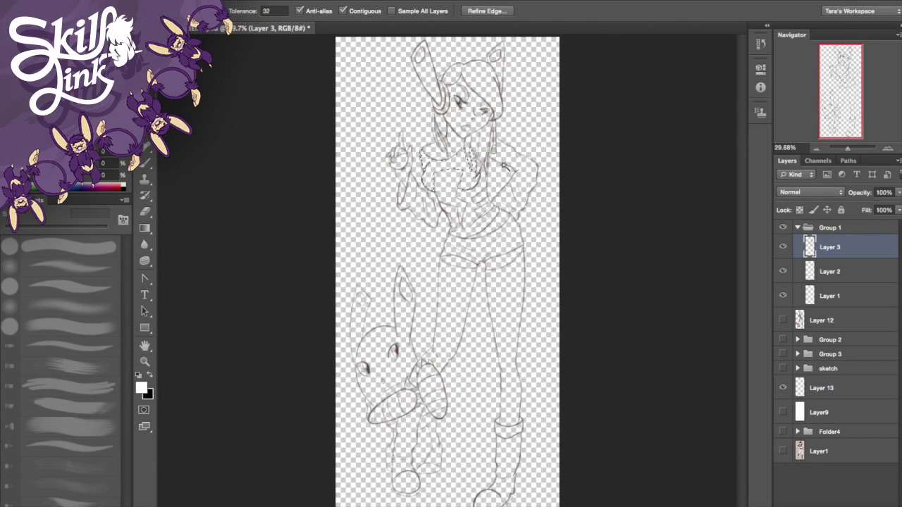
{"action": "left_click", "coordinate": [486, 204], "text": "shift"}
{"action": "left_click", "coordinate": [513, 237], "text": "shift"}
{"action": "left_click", "coordinate": [415, 191], "text": "shift"}
{"action": "left_click", "coordinate": [454, 299], "text": "shift"}
{"action": "left_click", "coordinate": [438, 460], "text": "shift"}
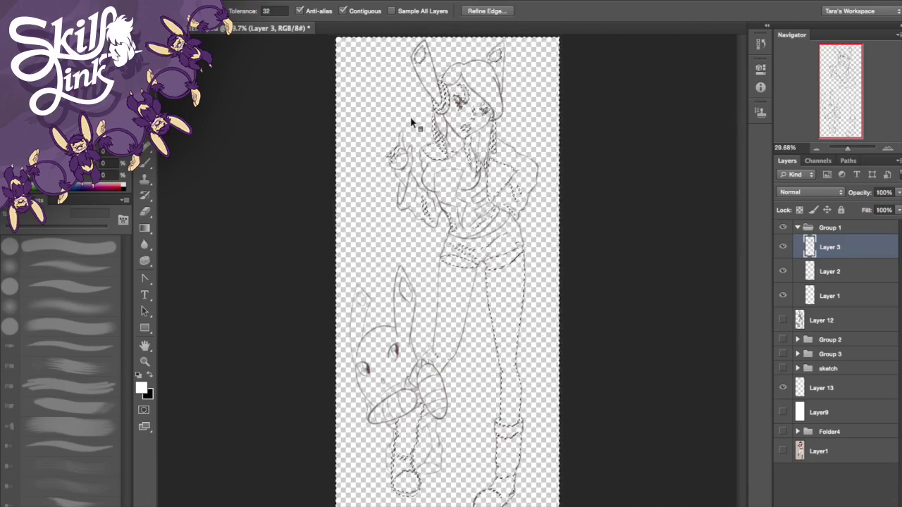
Step: Undo the last selection change, add the woman's neckline area and check the selected regions up close
{"action": "key", "text": "super+z"}
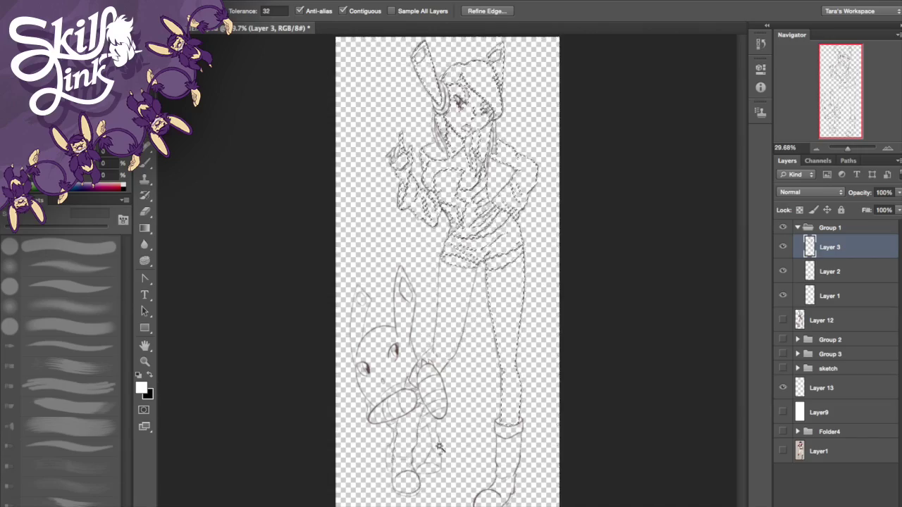
{"action": "left_click", "coordinate": [456, 160], "text": "shift"}
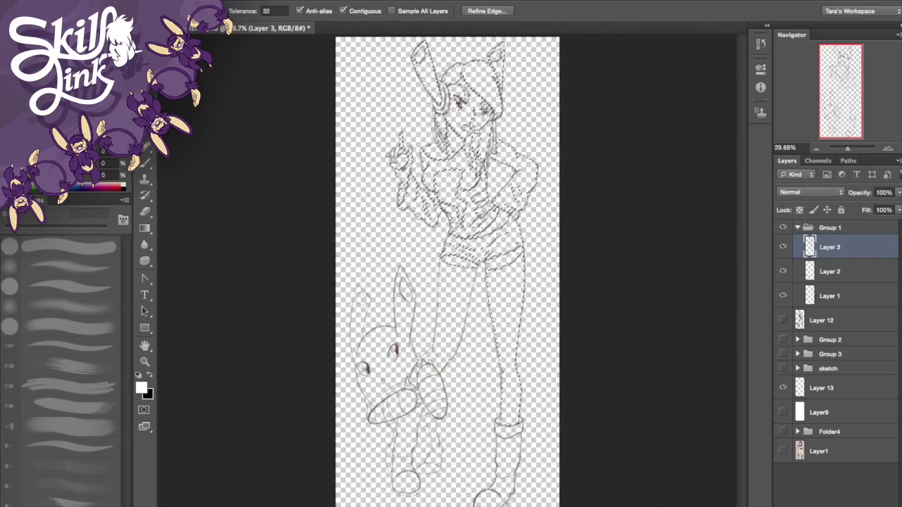
{"action": "scroll", "coordinate": [443, 82], "scroll_direction": "up", "scroll_amount": 10}
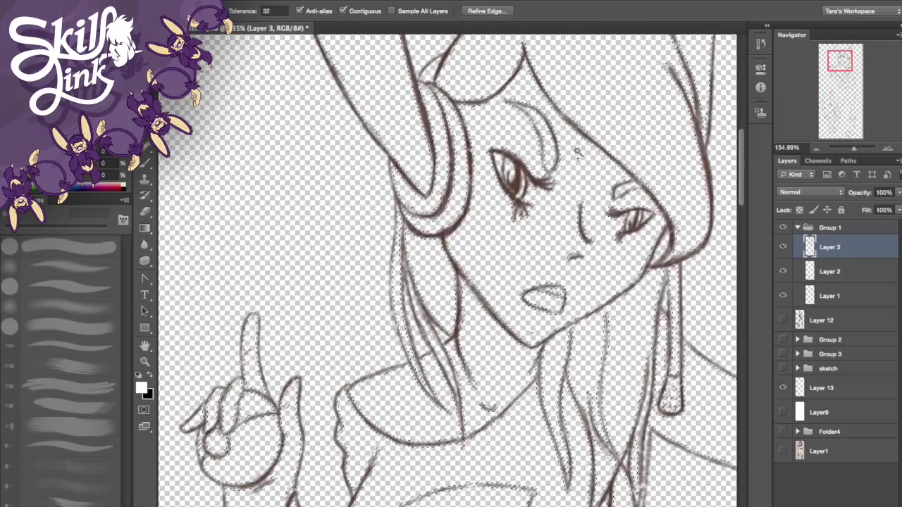
{"action": "left_click_drag", "start_coordinate": [839, 61], "coordinate": [826, 127]}
{"action": "left_click", "coordinate": [846, 78]}
Step: Hide Layer 3 and fill the selected regions with white on Layer 13 using the Paint Bucket
{"action": "key", "text": "x"}
{"action": "left_click", "coordinate": [859, 150]}
{"action": "left_click", "coordinate": [146, 362]}
{"action": "right_click", "coordinate": [292, 336]}
{"action": "left_click", "coordinate": [316, 342]}
{"action": "left_click", "coordinate": [150, 375]}
{"action": "mouse_move", "coordinate": [144, 228]}
{"action": "left_mouse_down"}
{"action": "mouse_move", "coordinate": [184, 236]}
{"action": "mouse_move", "coordinate": [146, 229]}
{"action": "mouse_move", "coordinate": [179, 221]}
{"action": "left_mouse_up"}
{"action": "left_click", "coordinate": [783, 246]}
{"action": "left_click", "coordinate": [821, 387]}
{"action": "left_click", "coordinate": [462, 69]}
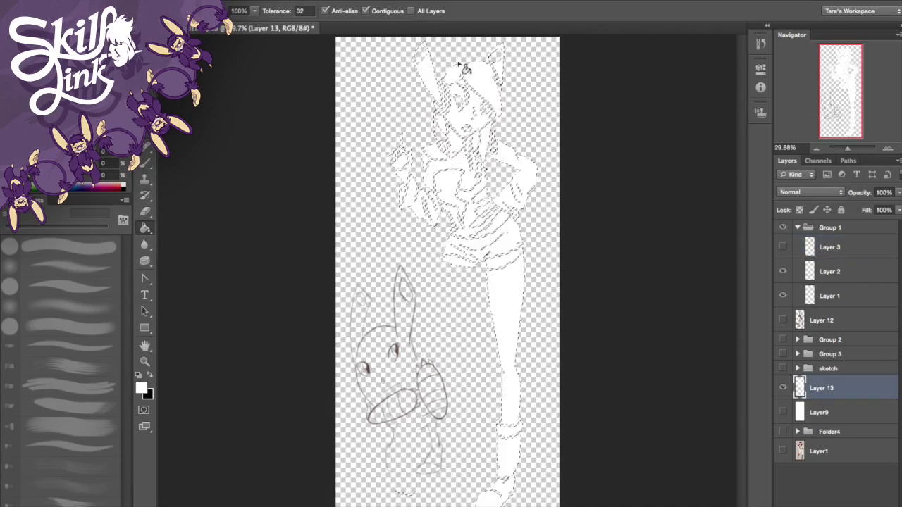
Step: Check the white fill around the boots, then show Layer 3, Layer 12, Group 2 and Group 3 again
{"action": "left_click", "coordinate": [857, 149]}
{"action": "left_click", "coordinate": [833, 131]}
{"action": "left_click_drag", "start_coordinate": [850, 153], "coordinate": [844, 151]}
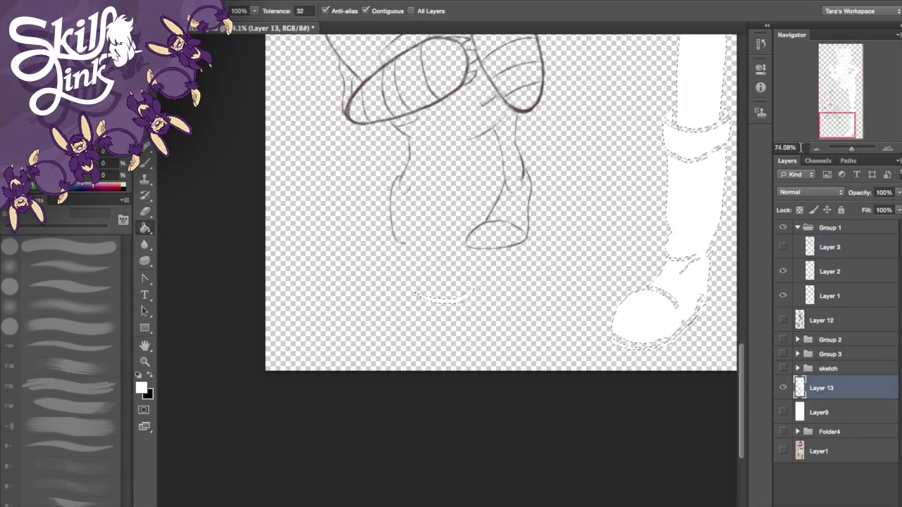
{"action": "left_click", "coordinate": [850, 148]}
{"action": "left_click", "coordinate": [145, 361]}
{"action": "right_click", "coordinate": [372, 307]}
{"action": "left_click", "coordinate": [381, 312]}
{"action": "left_click_drag", "start_coordinate": [782, 247], "coordinate": [782, 357]}
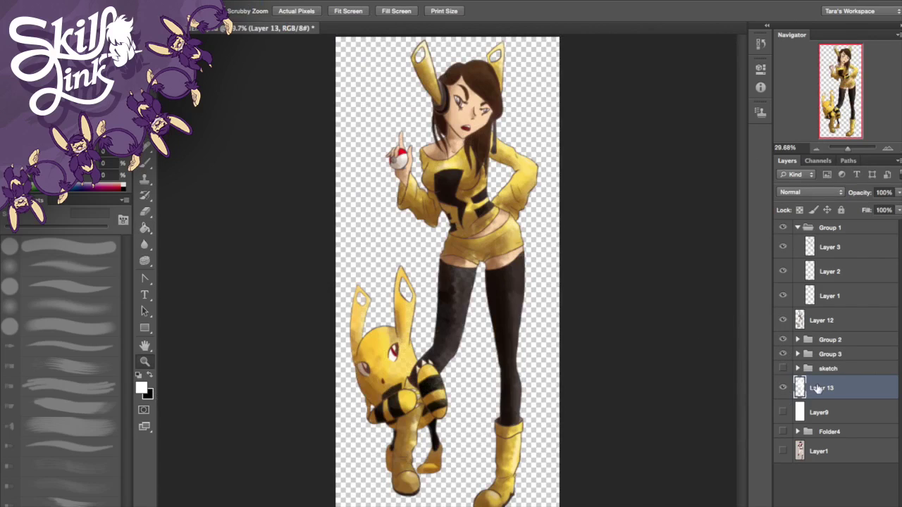
Step: Paint white on Layer 13 with an 86 px brush beneath the woman's bent leg and the creature's face
{"action": "key", "text": "b"}
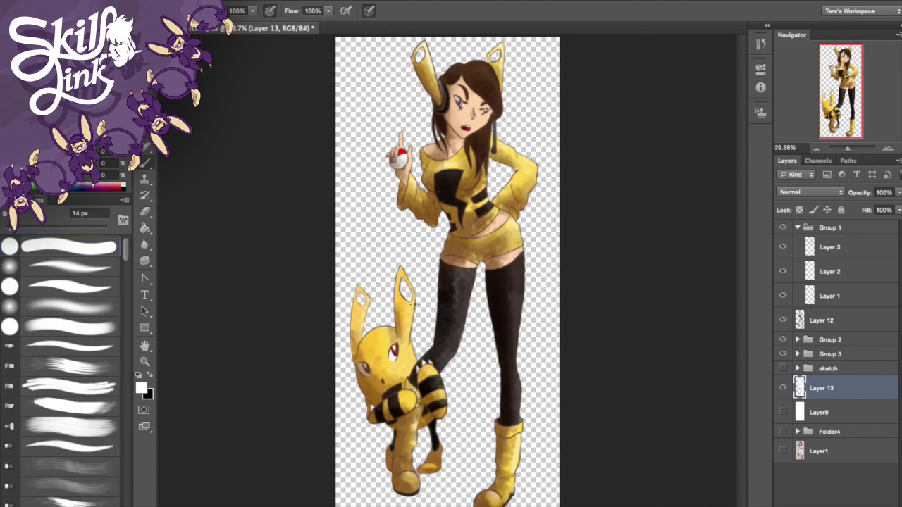
{"action": "left_click_drag", "start_coordinate": [855, 150], "coordinate": [853, 150]}
{"action": "left_click_drag", "start_coordinate": [472, 243], "coordinate": [482, 381]}
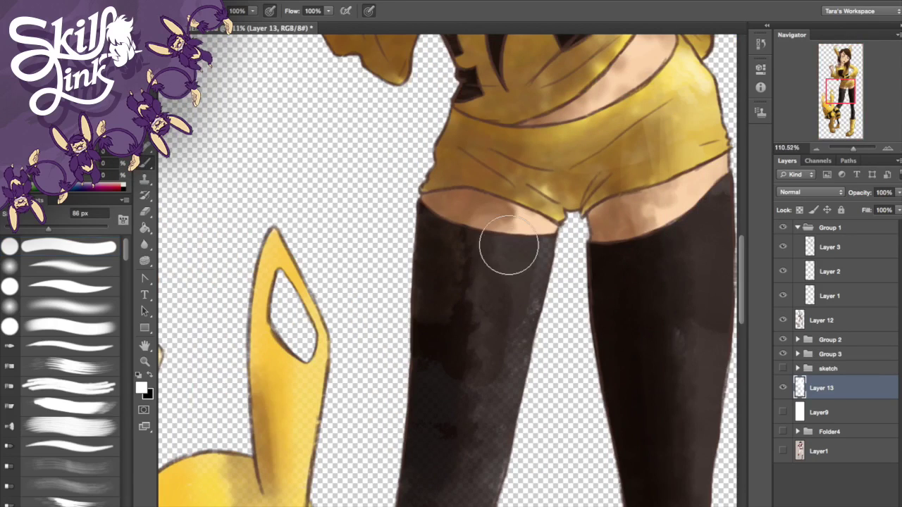
{"action": "mouse_move", "coordinate": [515, 288]}
{"action": "left_mouse_down"}
{"action": "mouse_move", "coordinate": [465, 382]}
{"action": "mouse_move", "coordinate": [519, 242]}
{"action": "mouse_move", "coordinate": [493, 358]}
{"action": "mouse_move", "coordinate": [454, 237]}
{"action": "left_mouse_up"}
{"action": "scroll", "coordinate": [477, 221], "scroll_direction": "down", "scroll_amount": 5}
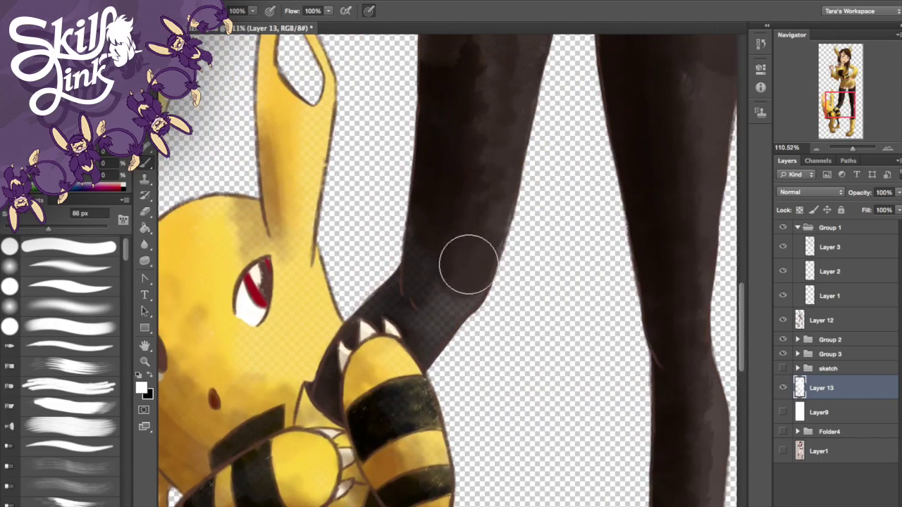
{"action": "mouse_move", "coordinate": [409, 308]}
{"action": "left_mouse_down"}
{"action": "mouse_move", "coordinate": [435, 252]}
{"action": "mouse_move", "coordinate": [441, 324]}
{"action": "left_mouse_up"}
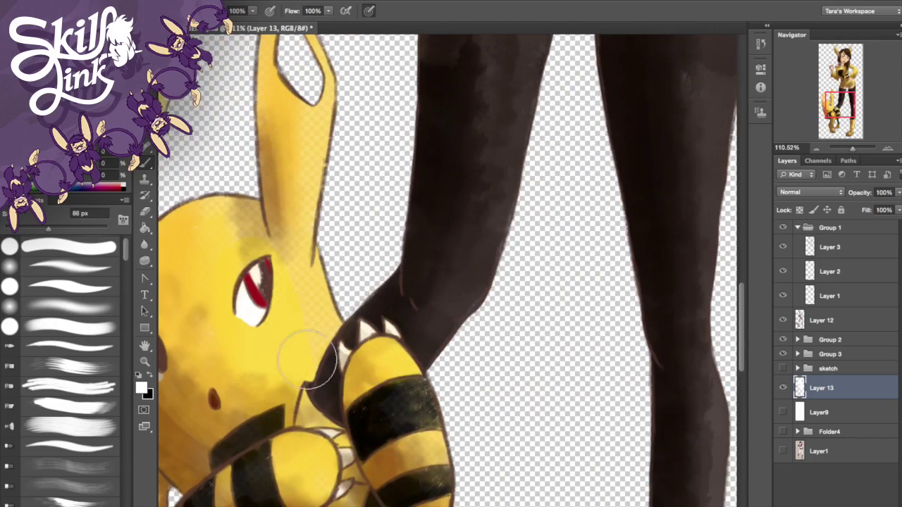
{"action": "left_click_drag", "start_coordinate": [376, 417], "coordinate": [416, 466]}
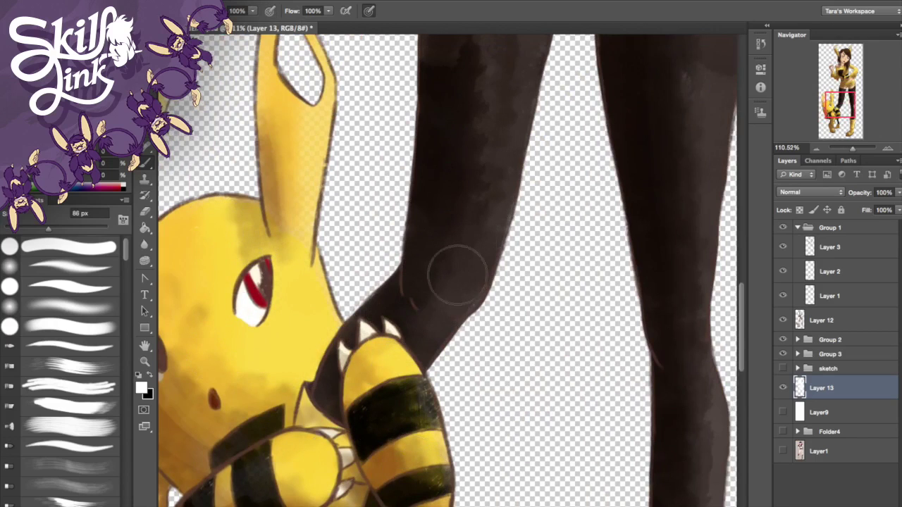
Step: Fill the transparent areas beneath the creature's two ears with white, reducing the brush to 15 px for the edges
{"action": "scroll", "coordinate": [598, 196], "scroll_direction": "up", "scroll_amount": 5}
{"action": "key", "text": "bracketleft"}
{"action": "key", "text": "bracketleft"}
{"action": "key", "text": "bracketleft"}
{"action": "key", "text": "bracketleft"}
{"action": "key", "text": "bracketleft"}
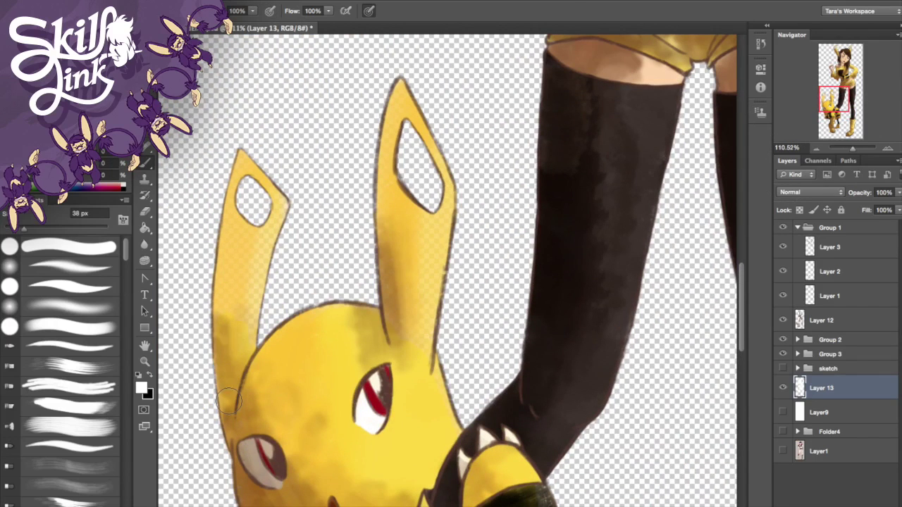
{"action": "key", "text": "bracketleft"}
{"action": "key", "text": "bracketleft"}
{"action": "key", "text": "bracketleft"}
{"action": "key", "text": "bracketleft"}
{"action": "key", "text": "bracketleft"}
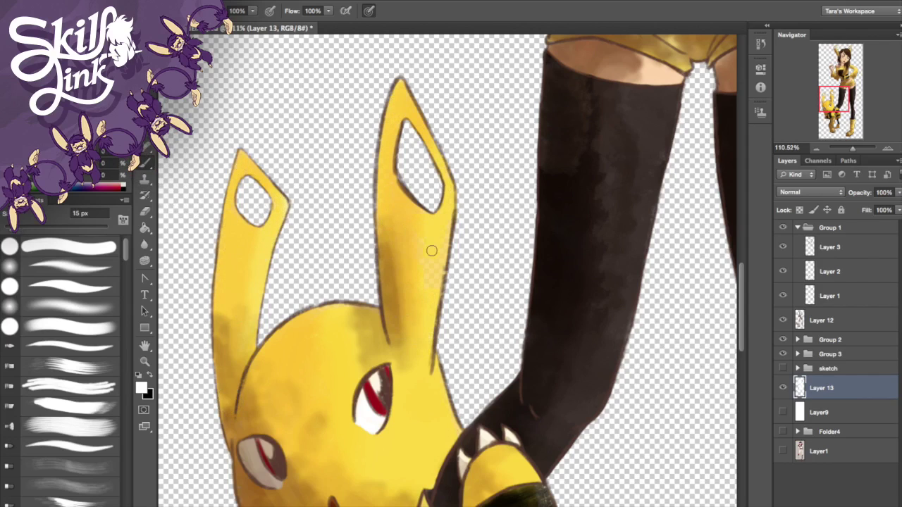
{"action": "key", "text": "e"}
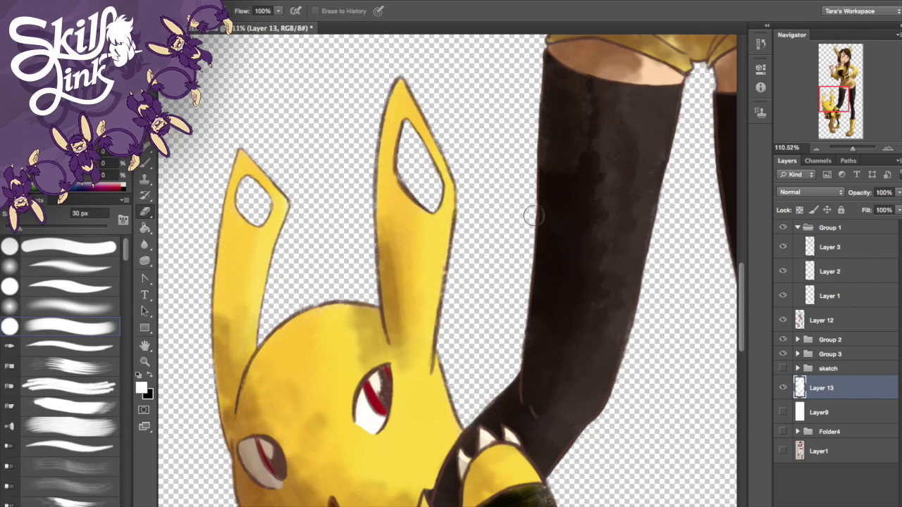
Step: Paint the white base beneath the creature's arms, body and feet with the brush at 49 px, reduced to 22 px for narrow areas
{"action": "scroll", "coordinate": [534, 216], "scroll_direction": "down", "scroll_amount": 5}
{"action": "scroll", "coordinate": [349, 254], "scroll_direction": "up", "scroll_amount": 3}
{"action": "key", "text": "b"}
{"action": "left_click_drag", "start_coordinate": [545, 173], "coordinate": [545, 146]}
{"action": "left_click", "coordinate": [30, 228]}
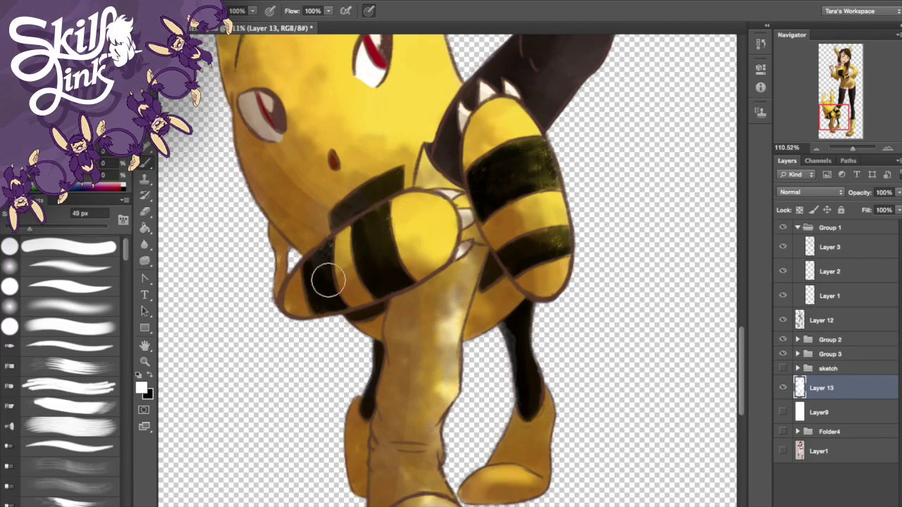
{"action": "key", "text": "bracketleft"}
{"action": "key", "text": "bracketleft"}
{"action": "key", "text": "bracketleft"}
{"action": "scroll", "coordinate": [715, 246], "scroll_direction": "down", "scroll_amount": 3}
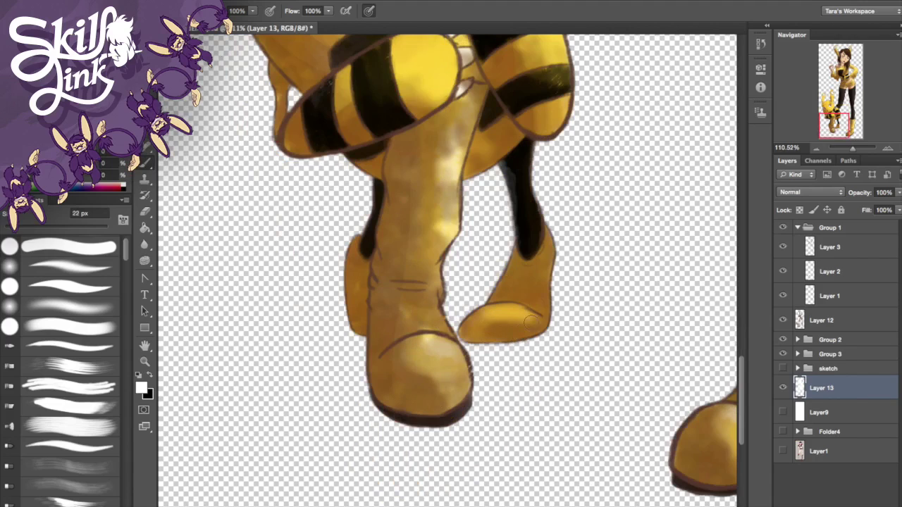
Step: Set the opacity of the Multiply shading on Layer 12 to 57% and collapse Group 1
{"action": "key", "text": "z"}
{"action": "right_click", "coordinate": [342, 312]}
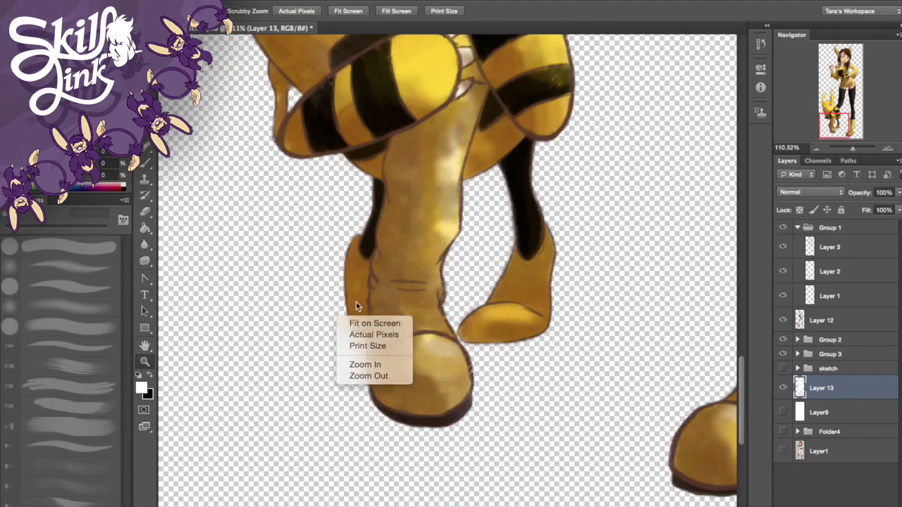
{"action": "left_click", "coordinate": [367, 322]}
{"action": "left_click", "coordinate": [822, 320]}
{"action": "left_click_drag", "start_coordinate": [861, 211], "coordinate": [868, 213]}
{"action": "key", "text": "e"}
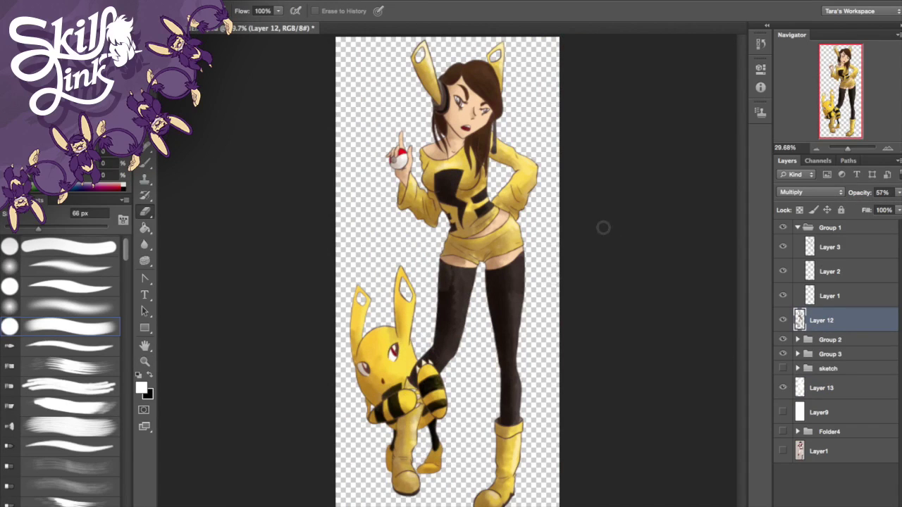
{"action": "left_click", "coordinate": [798, 228]}
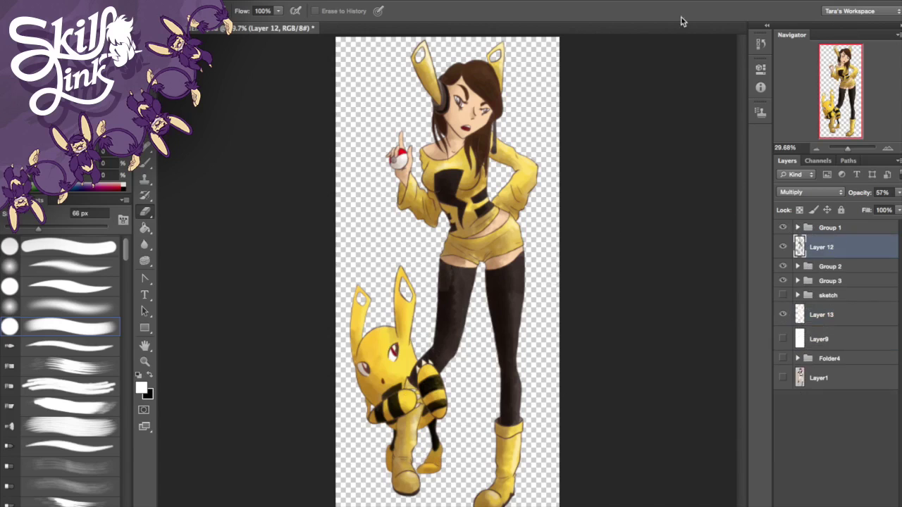